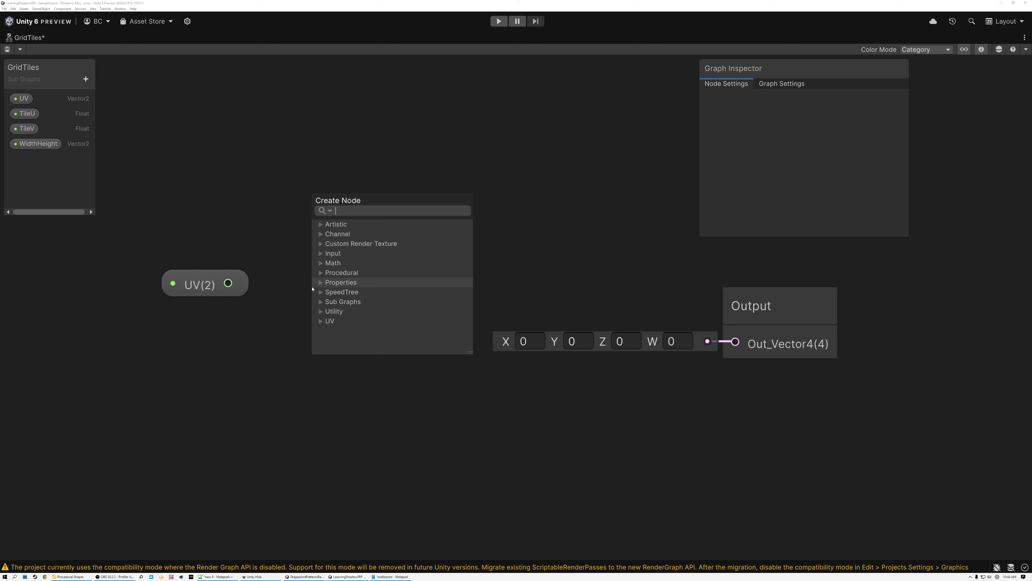
- Add a Branch On Input Connection node with its preview collapsed and feed its Input and Connected ports from the UV property
text(bra)
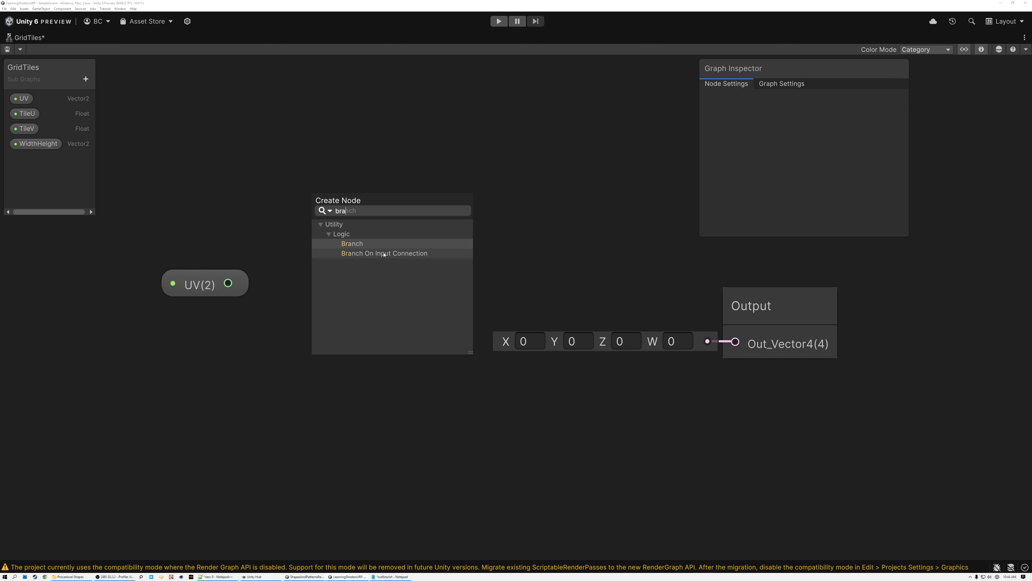
click(366, 253)
drag(228, 283, 328, 358)
drag(228, 283, 364, 359)
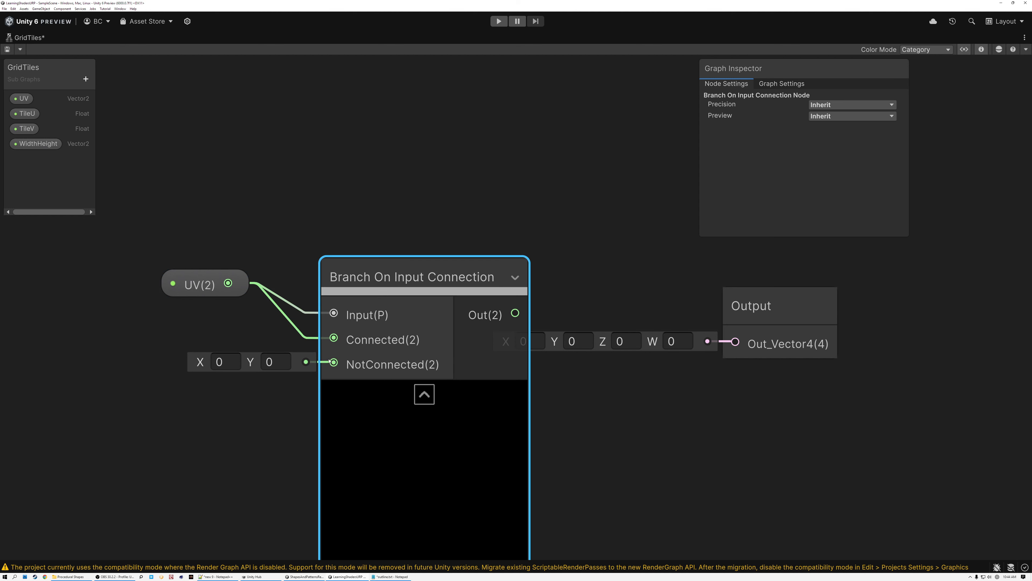
middle_drag(224, 422, 306, 350)
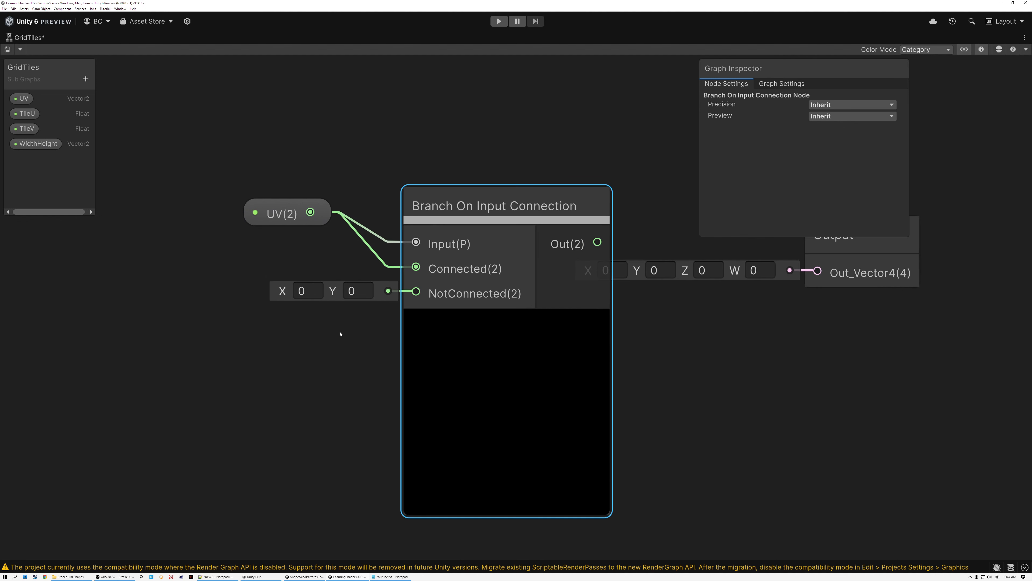
click(506, 323)
- Add a UV node with its preview collapsed and connect its output to the branch node's NotConnected port
click(274, 341)
key(space)
text(uv)
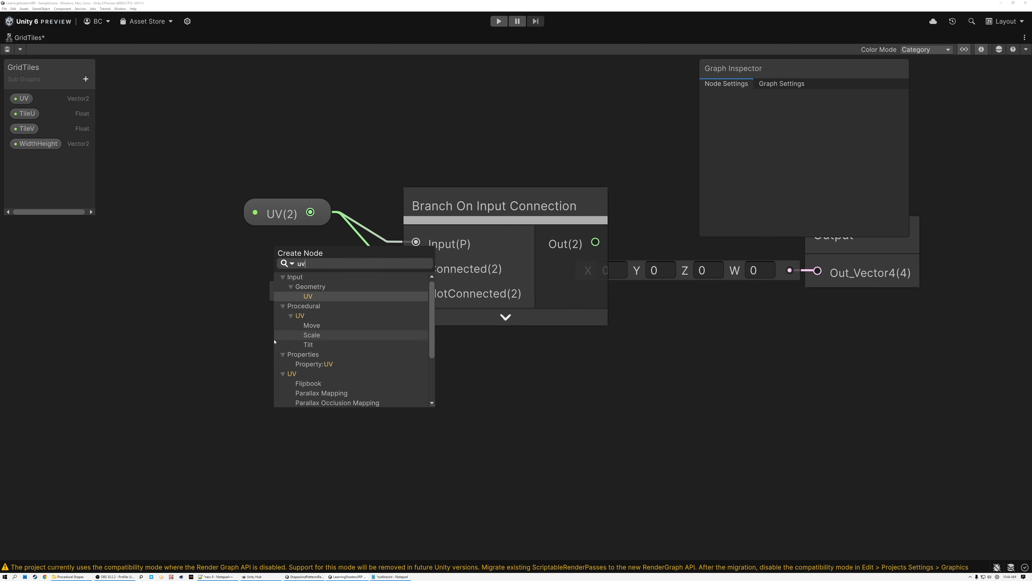
click(308, 296)
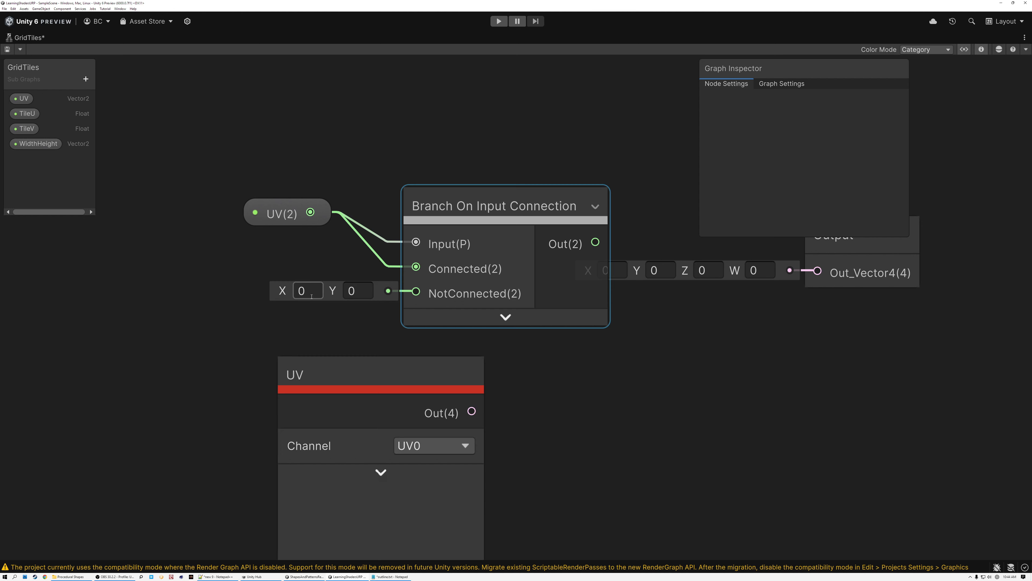
click(381, 479)
drag(341, 366, 277, 329)
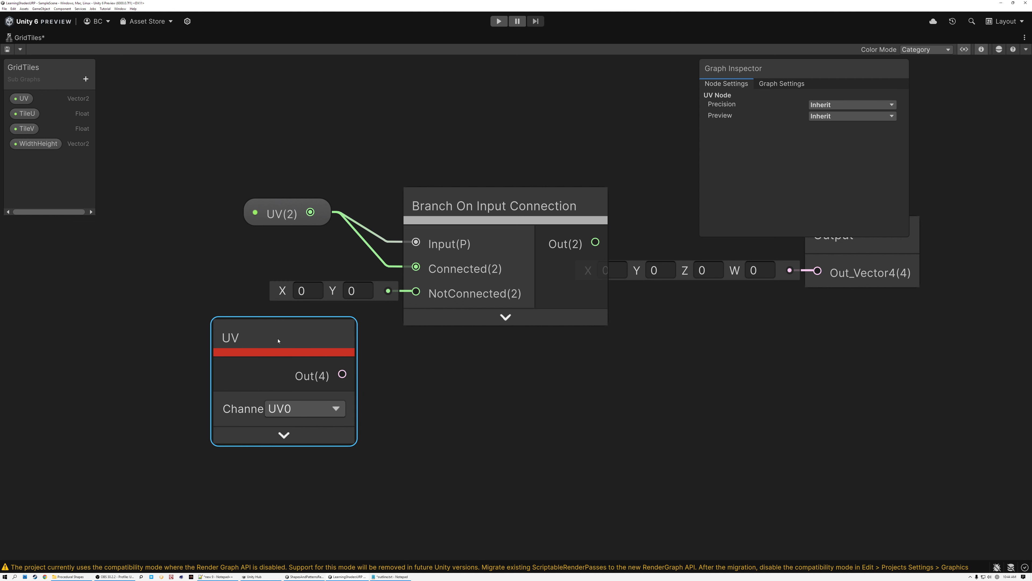
drag(345, 378, 405, 303)
- Arrange the UV node beneath the UV property, close to the branch node, and shift the group away from the Output node
drag(285, 337, 263, 254)
click(450, 228)
drag(450, 228, 420, 218)
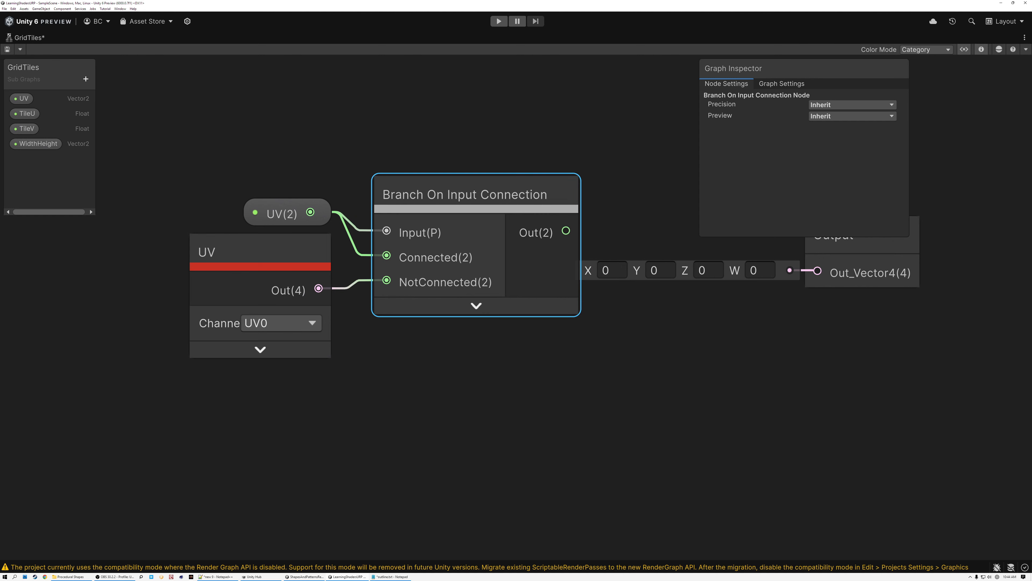
drag(240, 140, 449, 322)
drag(481, 255, 398, 265)
- Lower the Output node, then change its existing input to Vector 2 and rename it PatternUV
drag(895, 265, 890, 313)
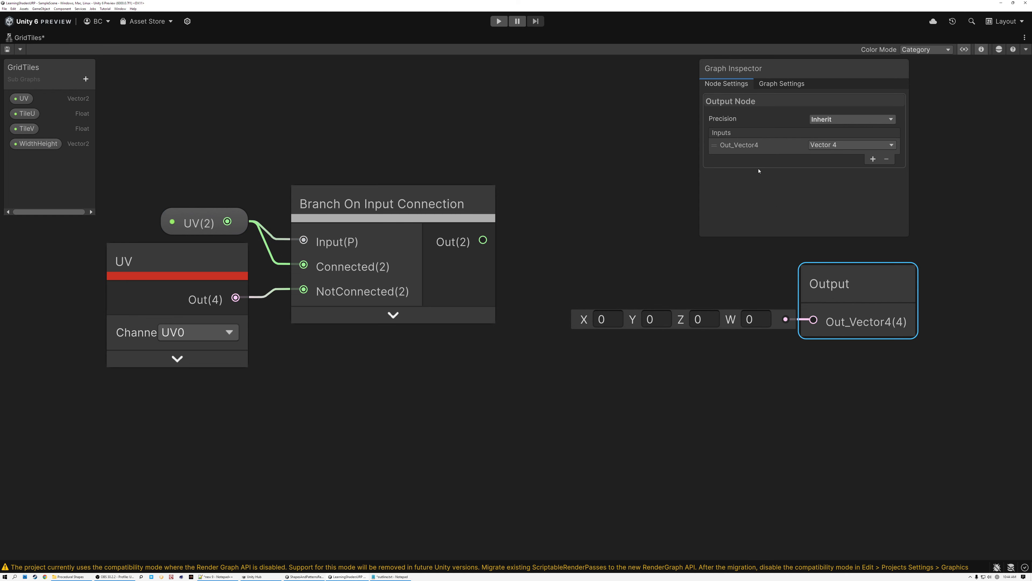
click(817, 146)
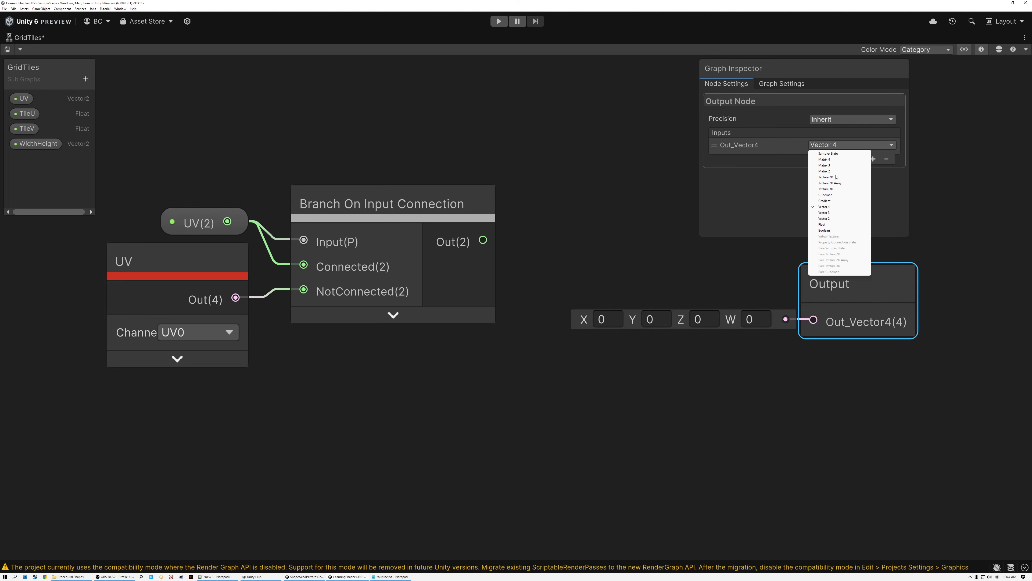
click(825, 219)
double_click(766, 145)
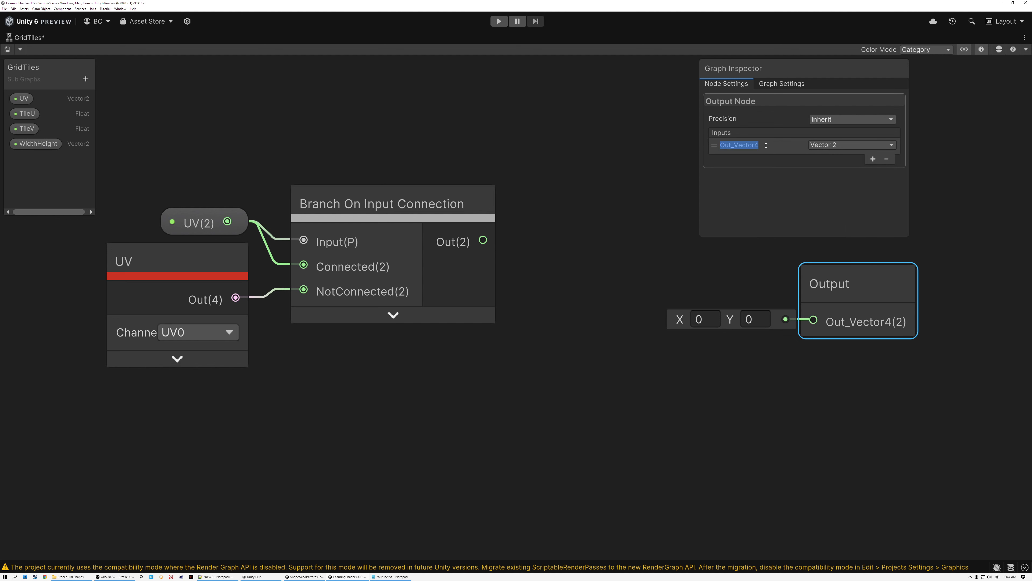
text(PatternUV)
key(Return)
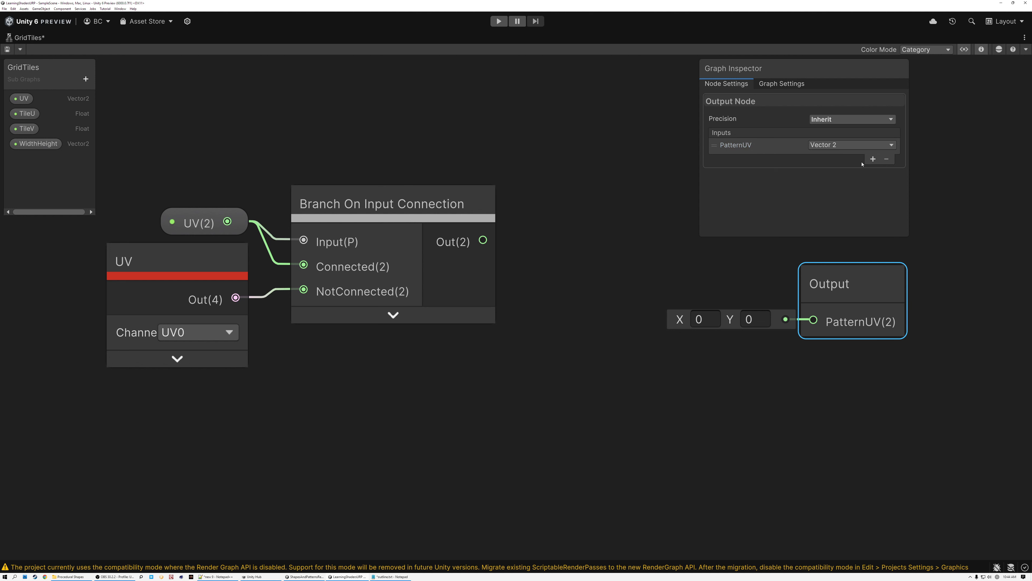
- Add a second Vector 2 input named ScaledPatternUV to the Output node
click(873, 159)
click(838, 161)
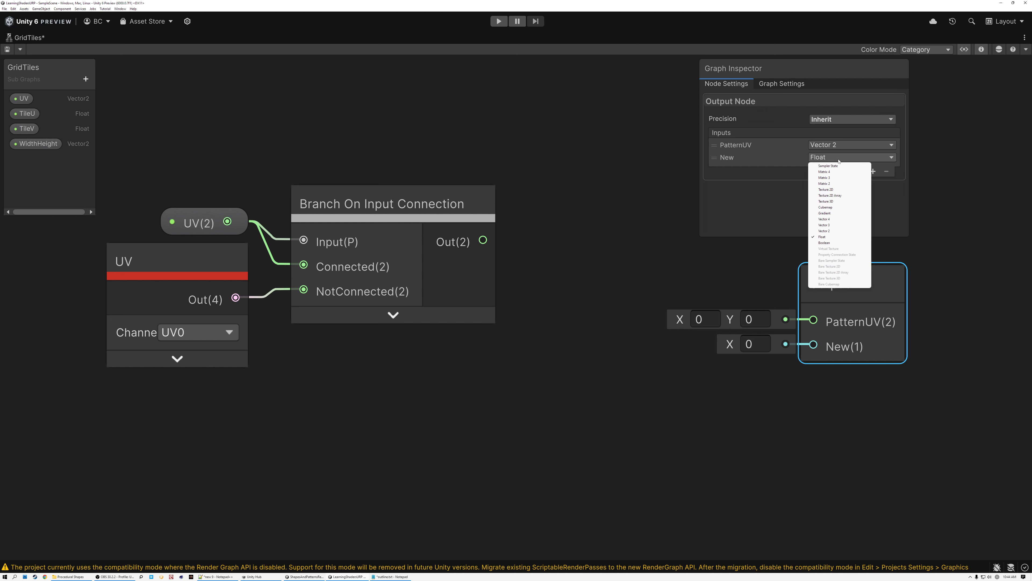
click(832, 231)
double_click(741, 158)
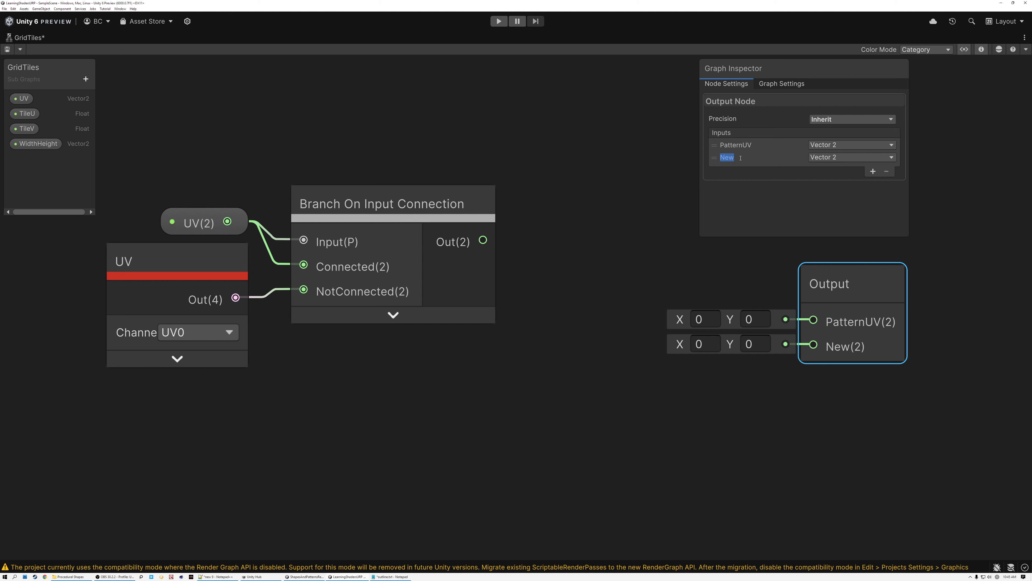
text(ScaledPatternUV)
key(Return)
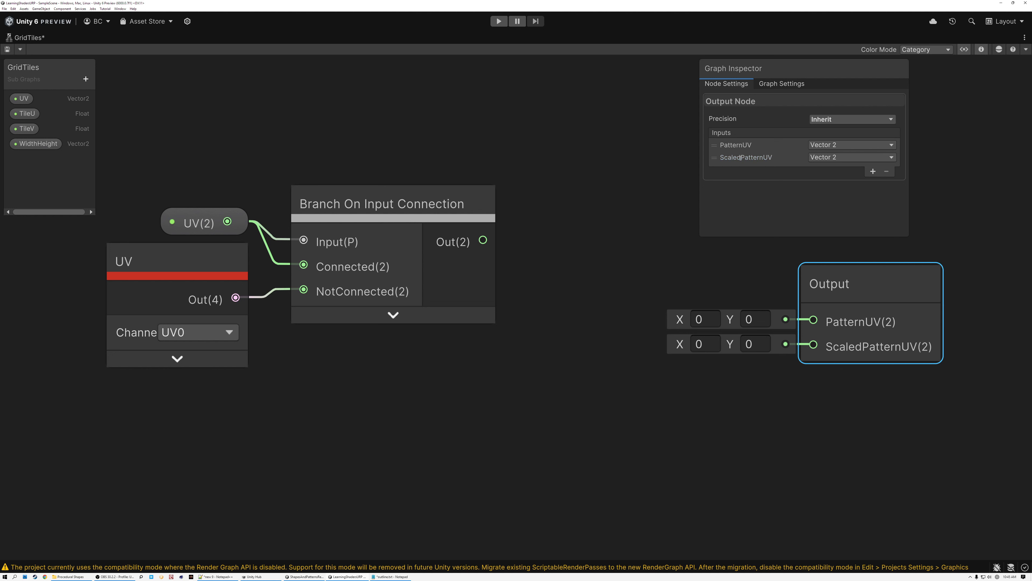
- Add a third input named RawUV to the Output node and set its type to Vector 2
click(873, 171)
click(741, 173)
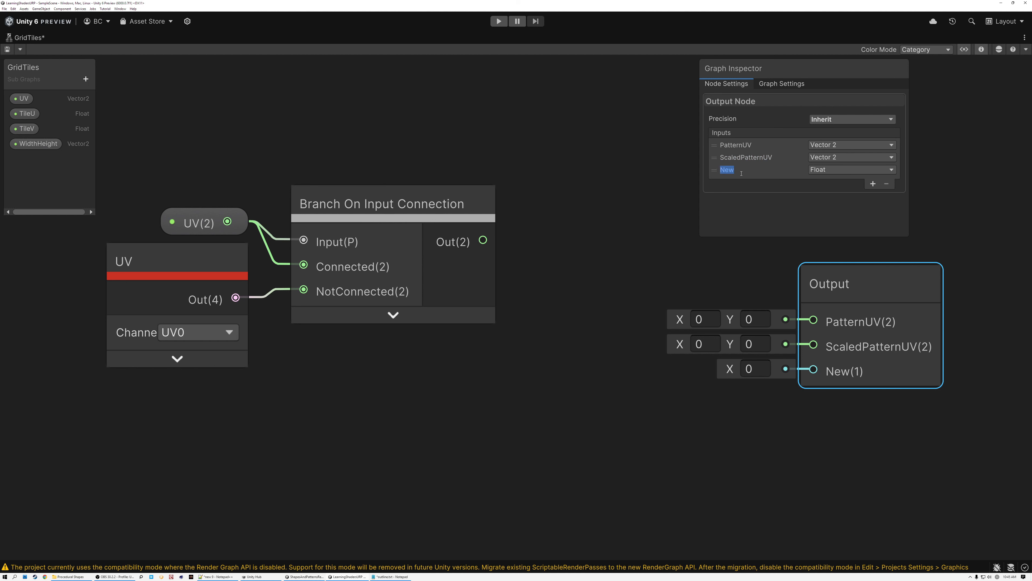
text(RawUV)
key(Return)
click(823, 171)
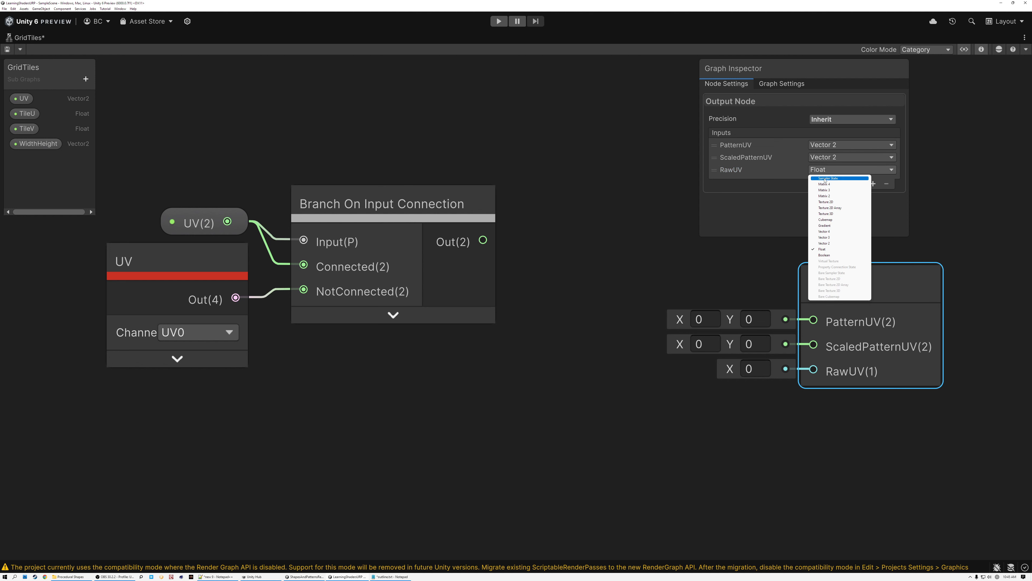
click(834, 243)
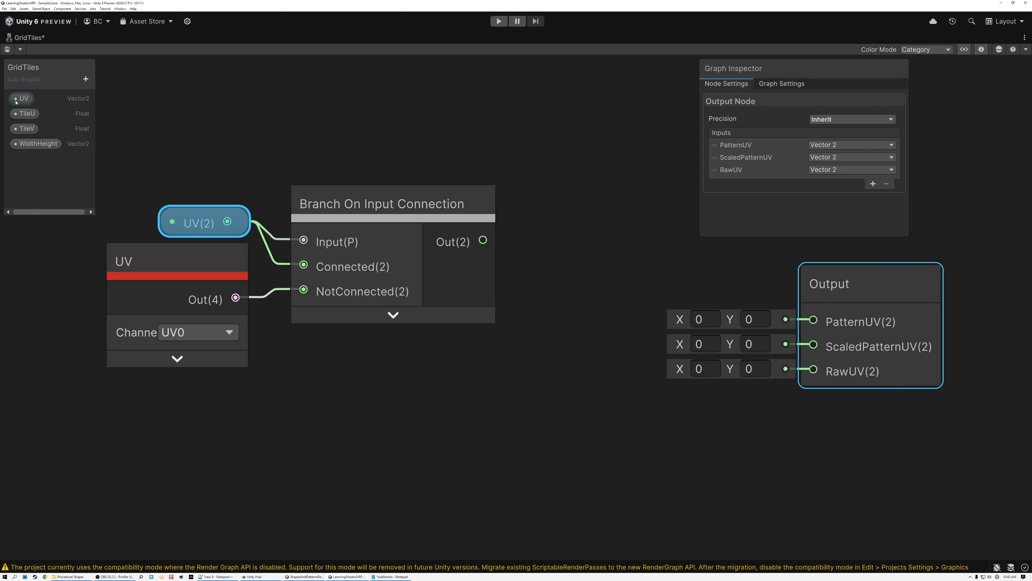
- Place the TileU and TileV properties in the graph, one above the other, beneath the branch node
drag(25, 114, 290, 431)
middle_drag(370, 391, 386, 321)
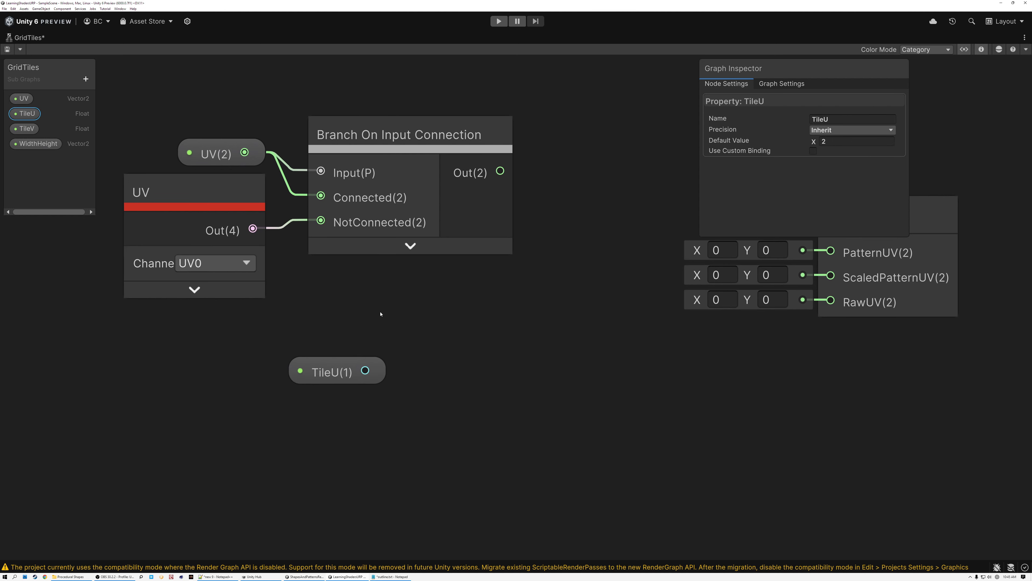
click(27, 128)
drag(315, 413, 328, 429)
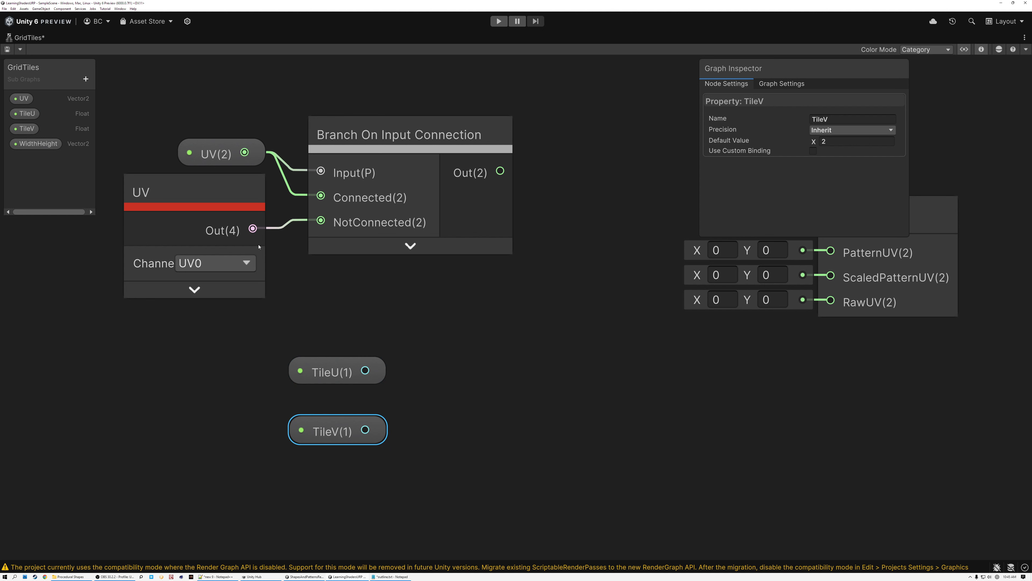
- Move the UV property, UV node and branch node together farther away from the Output node
drag(180, 111, 391, 264)
drag(414, 221, 271, 220)
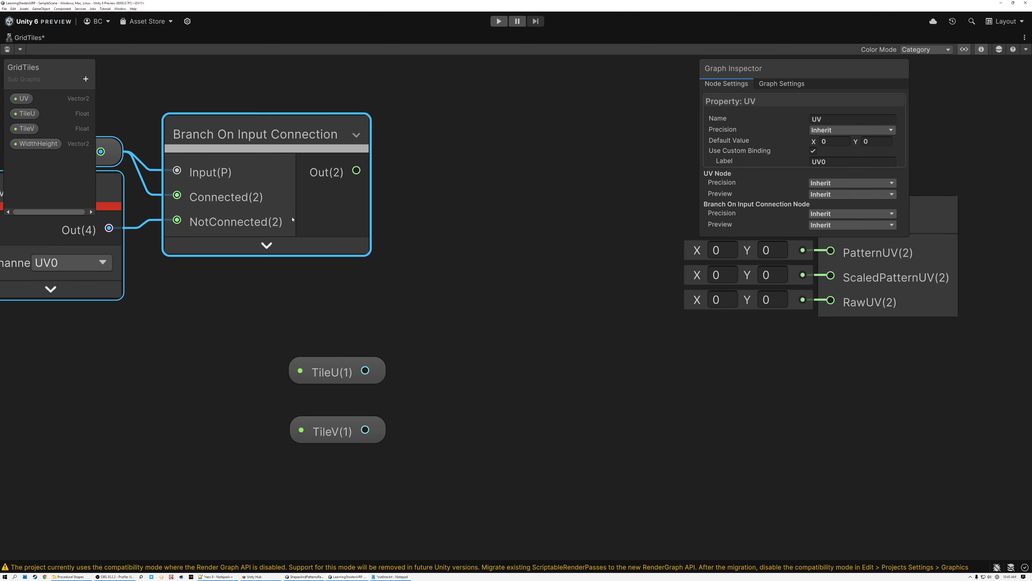
click(472, 374)
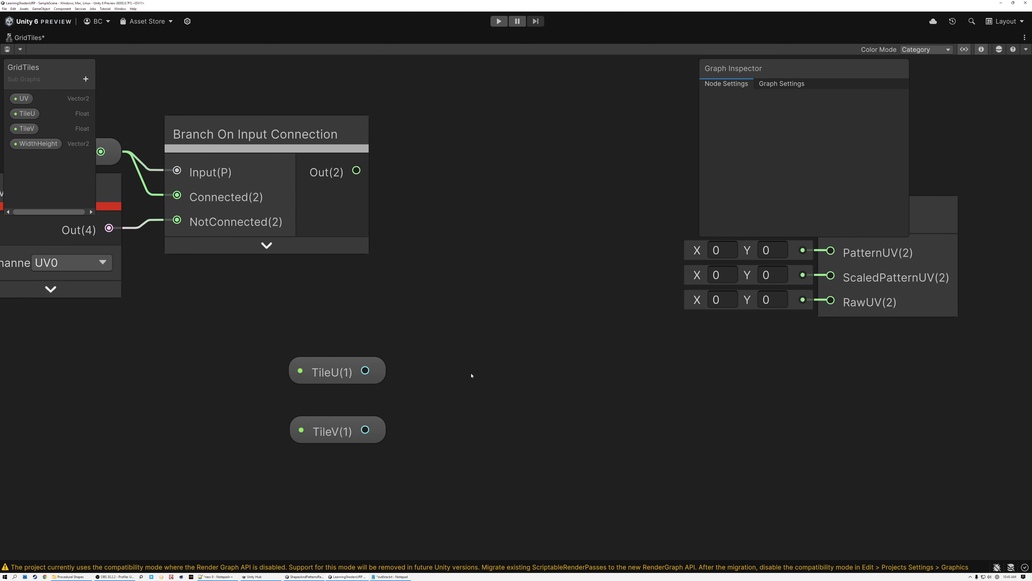
- Add a Vector 2 node and connect TileU to its X port and TileV to its Y port
key(space)
text(vec)
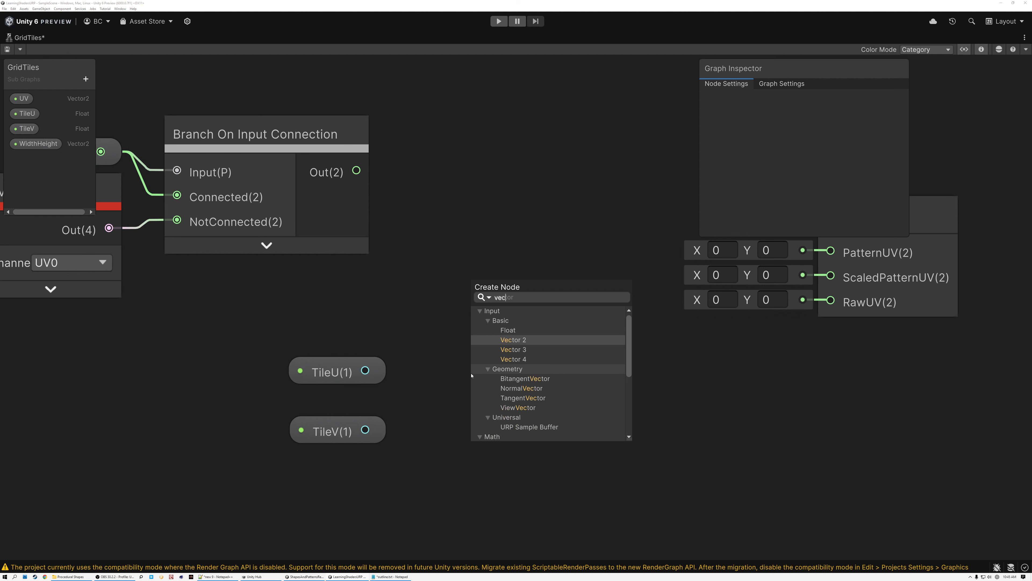
click(512, 340)
drag(365, 370, 488, 445)
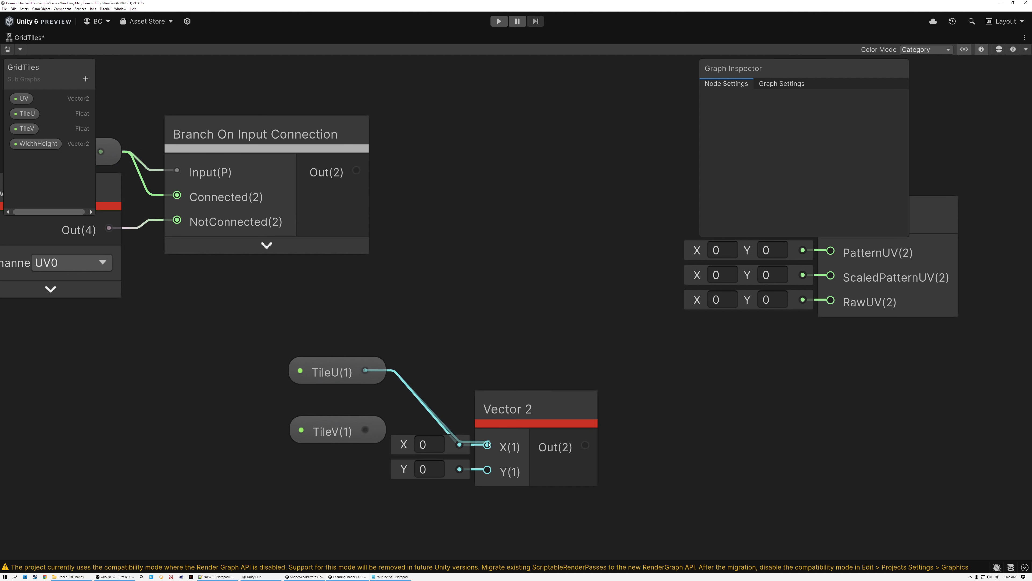
drag(365, 430, 487, 470)
- Bring the Vector 2 node closer to the tile properties and move all three beneath the branch node
click(501, 434)
drag(500, 431, 455, 380)
drag(366, 342, 475, 459)
drag(491, 388, 300, 393)
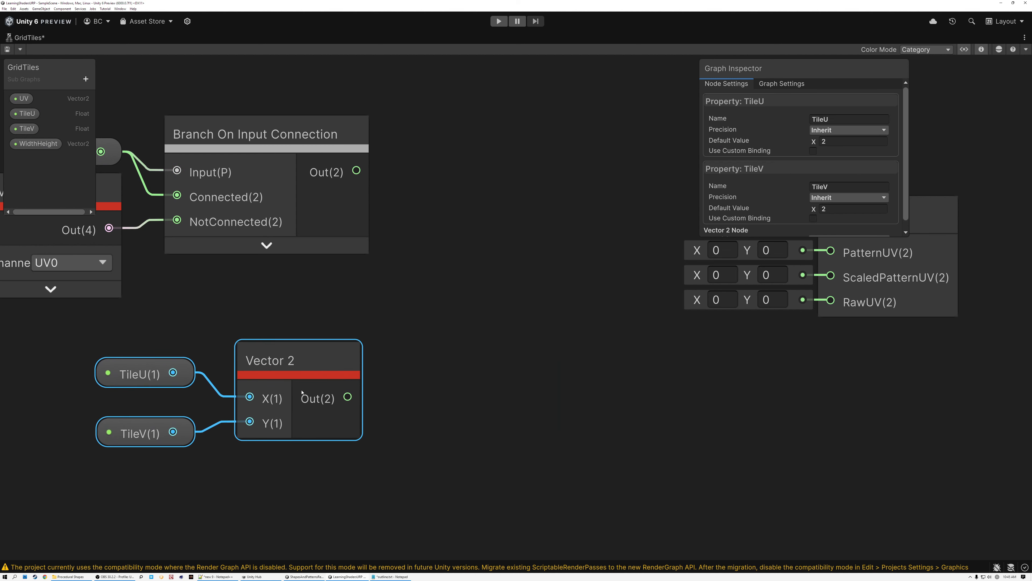
- Add a Multiply node taking the branch output as A and the Vector 2 output as B, with its preview collapsed
key(space)
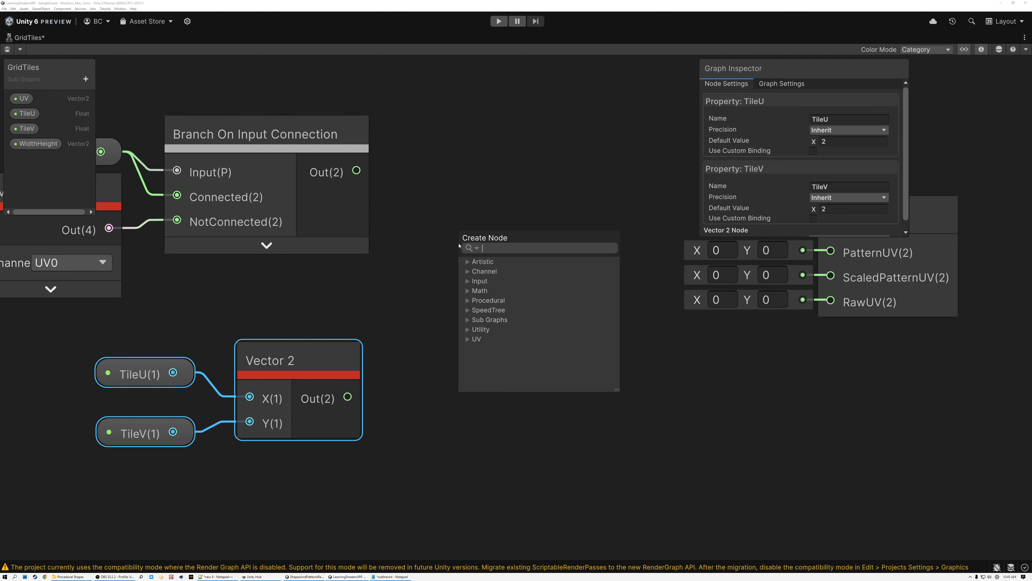
text(multiply)
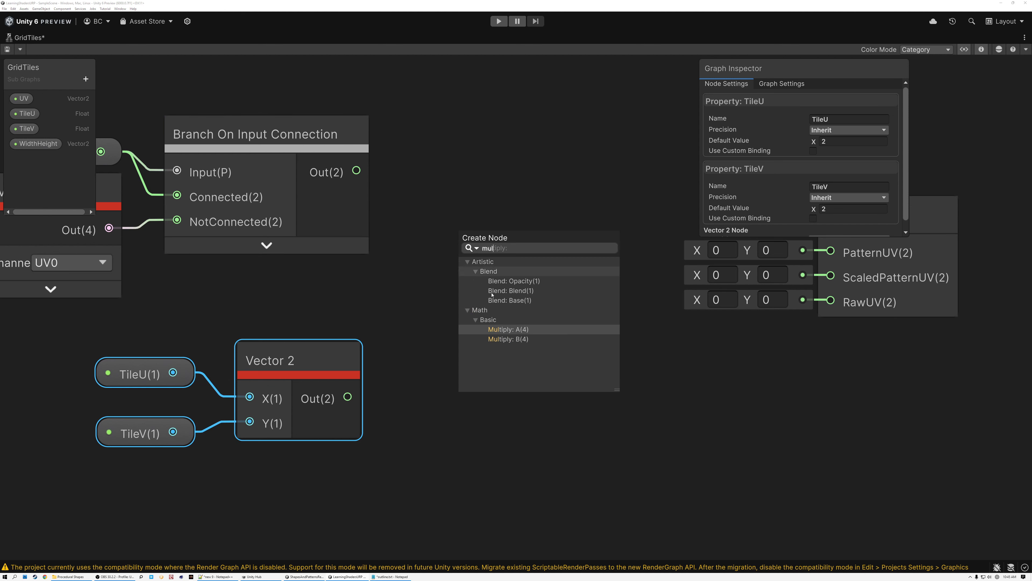
click(517, 332)
drag(348, 397, 460, 282)
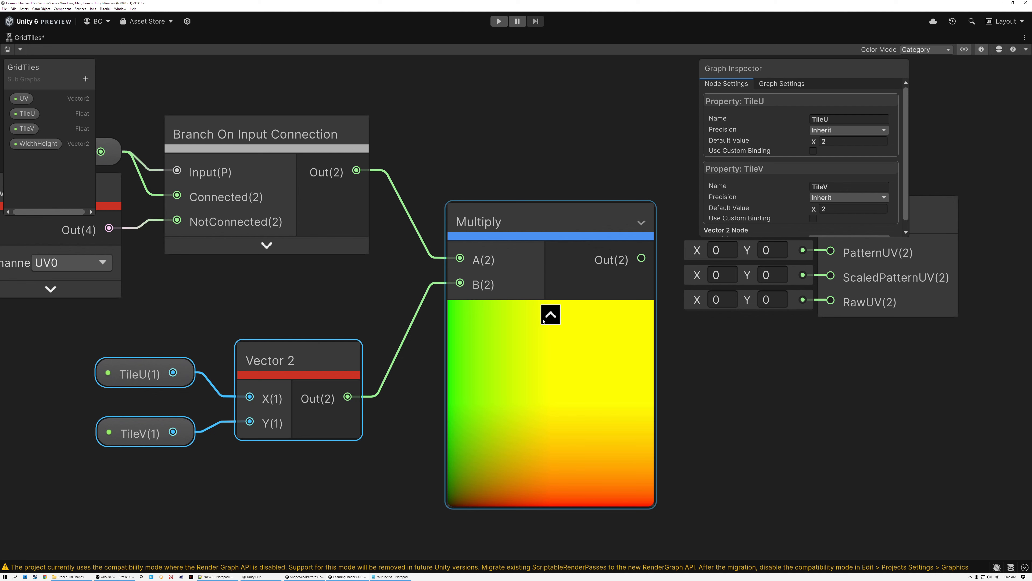
click(551, 315)
- Shift all upstream nodes away from the Output node and connect the Multiply output to RawUV
scroll(514, 306, down, 3)
middle_drag(192, 136, 260, 147)
drag(216, 134, 628, 408)
drag(623, 290, 778, 316)
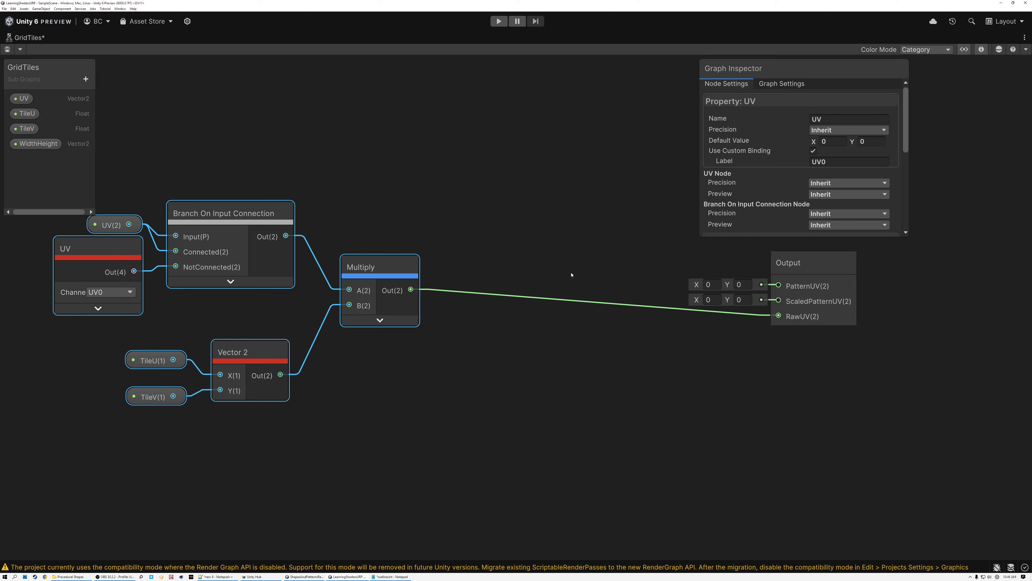
- Add a Fraction node fed by the Multiply output, between the Multiply and Output nodes
key(space)
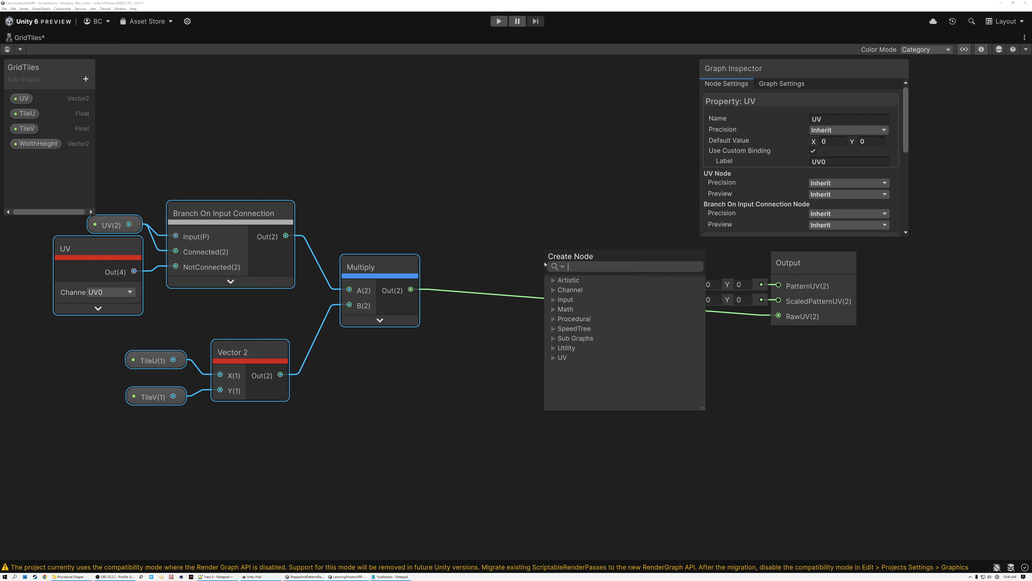
text(frac)
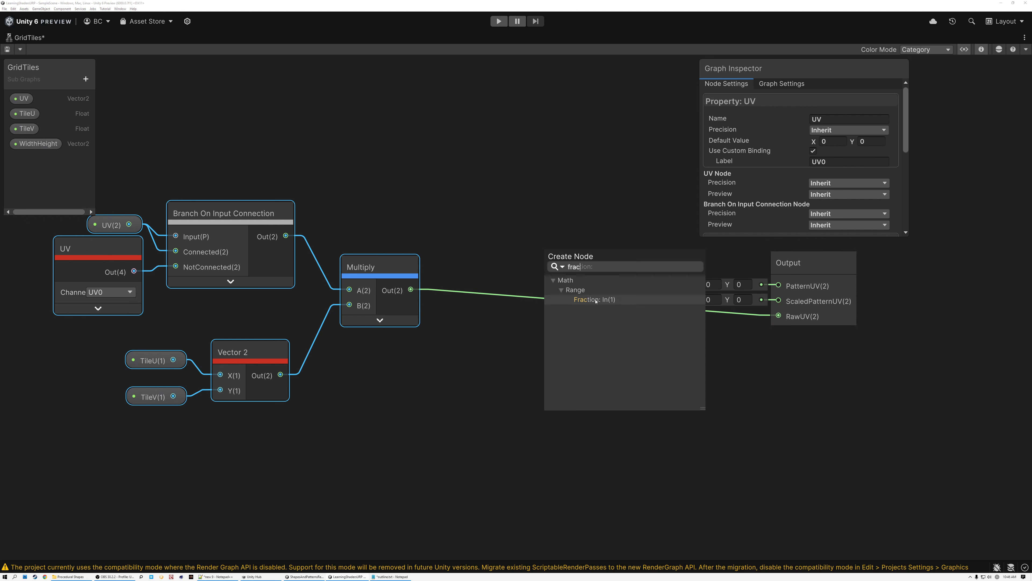
click(592, 300)
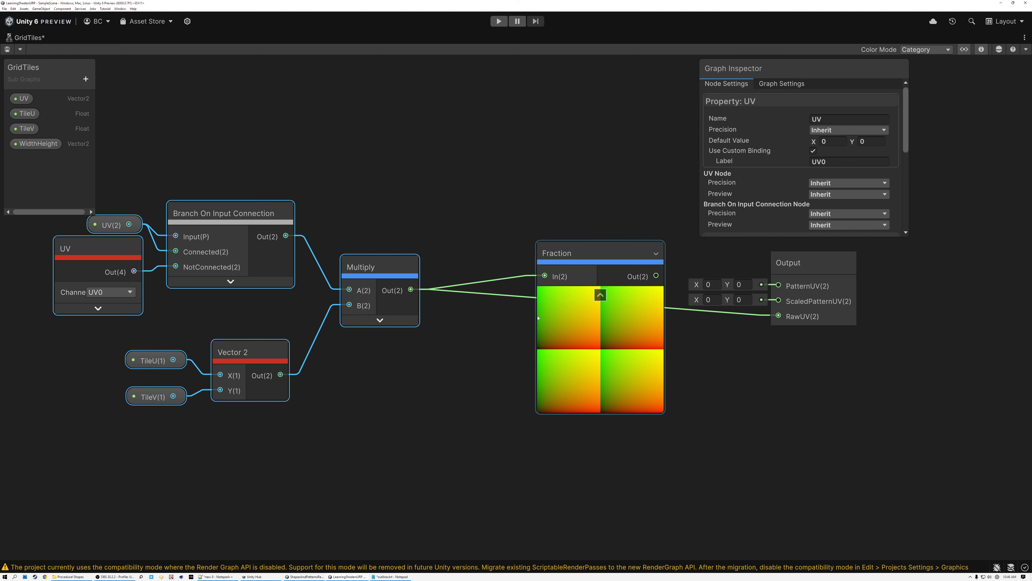
- Briefly expand the Multiply preview to compare it with the Fraction preview, then collapse it again
ctrl+click(654, 316)
click(380, 320)
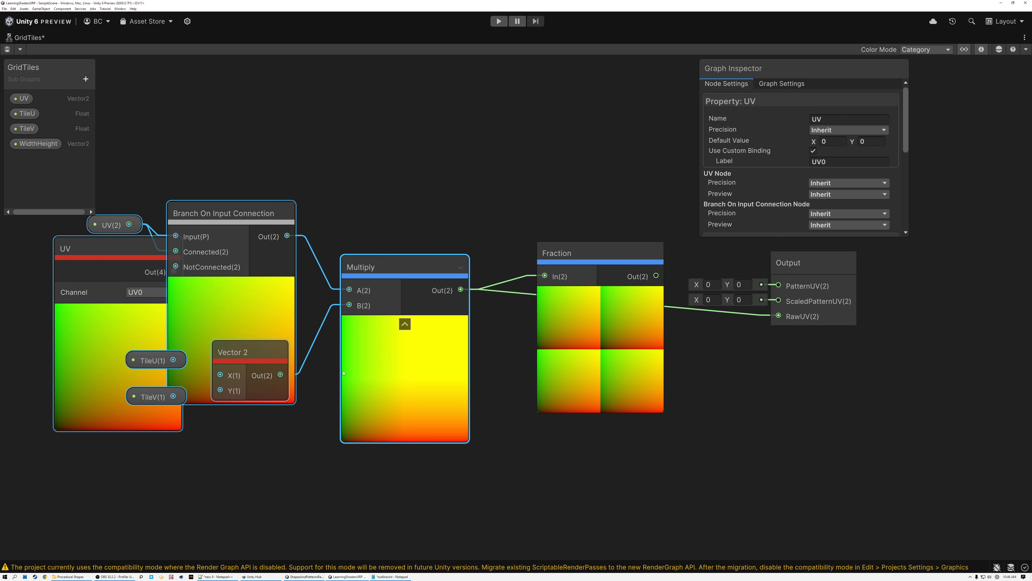
click(405, 324)
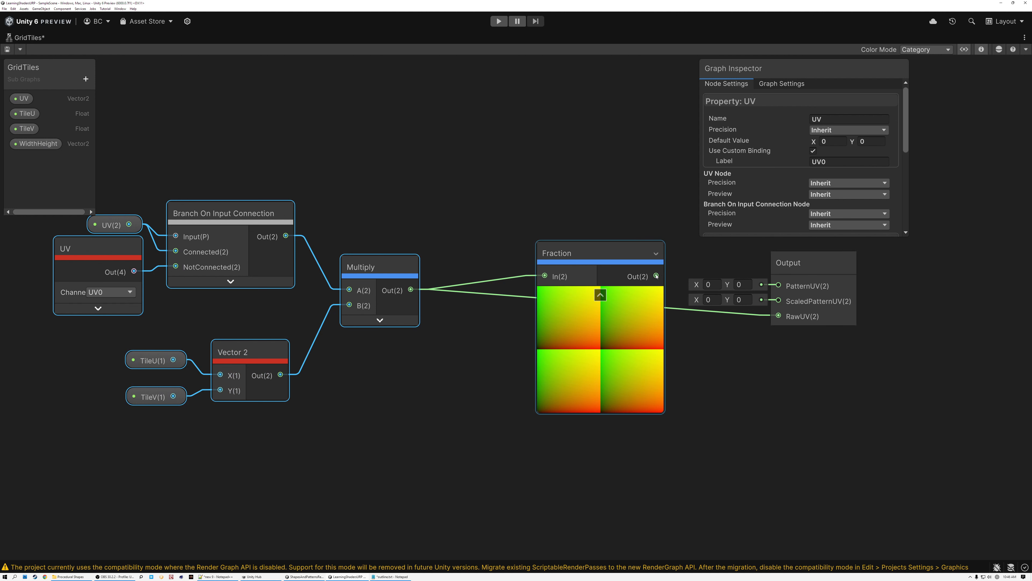
- Connect the Fraction output to PatternUV, then collapse the Fraction node's preview and align it with the Multiply node
drag(656, 276, 780, 287)
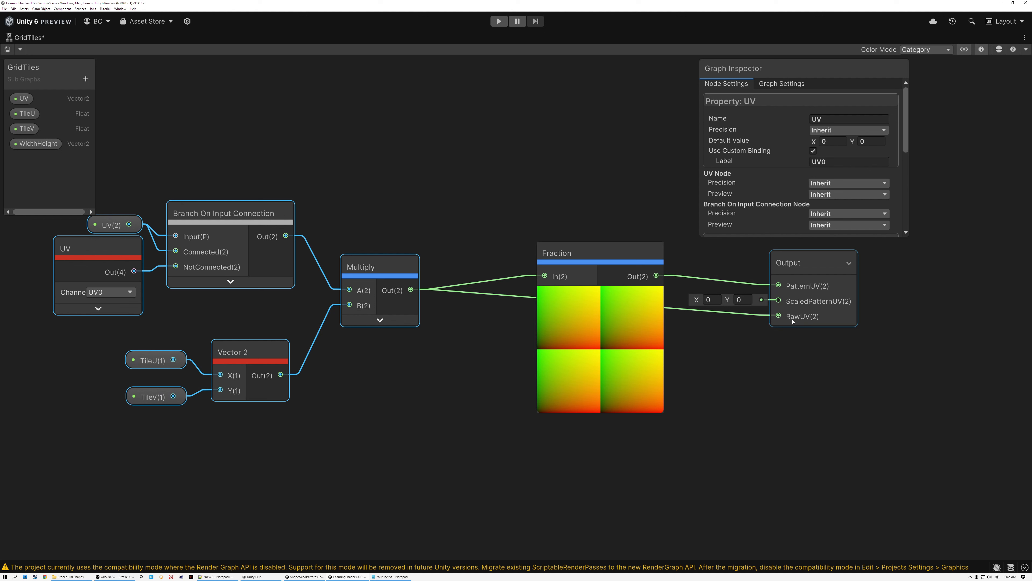
click(599, 295)
drag(573, 253, 539, 265)
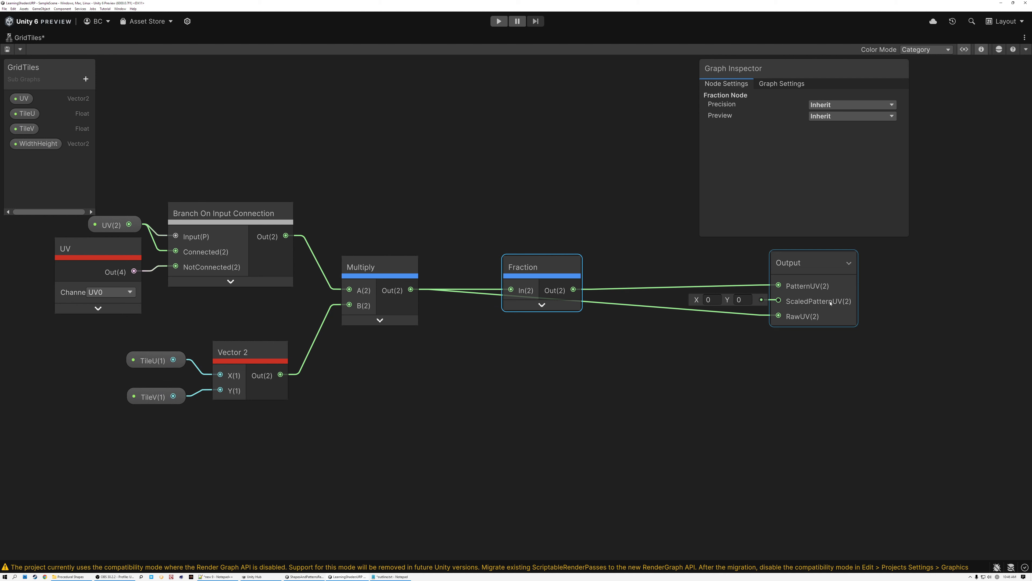
- Move the Vector 2 node closer to Multiply and shift the TileU and TileV nodes away from it to make room below
scroll(830, 303, up, 5)
scroll(831, 303, down, 4)
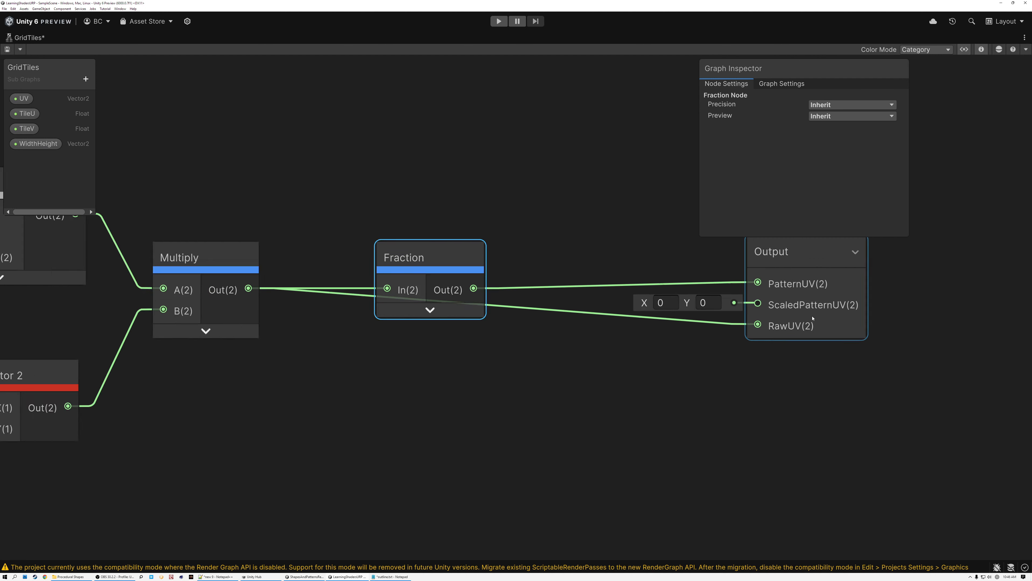
scroll(812, 318, down, 2)
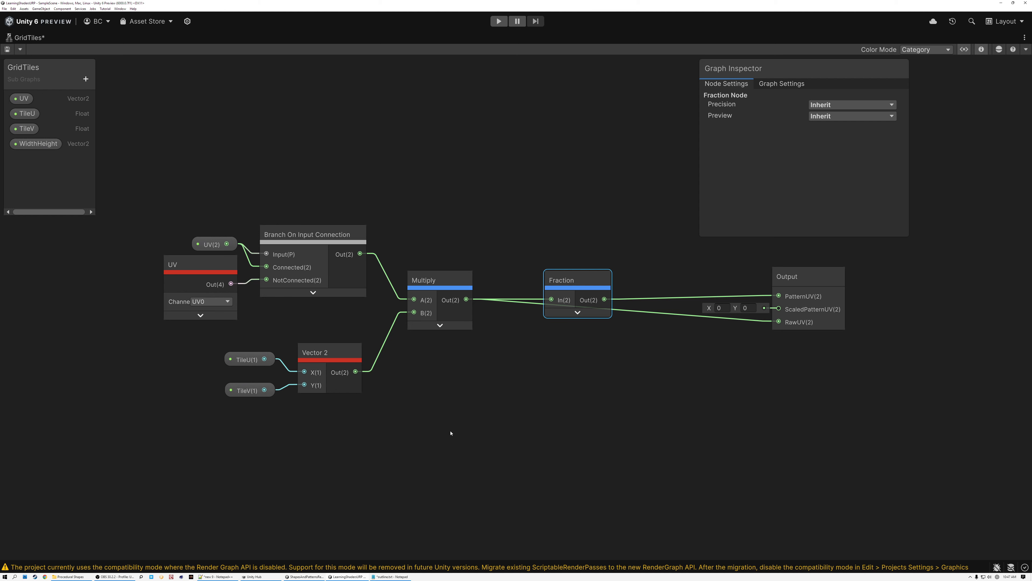
drag(320, 357, 354, 356)
drag(179, 339, 154, 404)
click(224, 445)
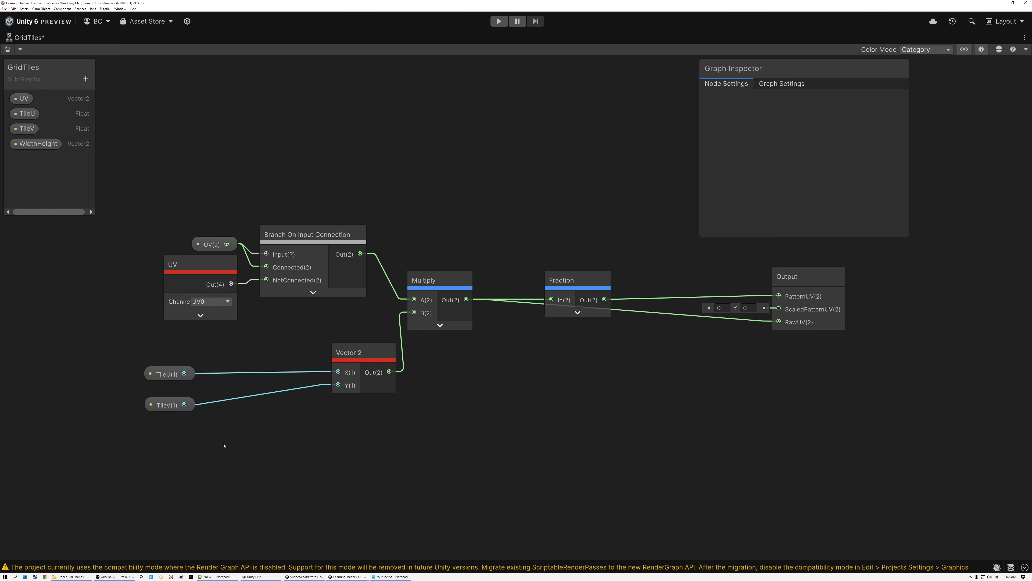
- Add a Divide node with TileU as A and TileV as B, collapse its preview and place it below Vector 2
drag(184, 373, 312, 467)
text(divide)
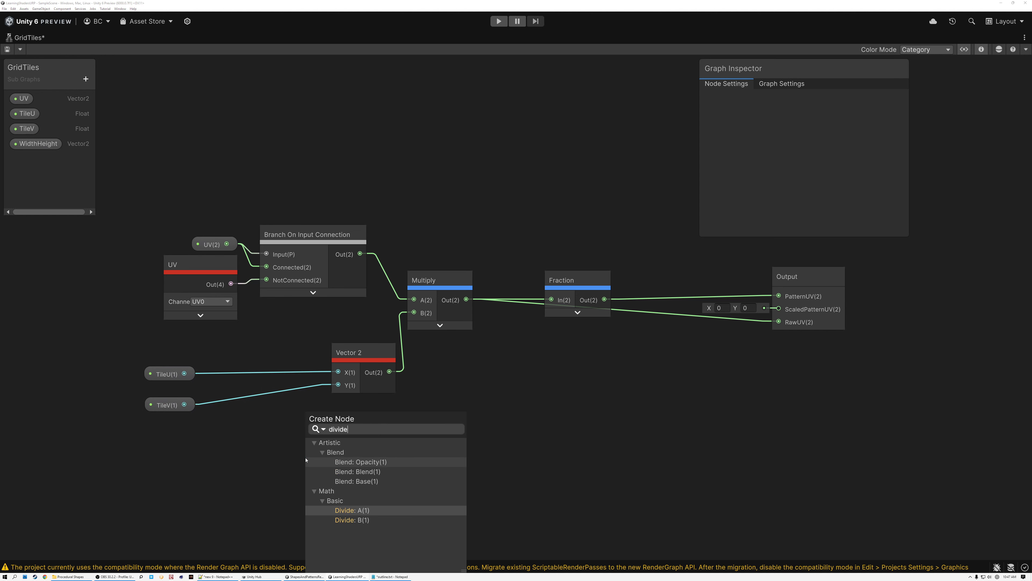
click(352, 510)
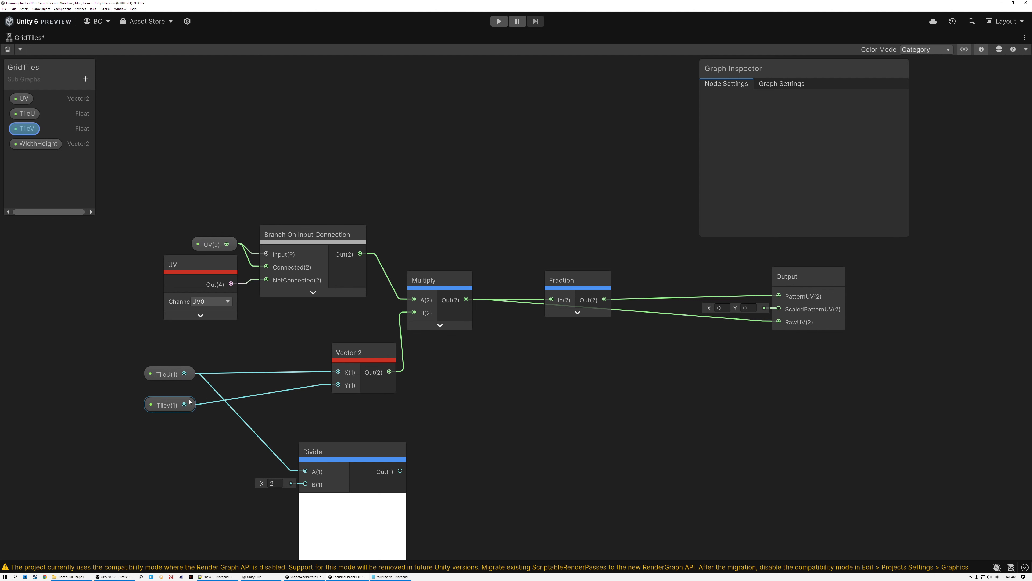
drag(184, 404, 305, 484)
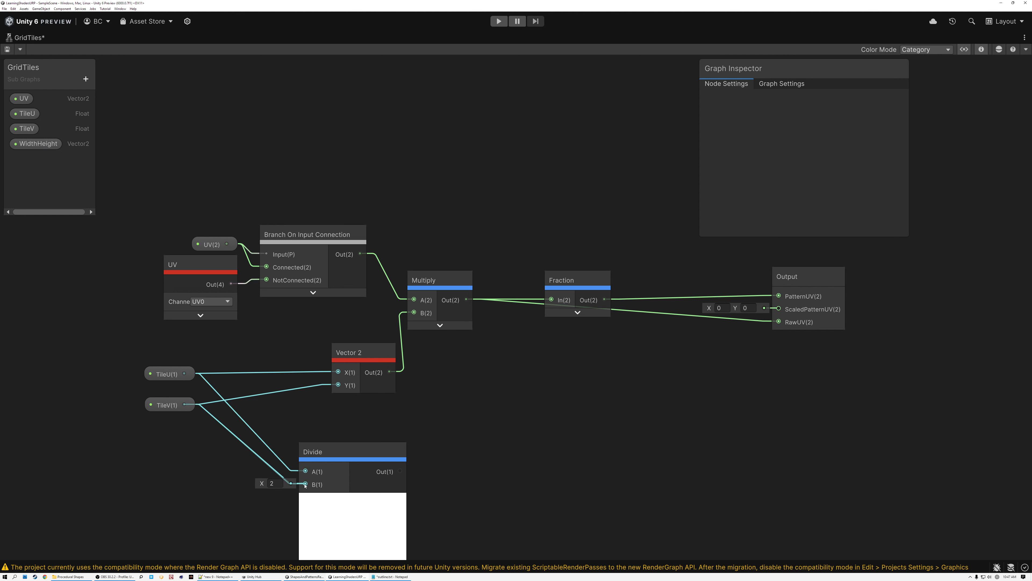
click(352, 496)
drag(343, 454, 367, 427)
- Duplicate the Divide node, swap its inputs to TileV as A and TileU as B, and place it under the first Divide
key(ctrl+d)
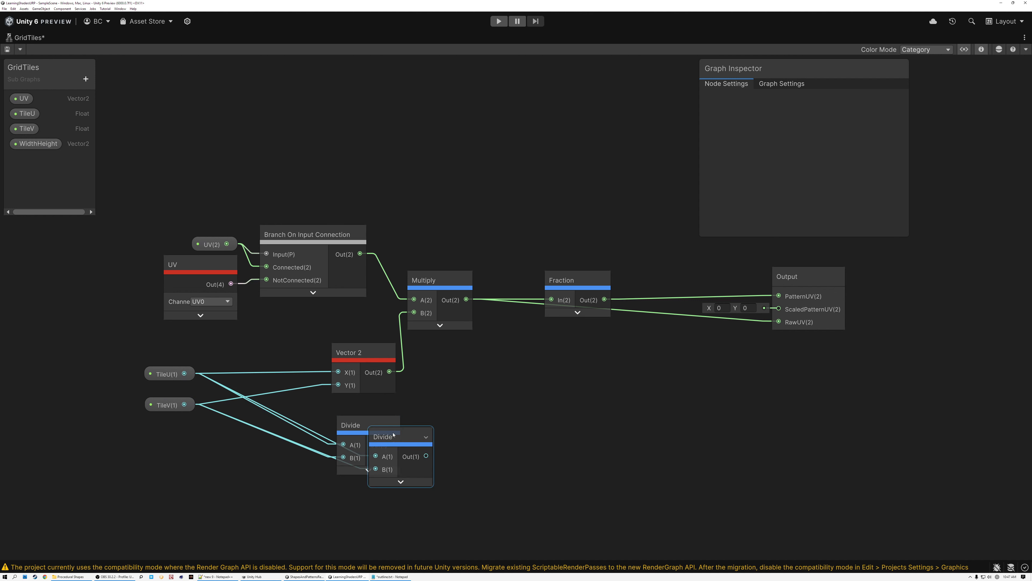
drag(183, 405, 345, 490)
drag(185, 357, 347, 490)
drag(356, 459, 359, 453)
- Add a Vector 2 node taking the upper Divide output as X and the lower Divide output as Y
drag(394, 414, 463, 430)
text(vec)
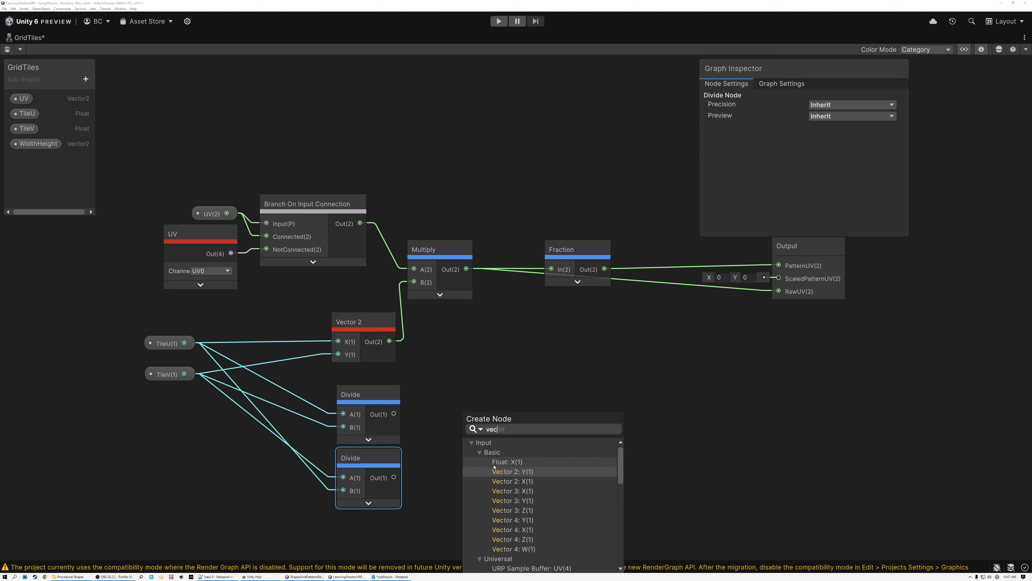
click(496, 476)
drag(394, 476, 541, 441)
- Add a Saturate node fed by the new Vector 2 output, collapse its preview and align it beside Vector 2
text(sat)
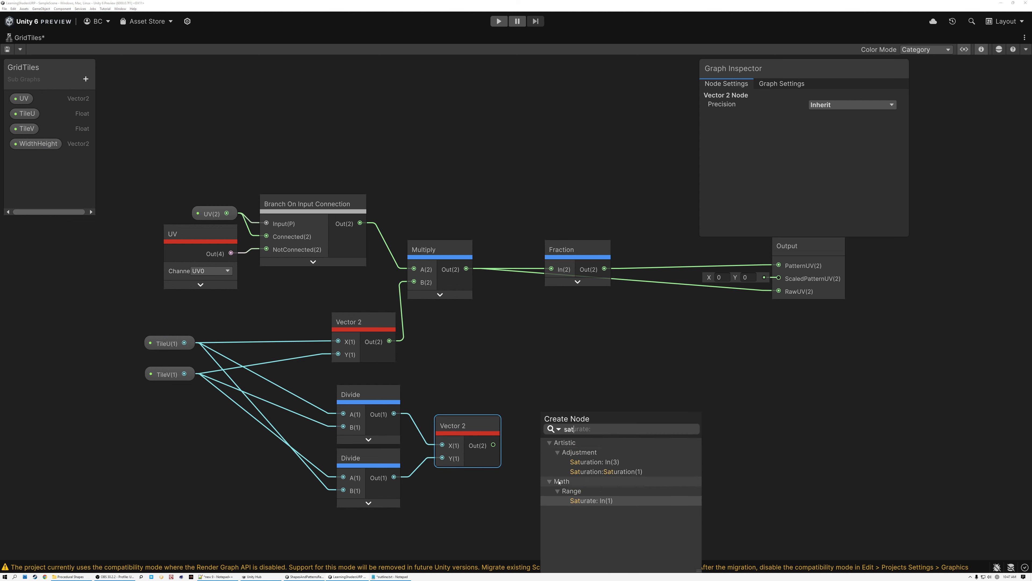
click(591, 498)
click(588, 466)
drag(565, 433, 540, 425)
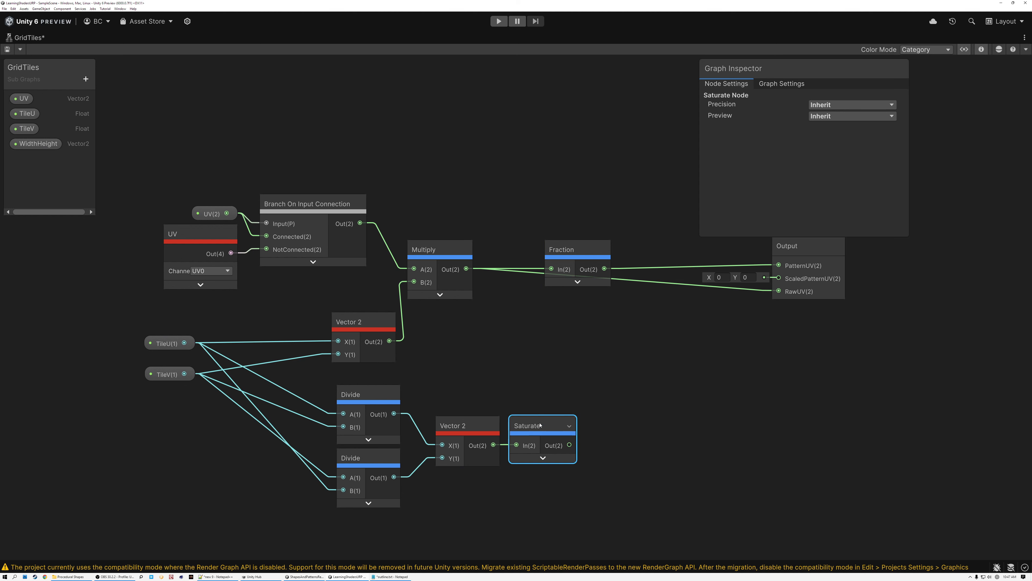
- Add an AspectRatio node below the two Divide nodes and collapse its preview
middle_drag(535, 420, 560, 292)
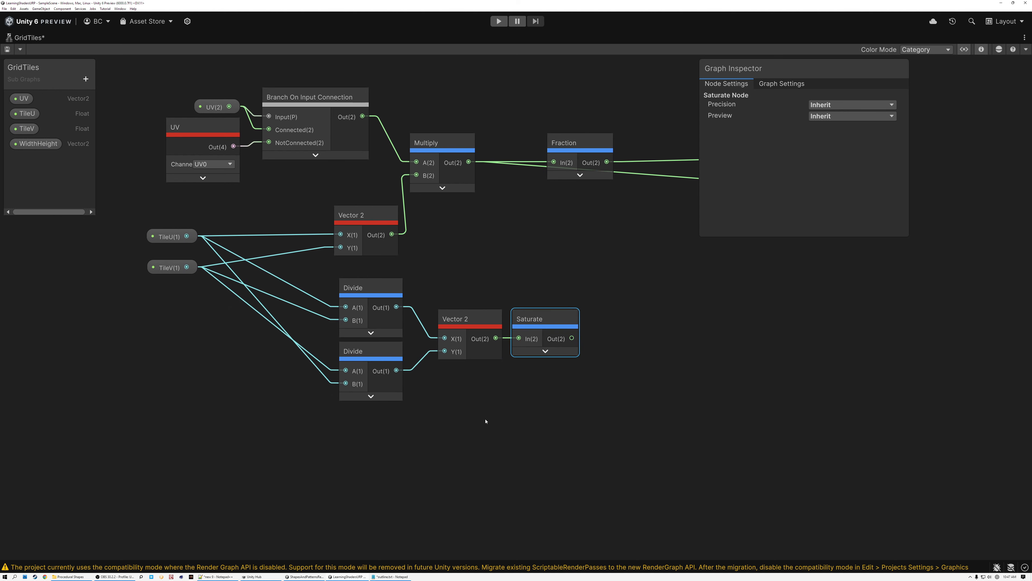
middle_drag(486, 433, 484, 393)
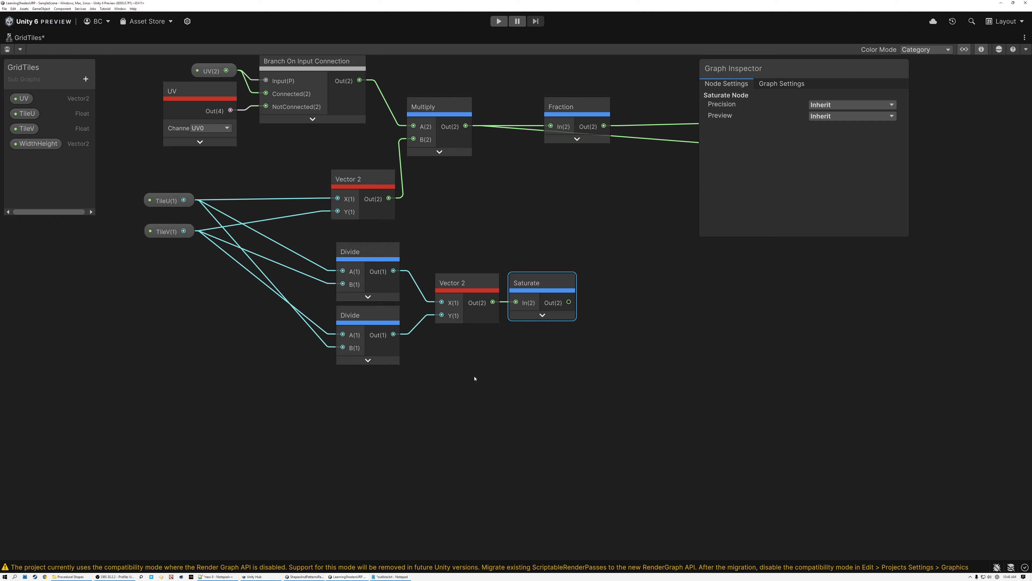
click(451, 387)
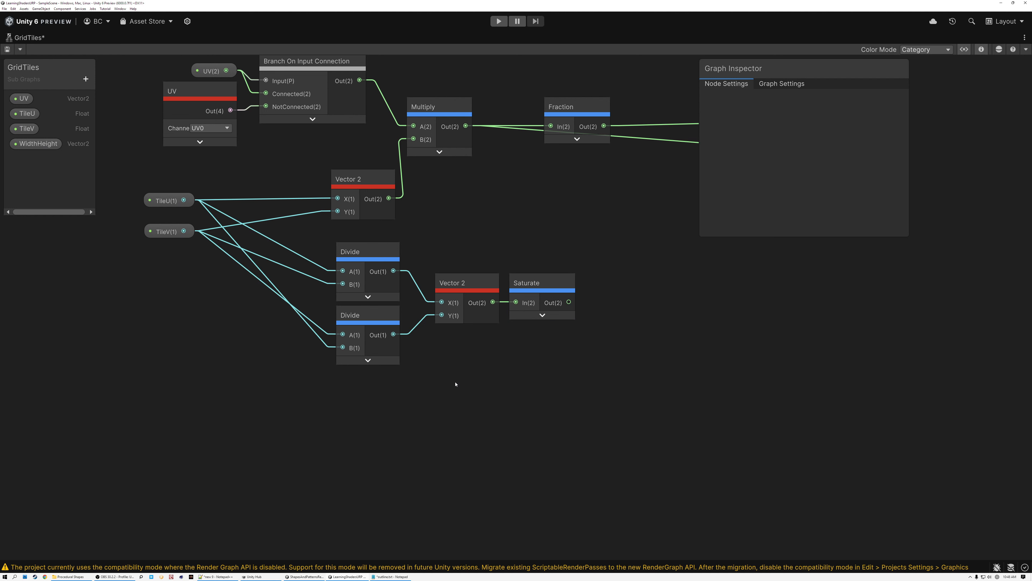
key(space)
text(aspec)
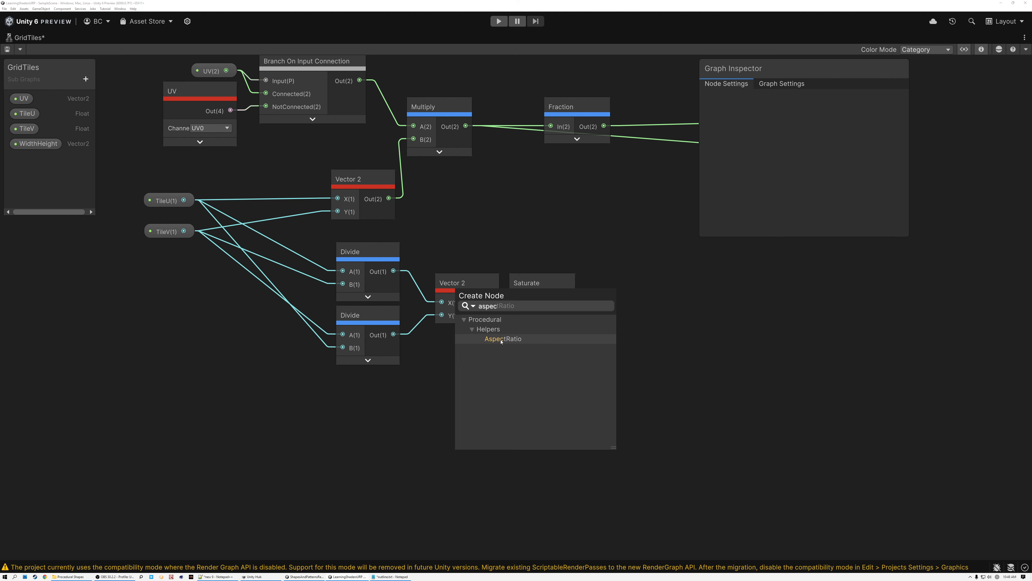
click(502, 340)
click(513, 466)
drag(507, 415, 450, 415)
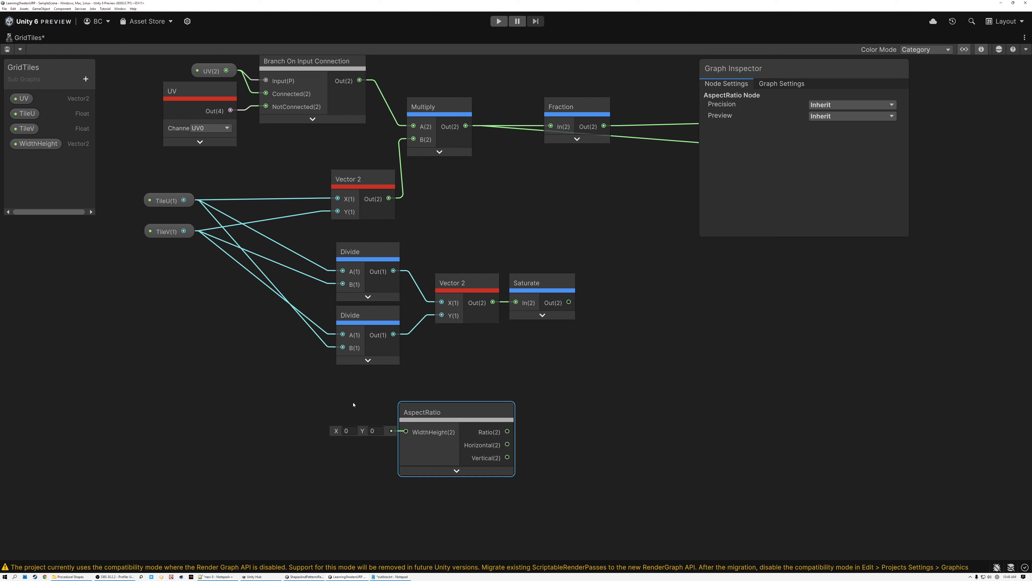
- Add the WidthHeight property to the graph, connect it to AspectRatio's WidthHeight input and place both nodes side by side
click(39, 144)
drag(279, 438, 280, 439)
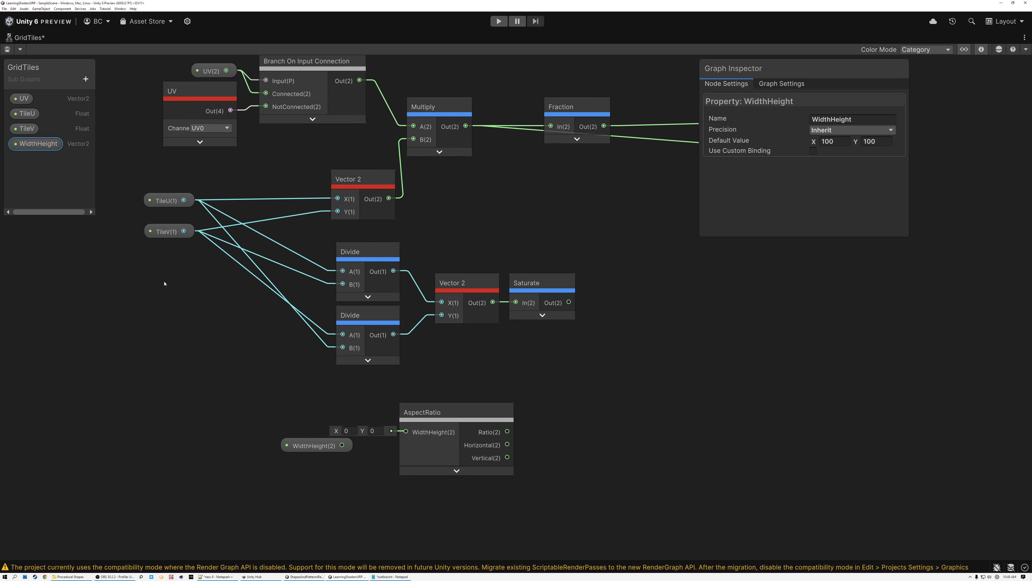
drag(342, 445, 407, 433)
drag(320, 446, 363, 433)
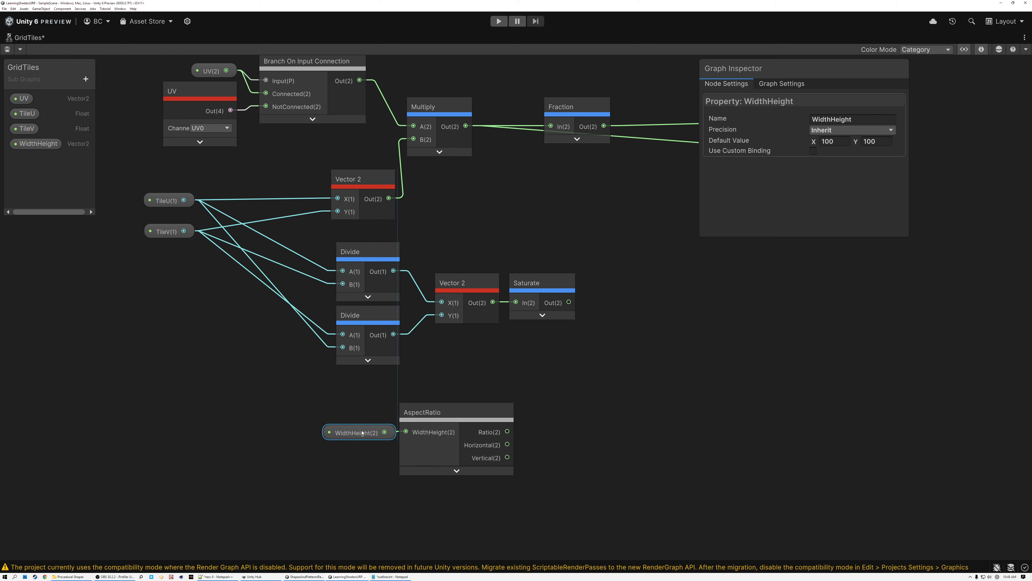
drag(349, 401, 395, 440)
- Add a Divide node with the Saturate output as A and AspectRatio's Ratio output as B
drag(569, 302, 601, 339)
text(divide)
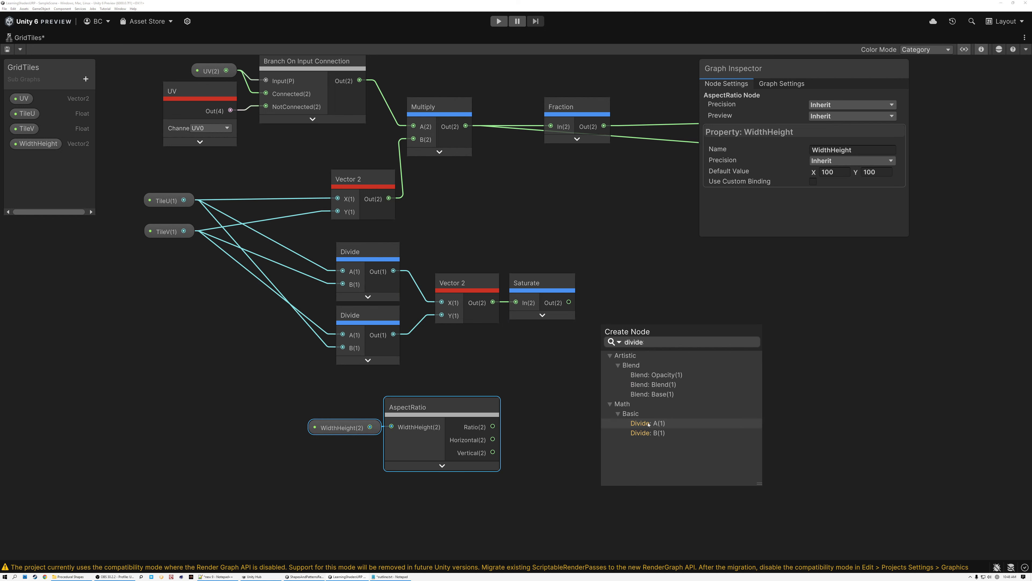
click(649, 424)
drag(493, 426, 601, 363)
- Reposition AspectRatio and hide its unused outputs, then collapse the new Divide's preview and align it with Saturate
drag(423, 407, 445, 407)
click(522, 391)
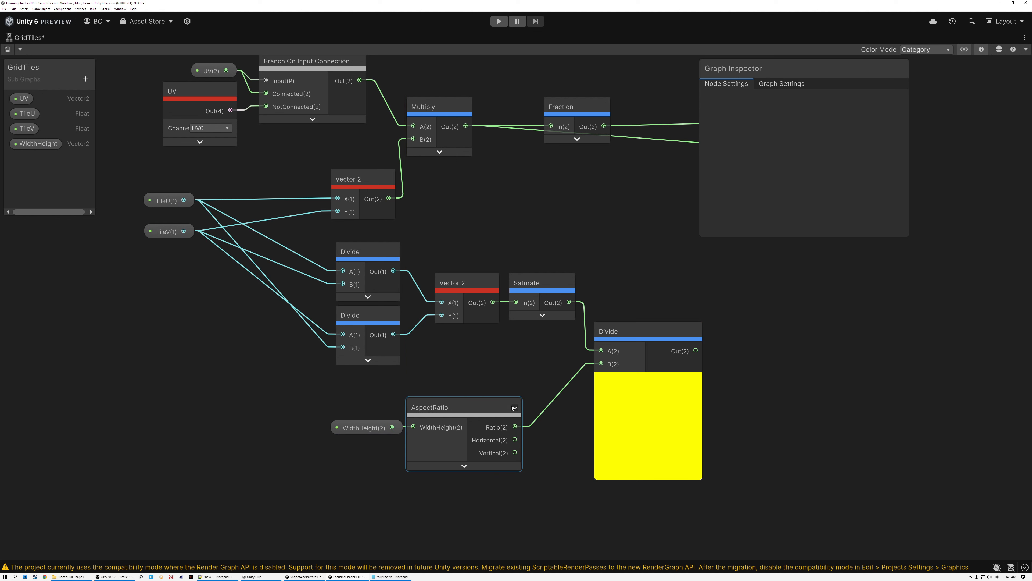
click(513, 407)
click(648, 380)
drag(616, 334, 619, 285)
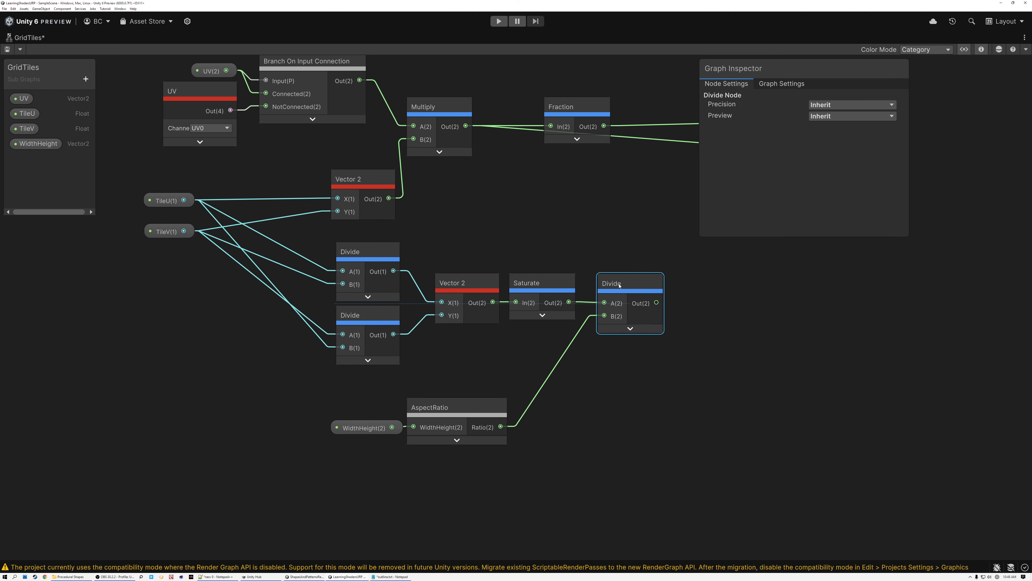
- Expand the Fraction preview and add a Scale node with the Fraction output as UV and the last Divide output as Scale
middle_drag(639, 265, 491, 338)
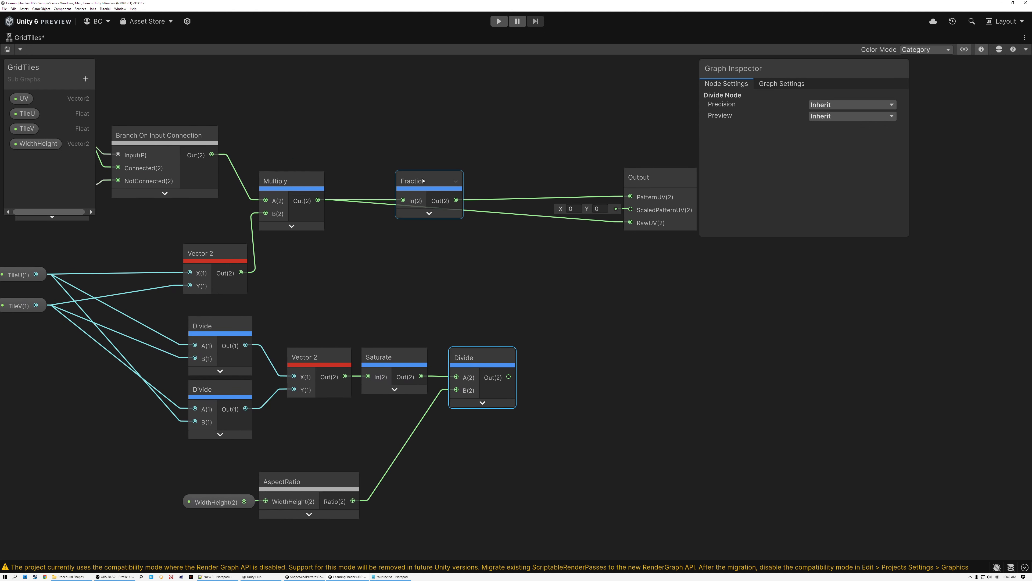
click(427, 212)
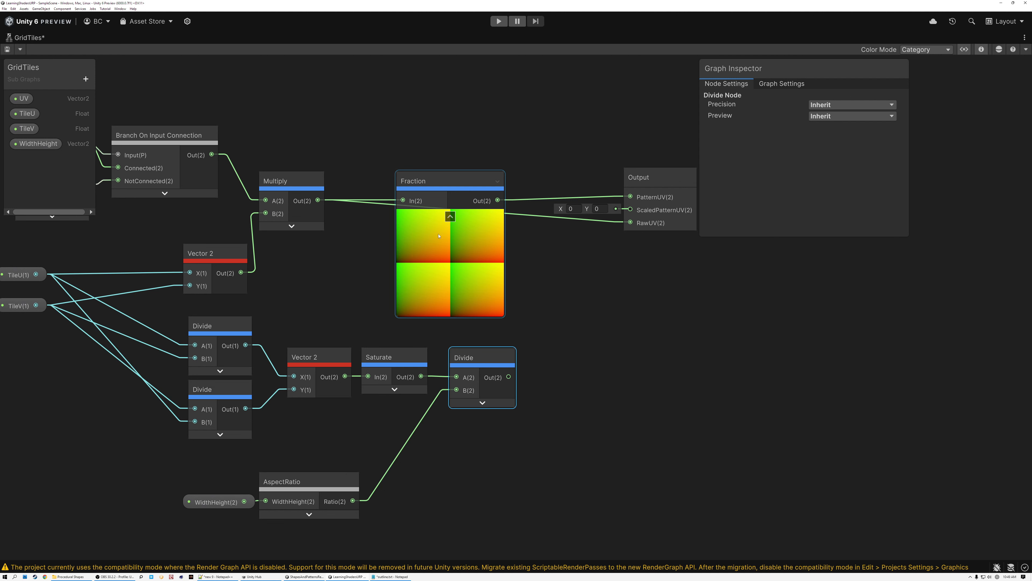
drag(497, 200, 607, 328)
text(scale)
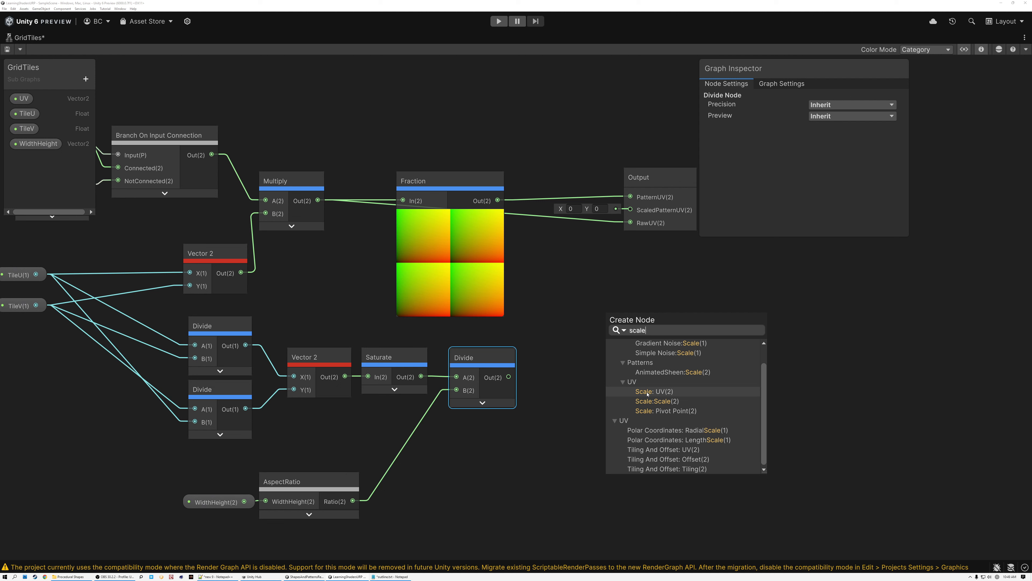
click(648, 392)
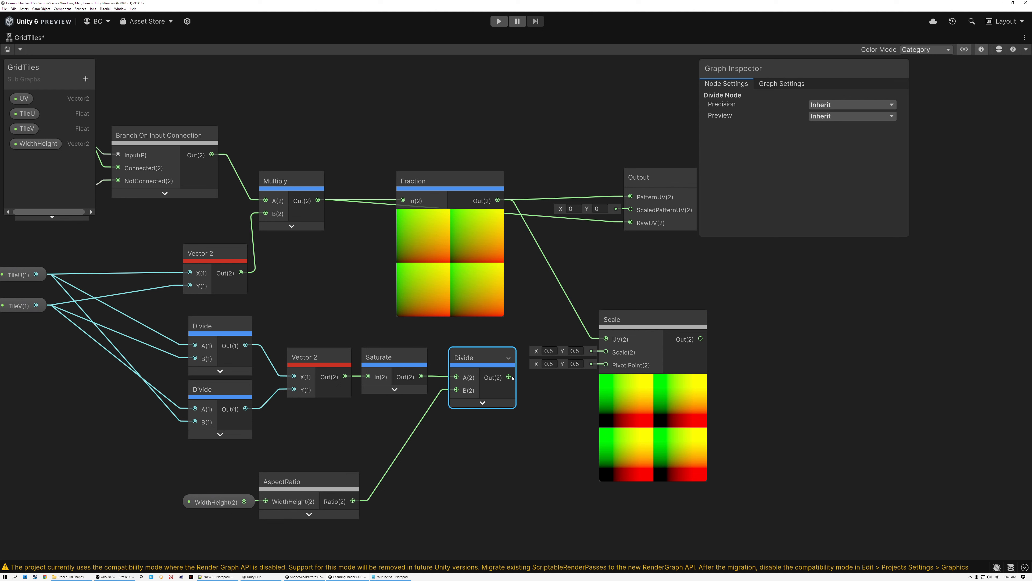
drag(511, 377, 606, 353)
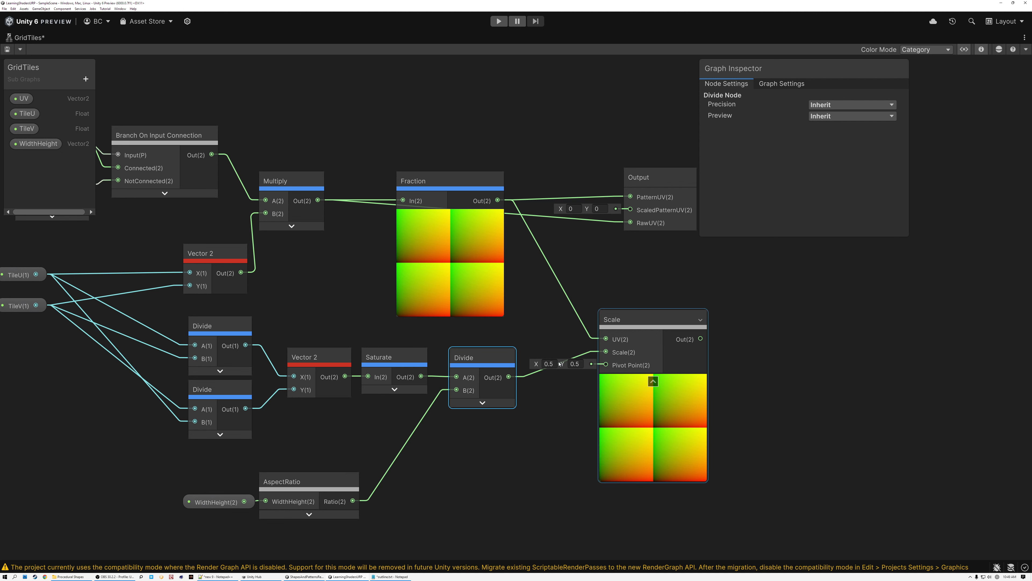
- Add a Circle SDF node beside the Scale node and connect the Scale output to its UV input
scroll(653, 381, up, 5)
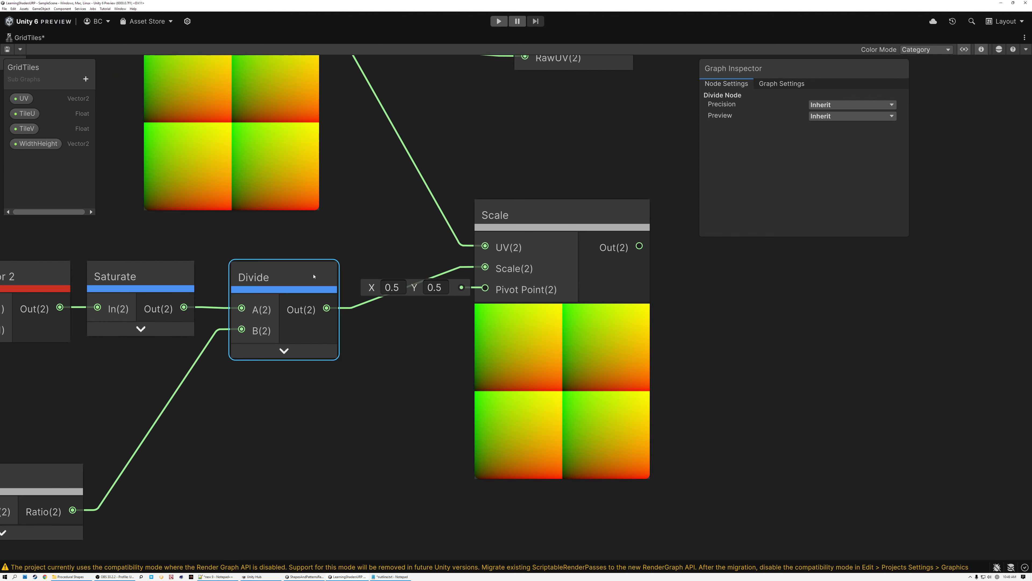
click(36, 143)
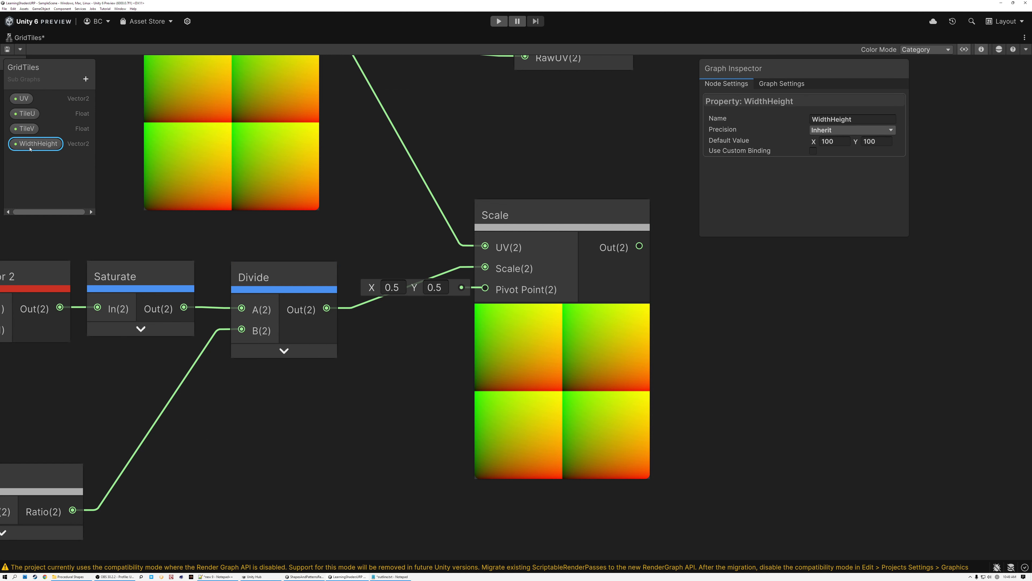
scroll(691, 362, down, 5)
click(563, 346)
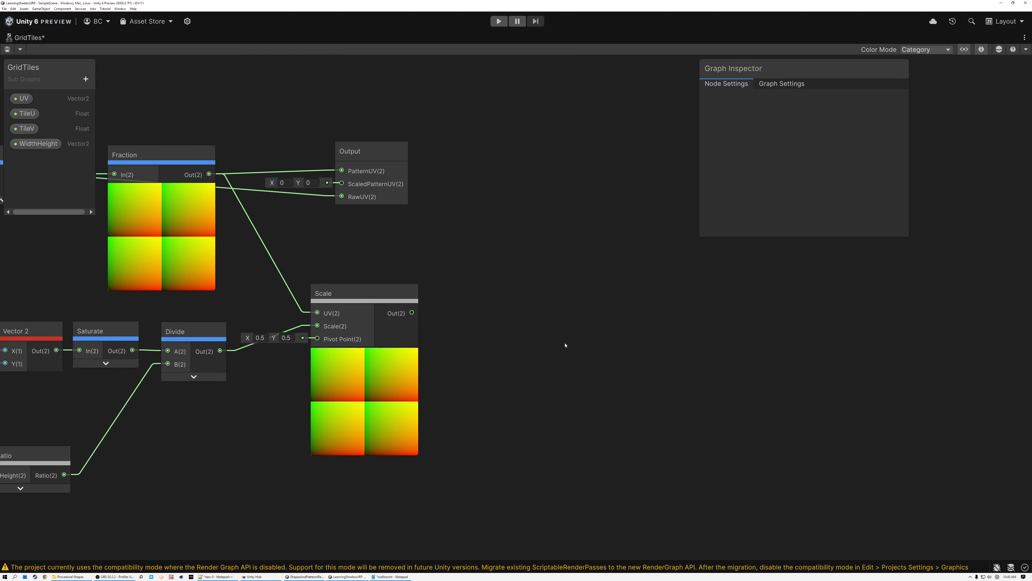
key(space)
text(cir)
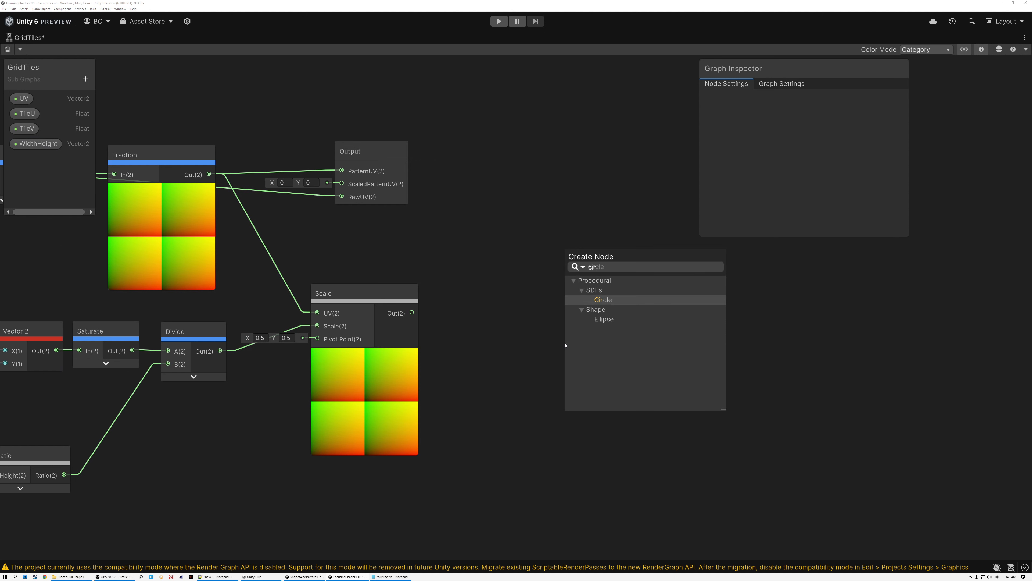
click(604, 300)
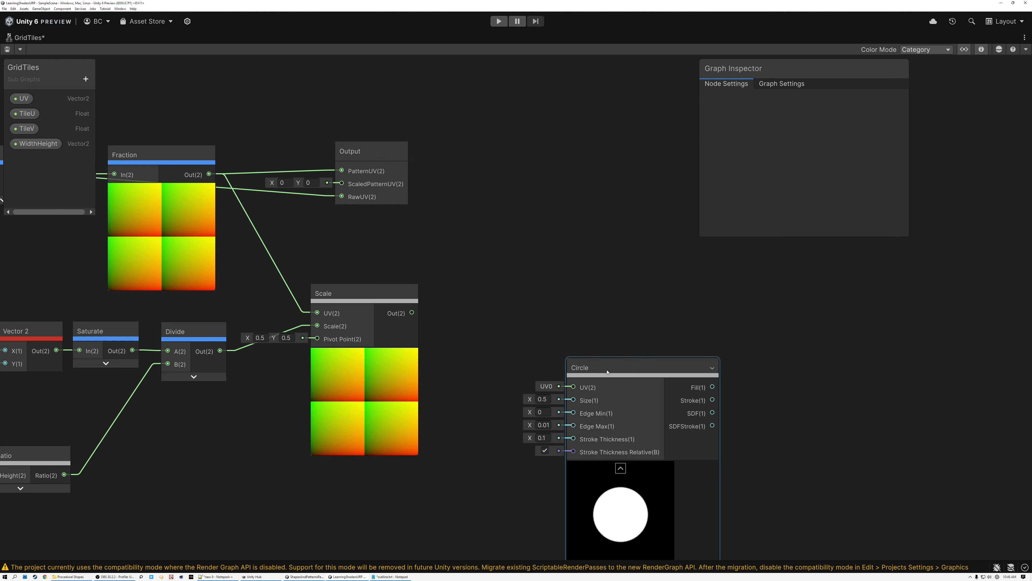
click(350, 295)
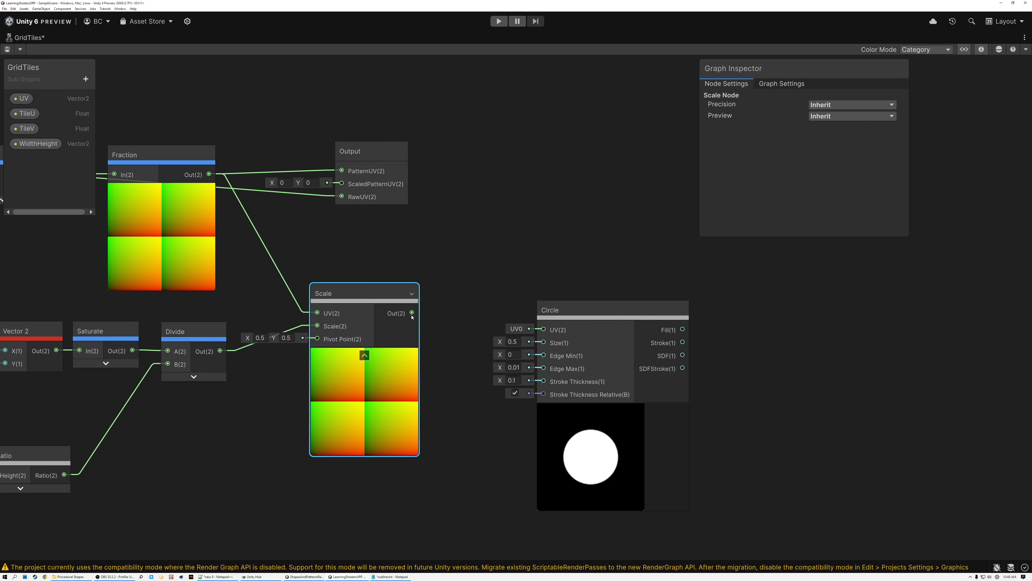
drag(412, 312, 543, 330)
click(572, 319)
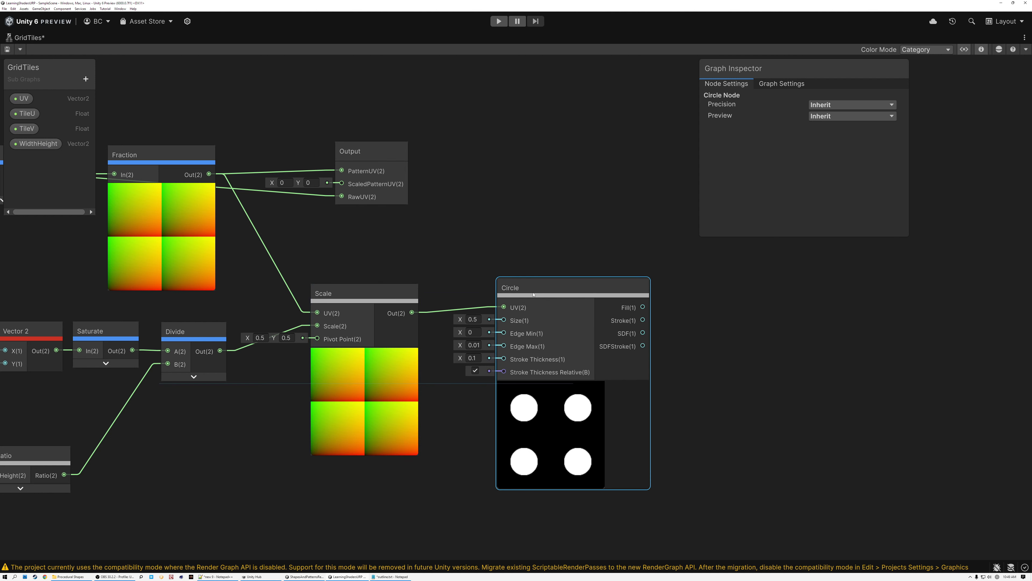
- Set the WidthHeight property's default X value to 10 to test the effect on the Circle preview
scroll(556, 431, up, 3)
scroll(574, 357, up, 2)
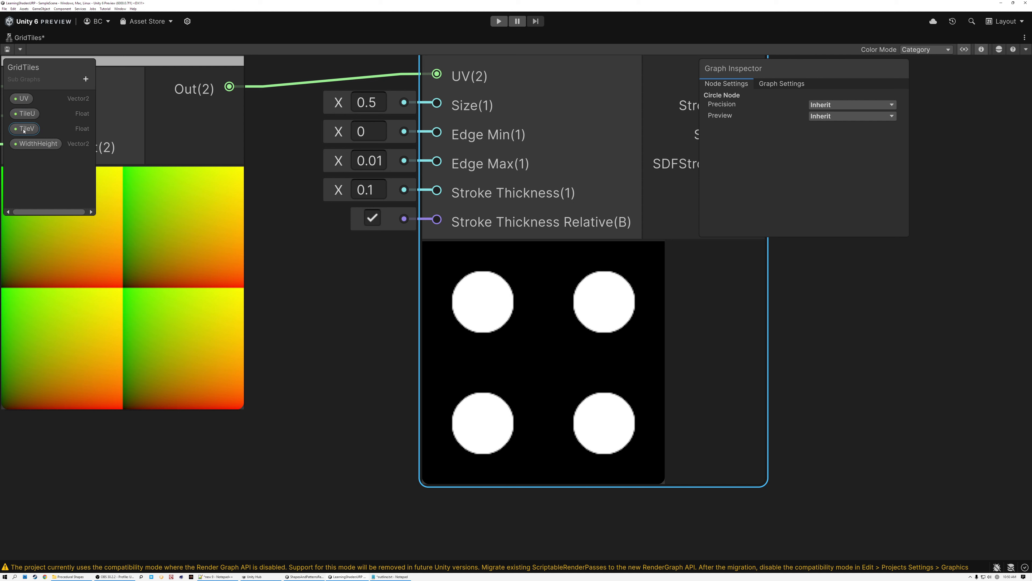
click(31, 149)
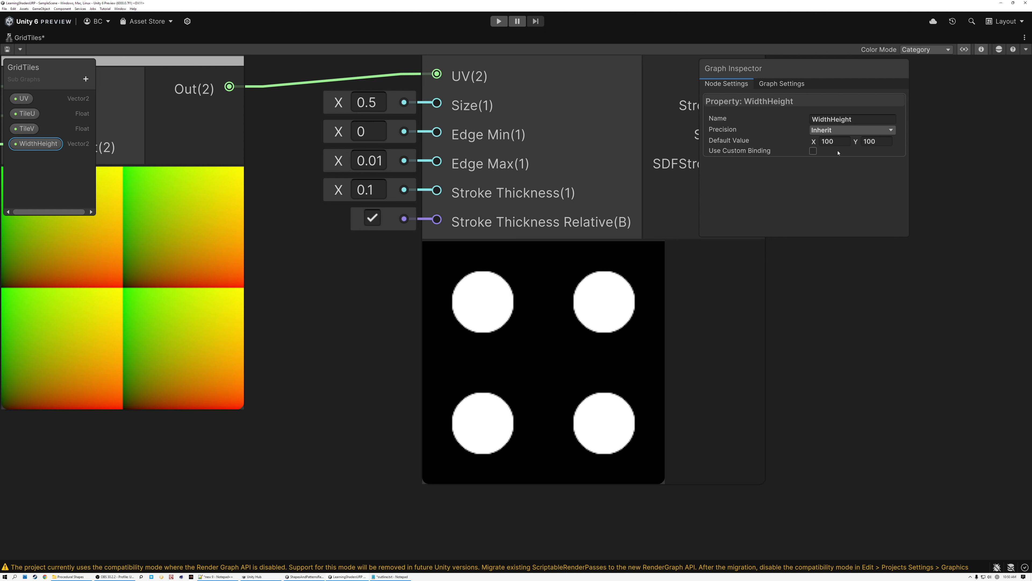
click(839, 142)
text(10)
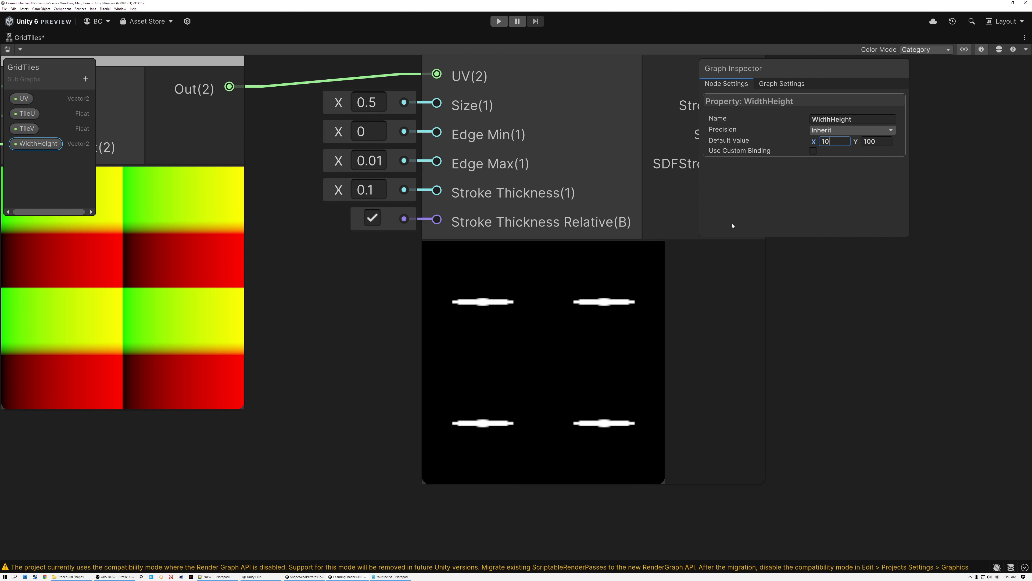
- Set the WidthHeight property's default X value to 100 and delete the Circle test node
text(0)
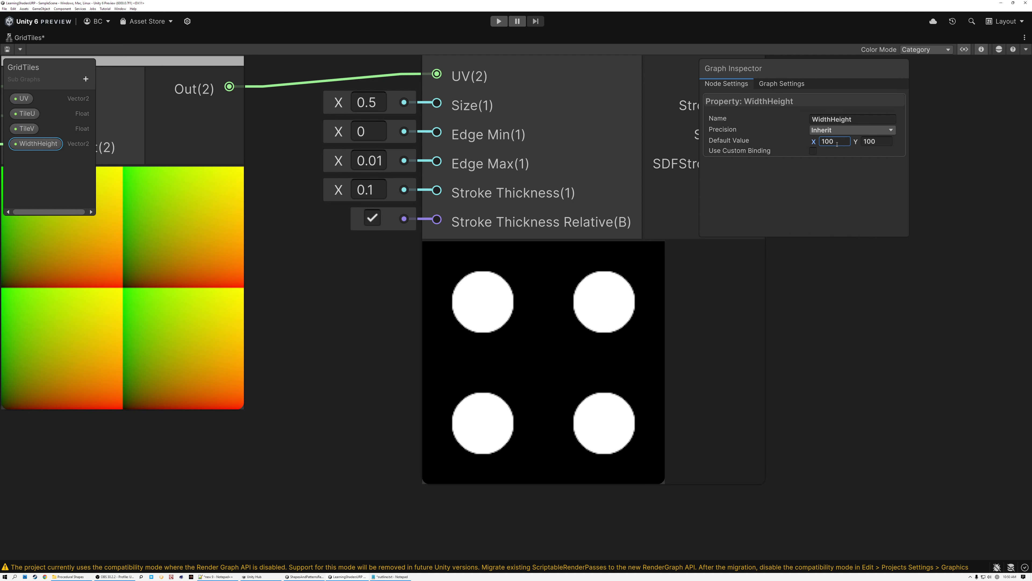
scroll(576, 309, down, 3)
scroll(536, 324, down, 3)
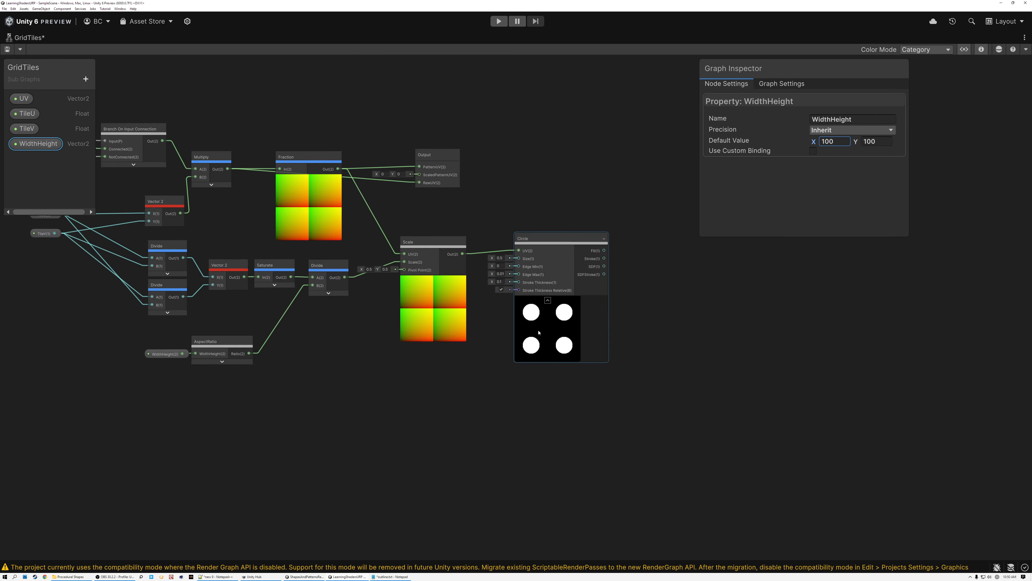
click(548, 245)
key(Delete)
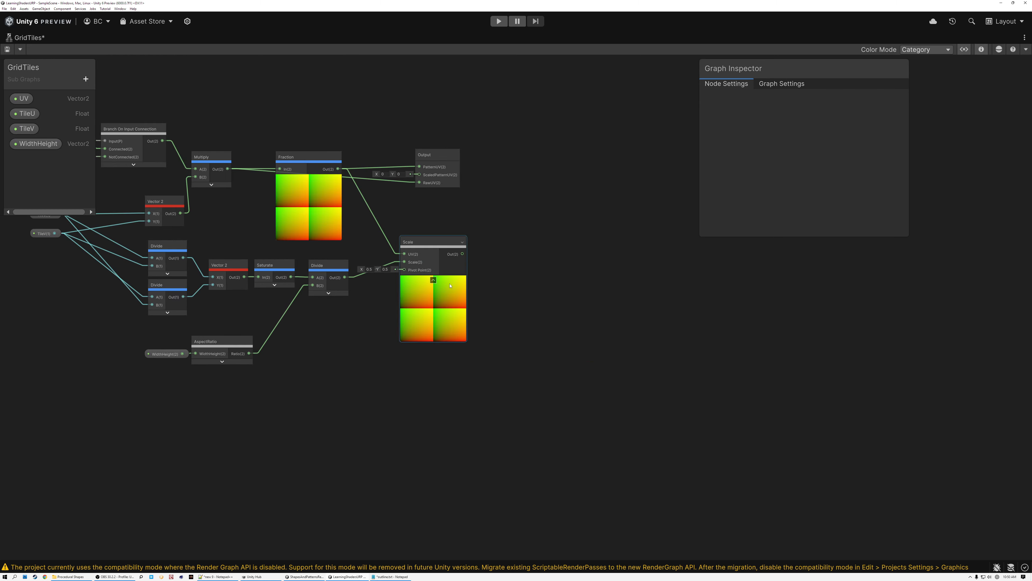
- Collapse the Scale preview, connect Scale's output to ScaledPatternUV, and move the Output node farther right
scroll(421, 252, up, 4)
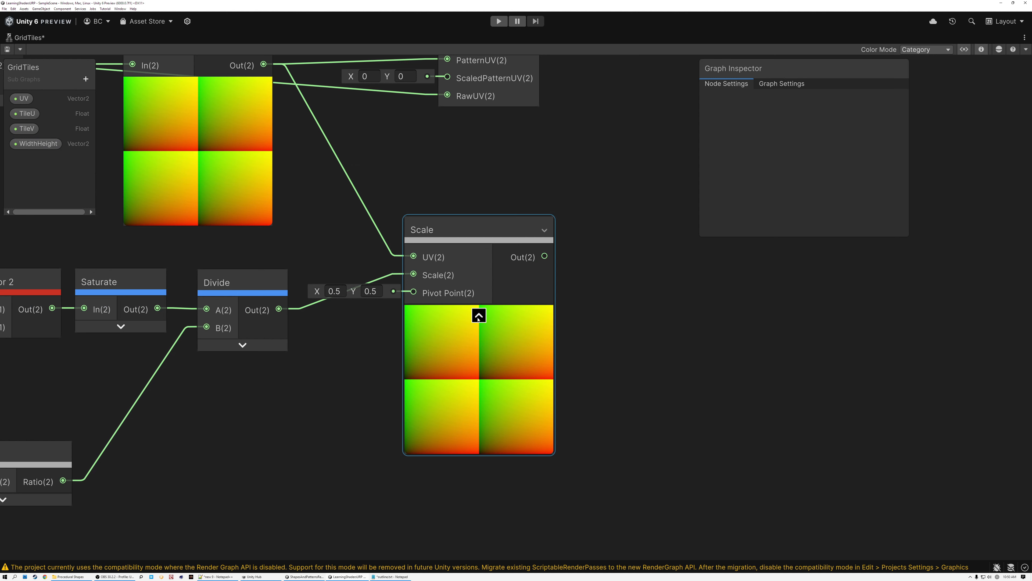
click(479, 316)
middle_drag(577, 209, 582, 293)
drag(526, 340, 452, 162)
drag(475, 129, 580, 134)
scroll(561, 170, down, 3)
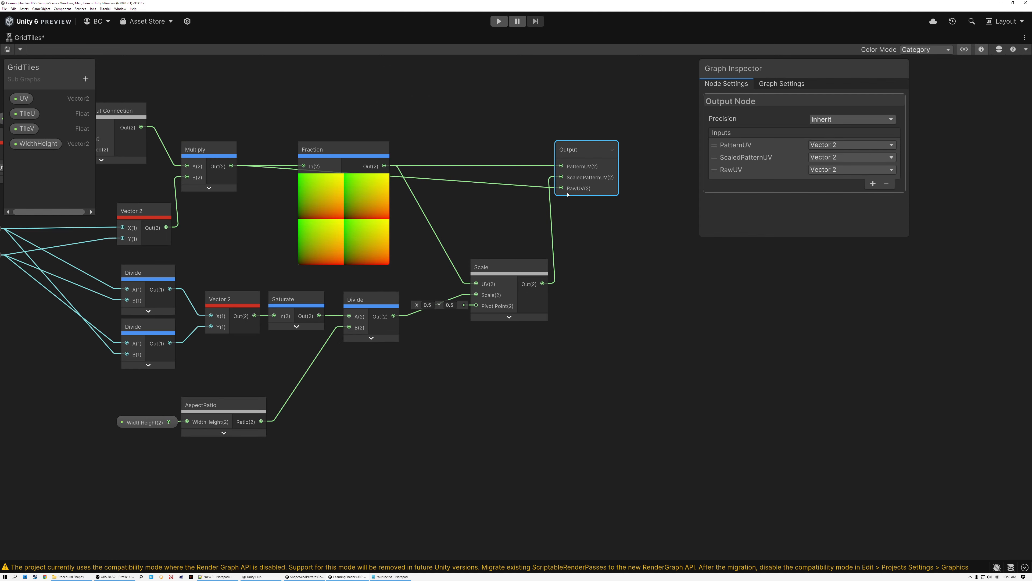
- Collapse the Fraction node's preview and move the node closer to Multiply
middle_drag(461, 219, 579, 268)
scroll(547, 264, down, 2)
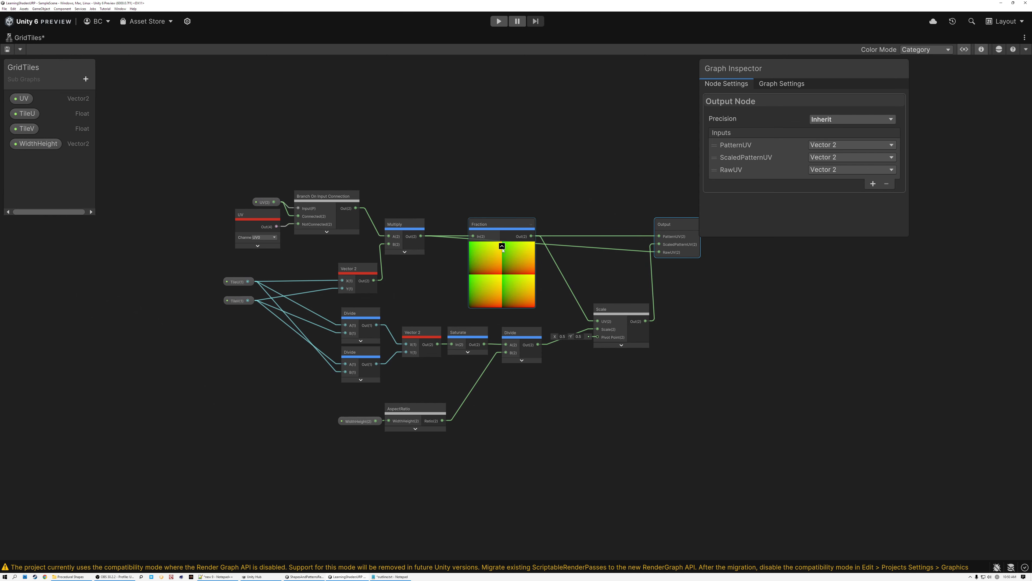
click(501, 245)
click(475, 230)
drag(475, 229, 461, 226)
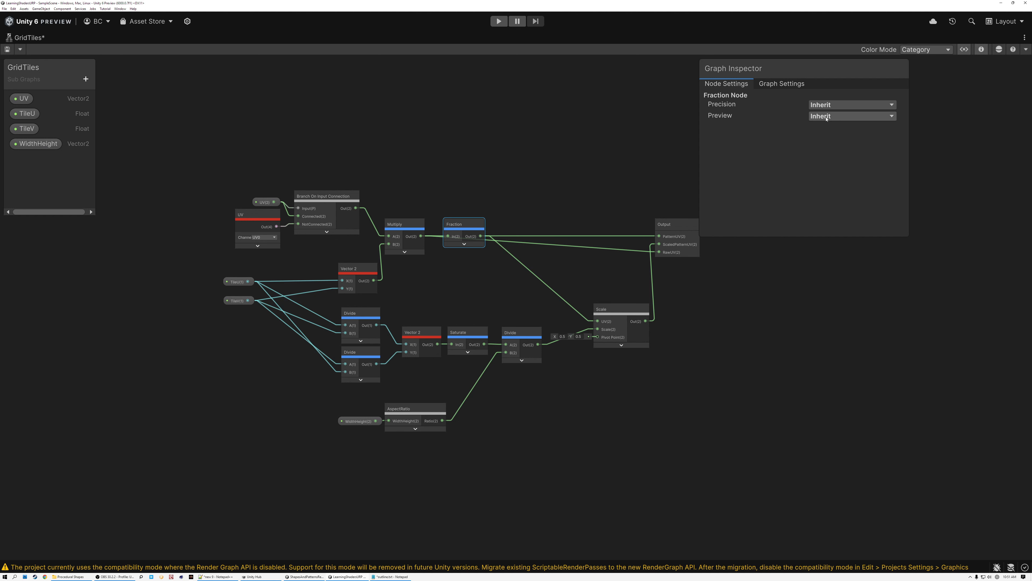
- Set the GridTiles graph's preview mode to Preview2D
click(774, 84)
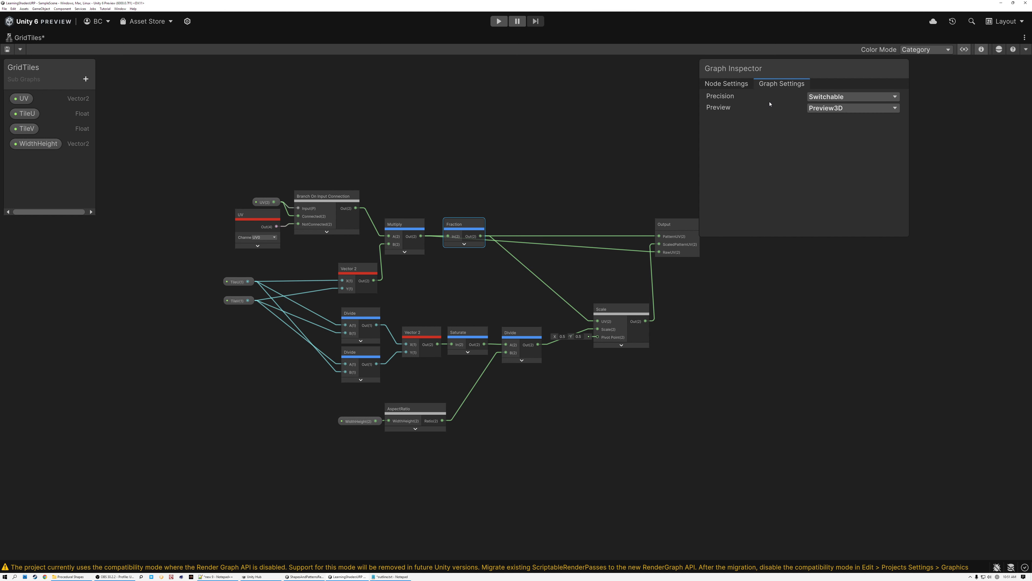
click(830, 109)
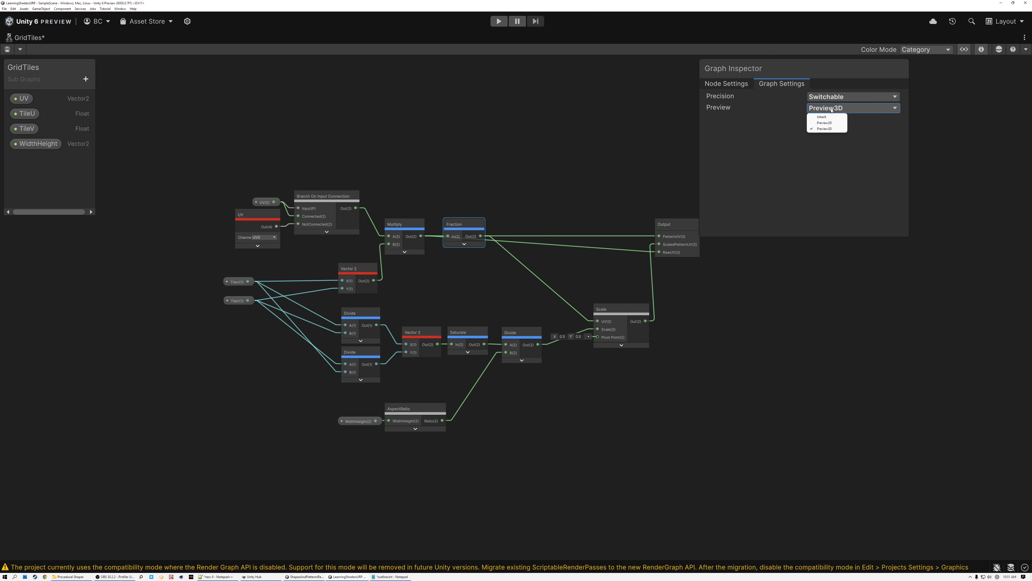
click(833, 124)
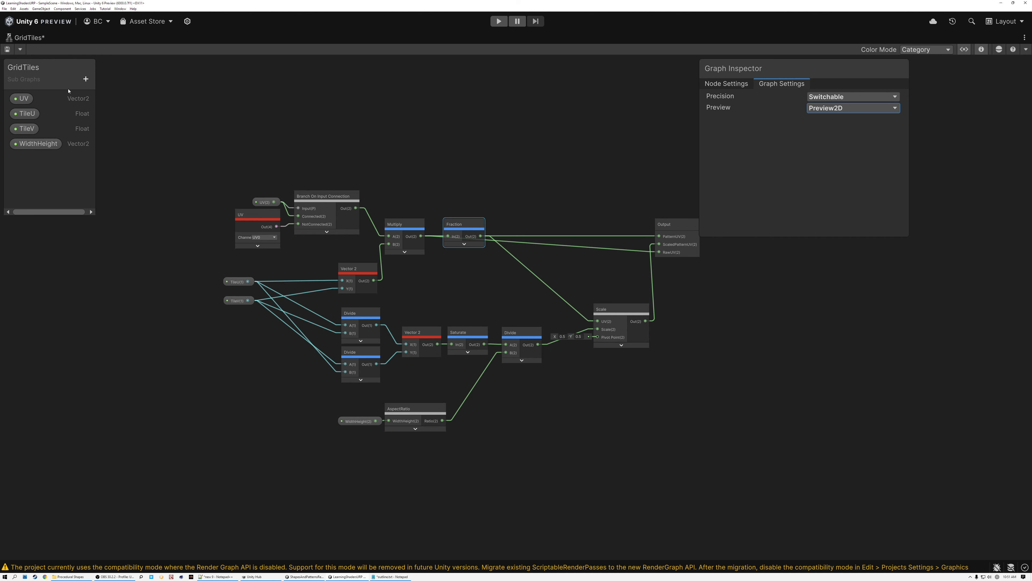
- Set the GridTiles sub graph's category path to Procedural/UV and save the graph
double_click(39, 81)
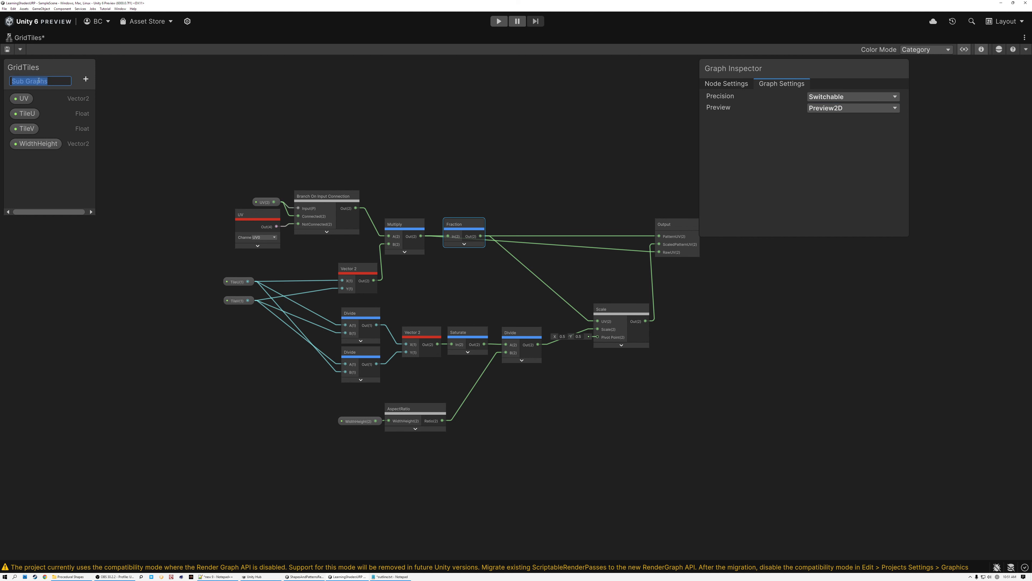
text(Procedural/UV)
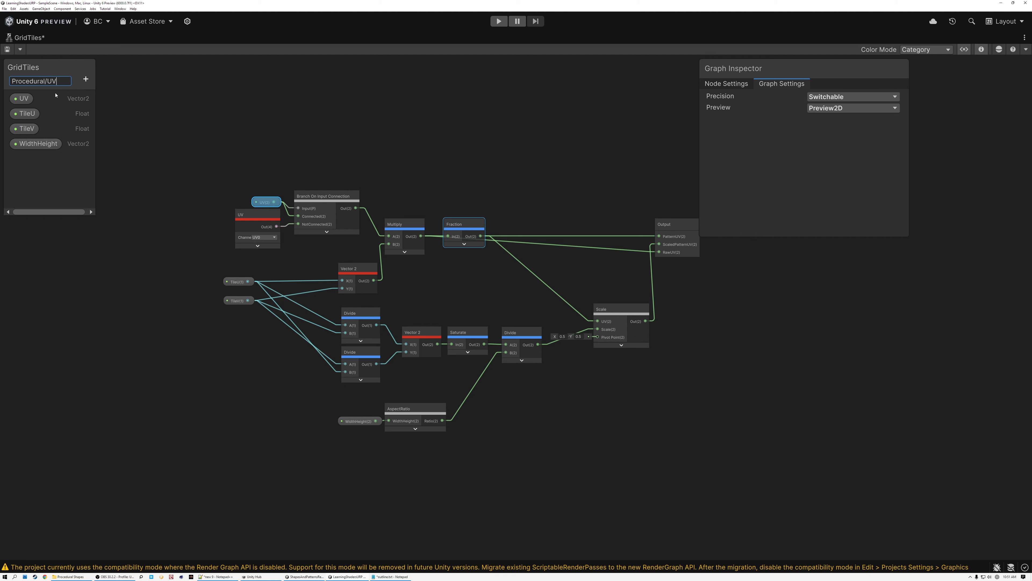
key(Return)
key(ctrl+s)
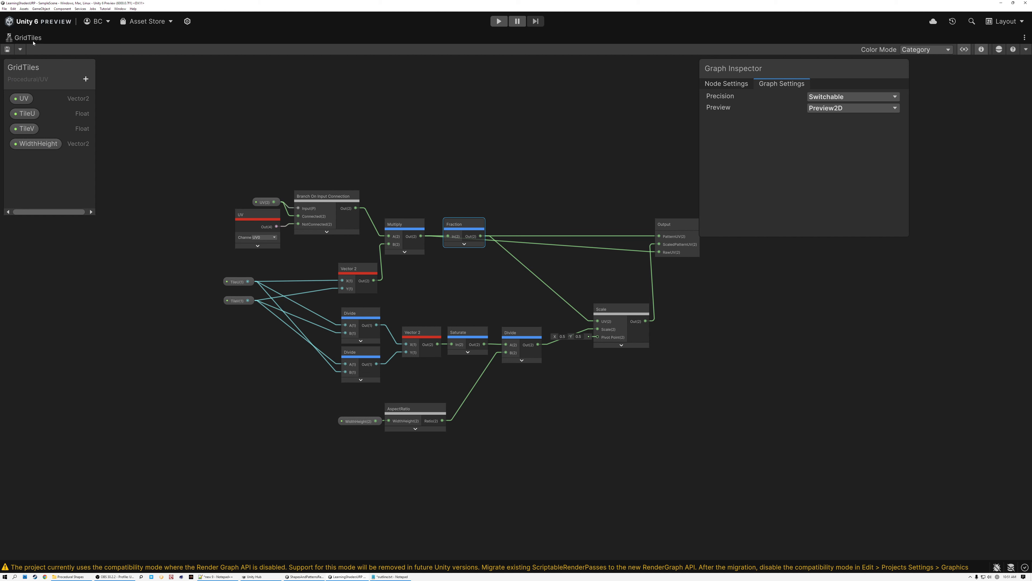
- Check which nodes are offered for creation under the Procedural UV category
click(271, 137)
key(space)
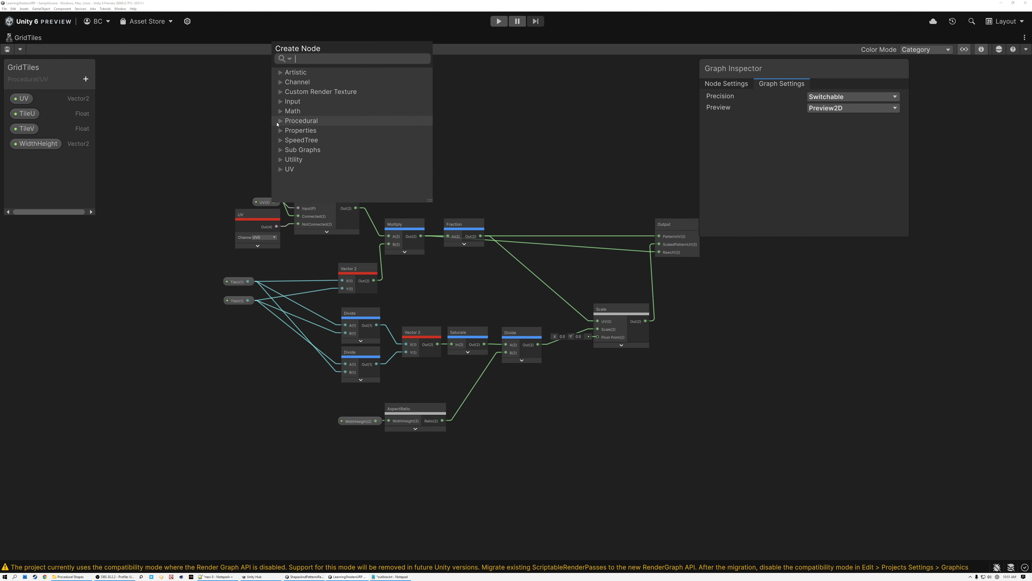
click(280, 122)
scroll(297, 168, down, 3)
click(289, 150)
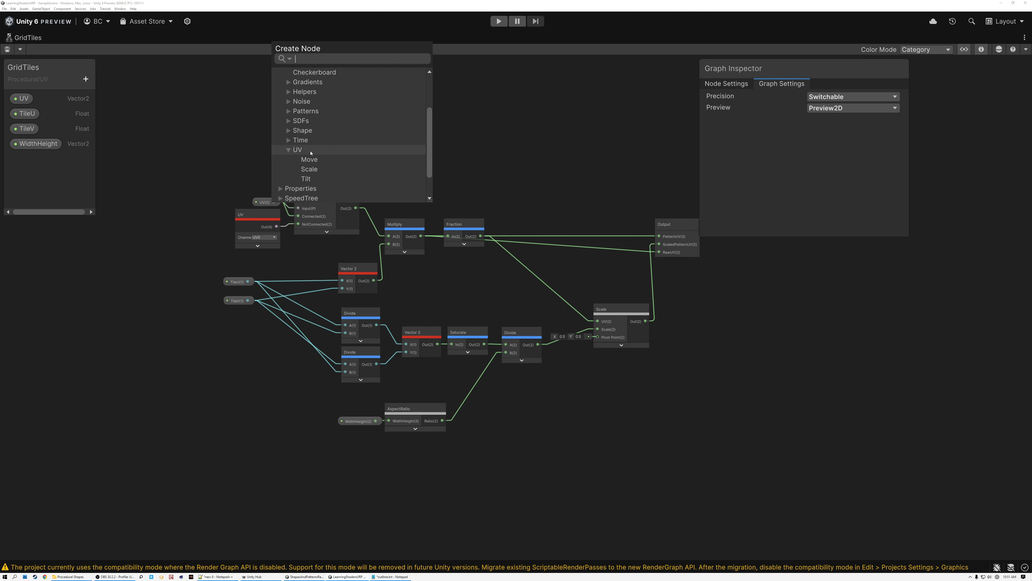
click(215, 125)
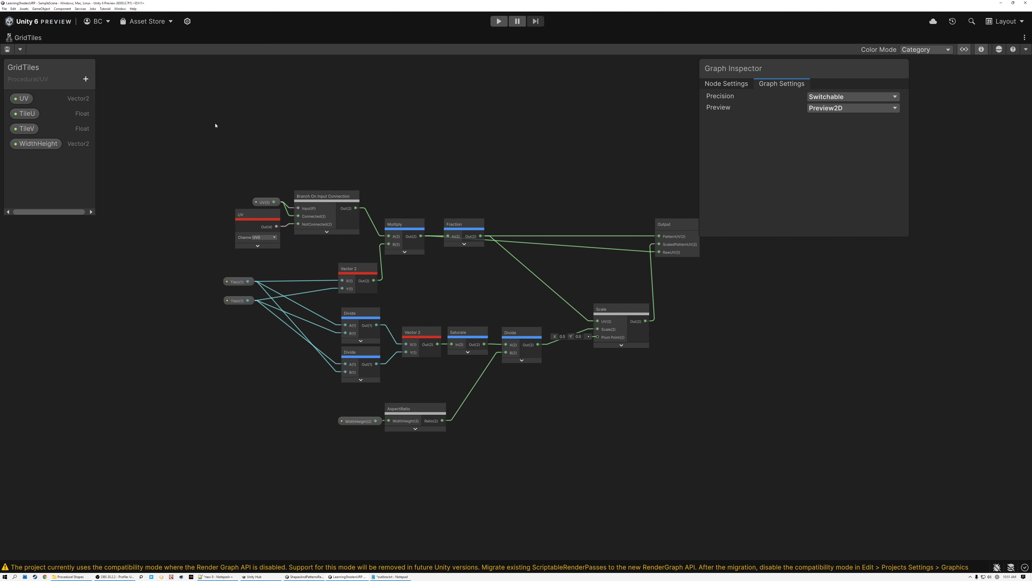
- Restore the editor layout and create a sub graph named SquareTiles in the Procedural Library's Patterns folder
double_click(27, 38)
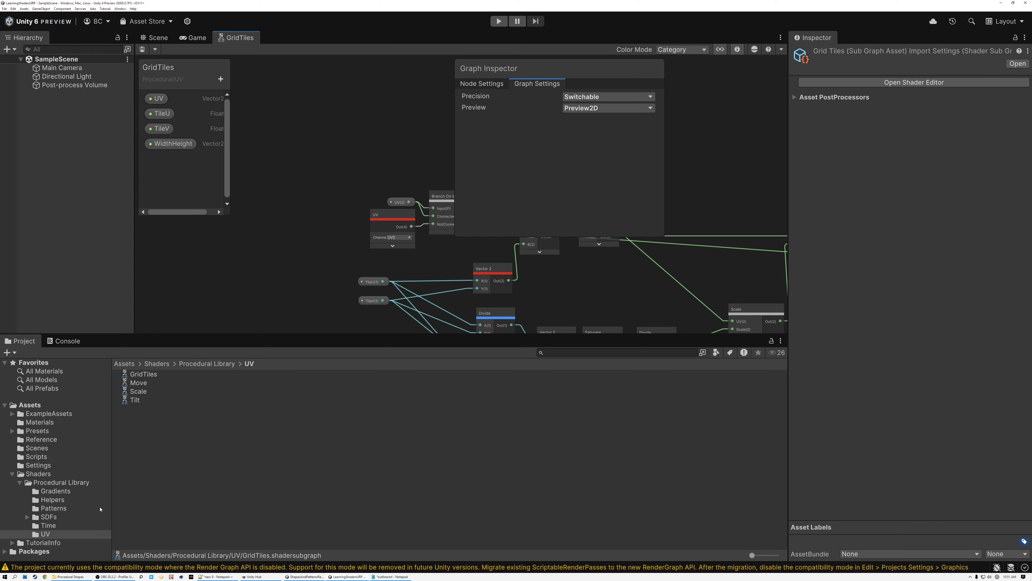
click(48, 509)
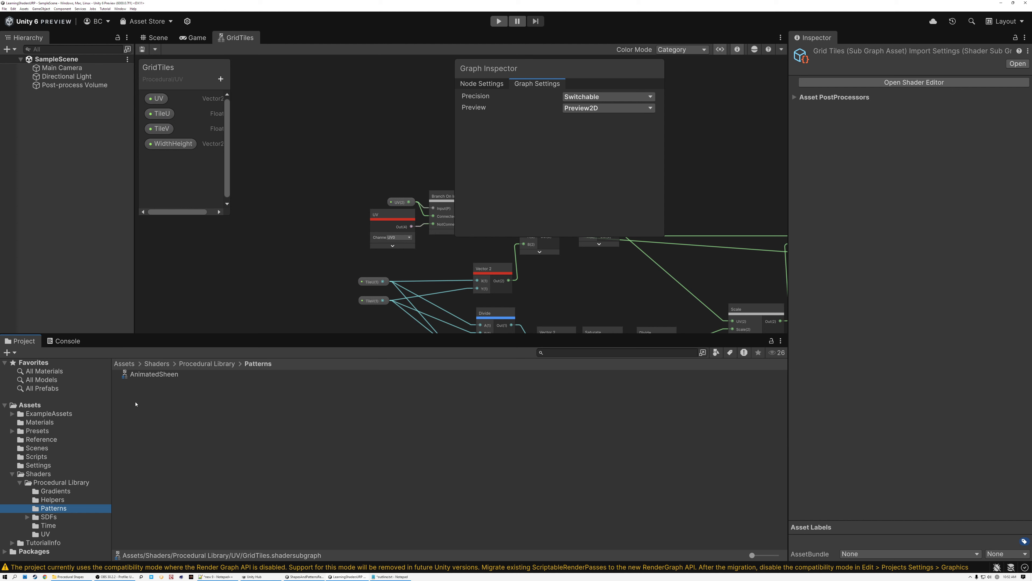
right_click(130, 395)
right_click(135, 394)
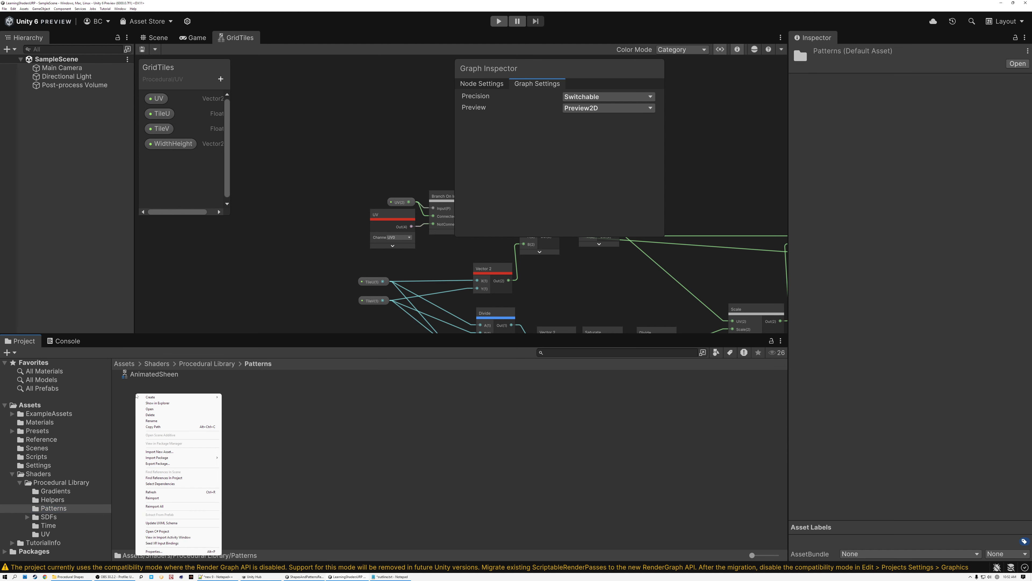
mouse_move(162, 398)
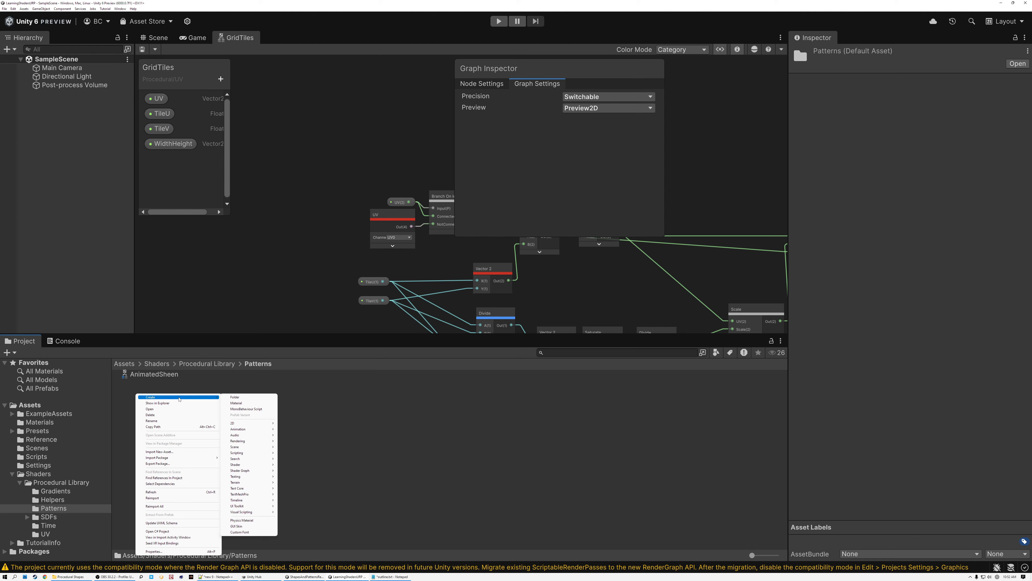
mouse_move(259, 470)
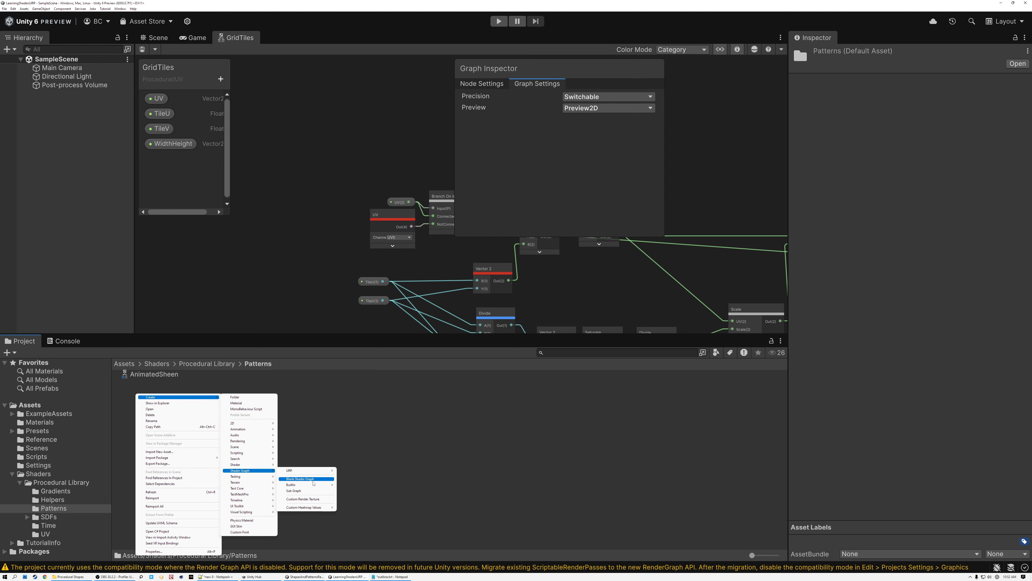
click(306, 490)
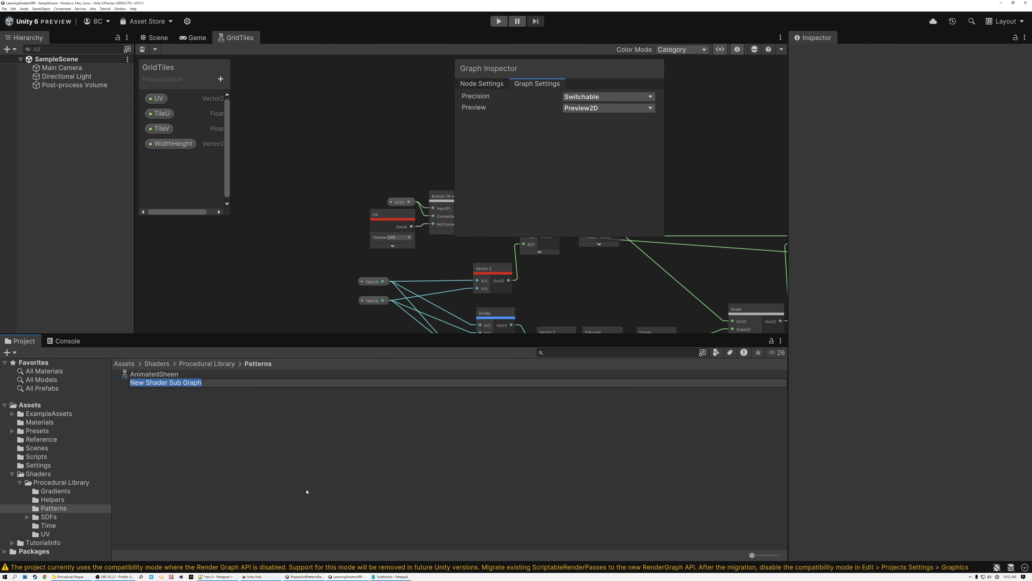
text(SquareTiles)
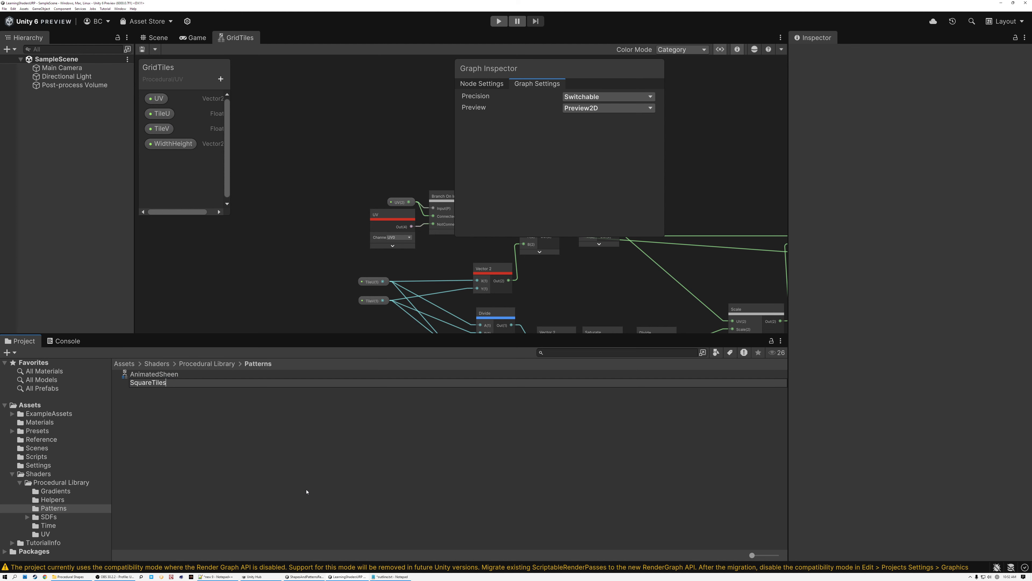
key(Return)
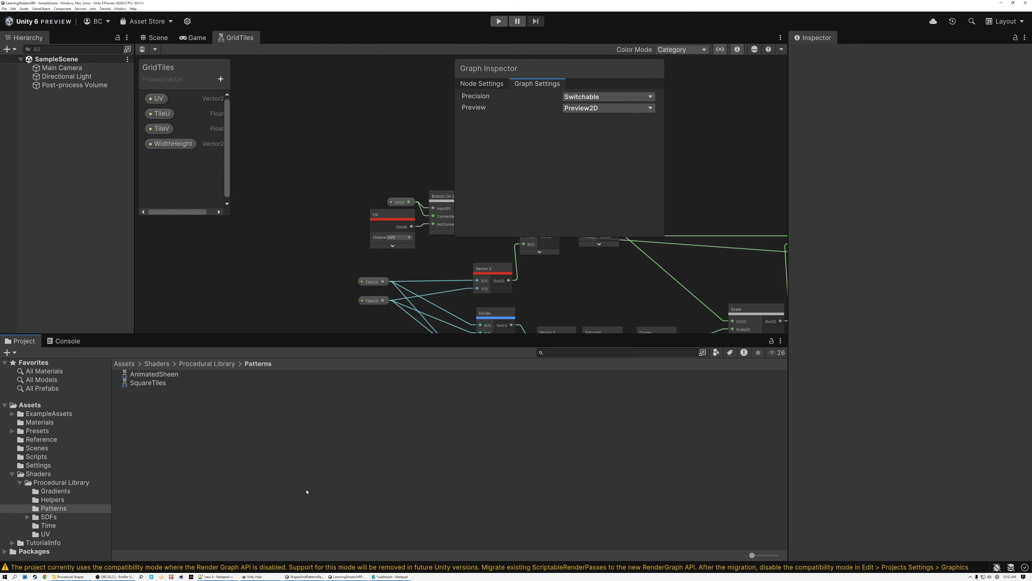
- Open the SquareTiles sub graph, maximize its window and bring the Output node into view
double_click(150, 384)
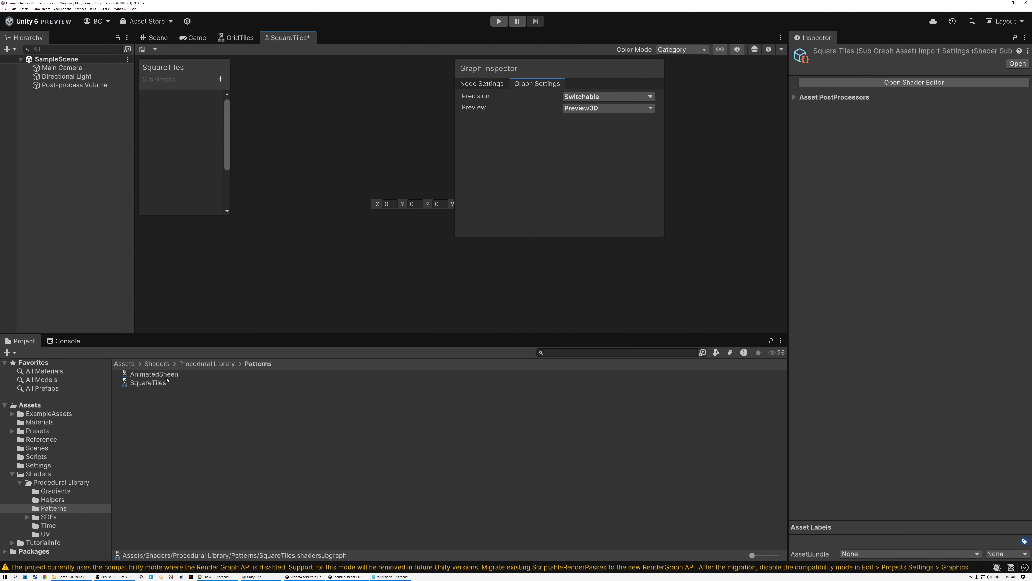
double_click(287, 38)
middle_drag(318, 166, 569, 273)
scroll(550, 270, up, 1)
middle_drag(352, 306, 355, 289)
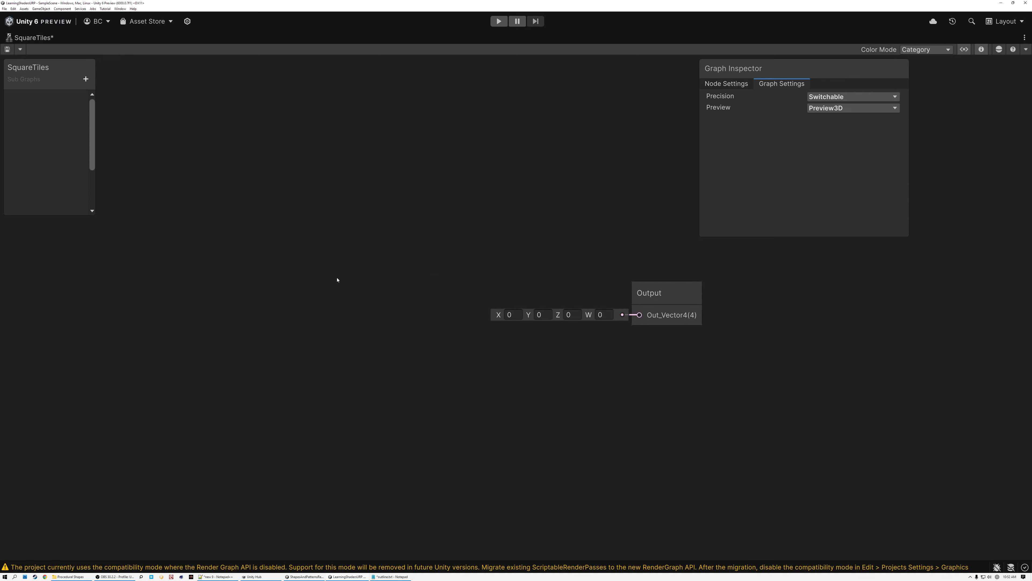
- Add a GridTiles node from the Procedural UV category, collapse its preview and place it well left of Output
key(space)
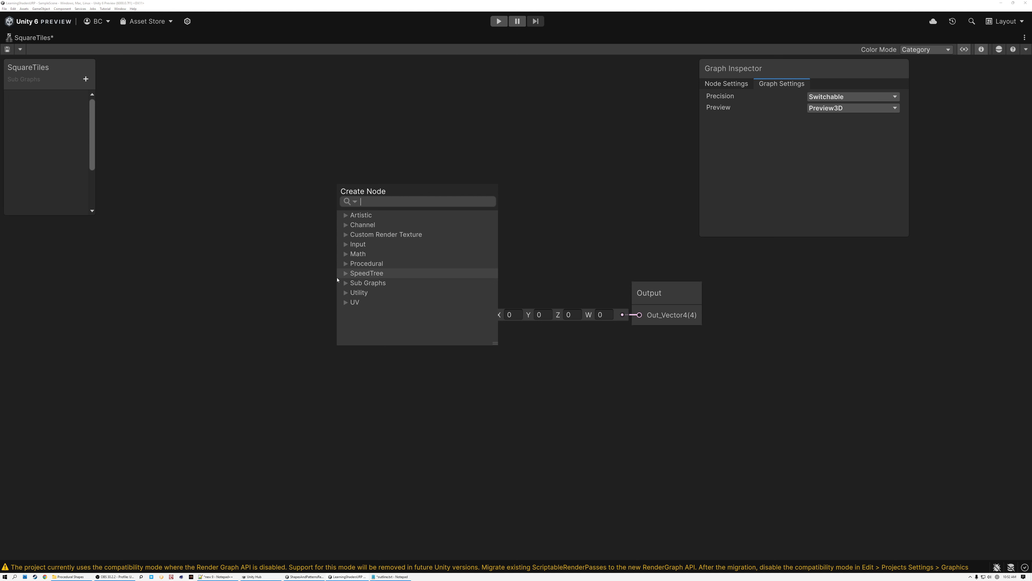
click(346, 263)
scroll(366, 277, down, 2)
click(363, 301)
scroll(437, 277, down, 2)
double_click(386, 270)
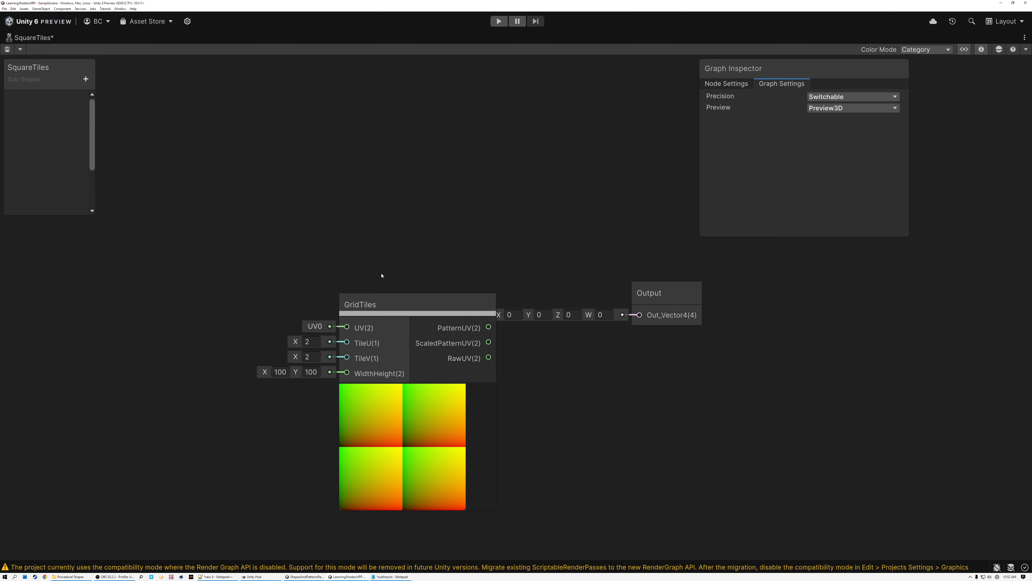
drag(404, 304, 280, 240)
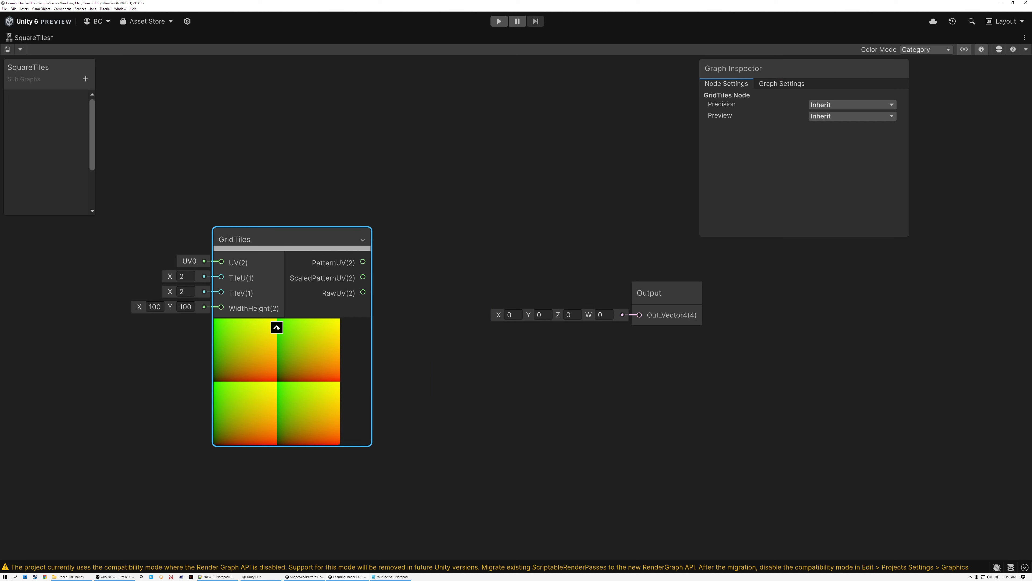
click(278, 328)
drag(300, 250, 237, 274)
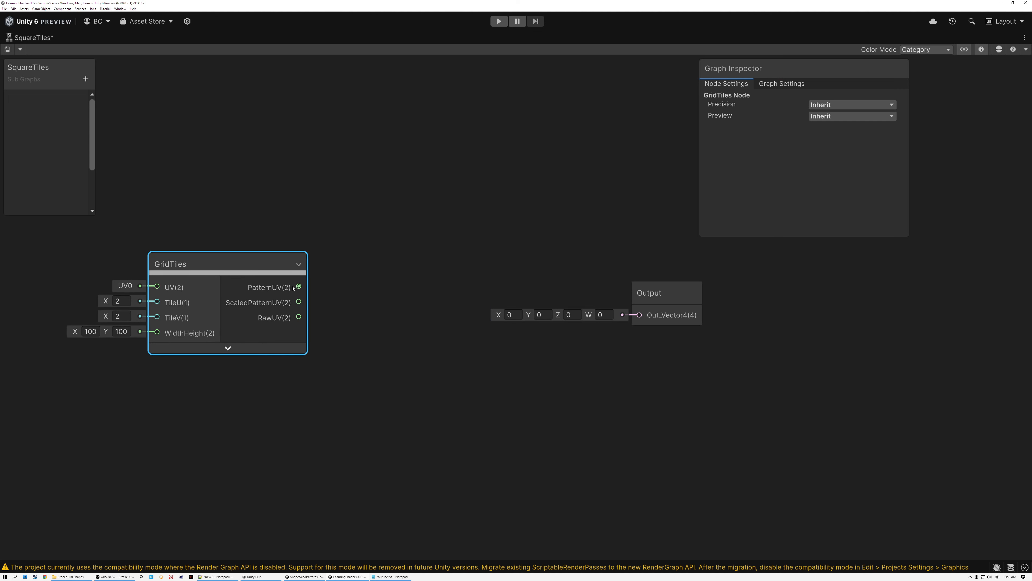
- Add a Rectangle SDF node between GridTiles and Output, spacing the Rectangle and Output nodes farther right
click(427, 267)
key(space)
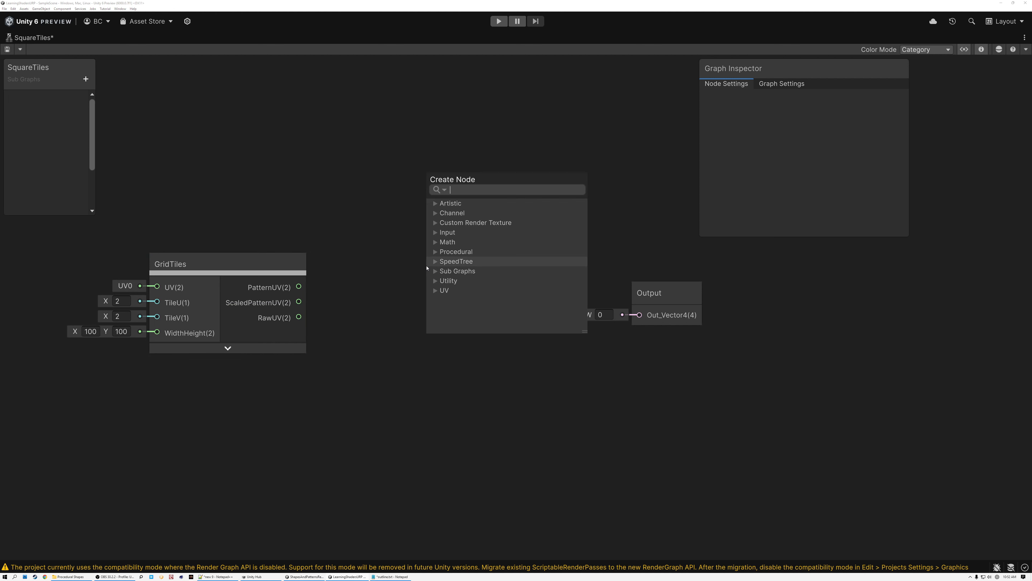
text(rec)
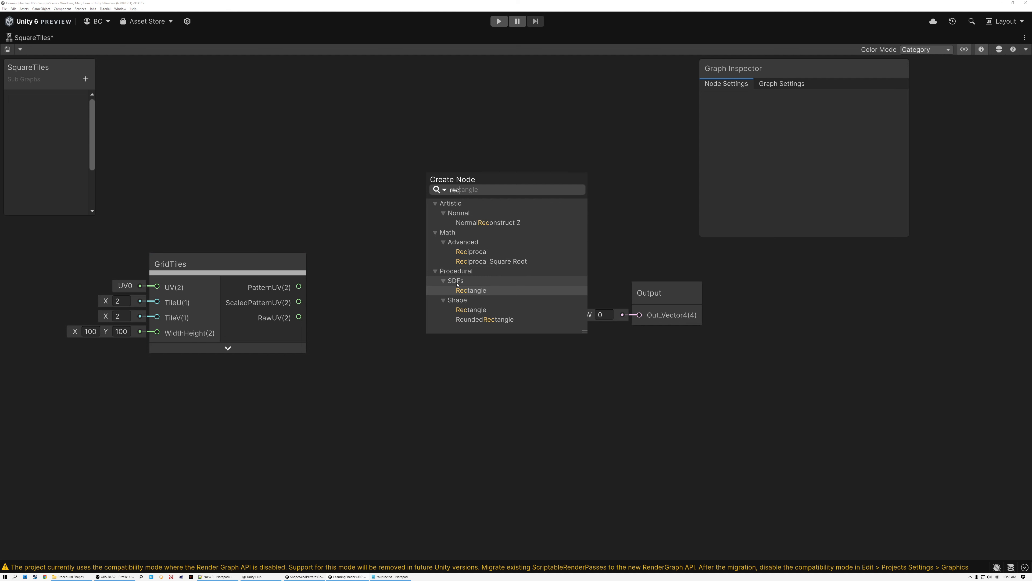
double_click(476, 291)
drag(479, 296, 456, 248)
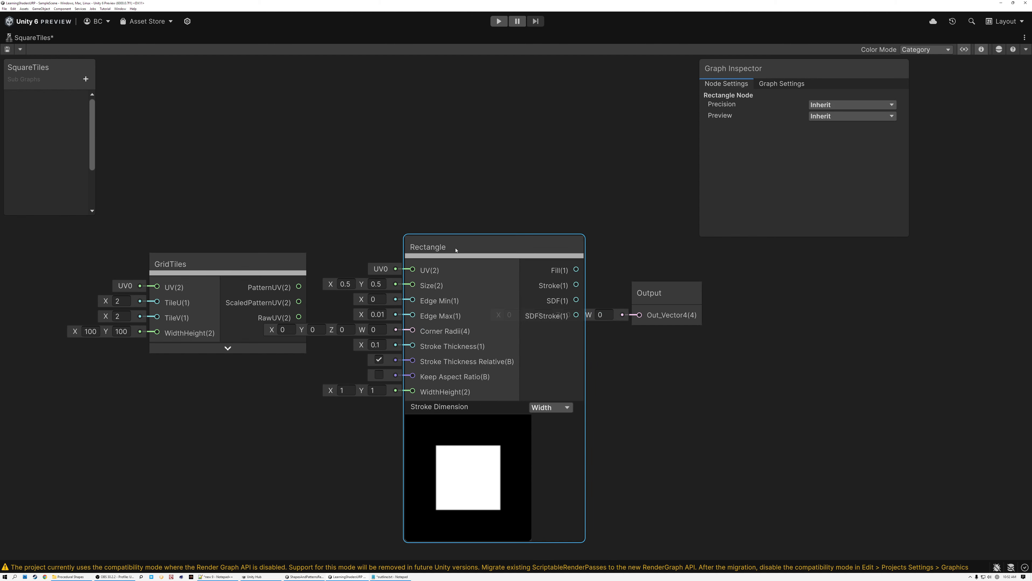
drag(661, 295, 792, 291)
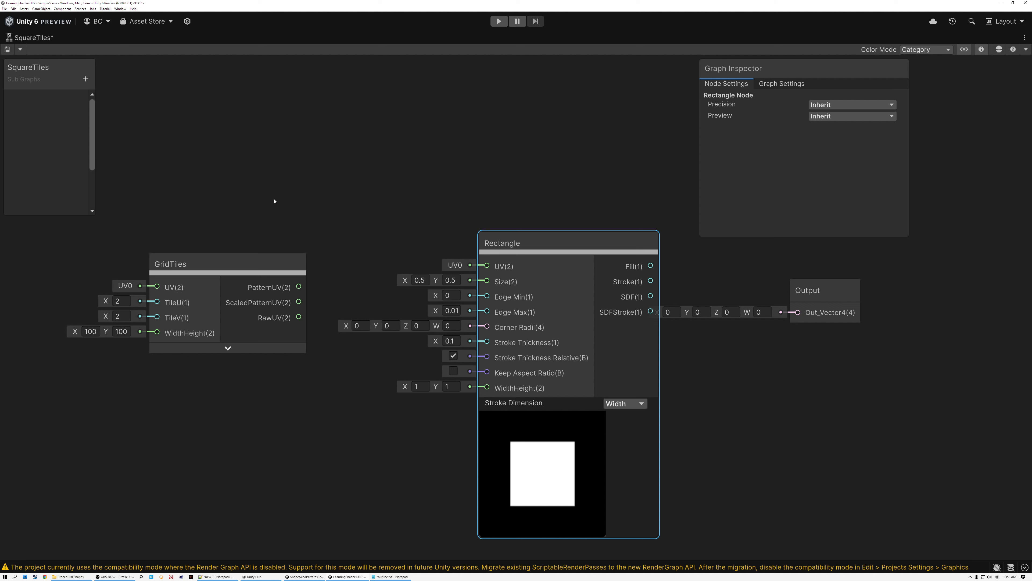
- Add three Vector2 properties named UV, Tiles and Size to the SquareTiles sub graph
click(89, 80)
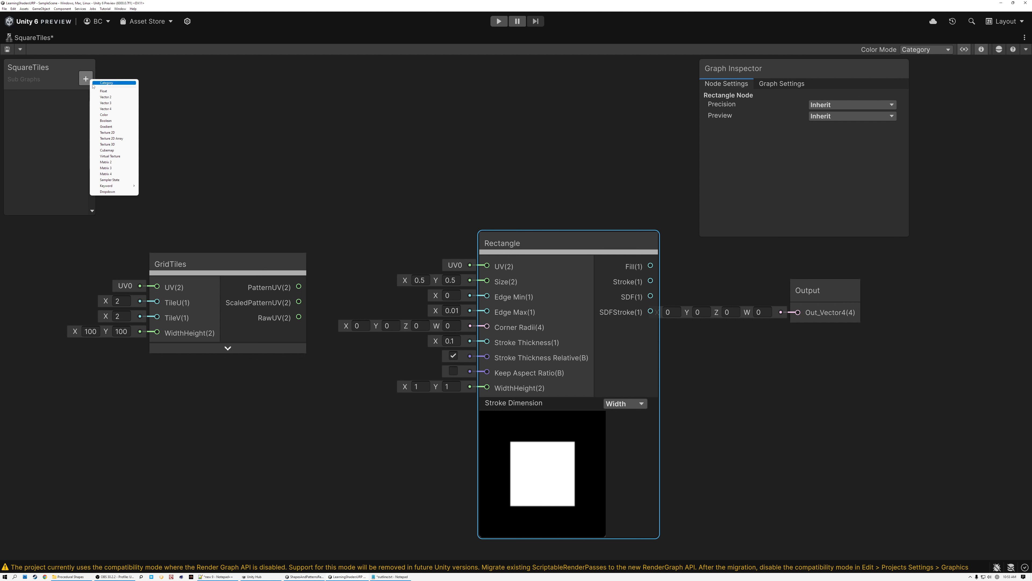
click(107, 98)
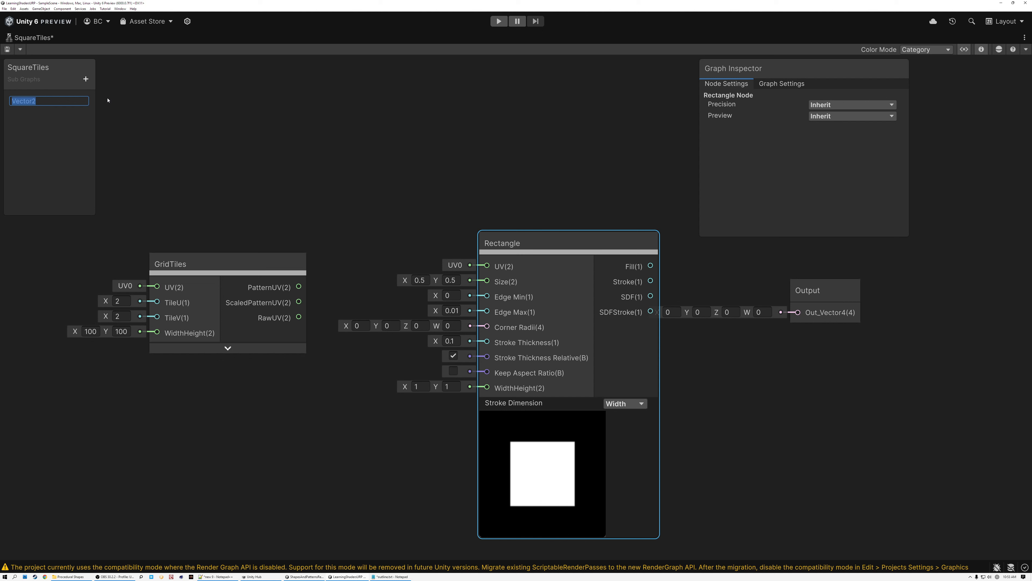
text(UV)
key(Return)
click(85, 78)
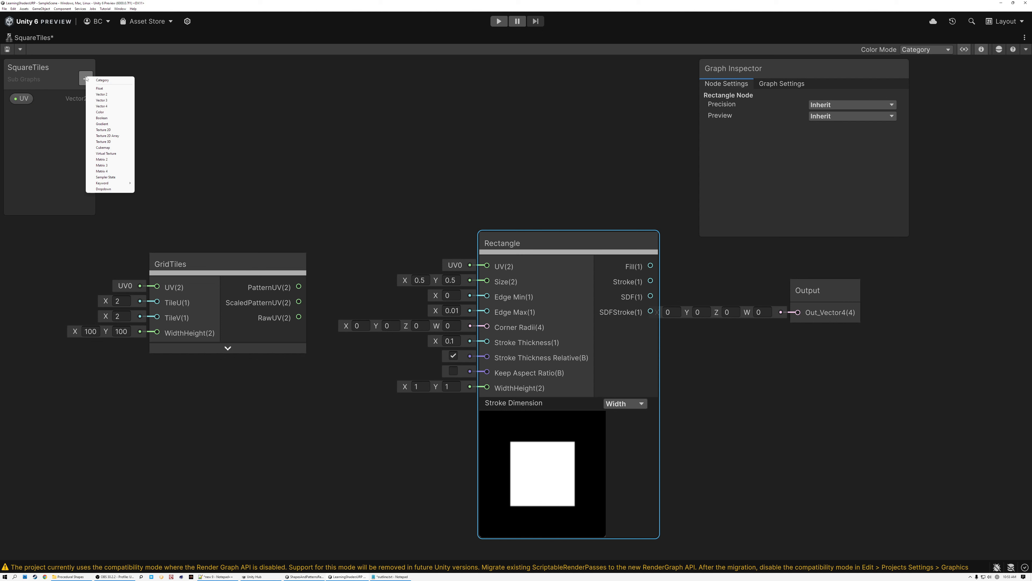
click(102, 95)
text(Ti)
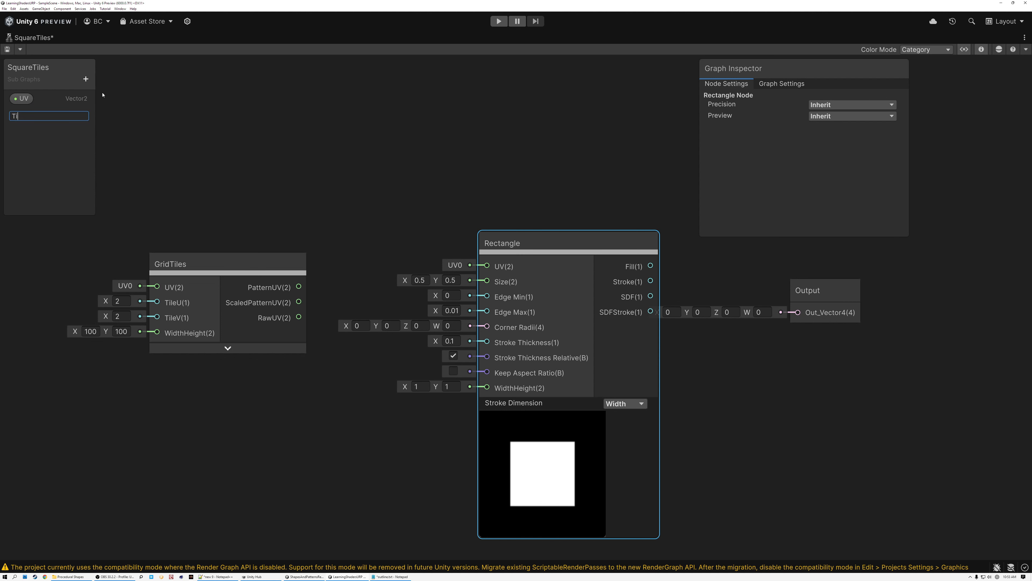
text(les)
key(Return)
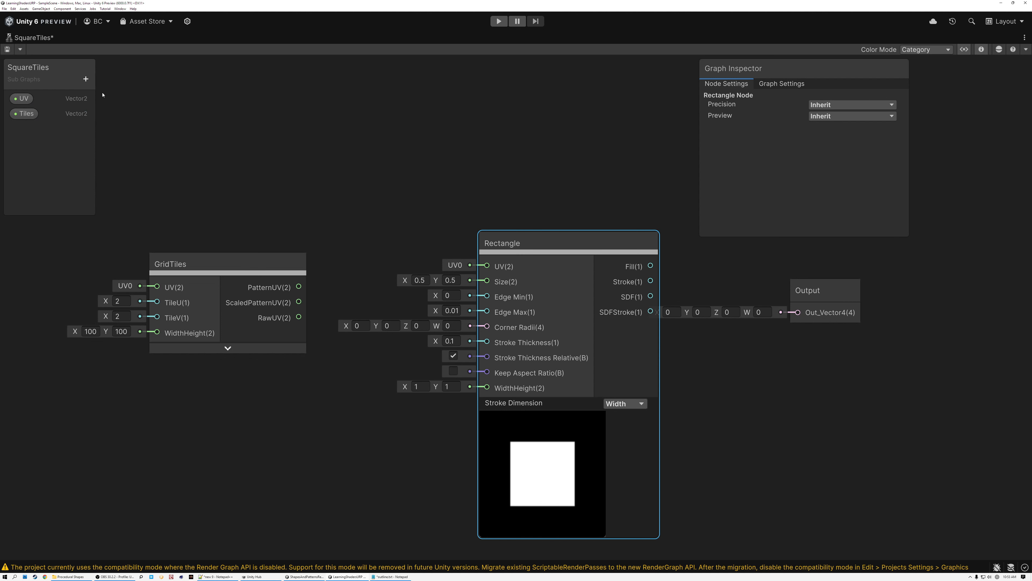
click(87, 80)
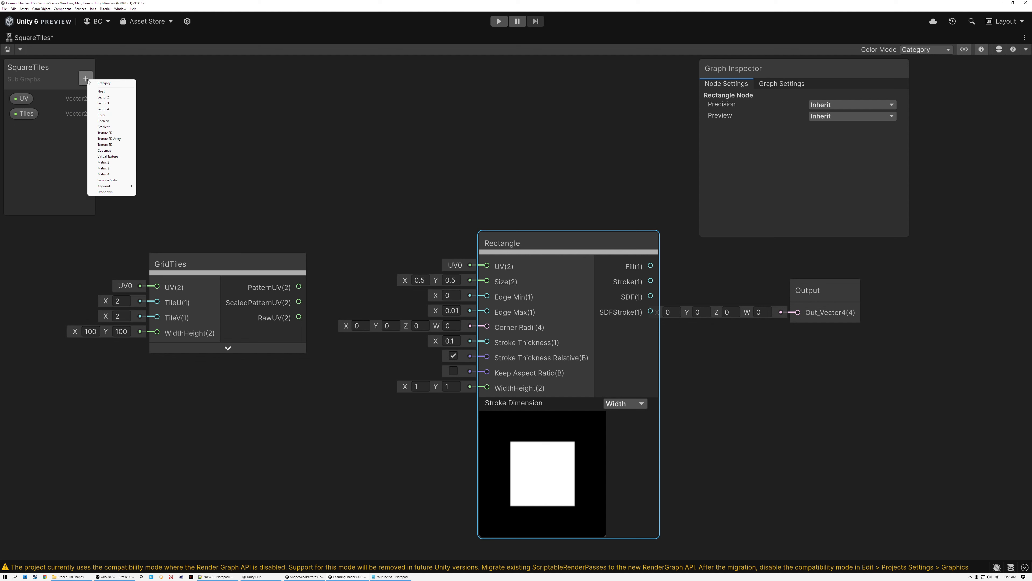
click(103, 97)
text(Size)
key(Return)
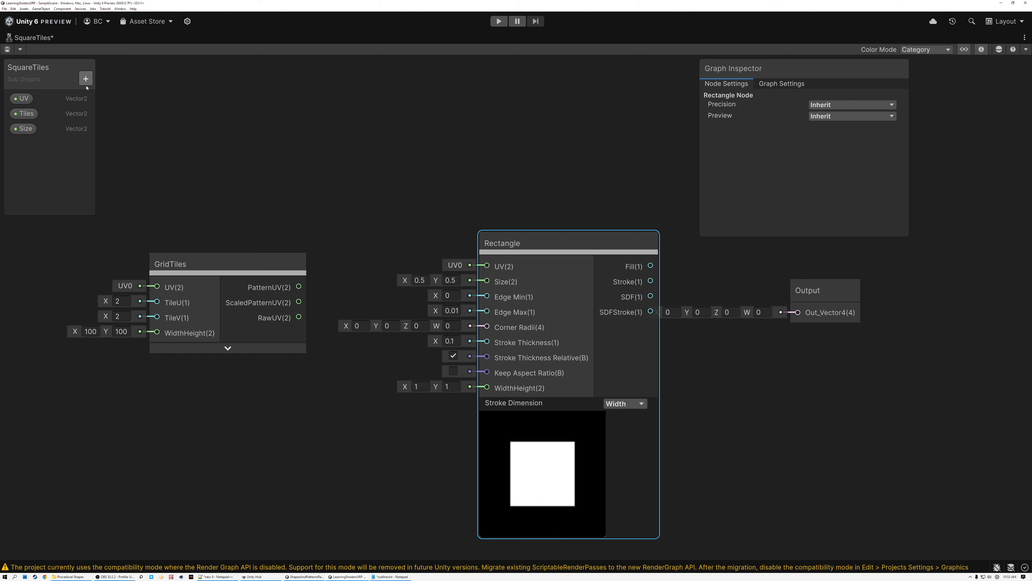
- Add two Float properties named Thickness and Blur below Size
click(86, 79)
click(103, 94)
text(Thickness)
key(Return)
click(86, 80)
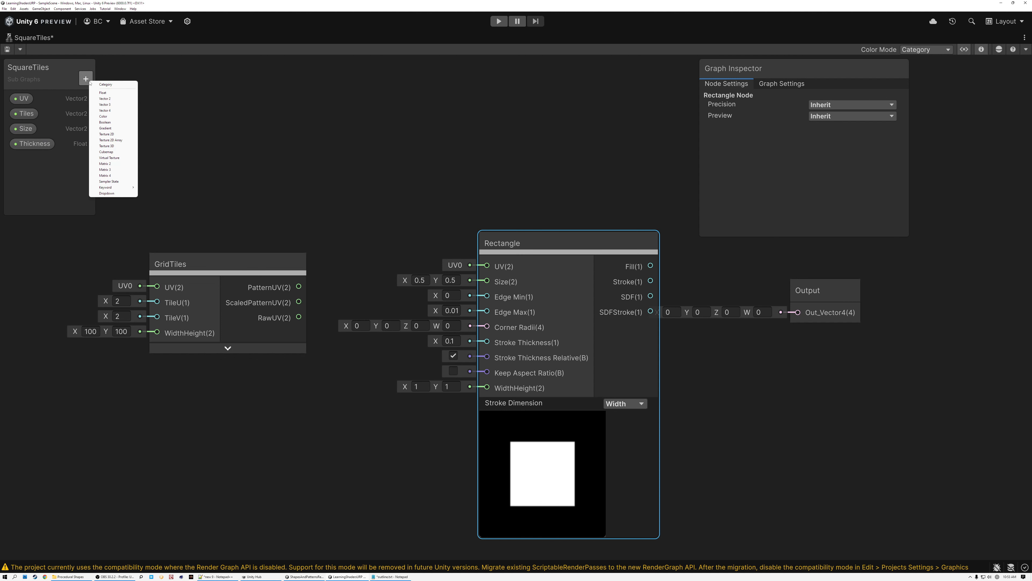
click(104, 93)
text(Blur)
key(Return)
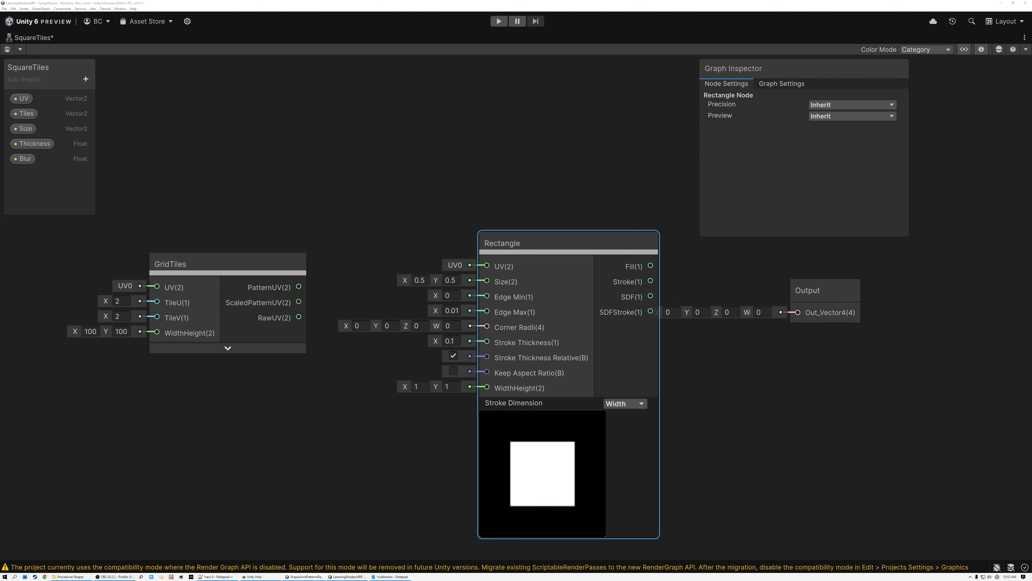
- Move the Graph Inspector next to the property list and enable custom binding on the UV property with the label UV0
click(23, 98)
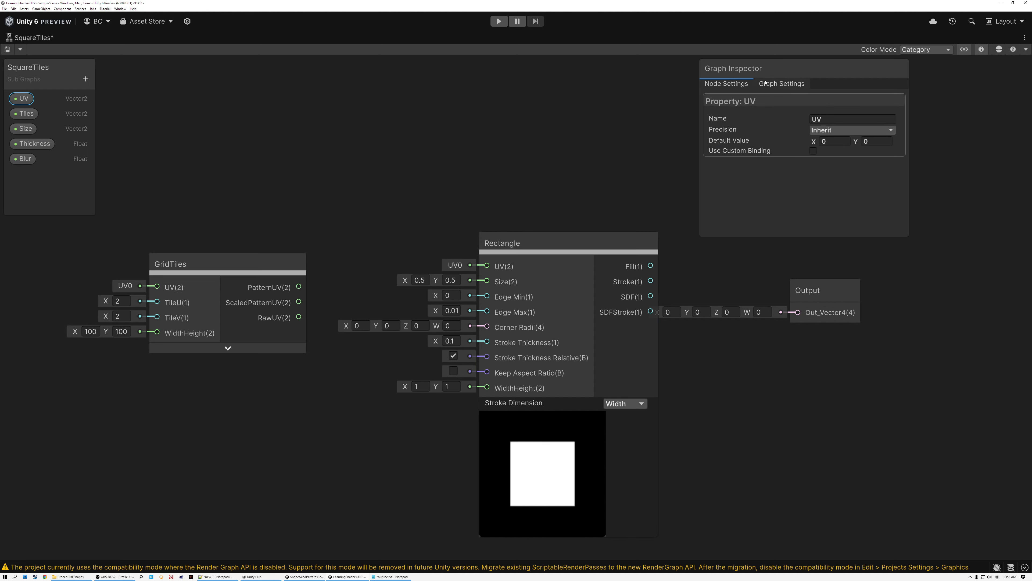
drag(753, 72, 221, 57)
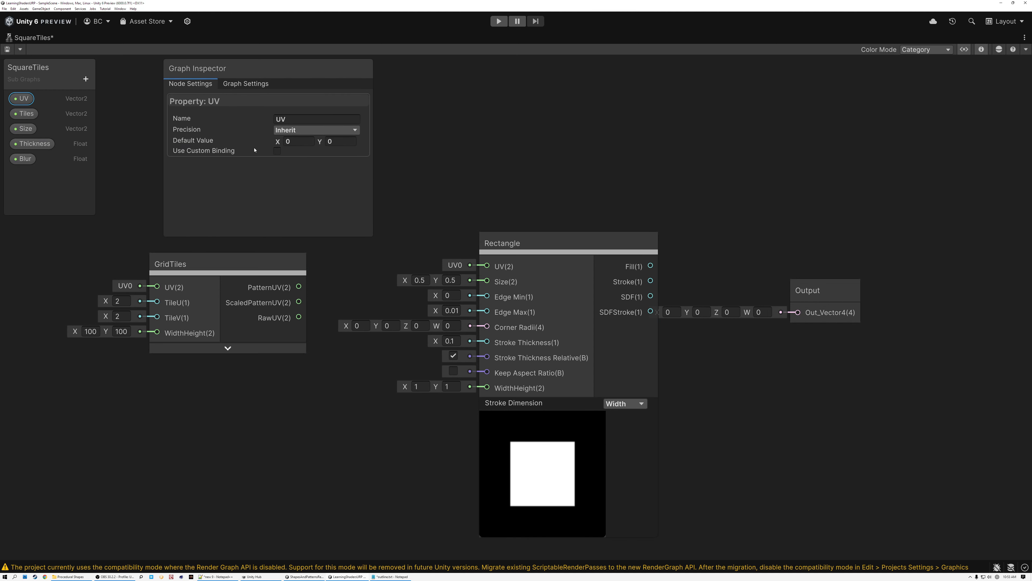
click(277, 150)
text(UV0)
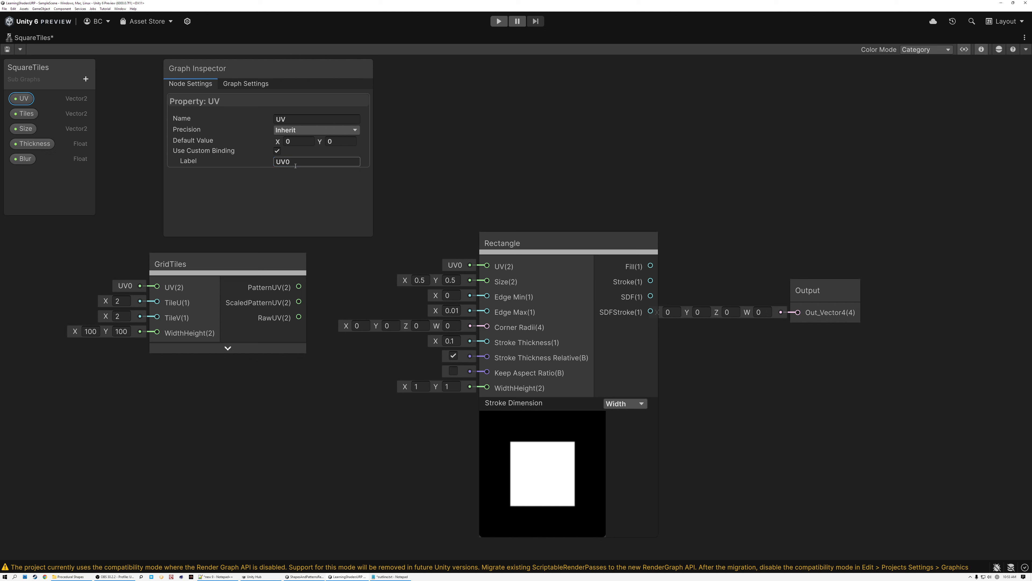
- Set the Tiles property's default value to X 4 and Y 4
click(25, 113)
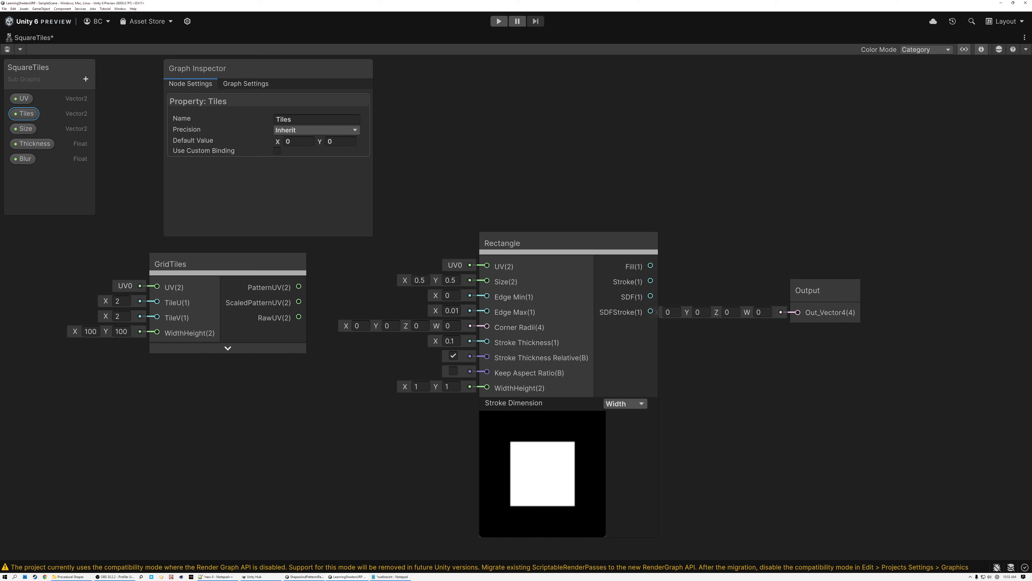
click(299, 141)
text(4)
click(333, 142)
text(4)
- Set the Size property's default value to 0.96 for both X and Y
click(25, 128)
click(302, 142)
text(.96)
key(Return)
click(341, 141)
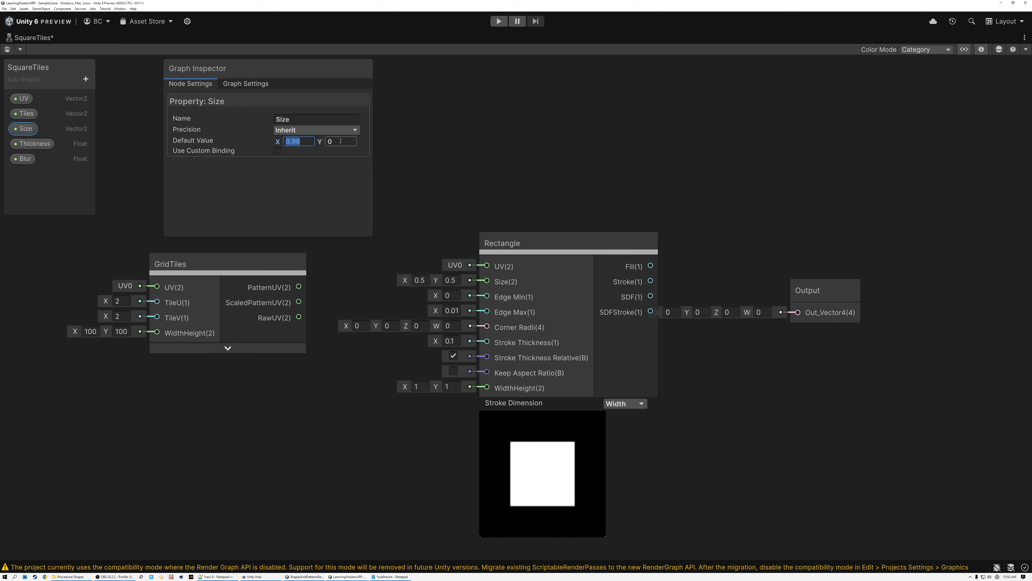
text(0.96)
- Set the Thickness property's default value to 0.01 and open the Blur property's default value for editing
click(34, 144)
click(309, 141)
text(0.0)
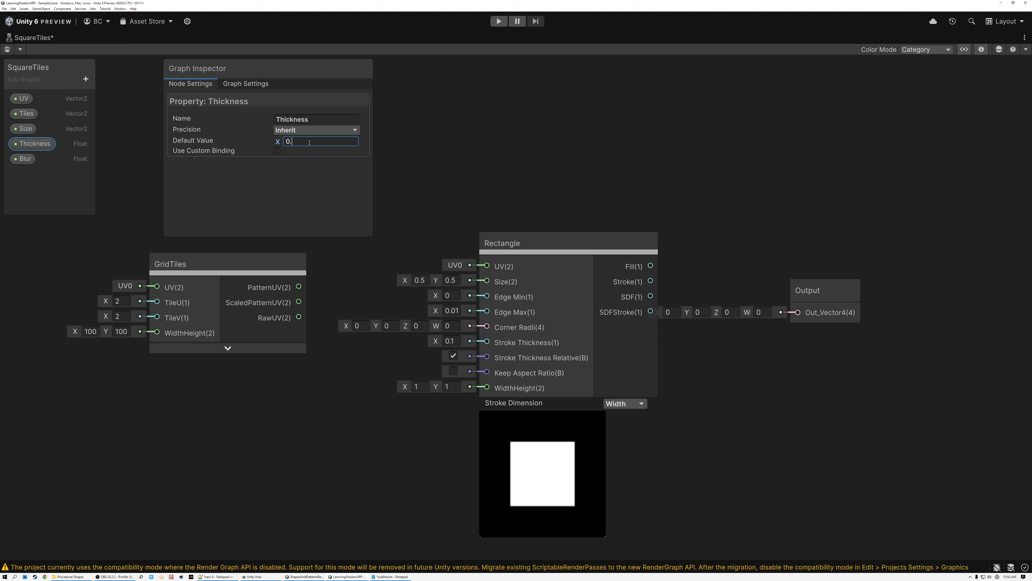
text(1)
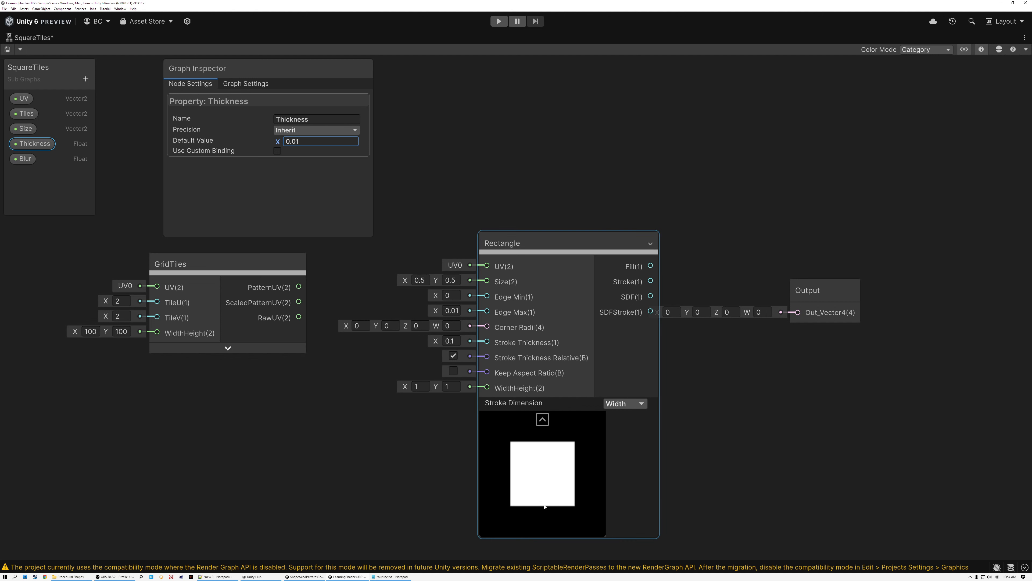
click(24, 158)
click(297, 142)
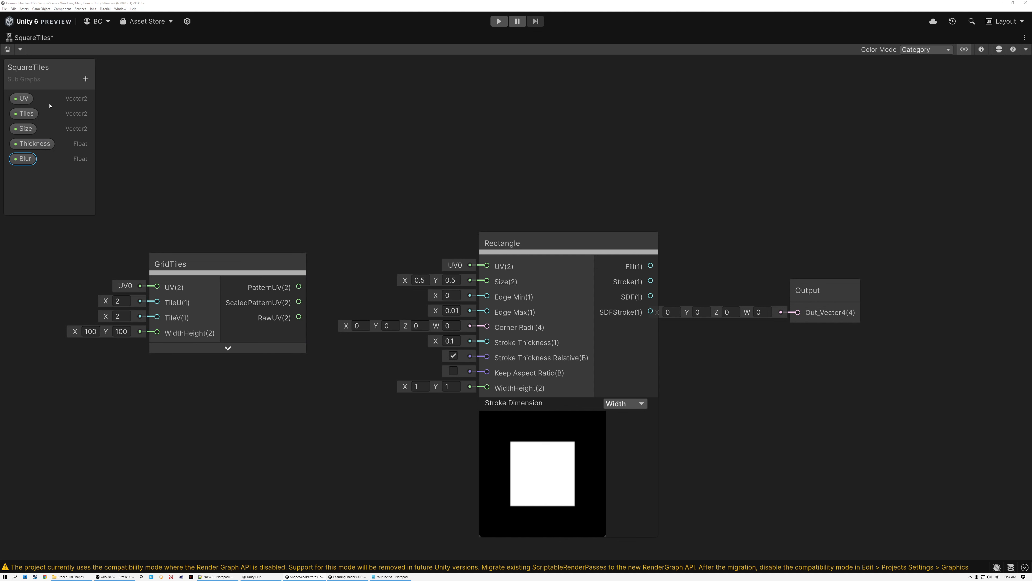
- Place the UV property in the graph and feed it into Input and Connected of a new Branch On Input Connection node with its preview collapsed
drag(23, 98, 170, 119)
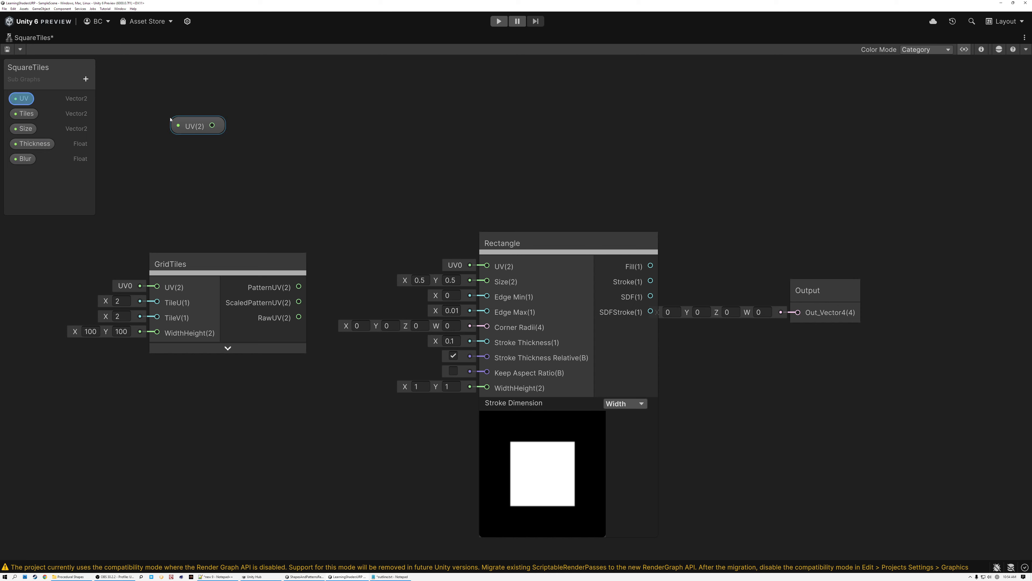
middle_drag(170, 119, 286, 175)
drag(326, 183, 402, 222)
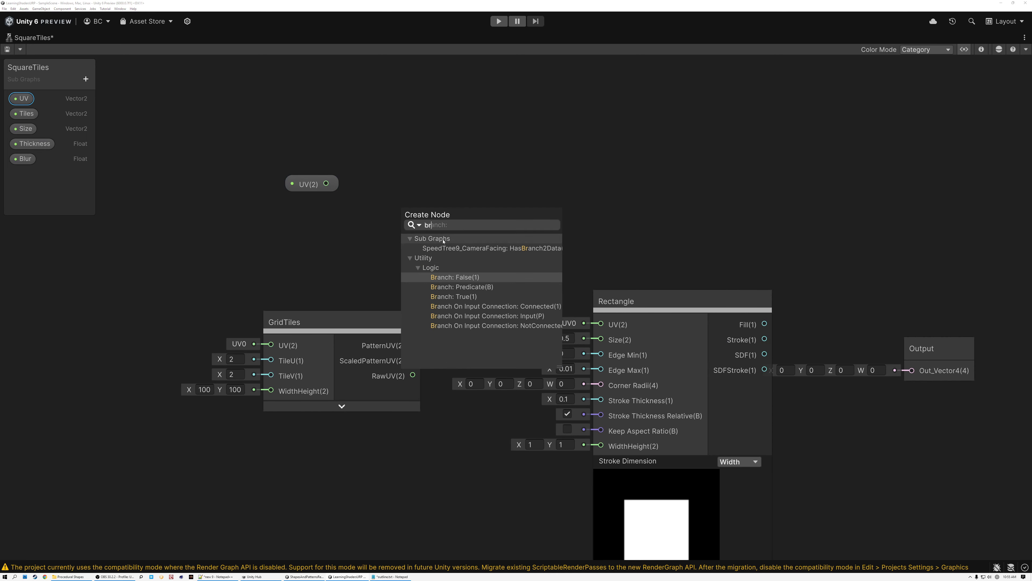
click(468, 317)
drag(447, 204, 447, 172)
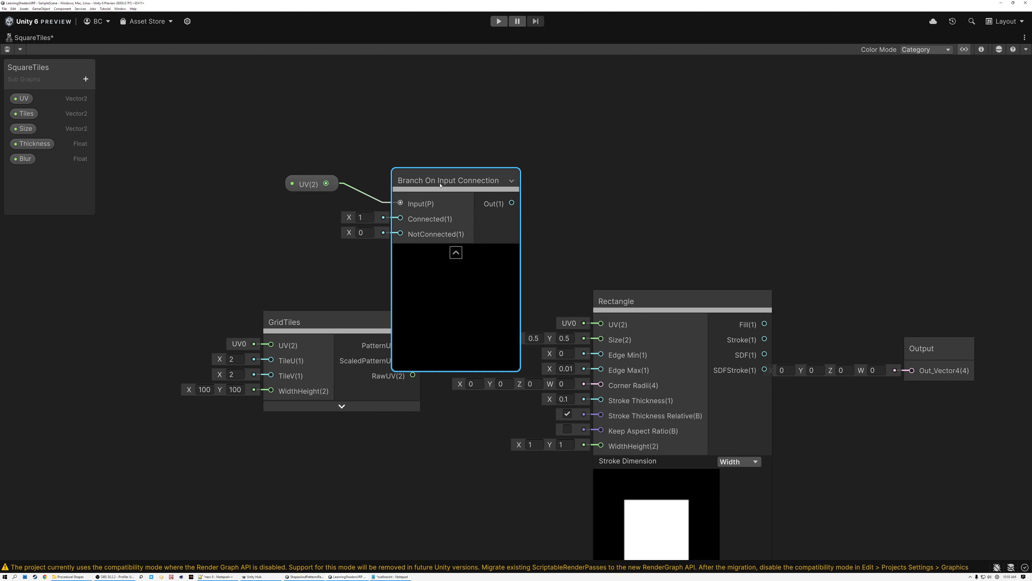
drag(326, 184, 400, 219)
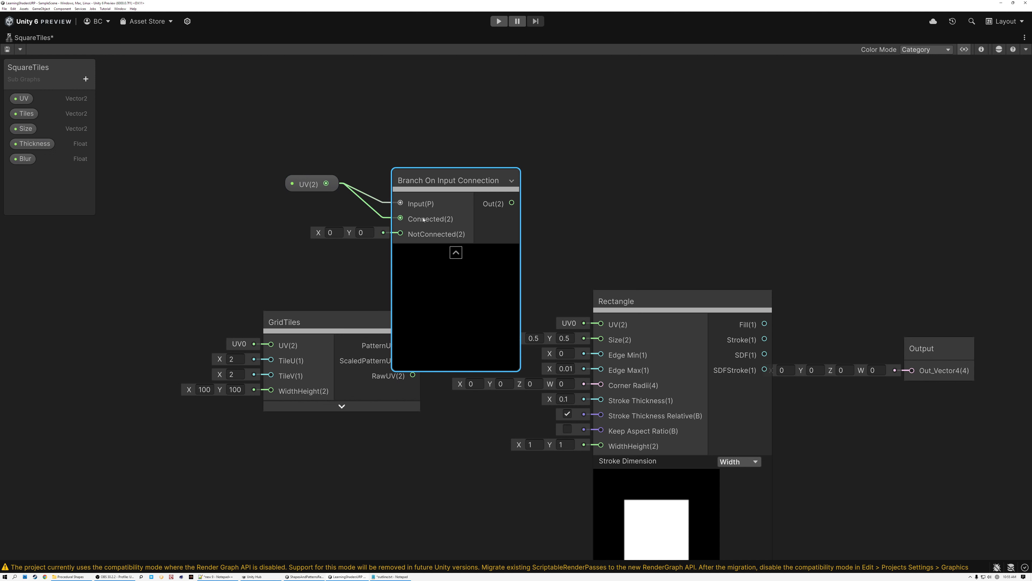
click(455, 252)
- Add a UV geometry node with a collapsed preview beneath the UV property and connect it to the Branch node's NotConnected input
key(space)
text(ucv)
key(BackSpace)
key(BackSpace)
text(v)
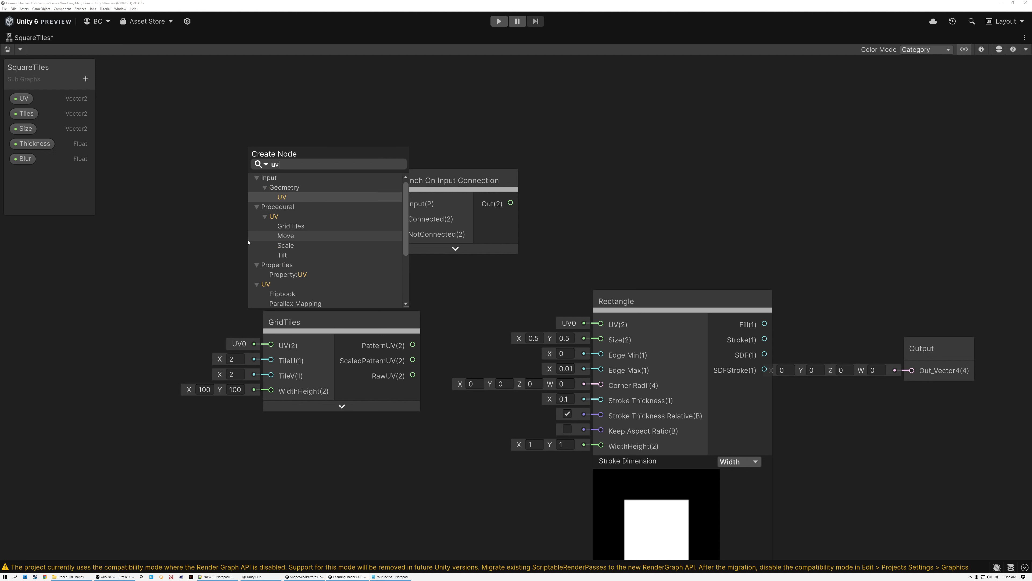
click(282, 197)
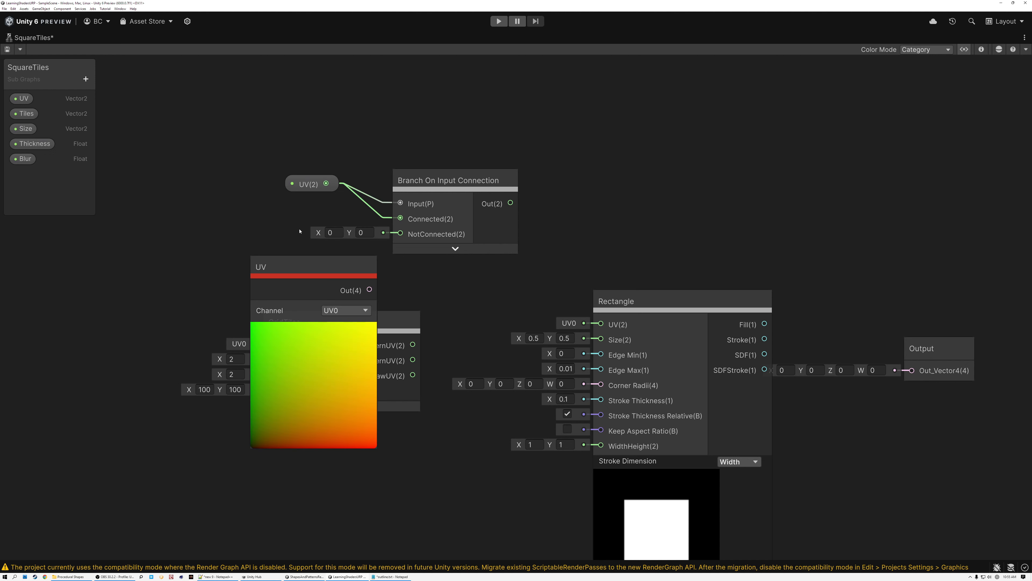
click(314, 331)
drag(331, 289, 400, 234)
drag(306, 264, 307, 205)
drag(447, 198, 413, 184)
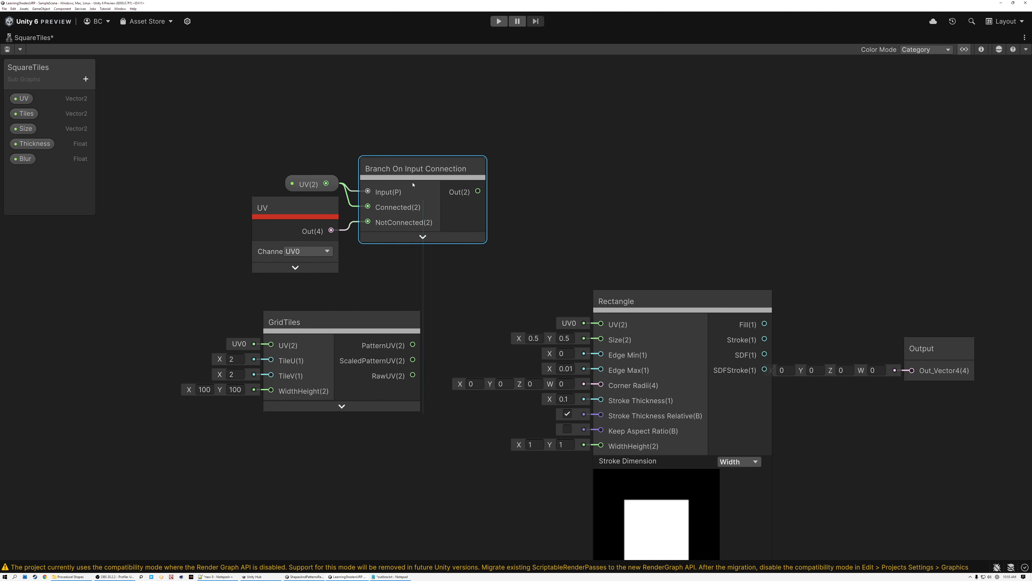
- Move the UV property, UV and Branch nodes left of GridTiles and connect the Branch output to GridTiles' UV input
middle_drag(379, 181, 460, 159)
drag(316, 123, 479, 222)
drag(484, 185, 301, 213)
middle_drag(479, 191, 607, 196)
drag(261, 135, 402, 251)
drag(450, 202, 436, 294)
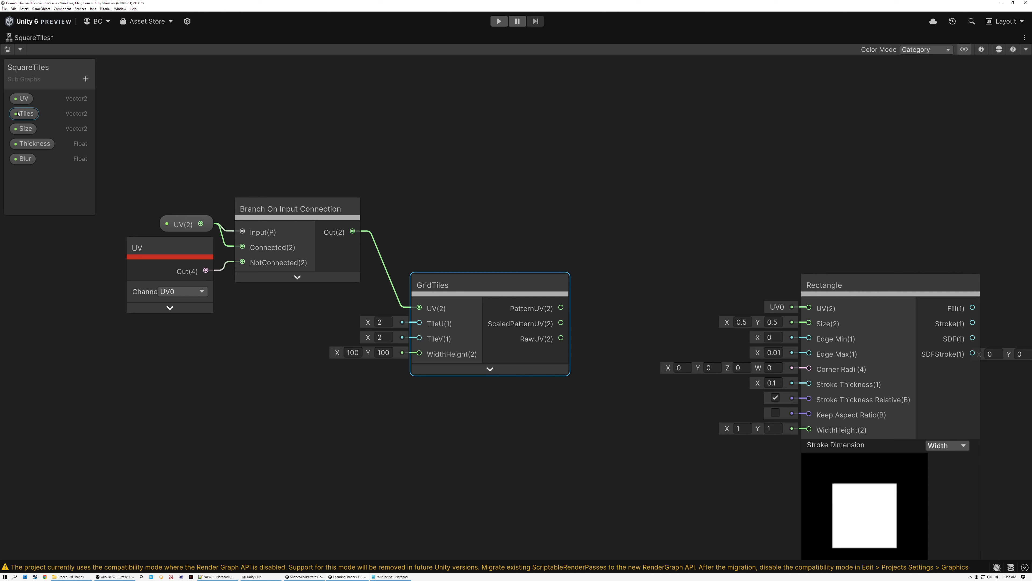
- Place the Tiles property below the UV nodes and connect it to a new Split node
drag(27, 114, 204, 400)
key(Escape)
drag(223, 399, 288, 405)
text(spl)
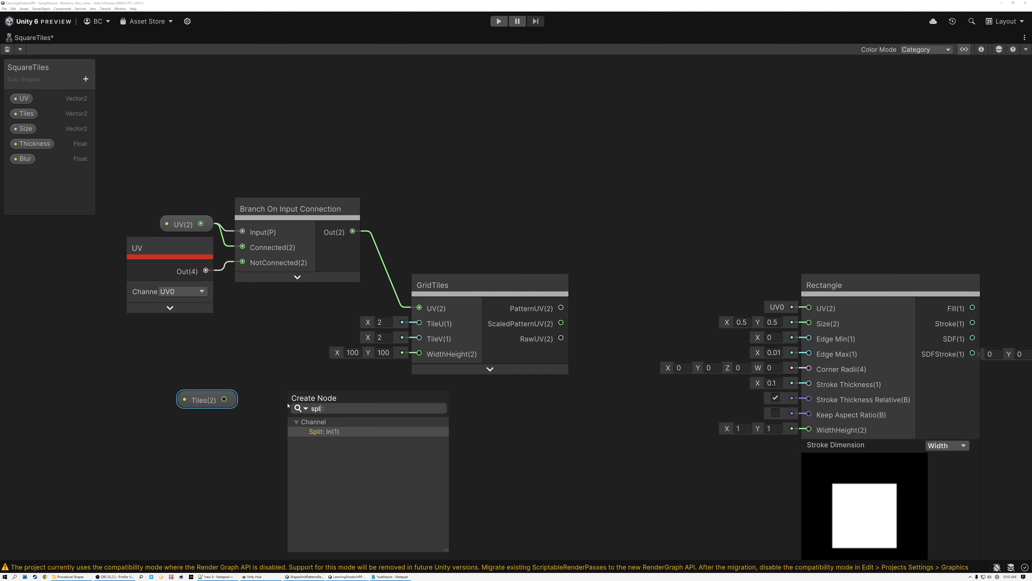
text(it)
click(324, 432)
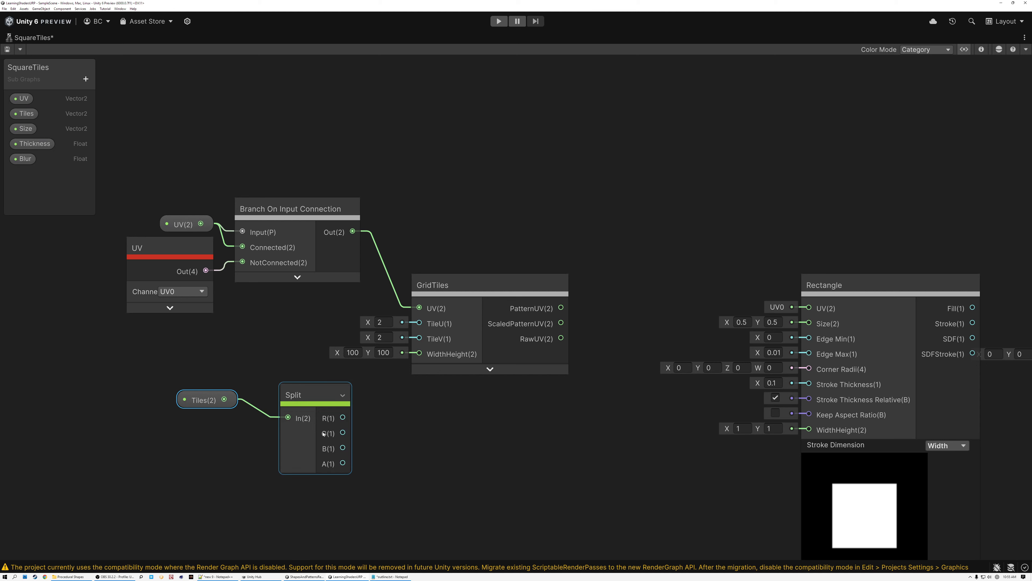
- Connect Split's R to TileU and G to TileV on GridTiles, hide Split's unused ports and move it up together with Tiles
drag(302, 393, 419, 324)
drag(311, 414, 419, 338)
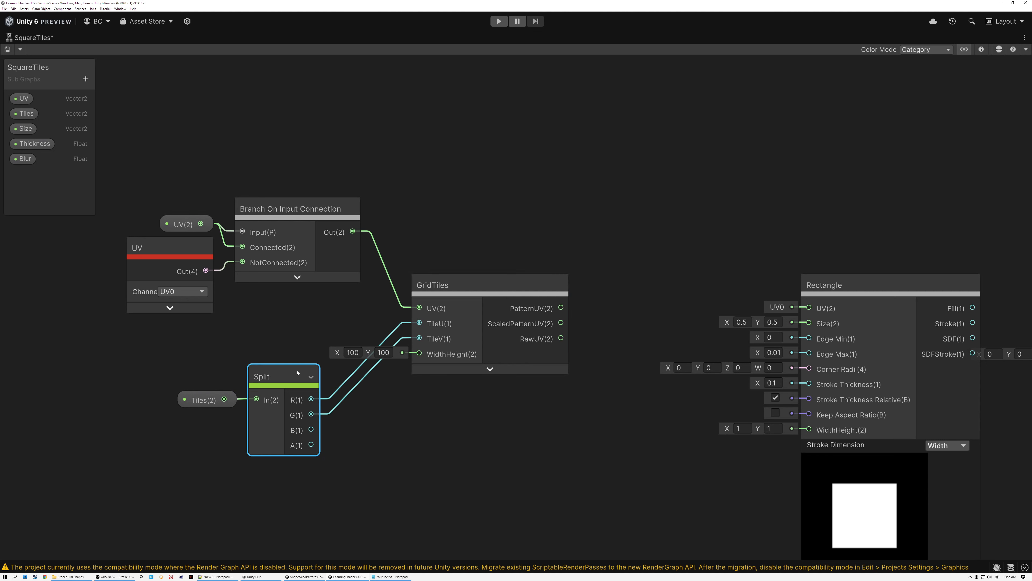
click(311, 378)
shift+click(203, 399)
drag(285, 403, 283, 368)
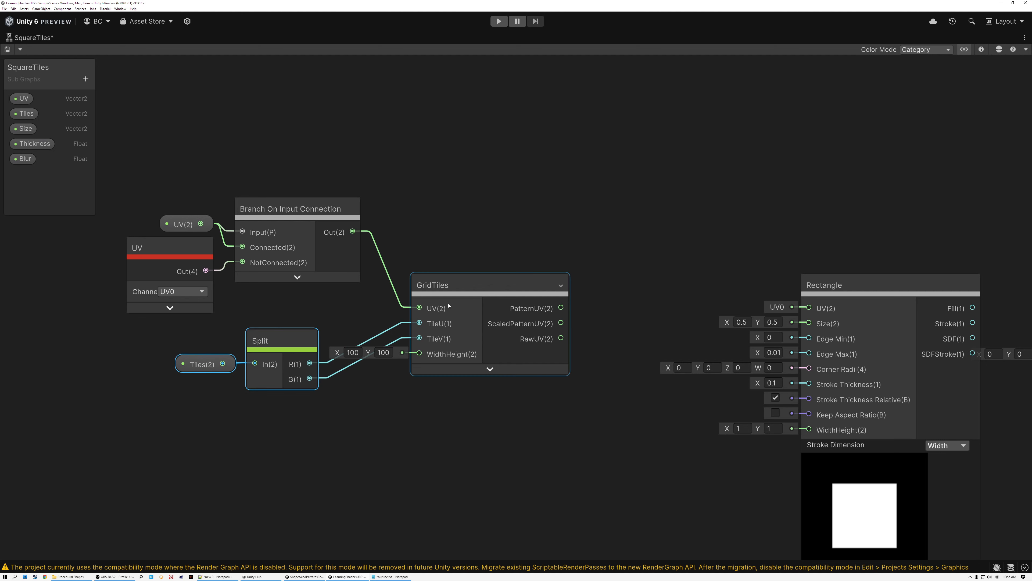
- Move the Rectangle node closer to GridTiles and connect PatternUV to Rectangle's UV input
middle_drag(586, 327, 413, 308)
drag(707, 279, 646, 228)
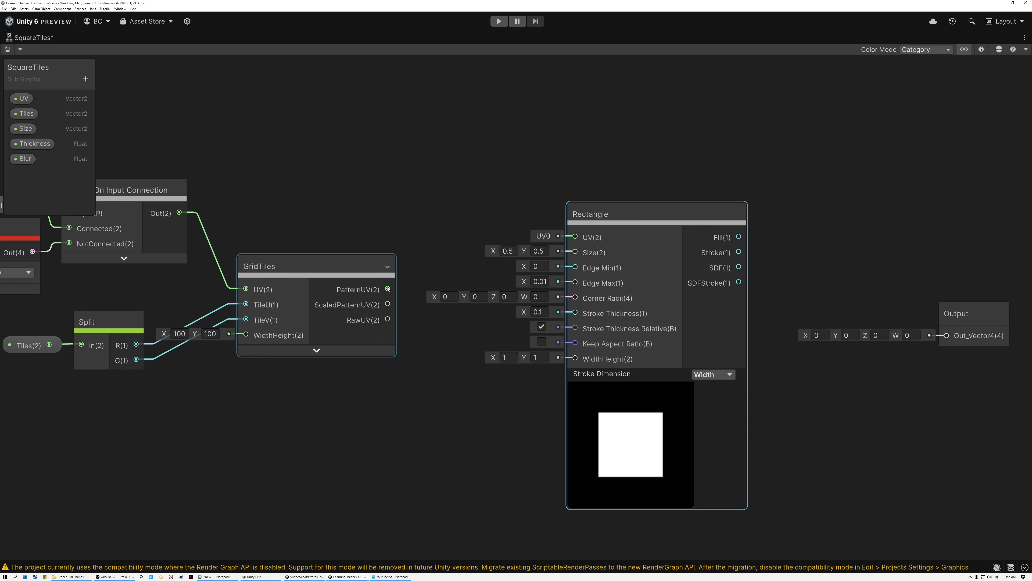
drag(388, 289, 574, 237)
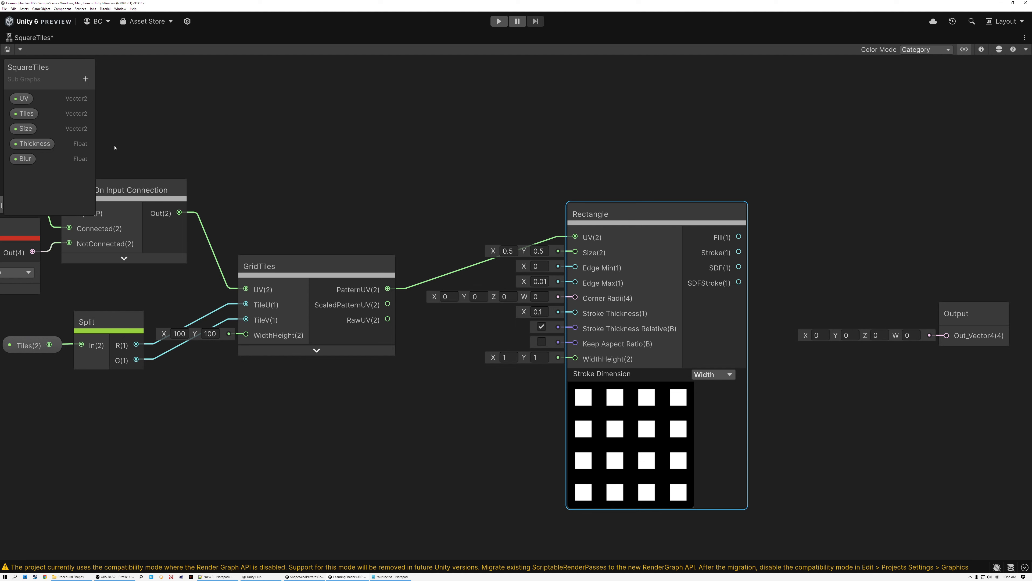
- Place the Size property below and left of the Rectangle node and connect it to Rectangle's Size input
drag(26, 129, 444, 379)
click(471, 387)
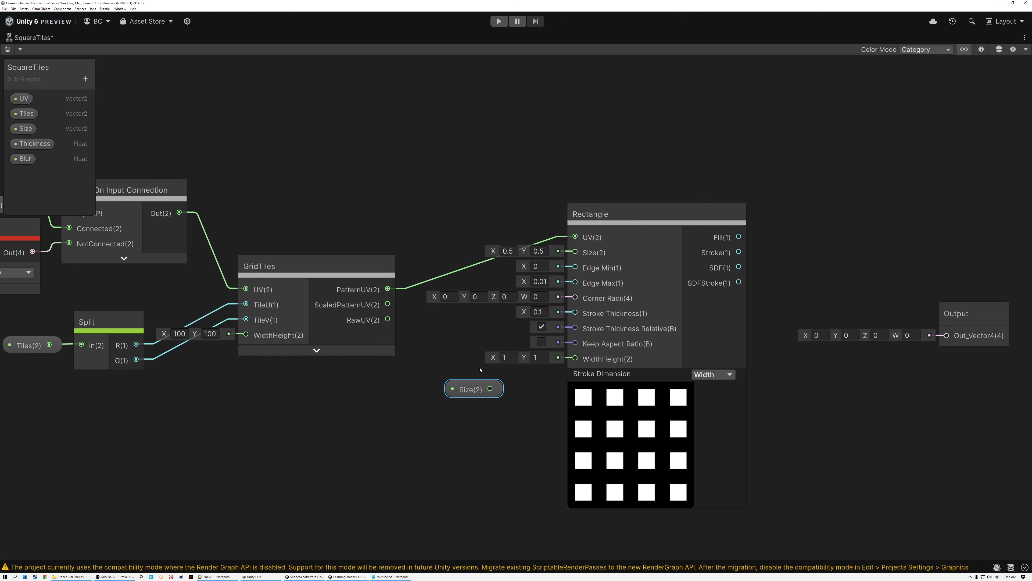
drag(490, 388, 577, 253)
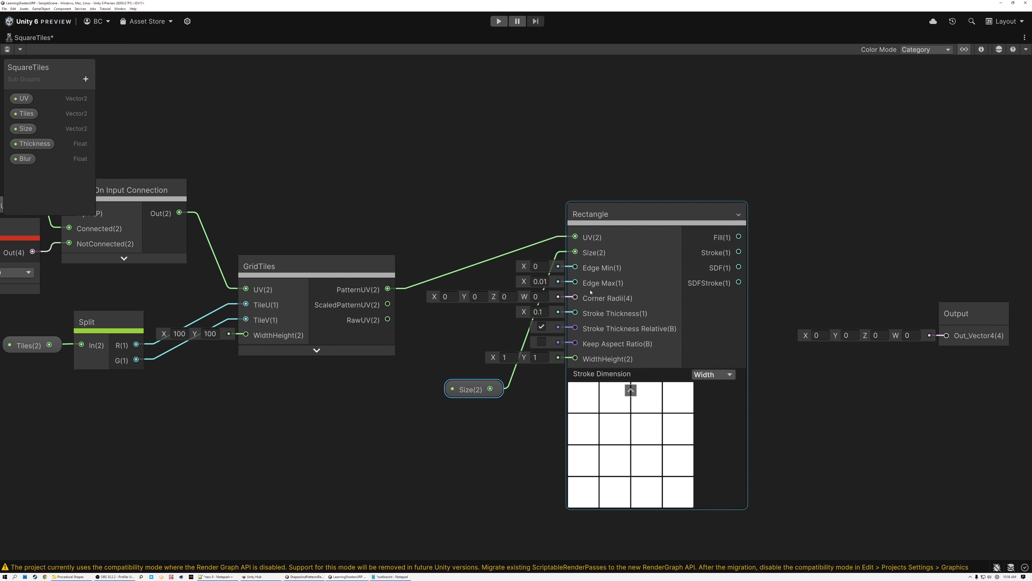
click(476, 390)
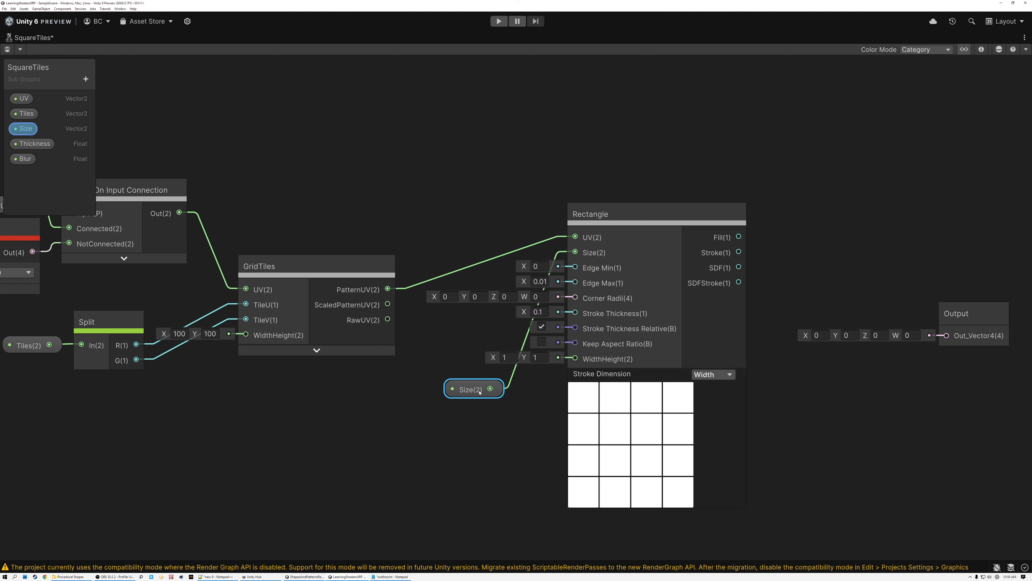
click(580, 414)
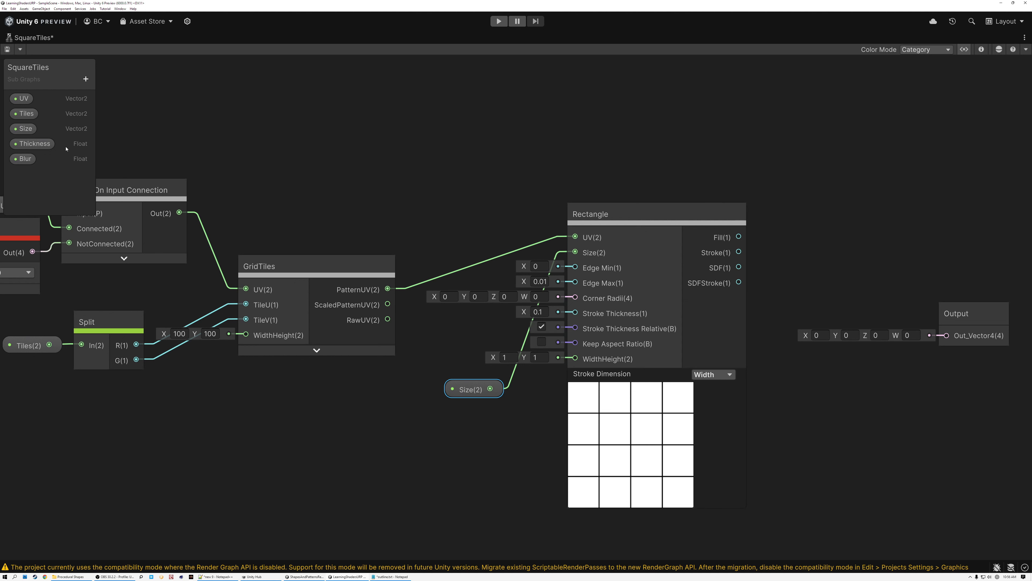
- Show the Graph Inspector and set the Size property's default value to X 0.5 and Y 0.5
click(982, 50)
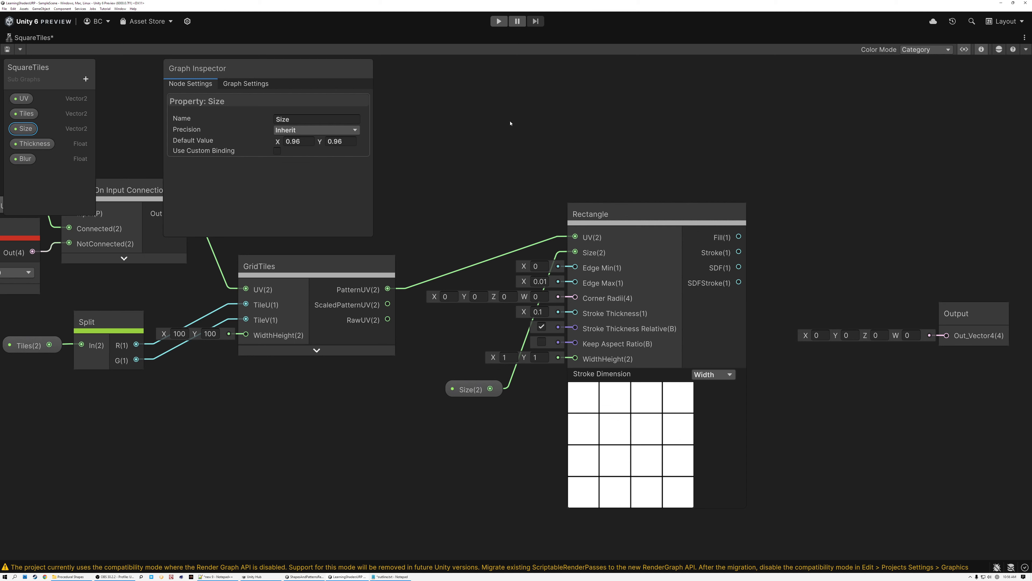
drag(292, 141, 309, 141)
text(5)
drag(336, 141, 346, 141)
text(5)
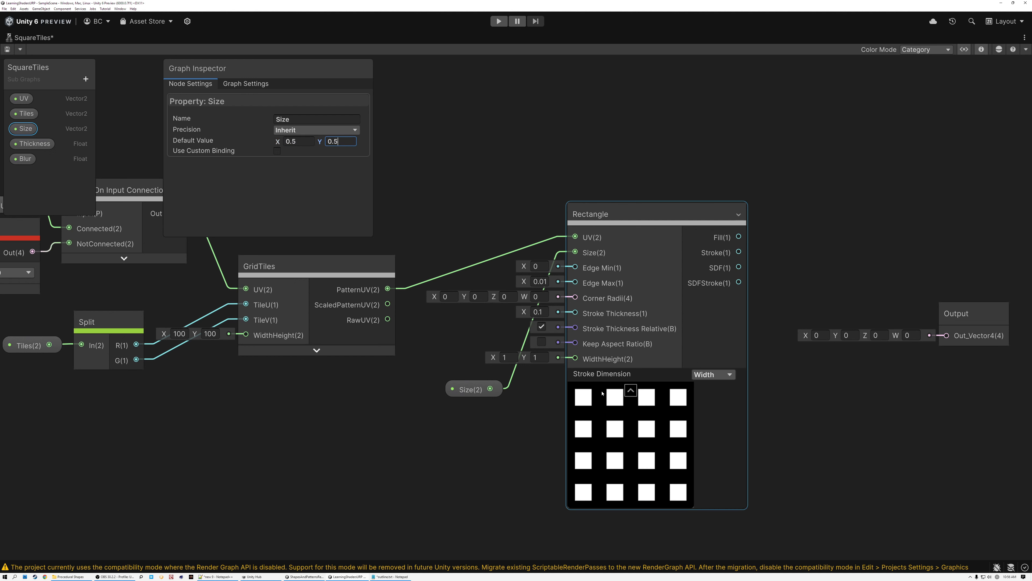
- Set the Size property's default value back to X 0.96 and Y 0.96
drag(293, 140, 313, 143)
text(96)
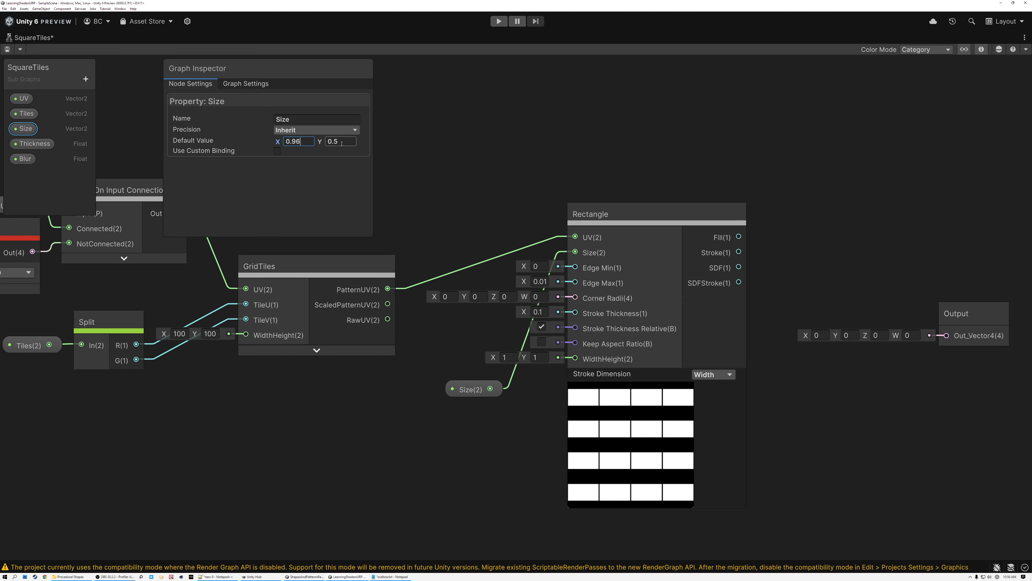
key(Tab)
text(0.96)
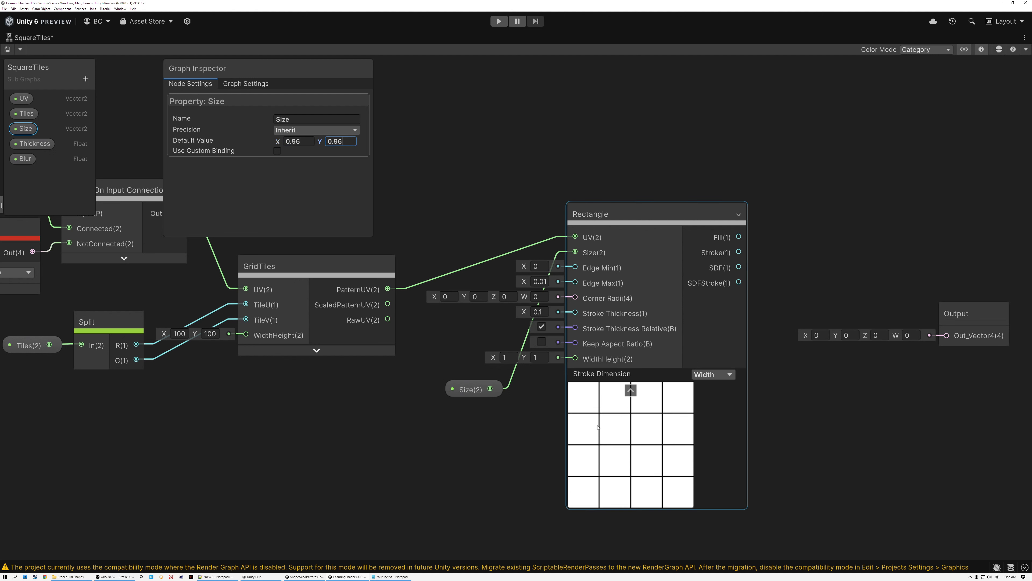
- Move the Size node up beside Rectangle's Size input, and place the Blur property below and connect it to Edge Max
drag(473, 391, 461, 256)
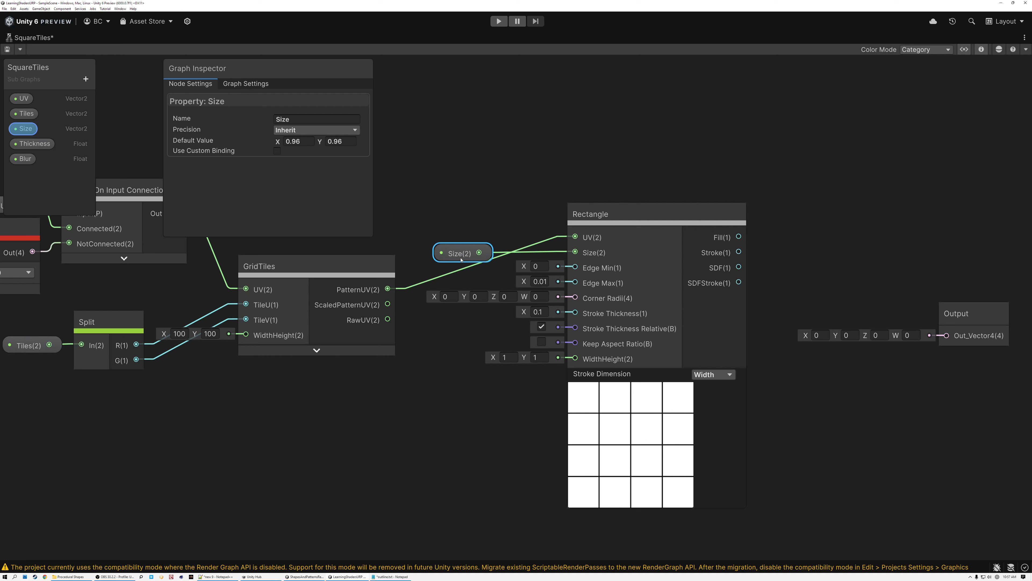
click(23, 158)
drag(421, 374, 577, 284)
click(458, 390)
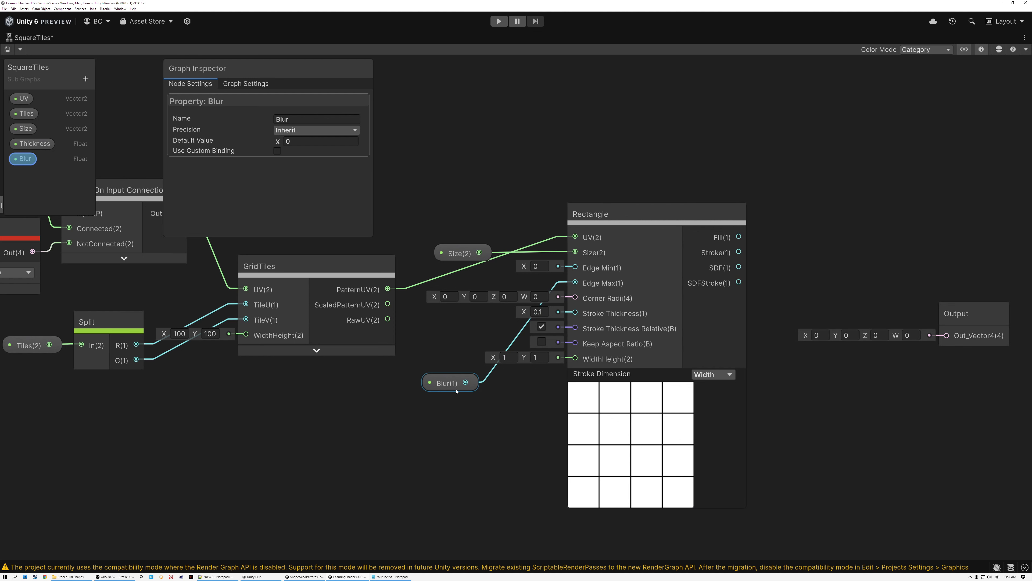
- Set the Blur property's default value to 0.5
click(596, 392)
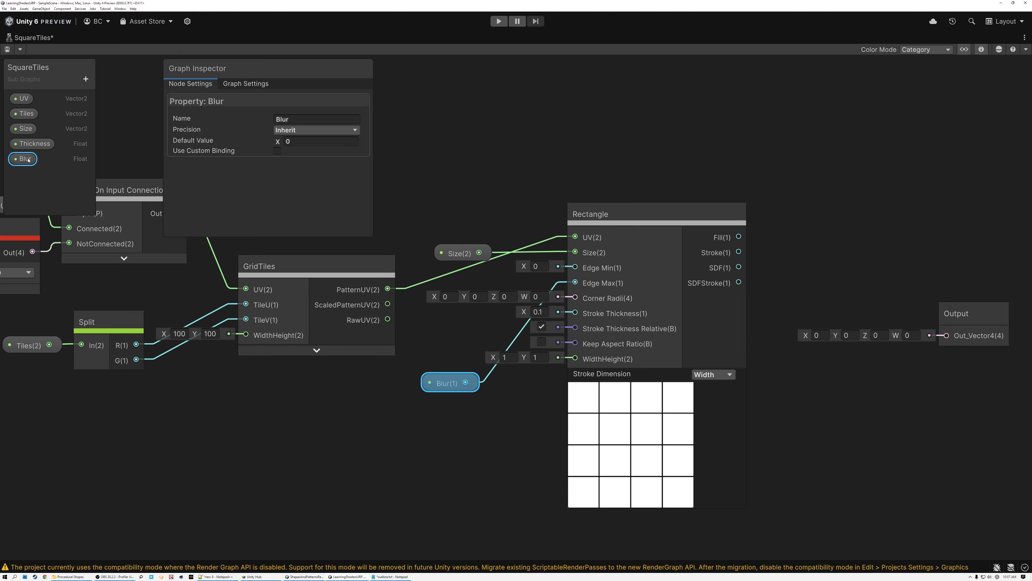
click(305, 141)
text(0.)
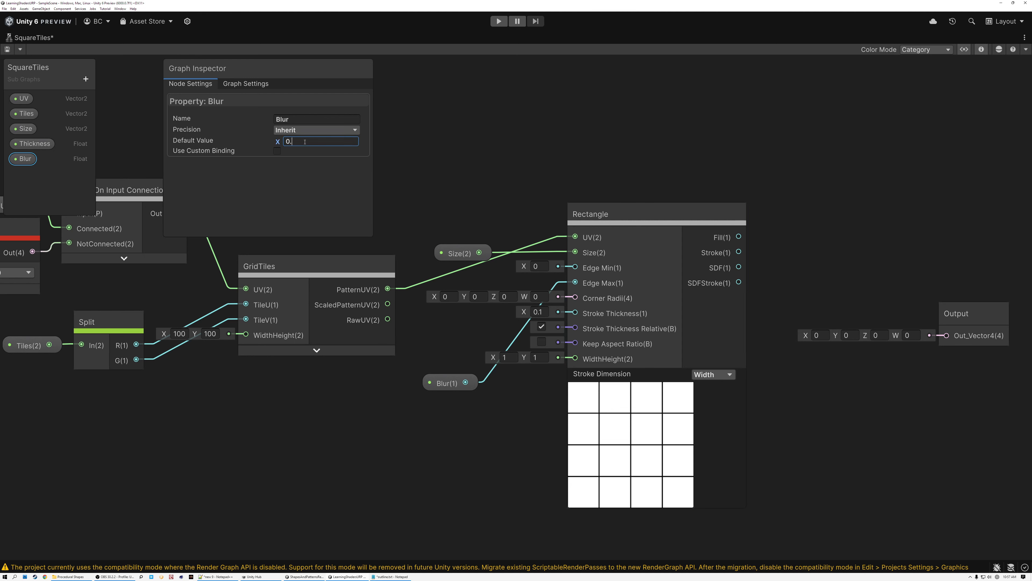
text(5)
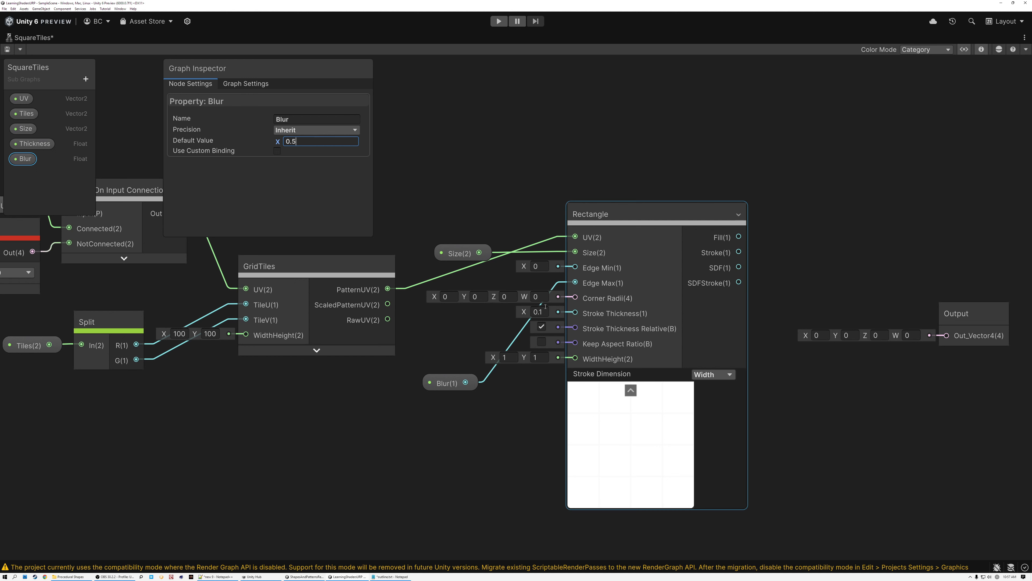
- Set the Size property's default value to 0.5 in both X and Y to test the blurred tiles
click(459, 253)
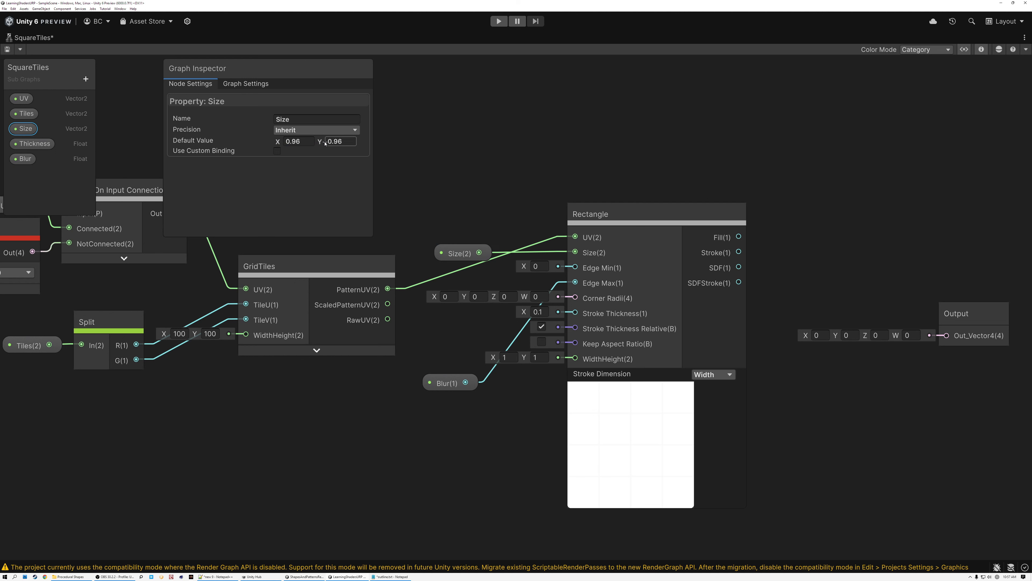
click(291, 141)
drag(291, 141, 308, 144)
text(5)
key(Tab)
text(0.5)
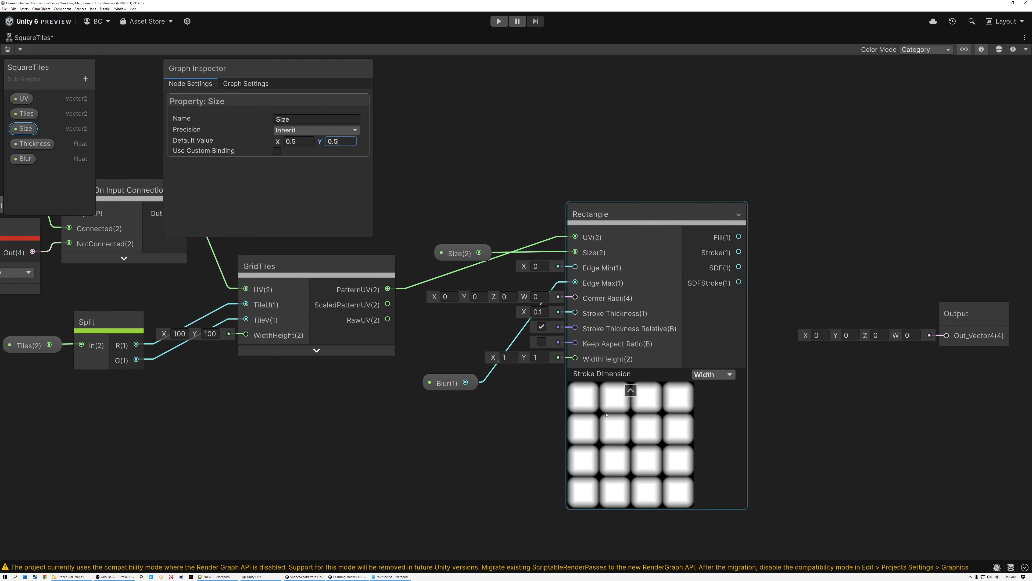
- Restore the default values to 0.96 in X and Y for Size and 0 for Blur
drag(290, 141, 313, 143)
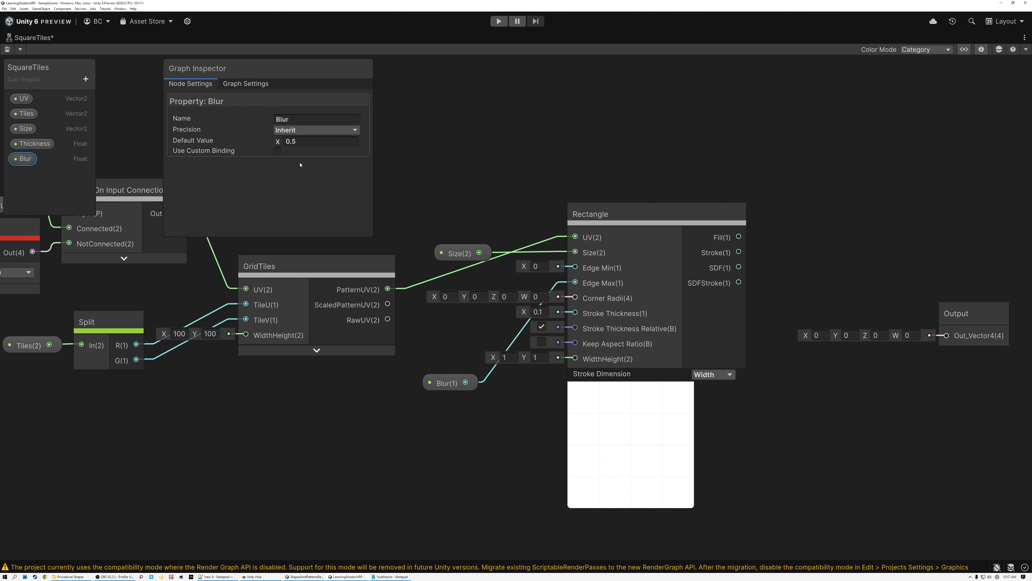
click(309, 143)
text(0)
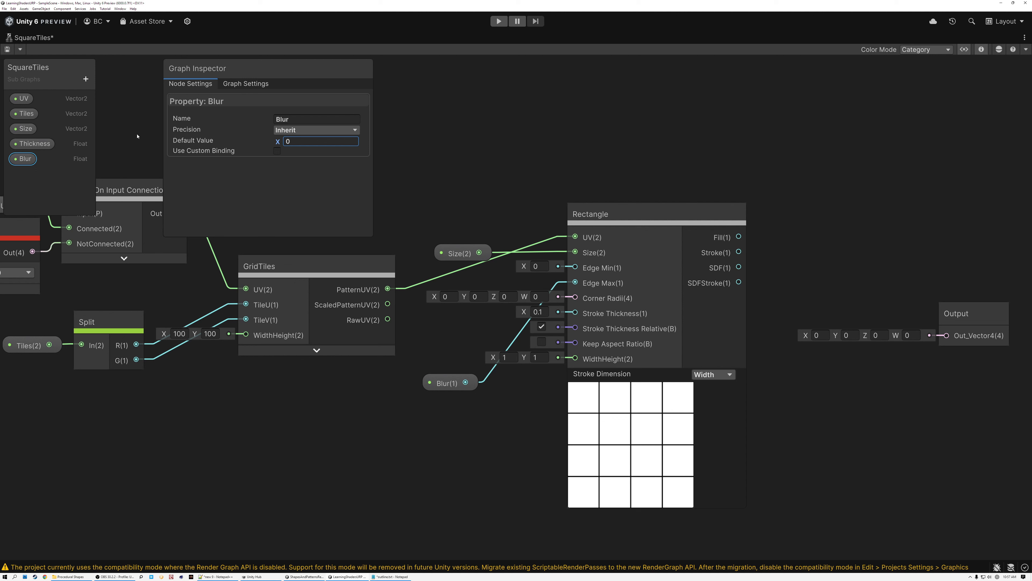
- Place the Thickness property below the Blur node and connect it to Rectangle's Stroke Thickness input
drag(32, 143, 446, 419)
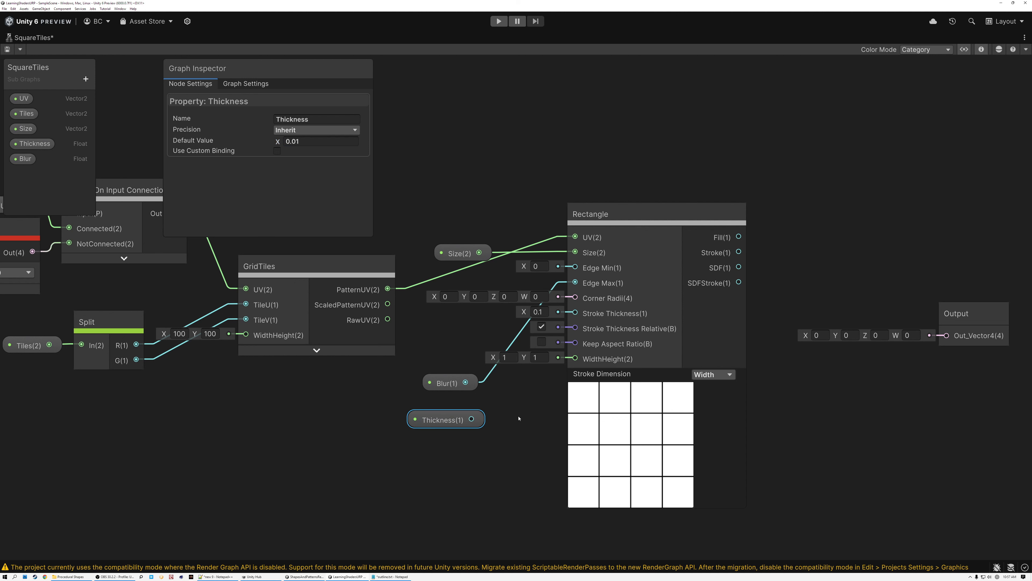
mouse_move(472, 419)
mouse_down()
mouse_move(557, 364)
mouse_move(576, 314)
mouse_up()
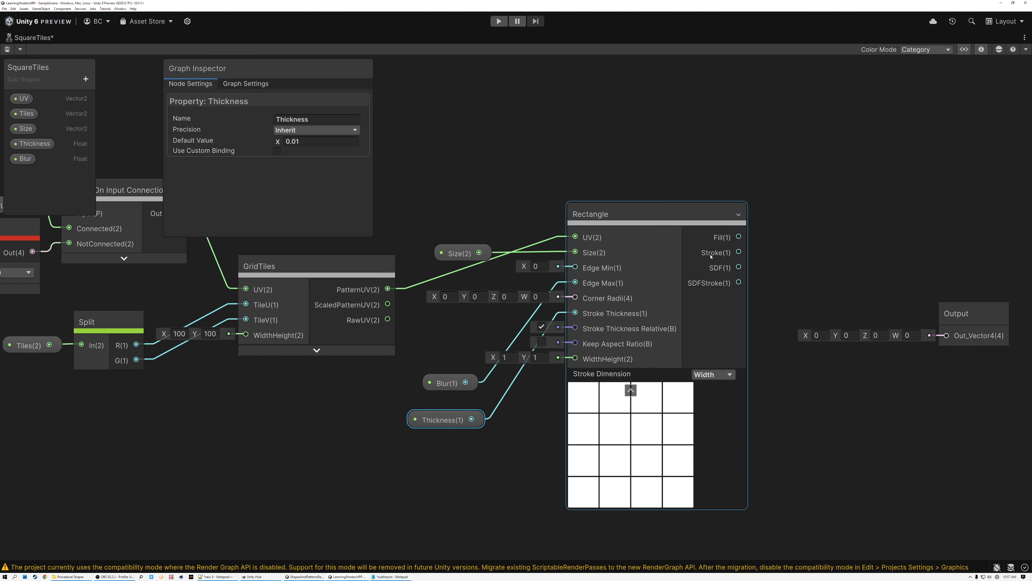
- Move the Output node closer to Rectangle and relocate the Graph Inspector so it no longer covers the nodes
middle_drag(913, 287, 637, 282)
drag(693, 315, 666, 245)
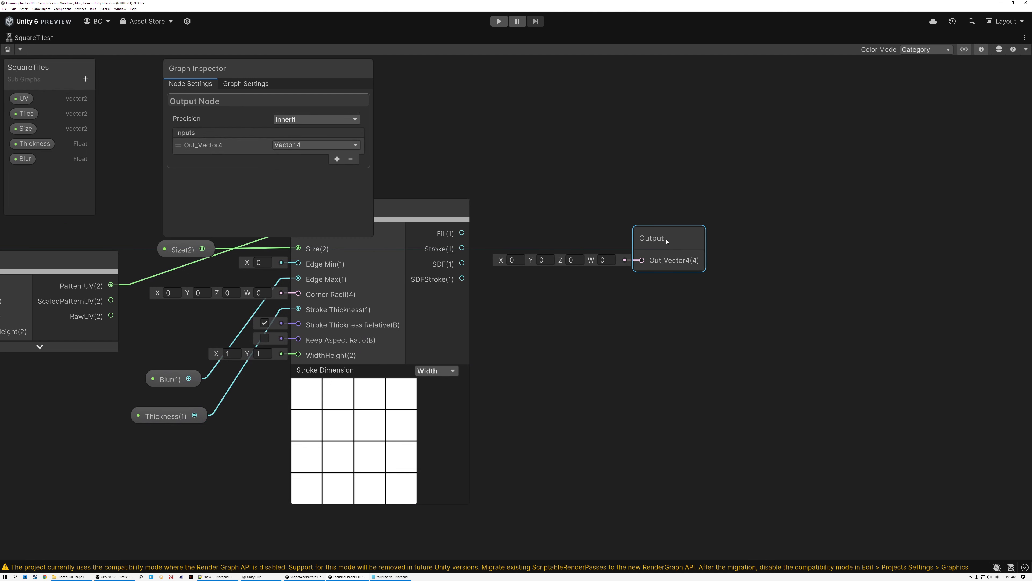
click(982, 49)
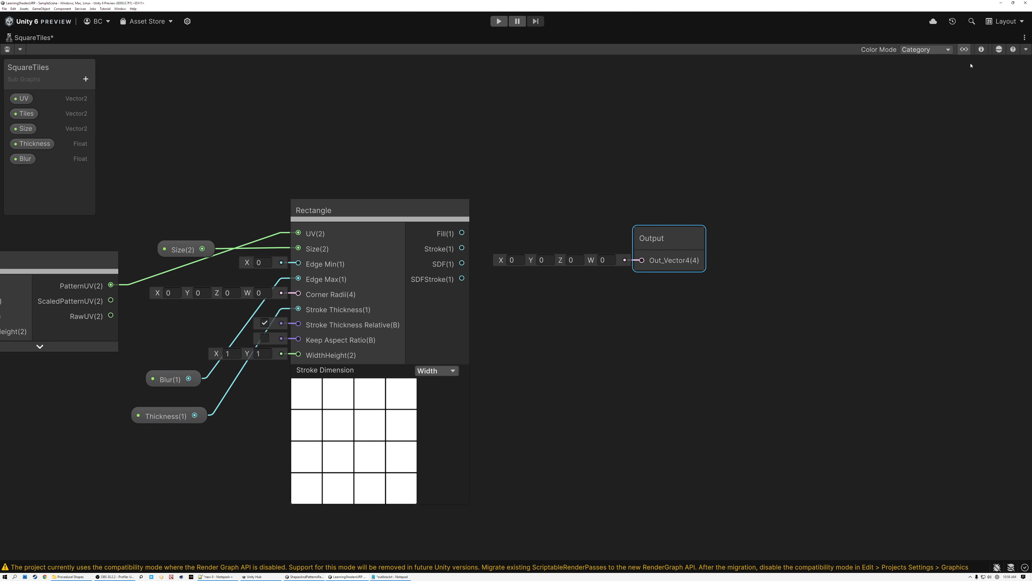
click(981, 49)
drag(235, 68, 835, 53)
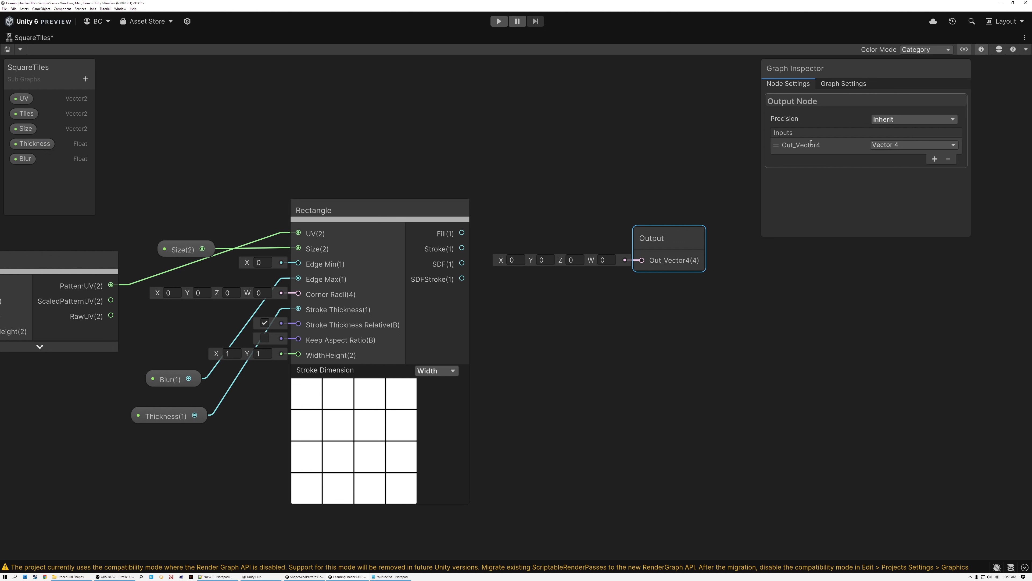
- Change Output's Out_Vector4 to a Float named Fill and add Float inputs named Stroke, SDF and SDFStroke
click(875, 146)
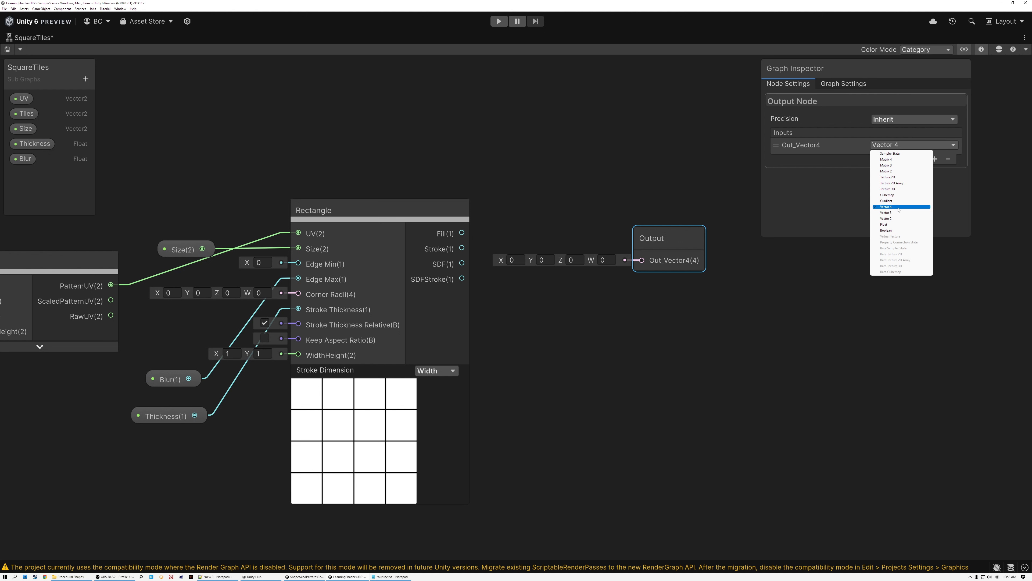
click(884, 223)
click(826, 144)
text(Fill)
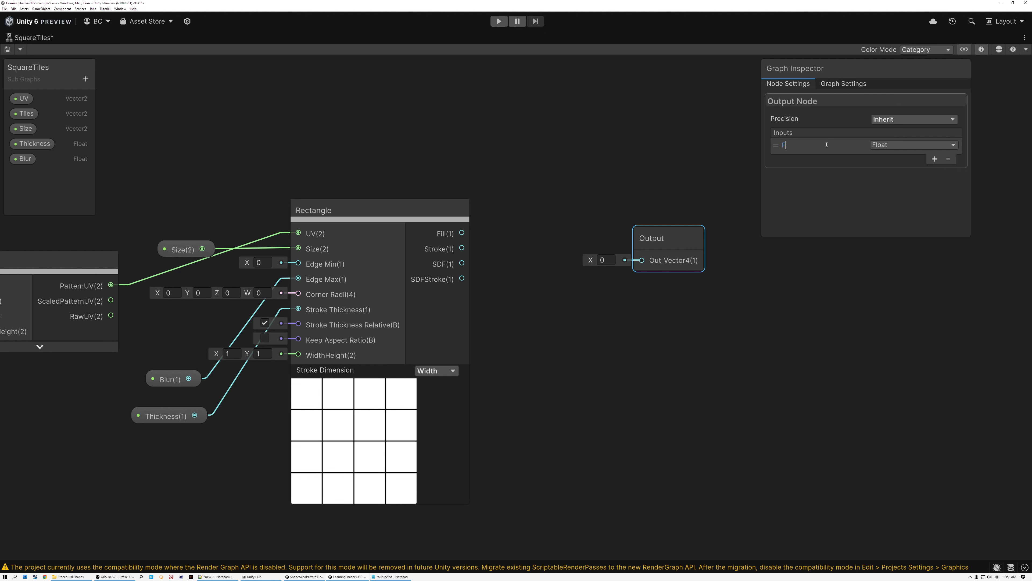
key(Return)
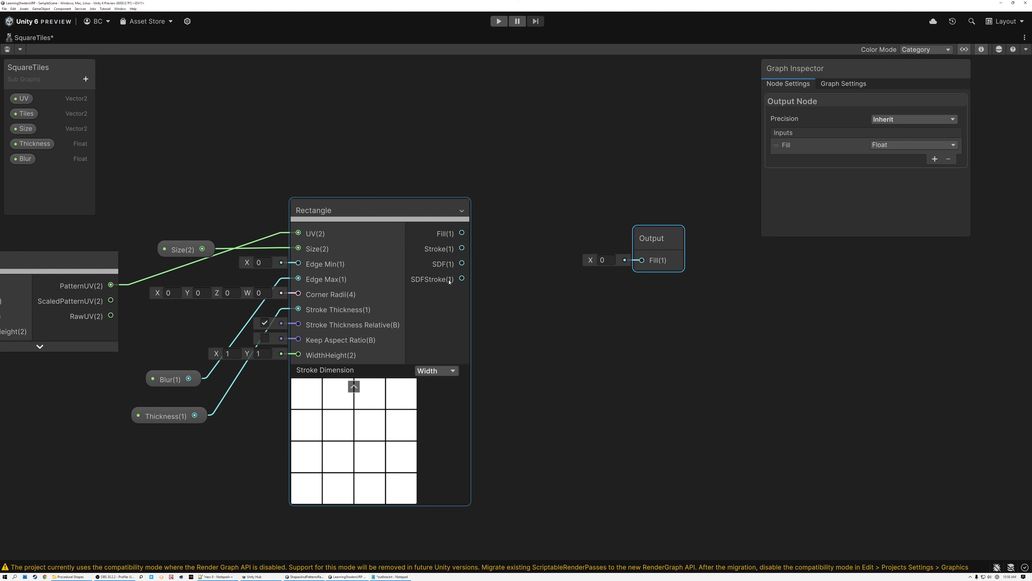
click(935, 159)
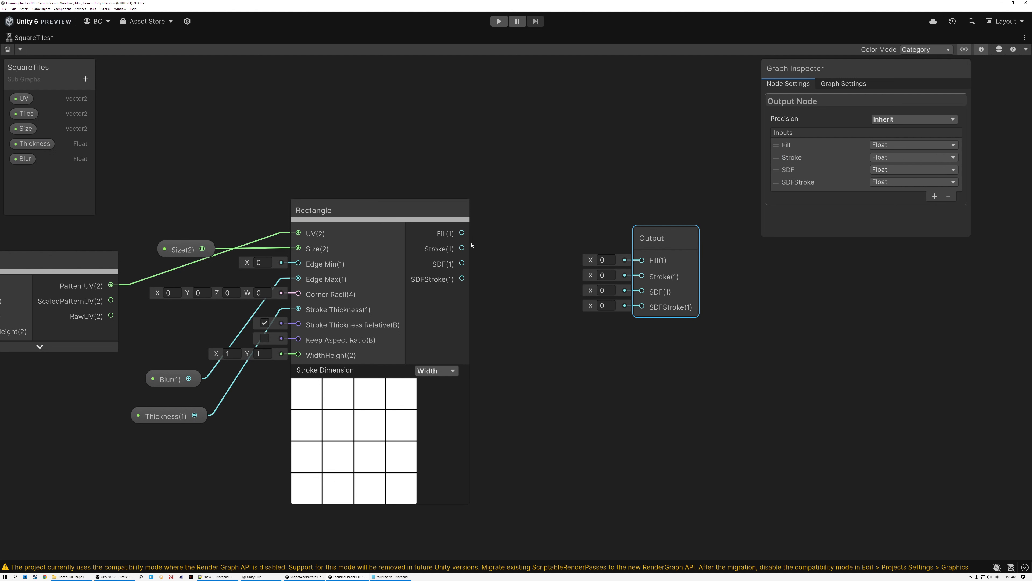
- Connect Rectangle's Fill, Stroke, SDF and SDFStroke to the matching Output inputs and move Output closer to Rectangle
mouse_move(462, 233)
mouse_down()
mouse_move(587, 238)
mouse_move(642, 260)
mouse_move(589, 270)
mouse_move(642, 276)
mouse_up()
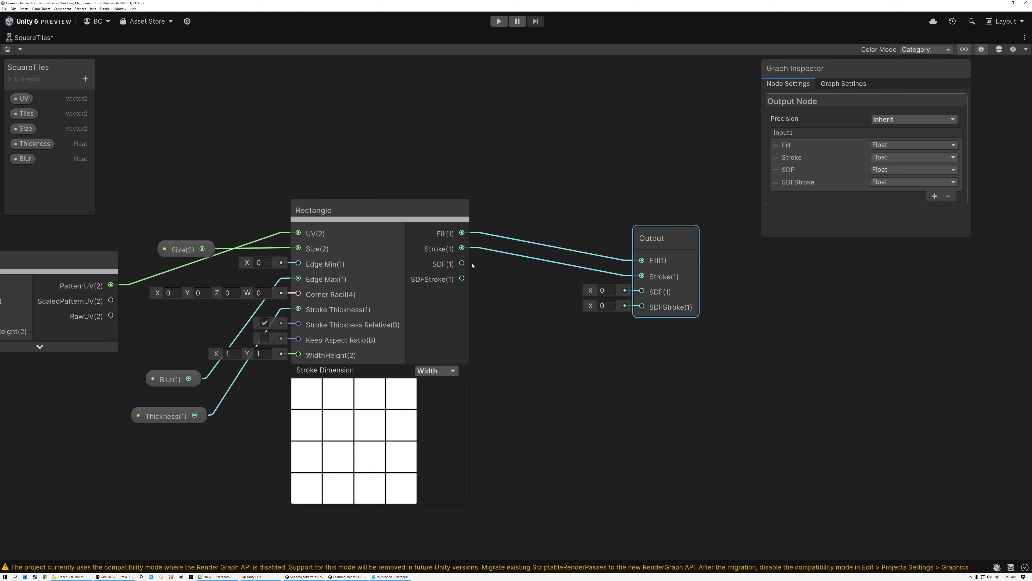
mouse_move(462, 263)
mouse_down()
mouse_move(643, 291)
mouse_move(619, 300)
mouse_move(642, 306)
mouse_move(610, 250)
mouse_move(593, 254)
mouse_up()
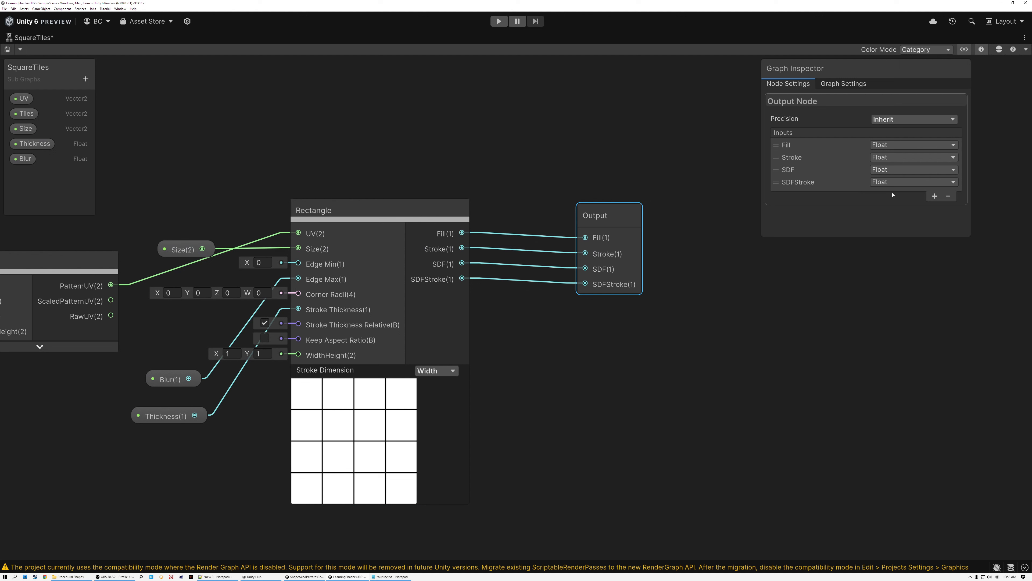
- Add a fifth input named UV to the Output node
click(935, 196)
double_click(797, 194)
text(UV)
key(Return)
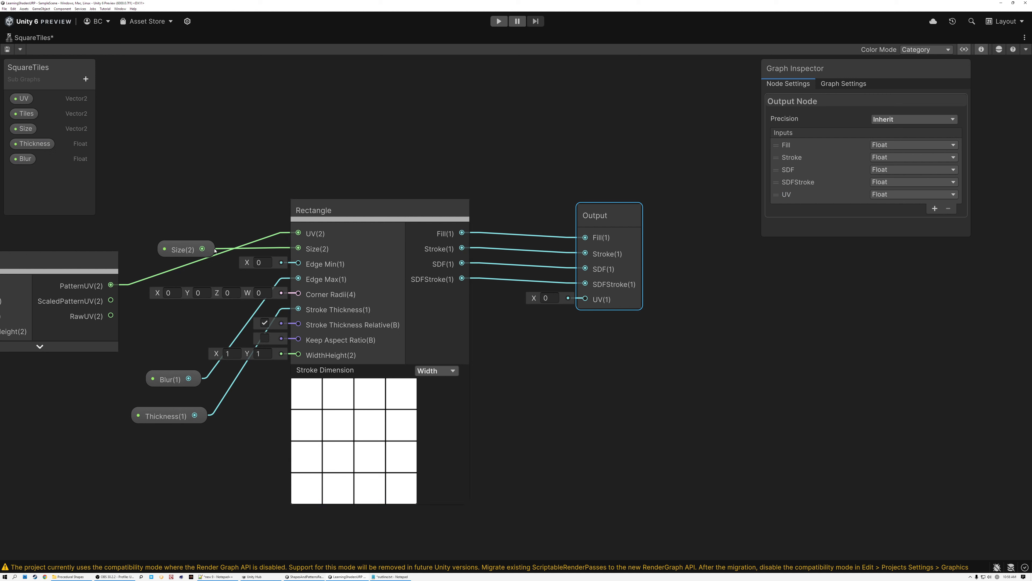
- Connect GridTiles' PatternUV to Output's UV input and change that input's type to Vector 2
middle_drag(73, 273, 217, 274)
click(180, 268)
drag(276, 288, 712, 290)
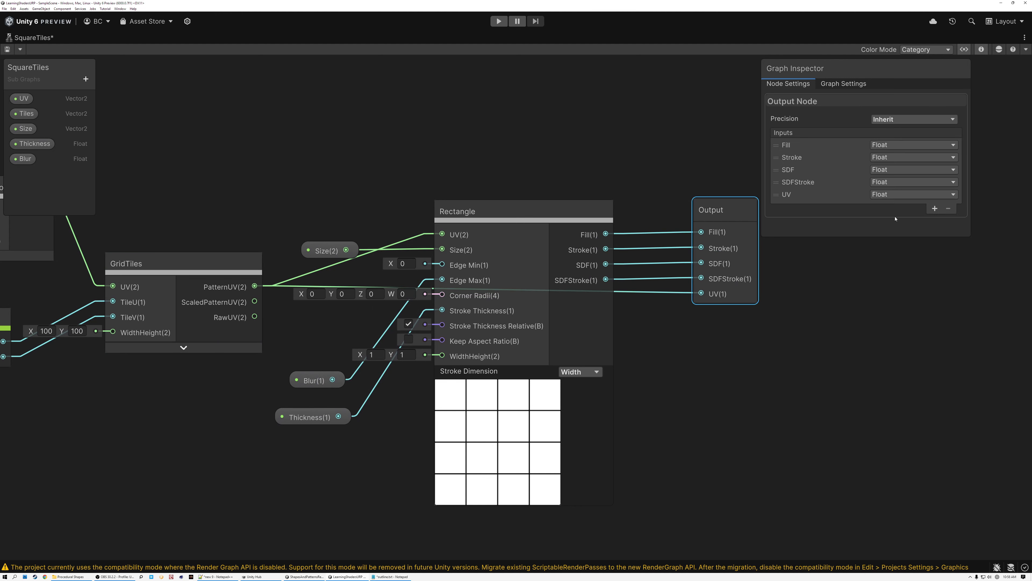
click(889, 197)
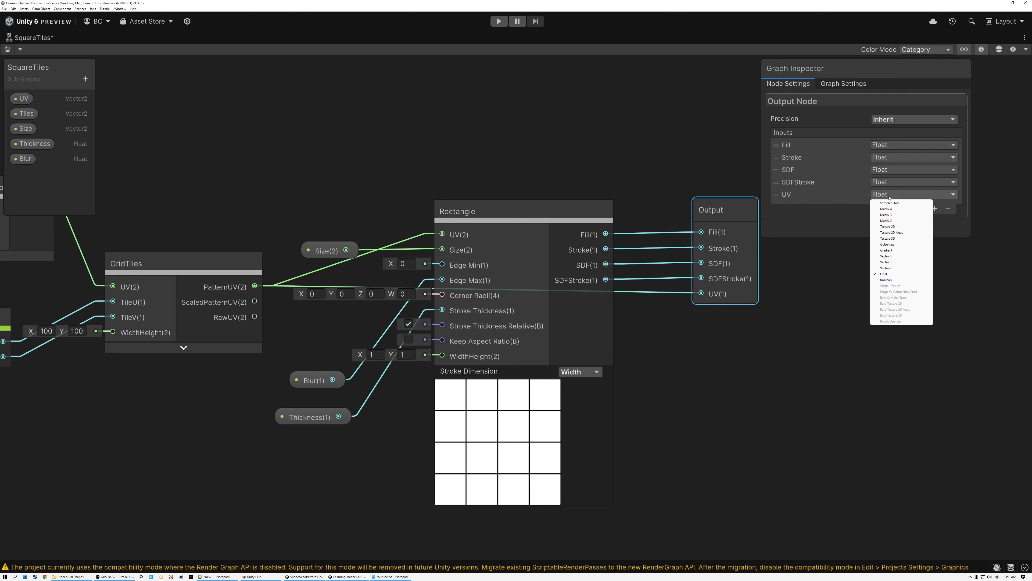
click(891, 270)
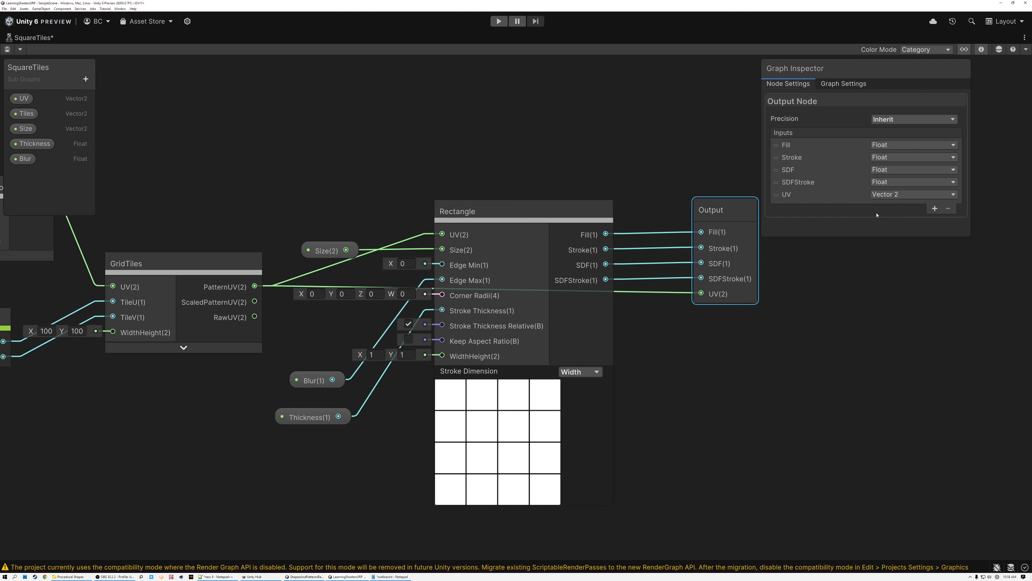
- Hide GridTiles' unused ports, align it with Branch On Input Connection and move Tiles and Split closer to it
scroll(245, 205, down, 3)
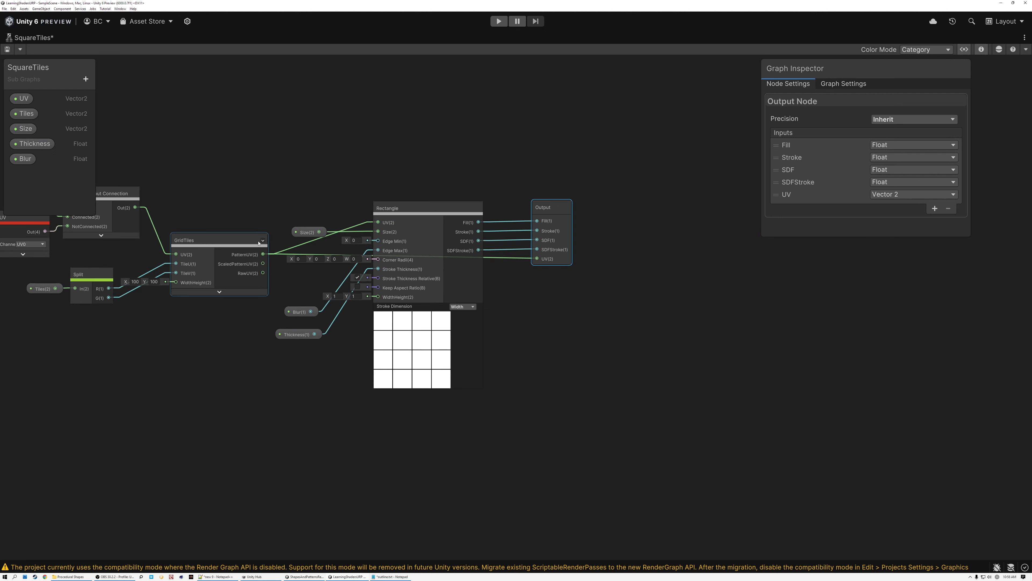
middle_drag(235, 184, 498, 236)
drag(281, 324, 376, 320)
drag(452, 300, 447, 260)
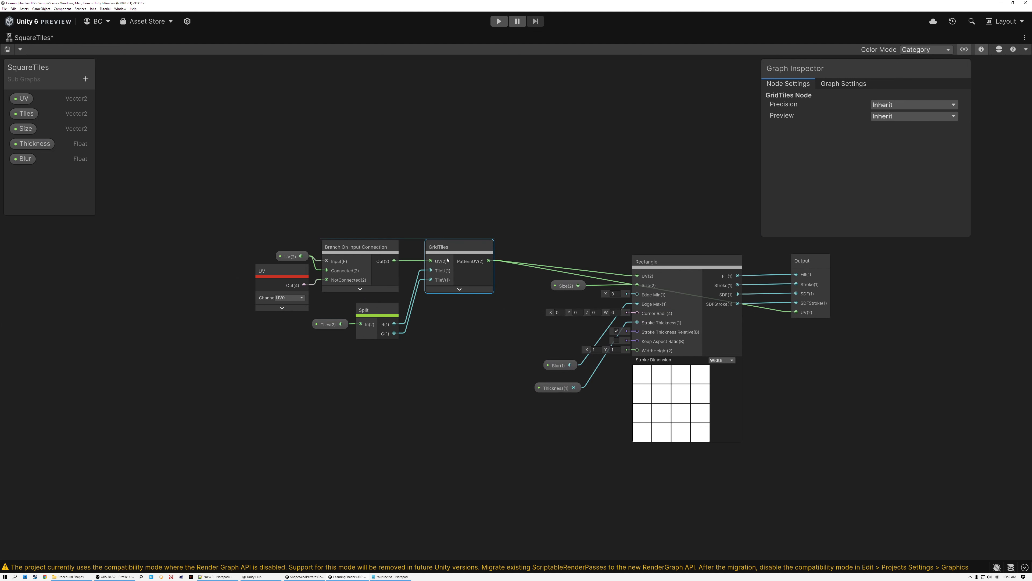
- Align the Rectangle and Output nodes with GridTiles and move the Size node above the PatternUV wires
drag(676, 265, 669, 247)
middle_drag(681, 293, 573, 315)
drag(697, 285, 692, 271)
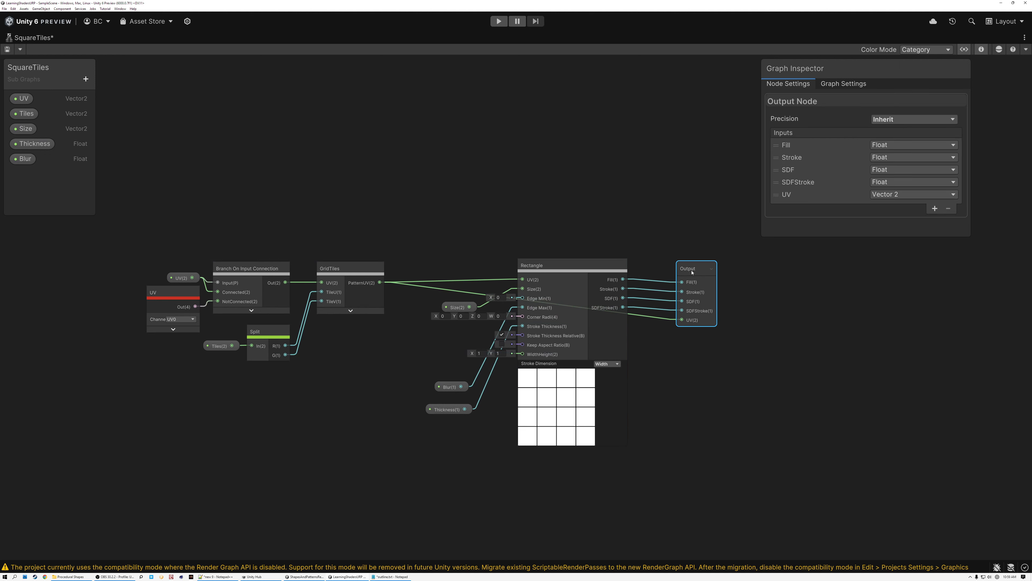
drag(455, 307, 452, 264)
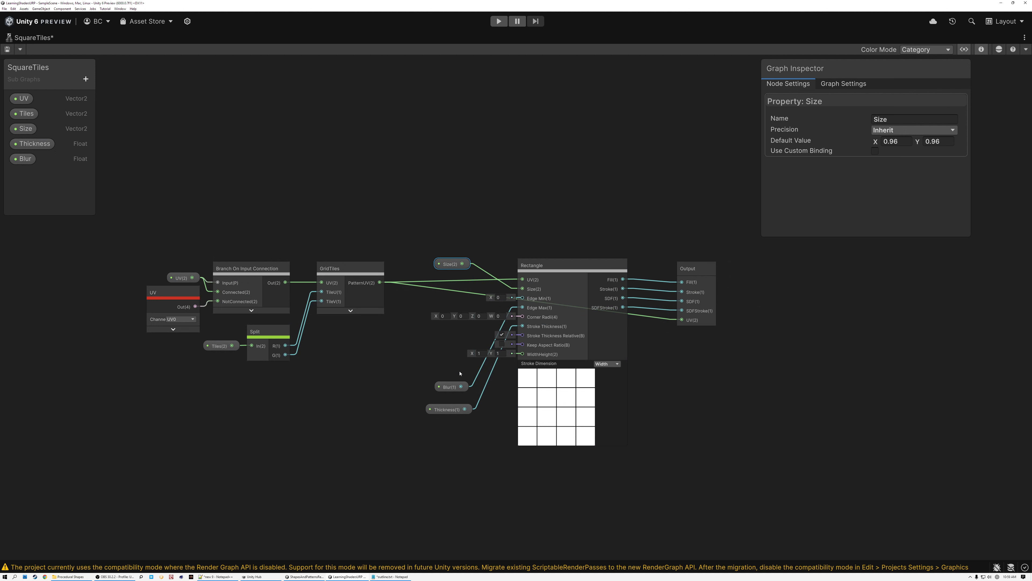
- Hide Rectangle's unused ports and arrange the Size, Blur and Thickness nodes compactly beside their inputs
click(622, 265)
drag(449, 387, 454, 303)
drag(452, 411, 447, 320)
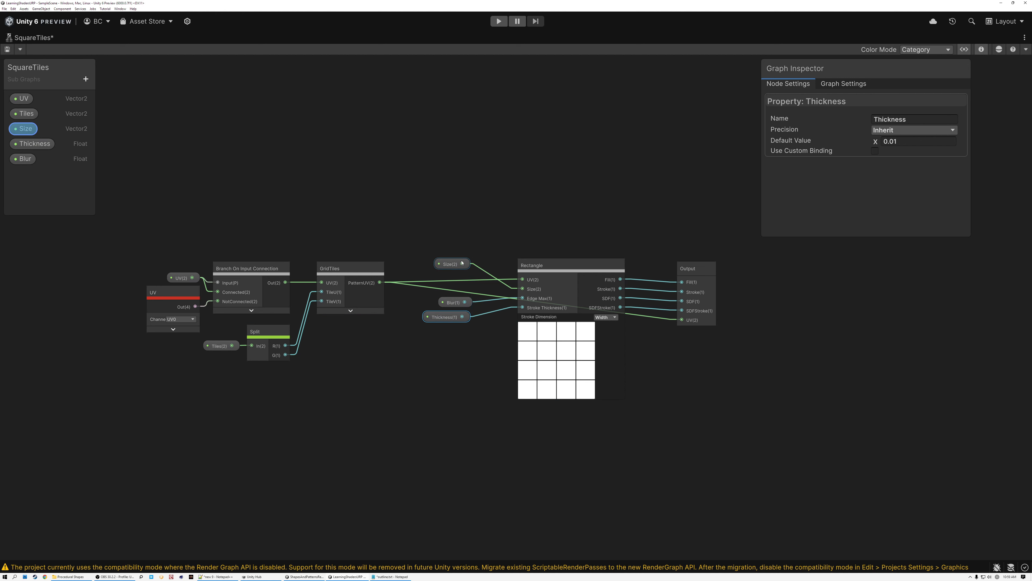
key(space)
key(Escape)
scroll(479, 348, up, 3)
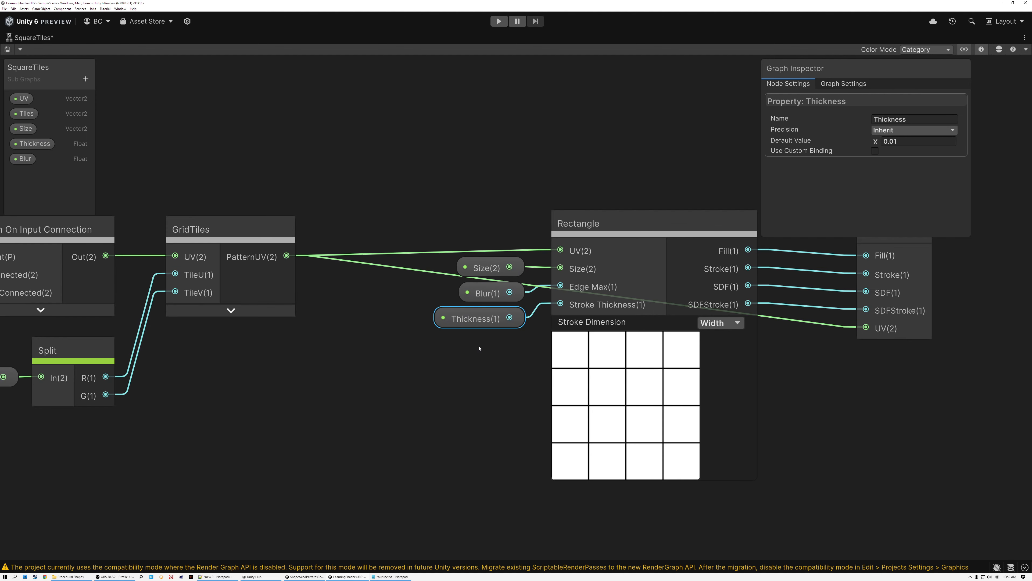
scroll(465, 371, down, 1)
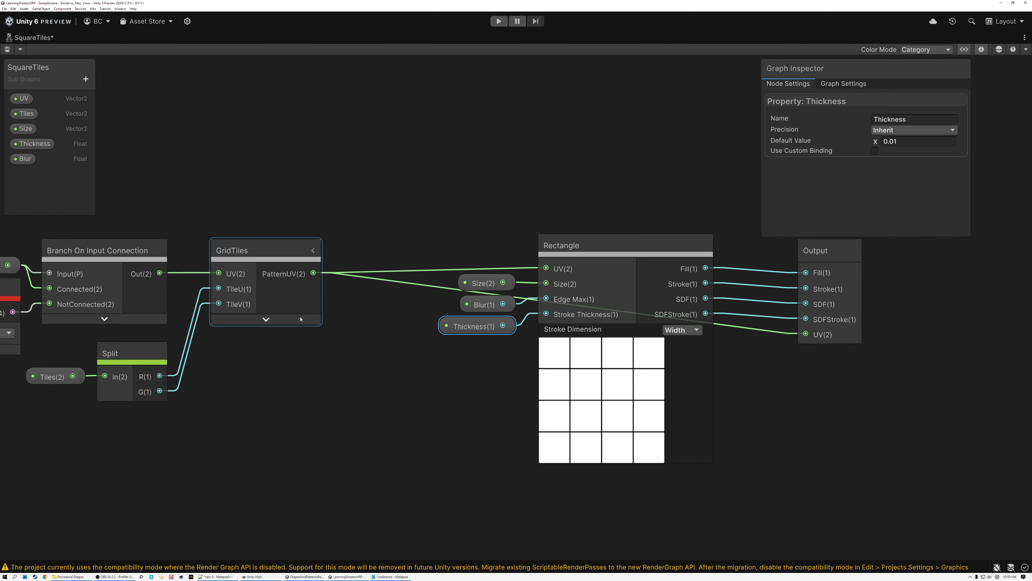
- Move the UV, Branch On Input Connection, Tiles, Split and GridTiles nodes closer to Rectangle and save the sub graph
scroll(620, 367, down, 3)
drag(214, 233, 449, 415)
drag(443, 280, 496, 277)
middle_drag(561, 339, 473, 315)
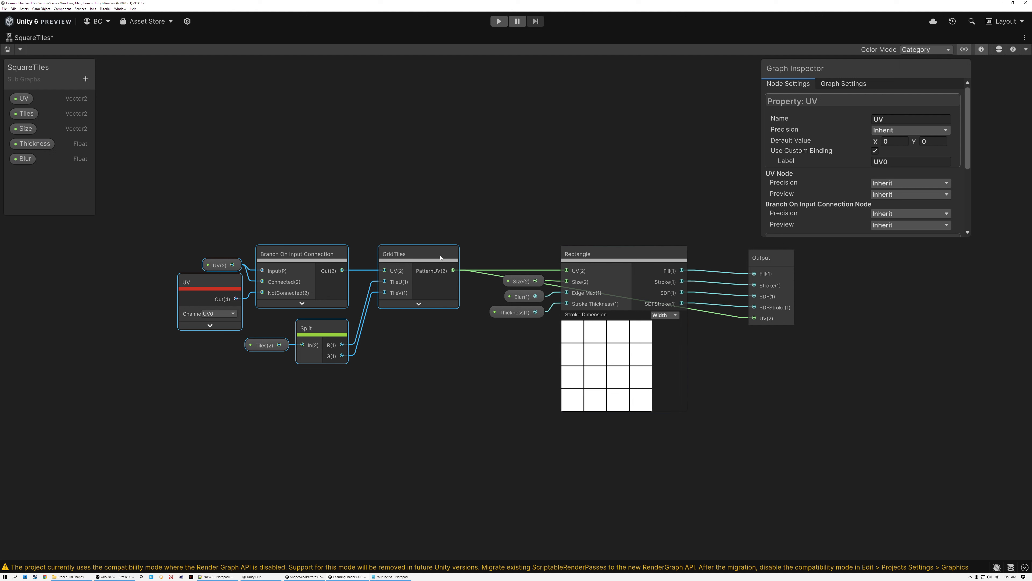
key(ctrl+s)
- Set the SquareTiles sub graph's category path to Procedural/Patterns
double_click(34, 80)
key(ctrl+shift+Left)
key(ctrl+shift+Left)
text(Procedural/Patterns)
key(Return)
- Set the sub graph's preview mode to Preview2D in its graph settings and save it
click(843, 83)
click(900, 108)
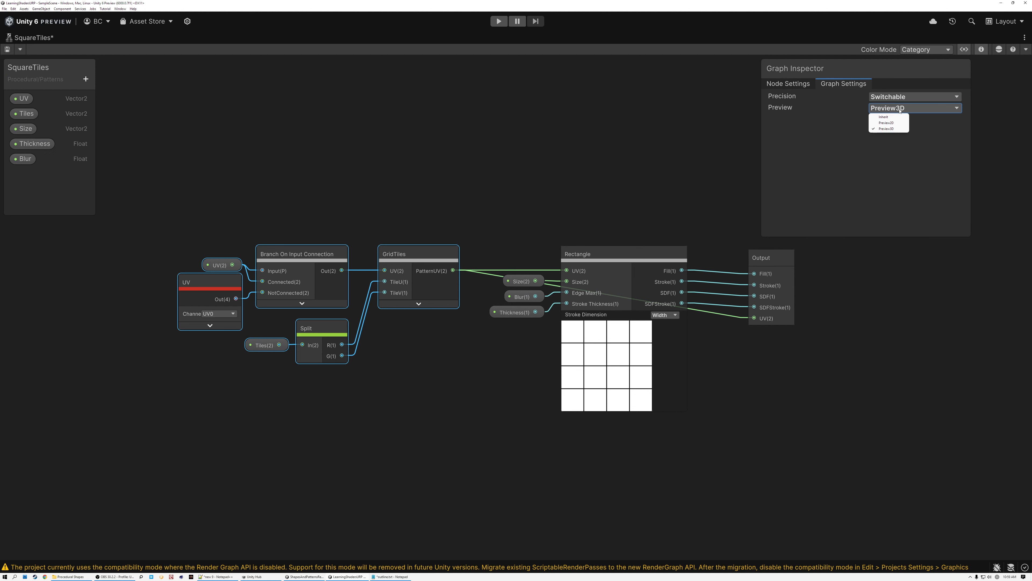
click(887, 123)
key(ctrl+s)
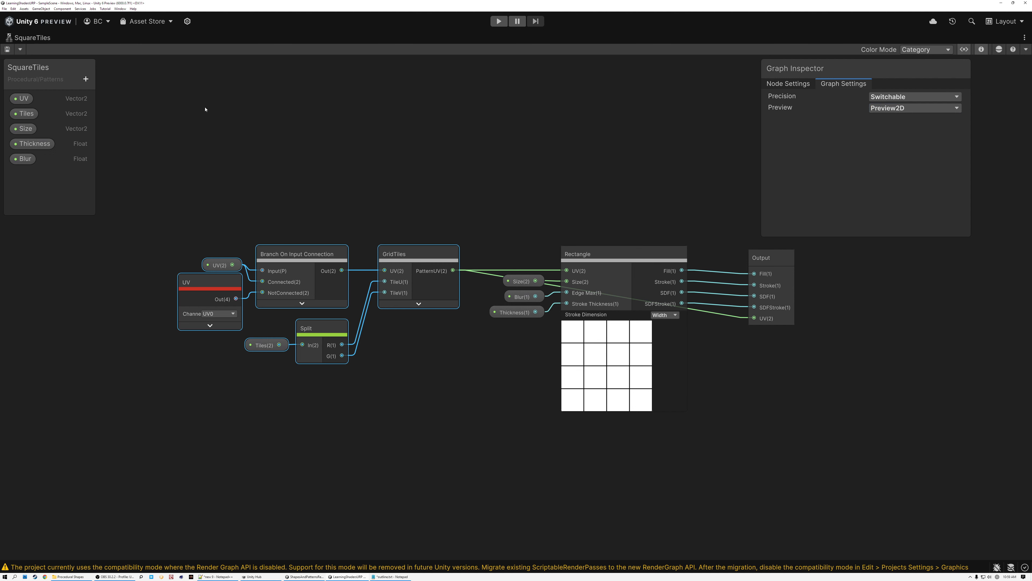
- Switch to the temp shader graph and hide its Blackboard and Graph Inspector
double_click(26, 38)
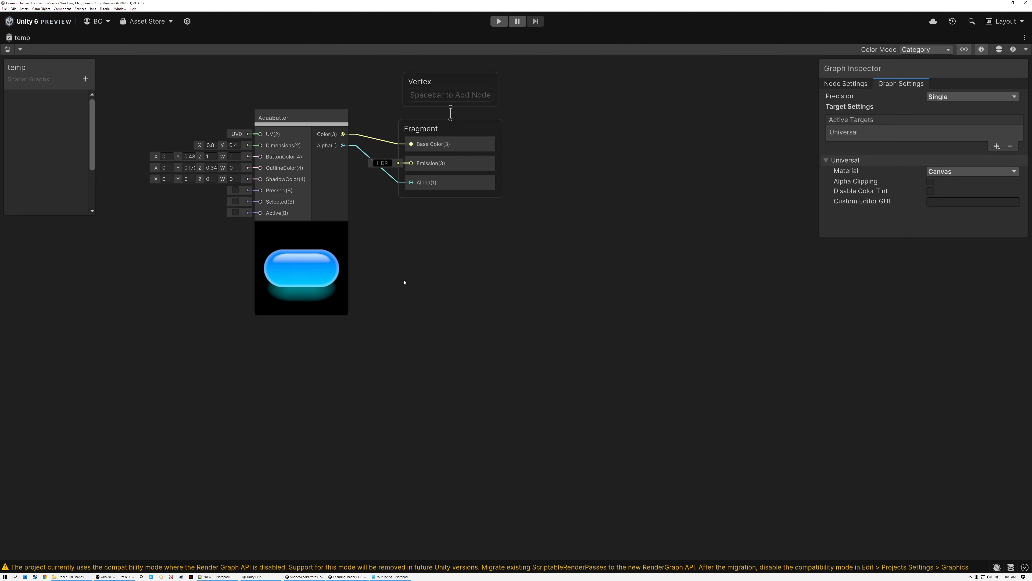
middle_drag(404, 282, 613, 337)
scroll(516, 352, up, 3)
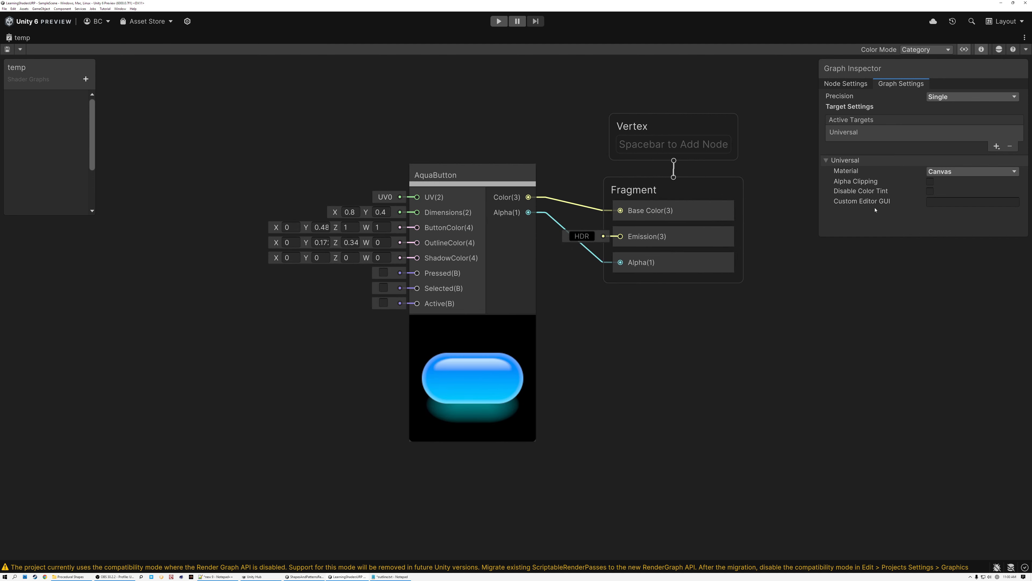
click(964, 49)
click(982, 49)
- Replace the AquaButton node with a SquareTiles node from the Procedural Patterns category, placed beside the Fragment block
middle_drag(562, 369, 622, 392)
click(509, 359)
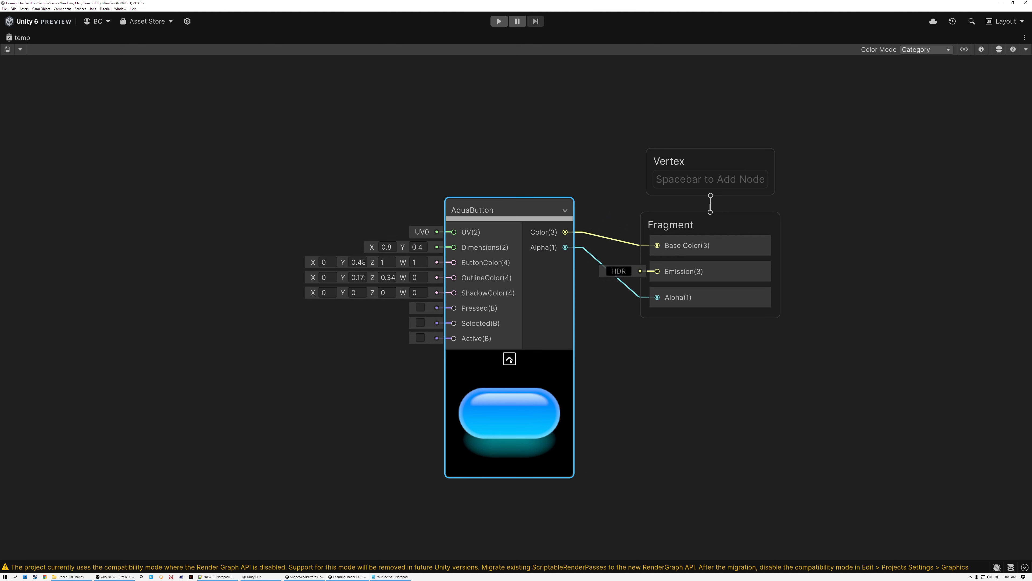
key(Delete)
key(space)
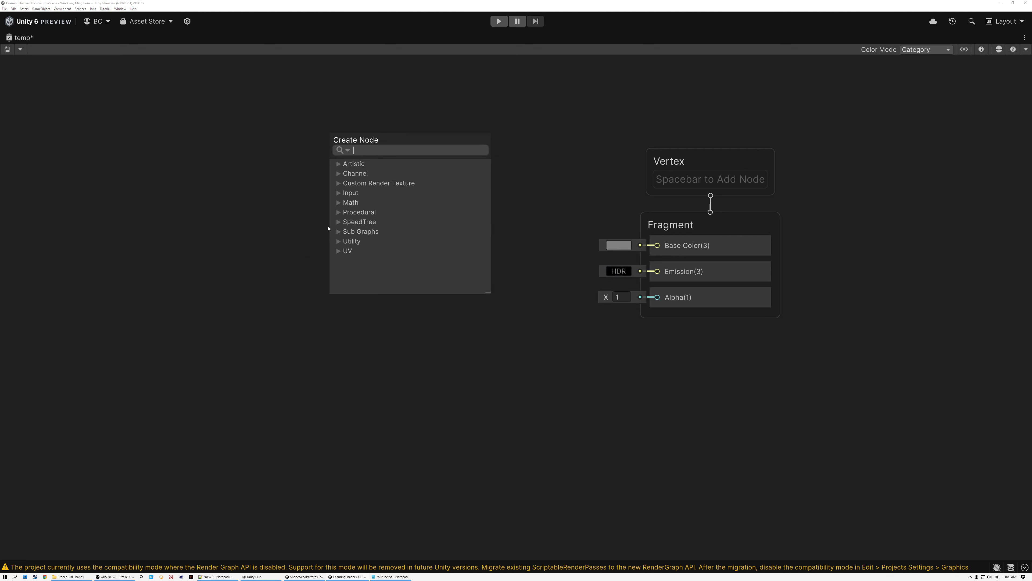
click(338, 213)
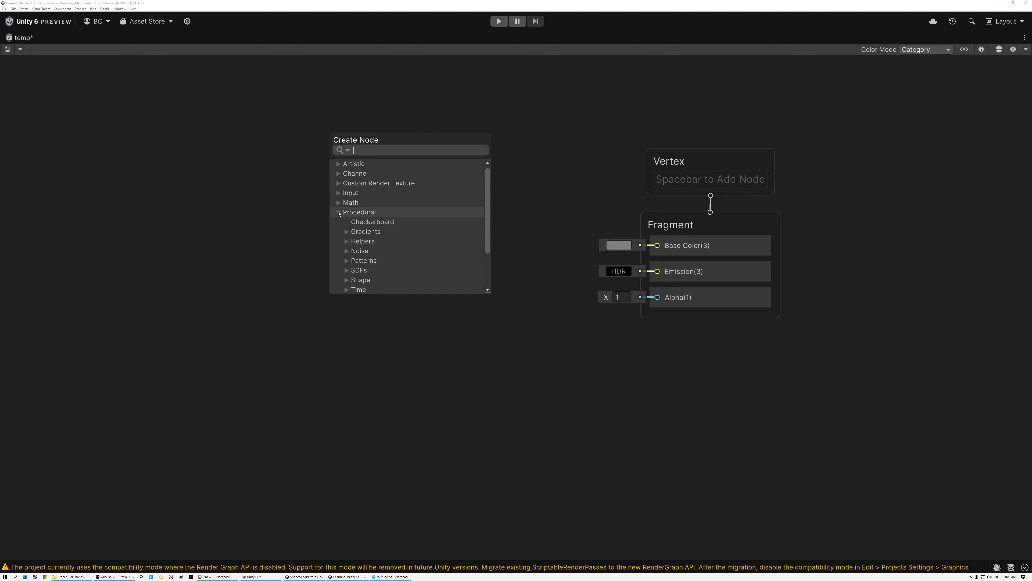
click(346, 261)
scroll(409, 238, down, 2)
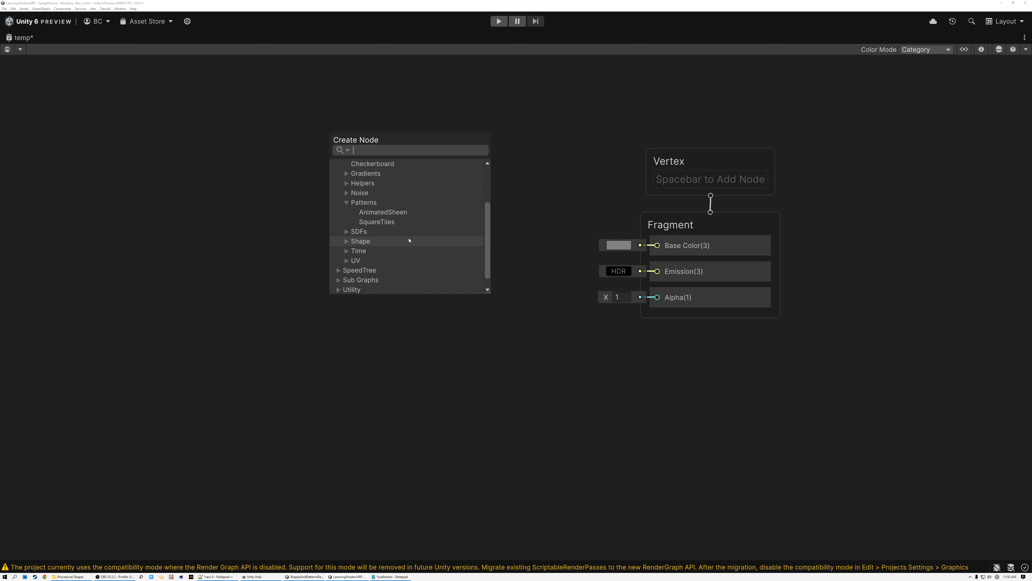
click(378, 225)
drag(396, 256, 400, 228)
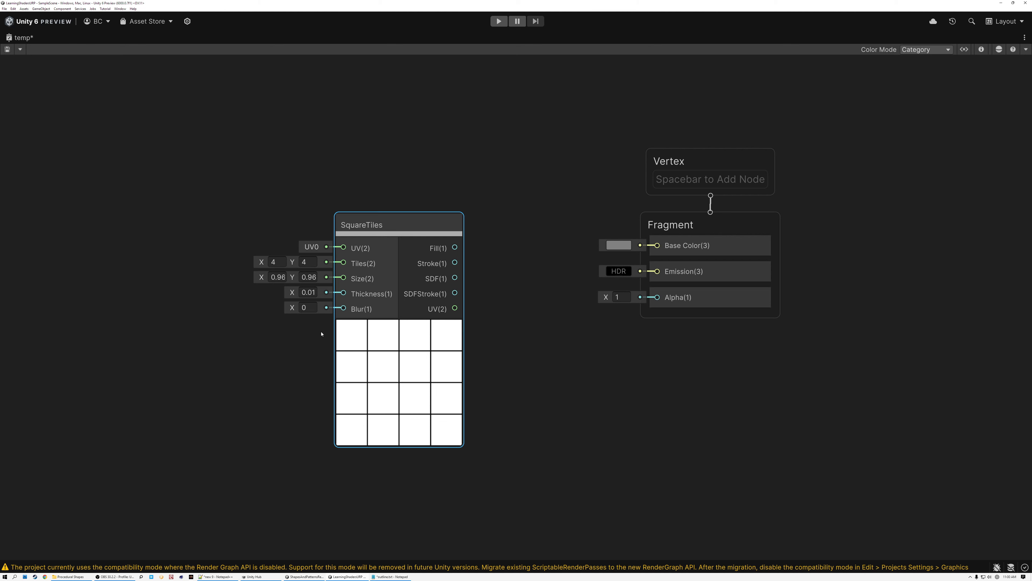
- Set the SquareTiles node's Blur to 0.5 and its Size to 0.5 by 0.5
double_click(311, 309)
text(0.5)
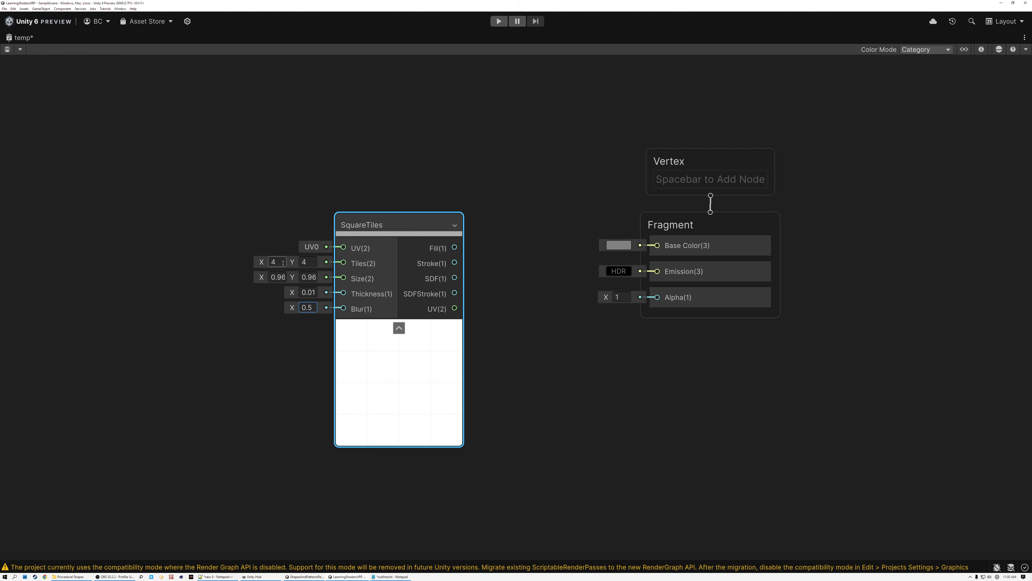
drag(276, 277, 320, 279)
text(55)
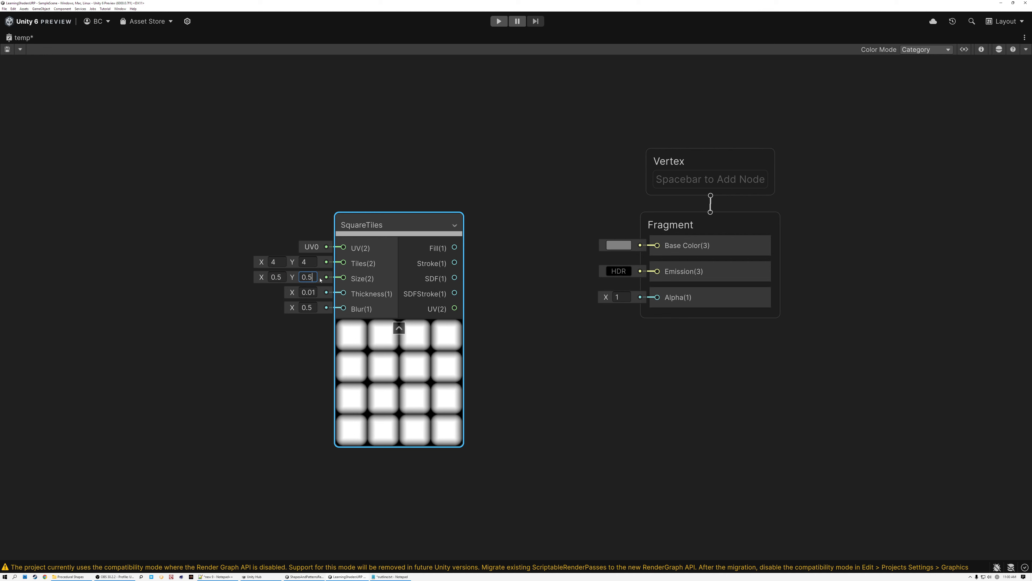
- Set the SquareTiles node's Tiles to 7 by 7
click(276, 261)
scroll(306, 365, up, 3)
middle_drag(307, 365, 330, 343)
click(284, 177)
text(7)
click(333, 173)
text(7)
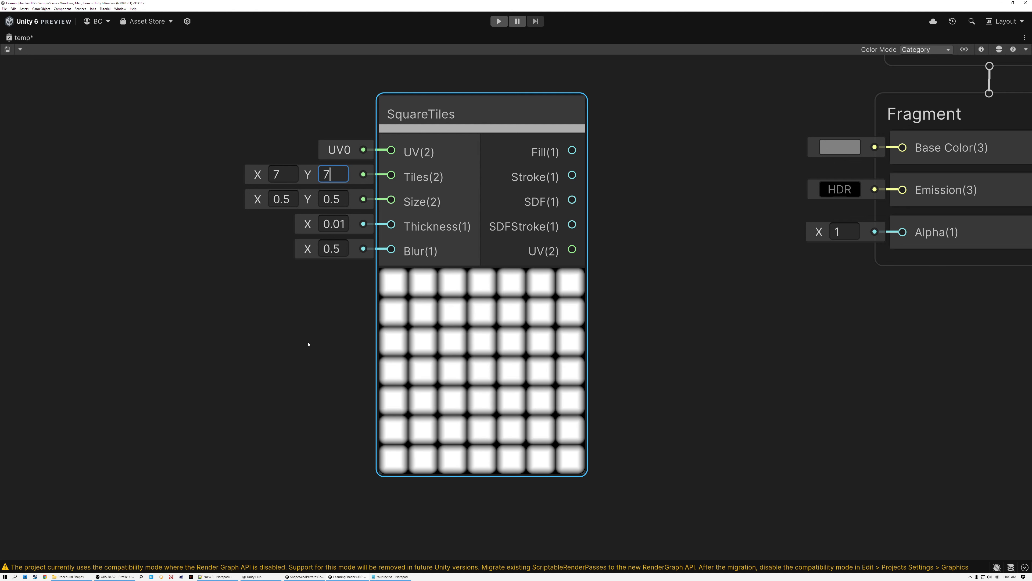
- Move SquareTiles away from the Fragment block and add a Circle node from the Procedural SDFs category between them
scroll(309, 344, down, 2)
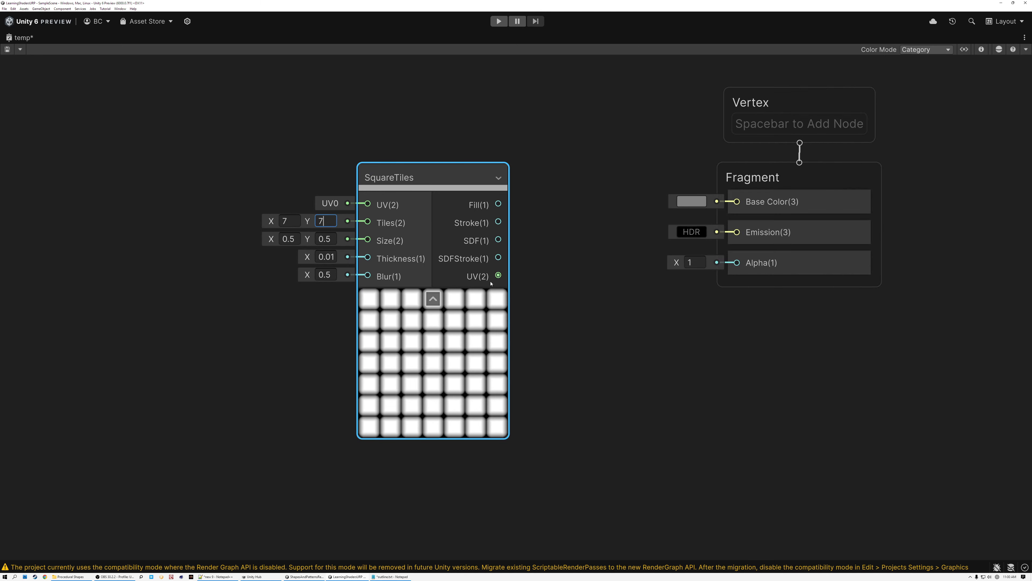
drag(431, 192, 245, 175)
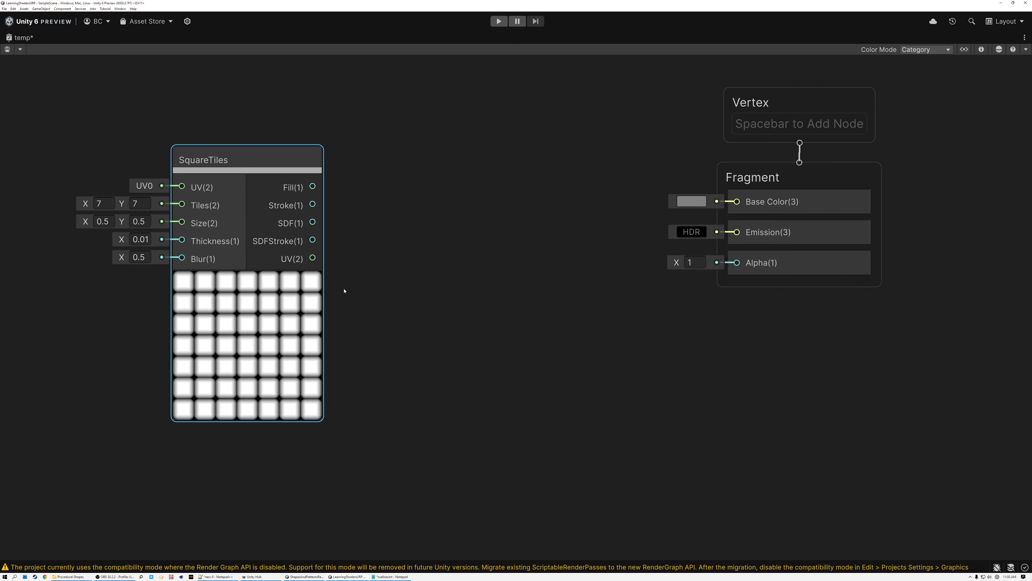
click(409, 279)
key(space)
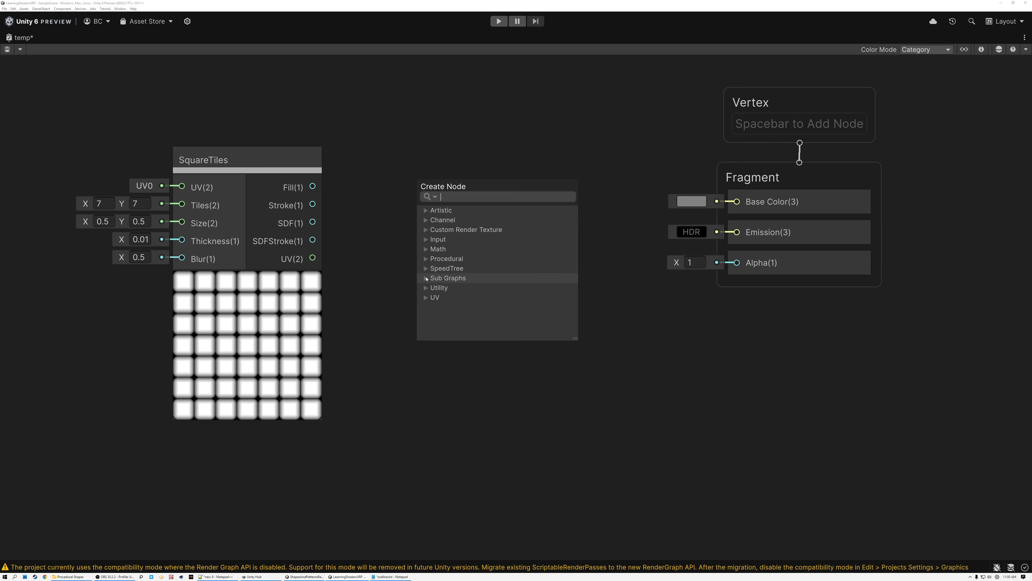
click(426, 258)
drag(576, 339, 582, 389)
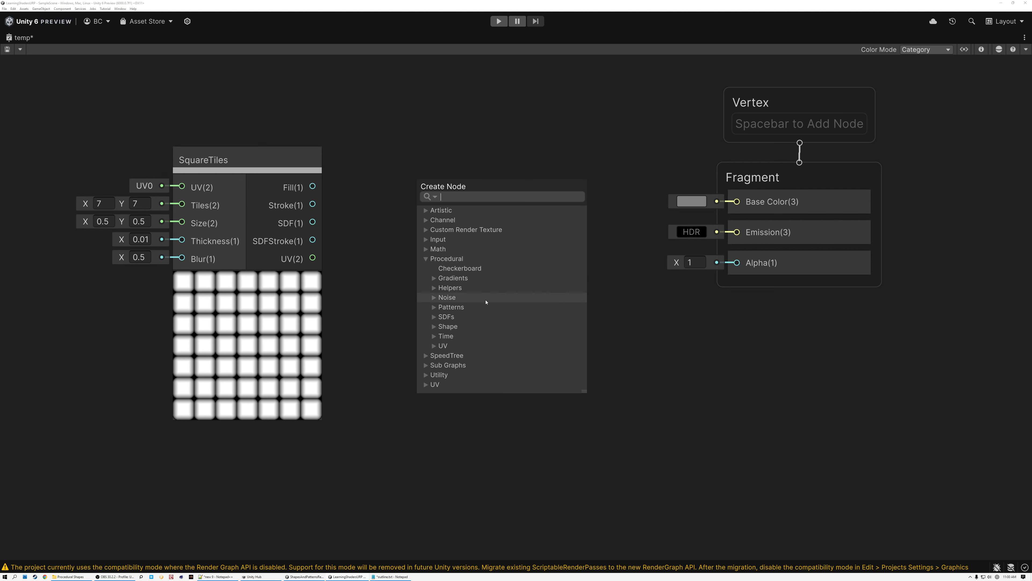
click(434, 317)
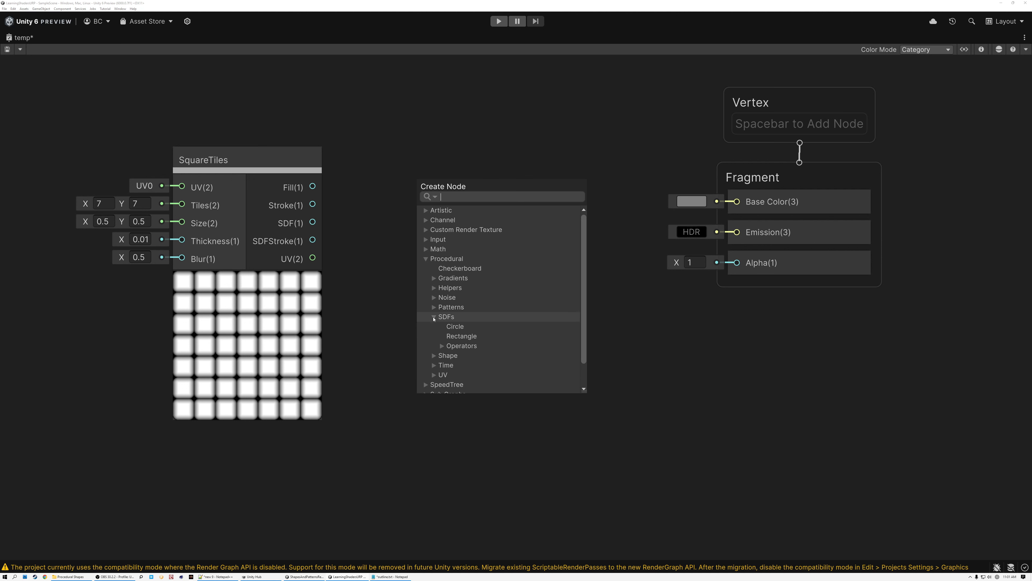
click(456, 326)
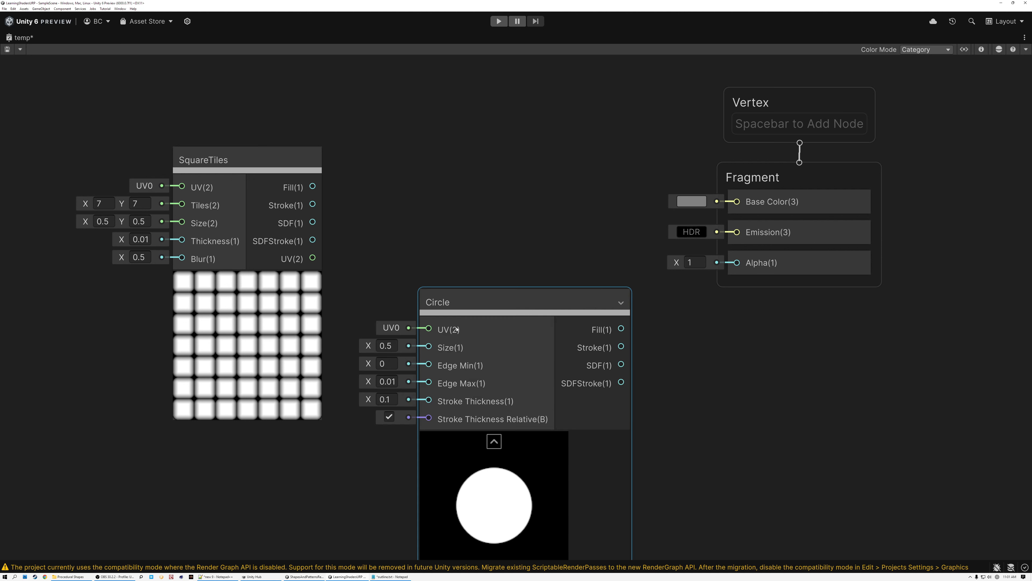
- Connect SquareTiles' UV output to Circle's UV input and move the Circle node up beside SquareTiles
drag(312, 257, 429, 328)
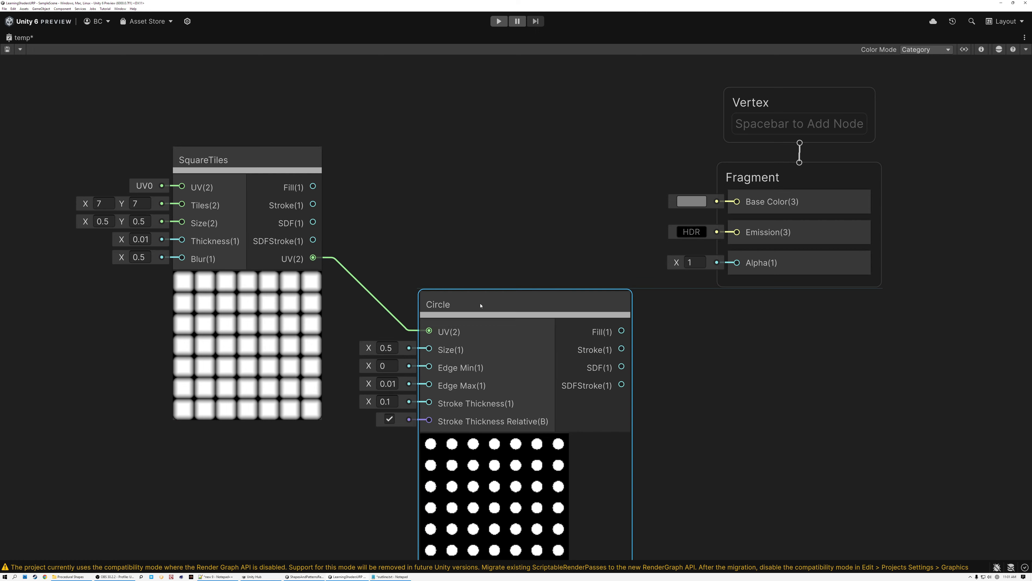
drag(458, 419, 458, 346)
scroll(499, 403, up, 4)
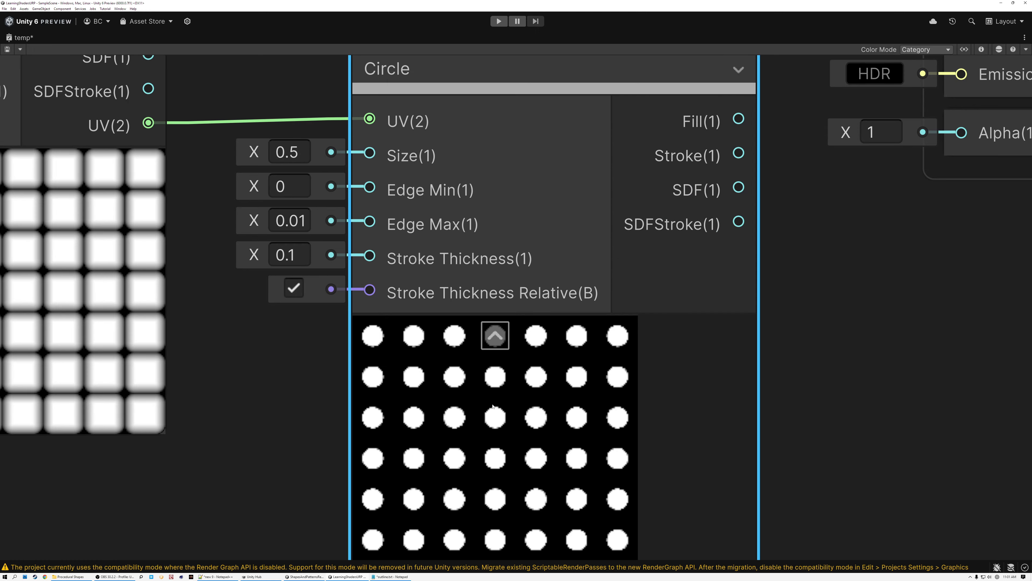
scroll(504, 403, down, 2)
middle_drag(508, 404, 520, 346)
middle_drag(236, 147, 360, 272)
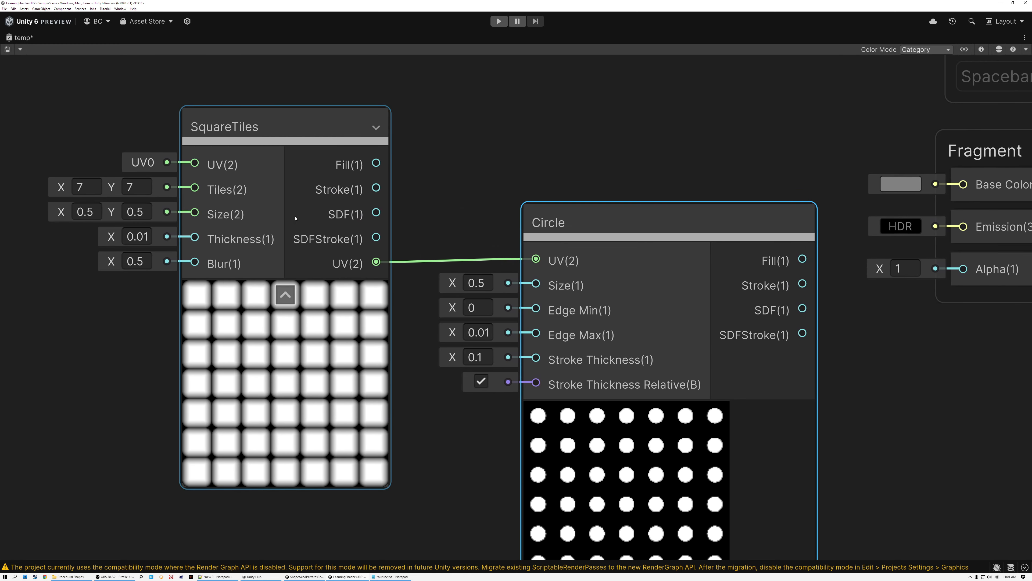
scroll(330, 275, down, 2)
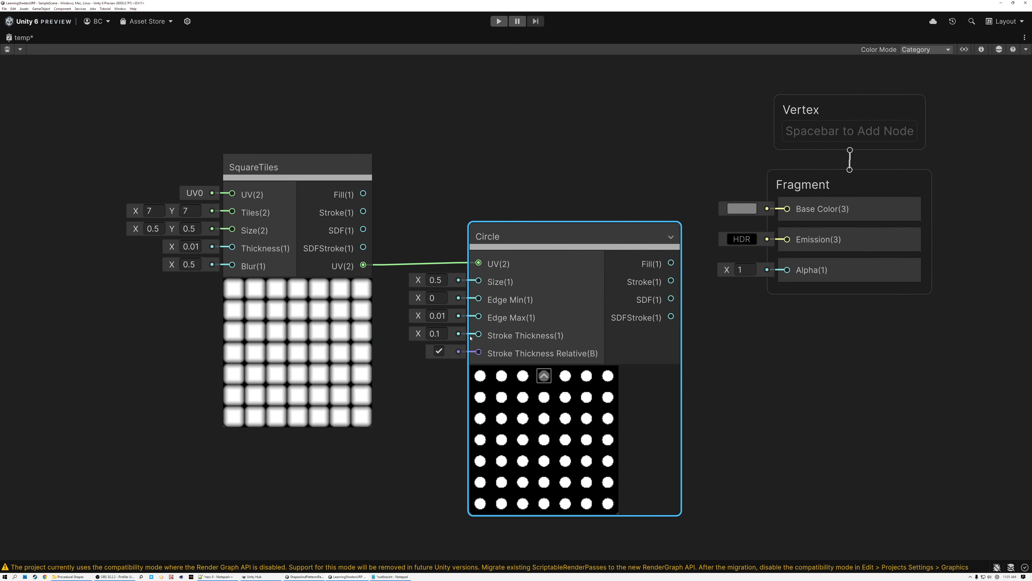
- Move SquareTiles higher and place the Circle node just below and beside it, freeing space before the Fragment block
drag(319, 187, 295, 144)
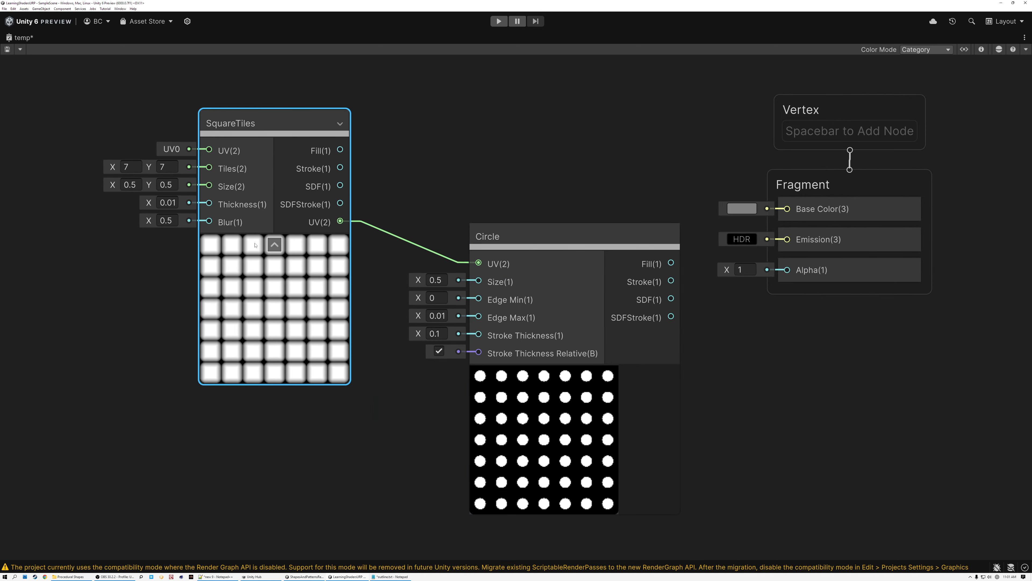
drag(515, 242, 417, 303)
middle_drag(454, 233, 343, 228)
scroll(343, 228, down, 2)
- Add a Subtract node that takes SquareTiles' Fill as A and Circle's Fill as B
drag(156, 127, 302, 314)
key(space)
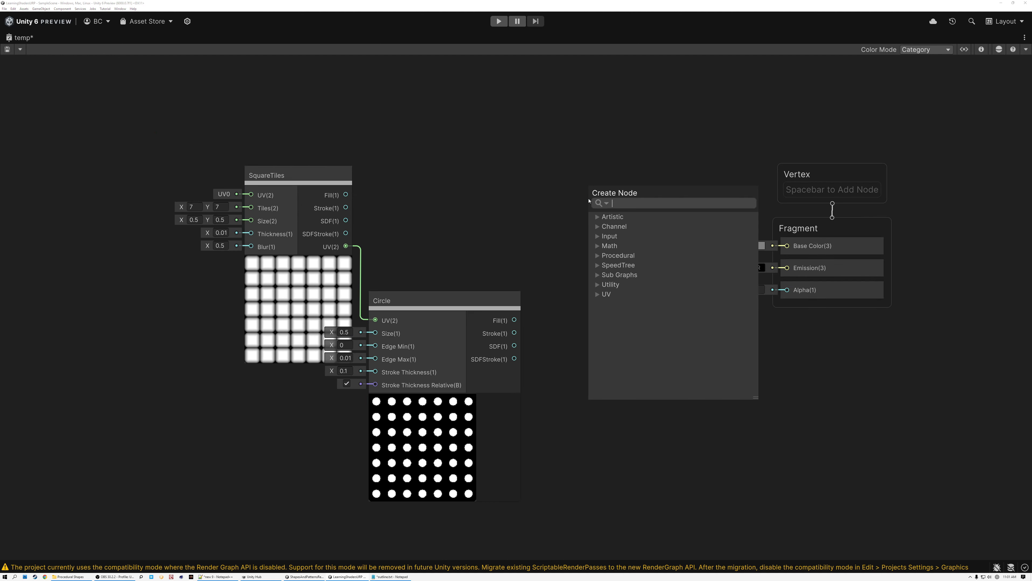
text(sub)
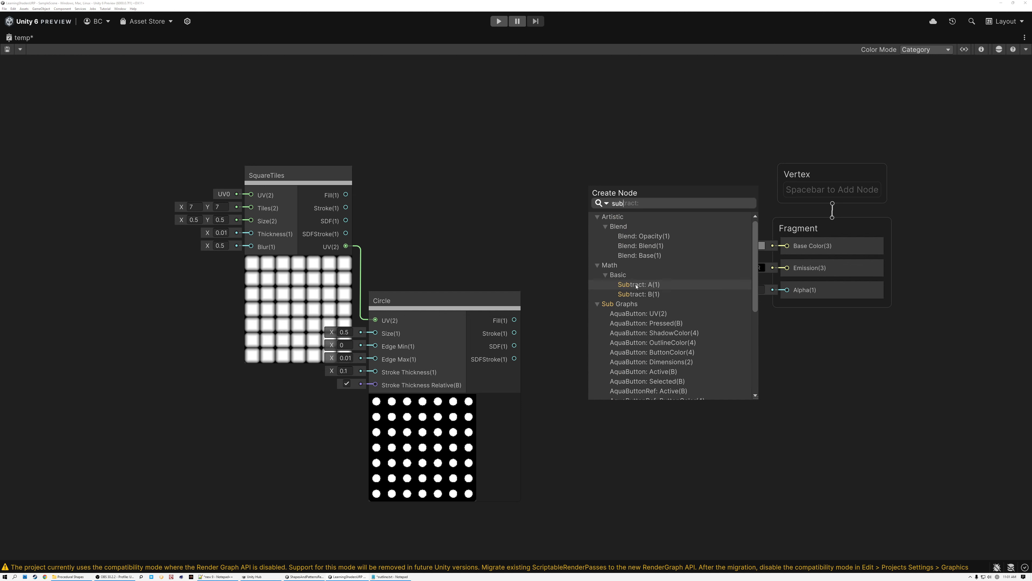
click(636, 285)
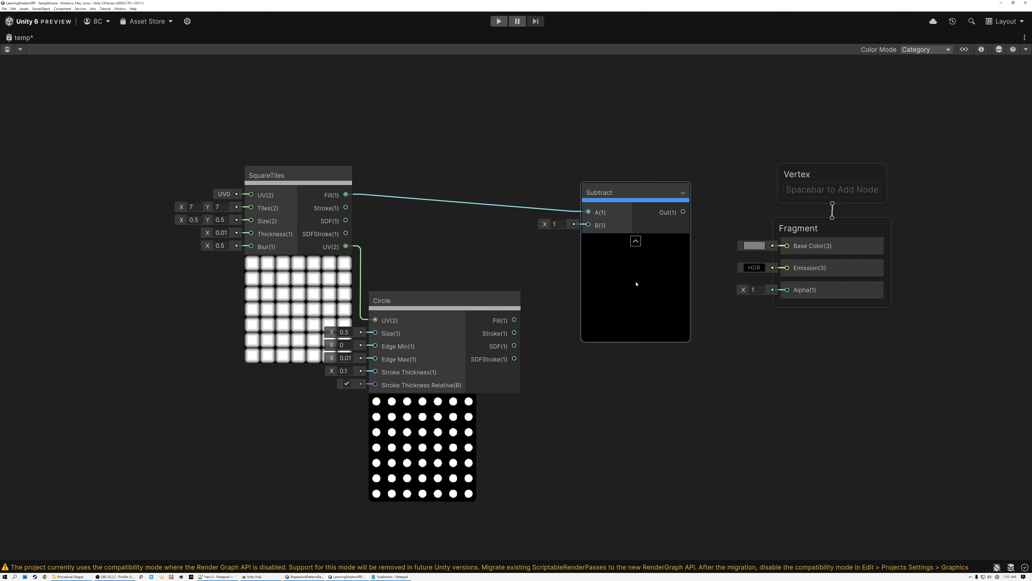
drag(514, 320, 592, 221)
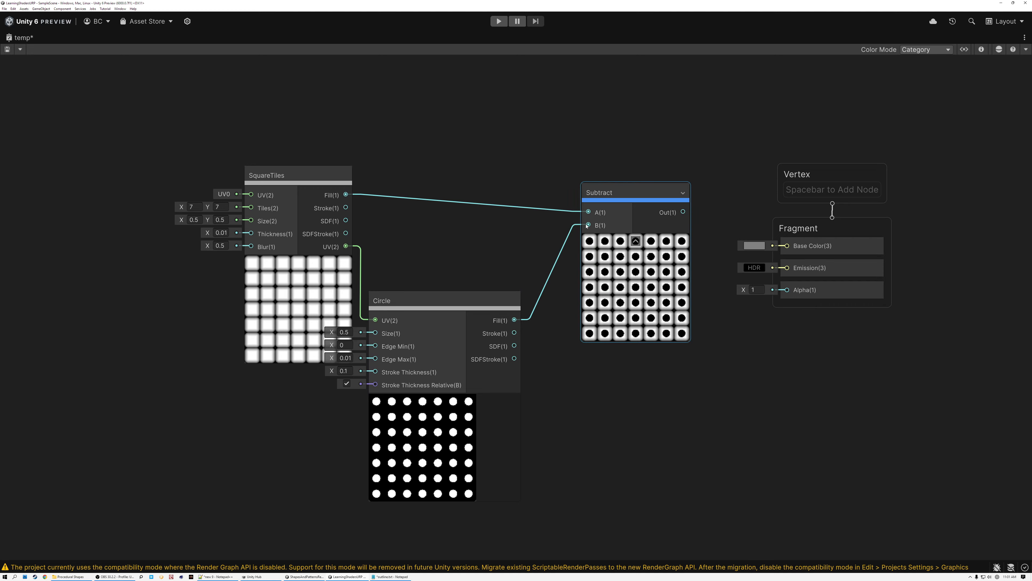
scroll(592, 220, up, 5)
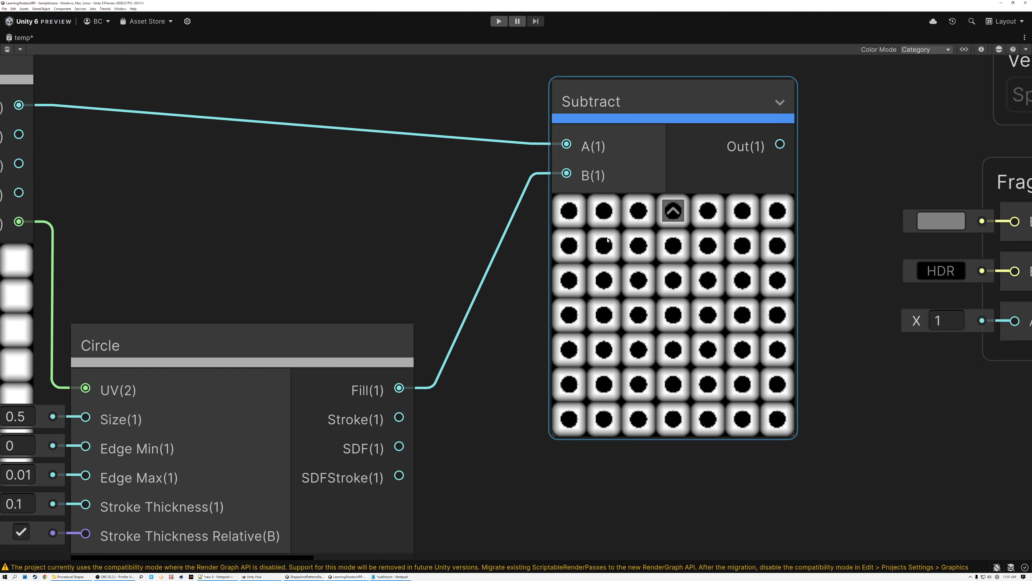
scroll(607, 250, down, 3)
- Move the Circle node clear of SquareTiles and set its Edge Max to 0.2
drag(356, 359, 410, 342)
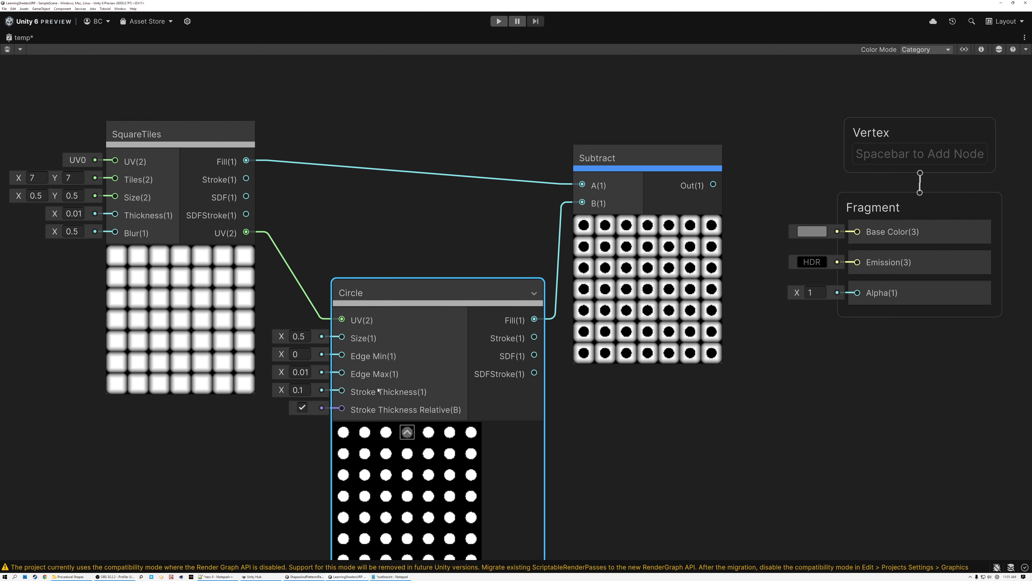
scroll(633, 247, up, 5)
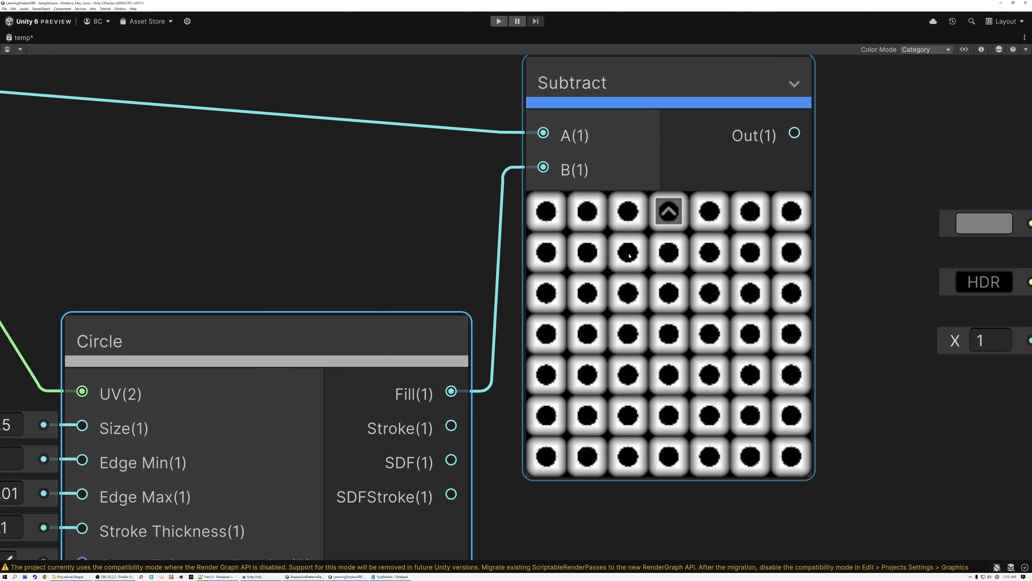
scroll(629, 255, down, 4)
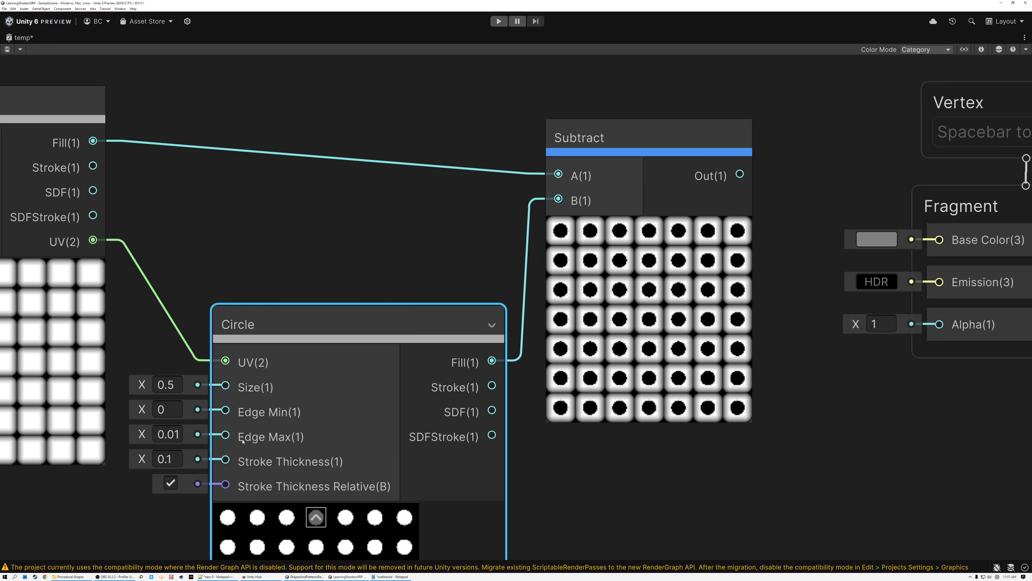
click(168, 434)
text(0.2)
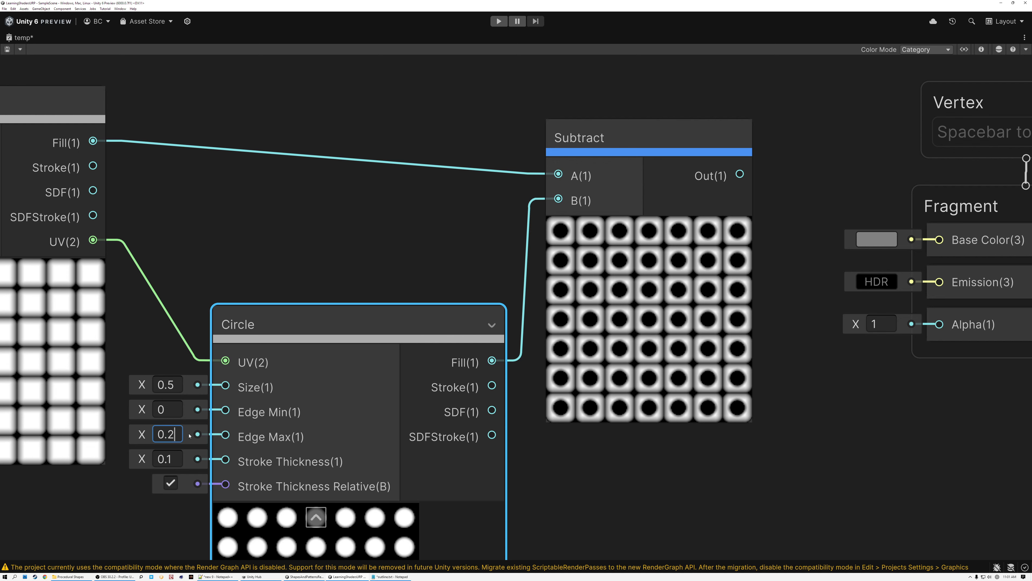
scroll(554, 256, down, 4)
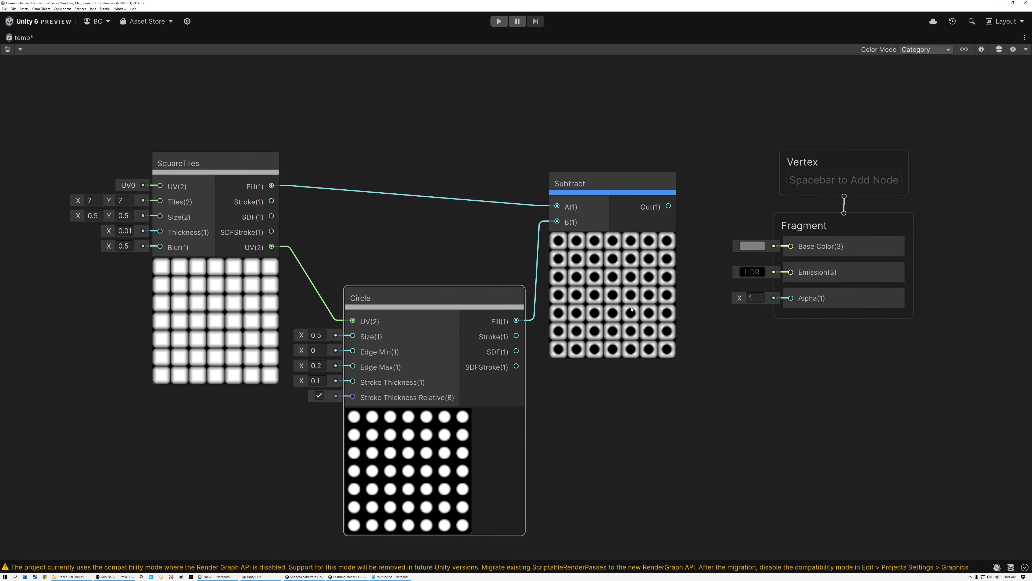
- Examine the SquareTiles, Circle and Subtract node previews in the graph up close
click(216, 163)
scroll(127, 175, up, 4)
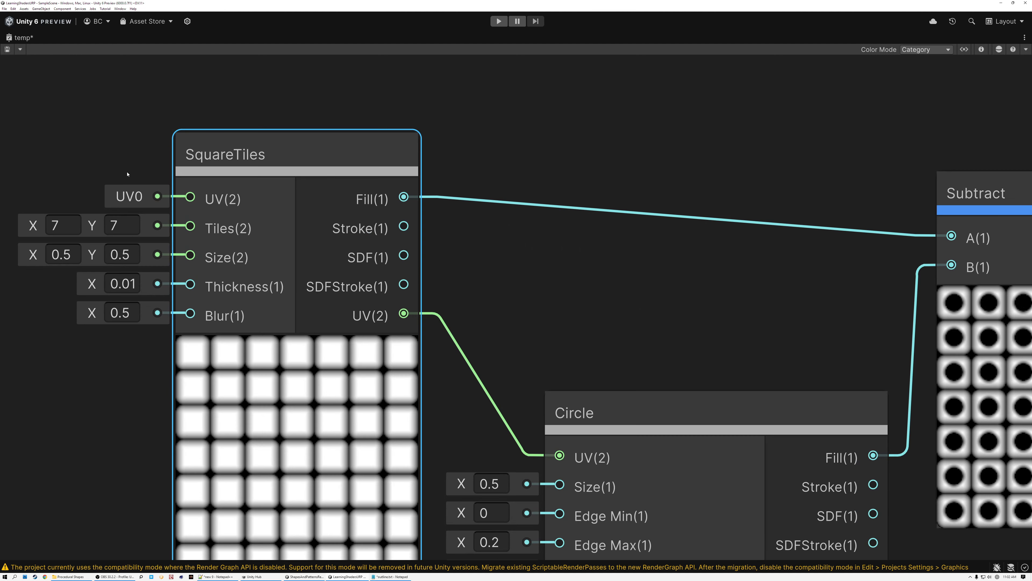
middle_drag(301, 244, 310, 208)
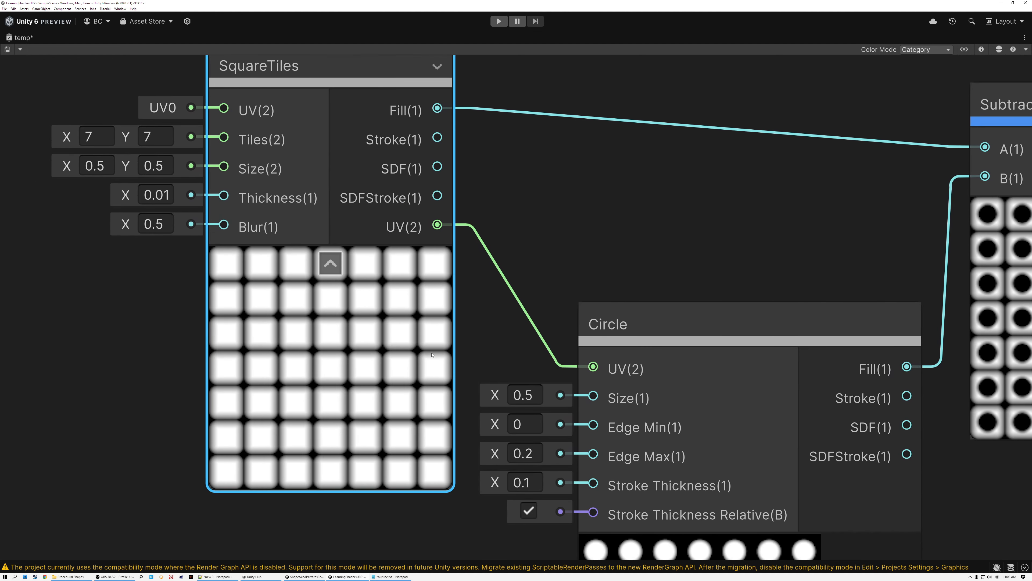
scroll(434, 356, down, 4)
middle_drag(455, 339, 355, 306)
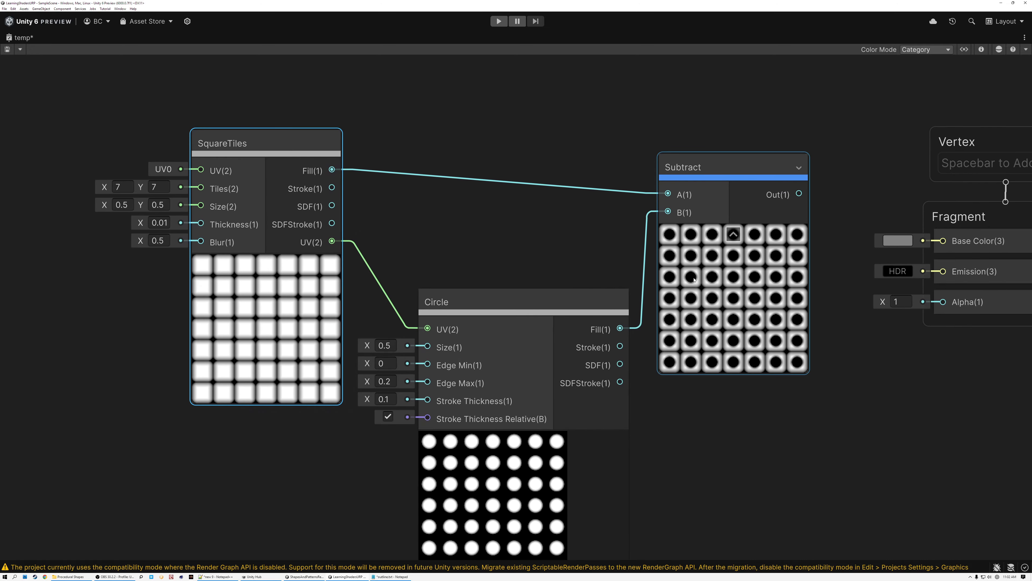
scroll(690, 281, up, 5)
scroll(689, 289, down, 6)
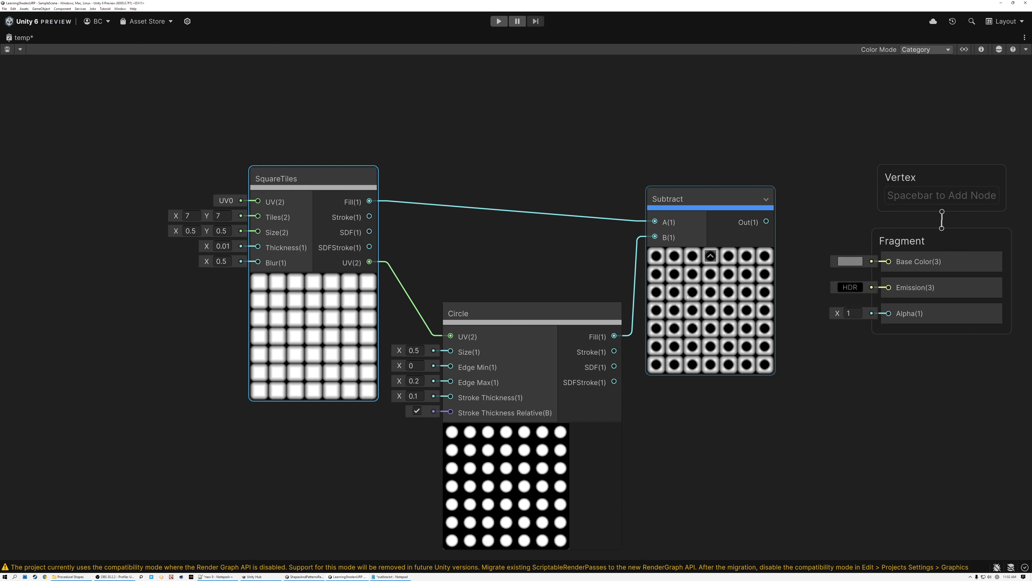
- Lower SquareTiles slightly so its Fill output lines up with Subtract's A input, and inspect its tile preview
drag(305, 187, 306, 209)
scroll(288, 347, up, 4)
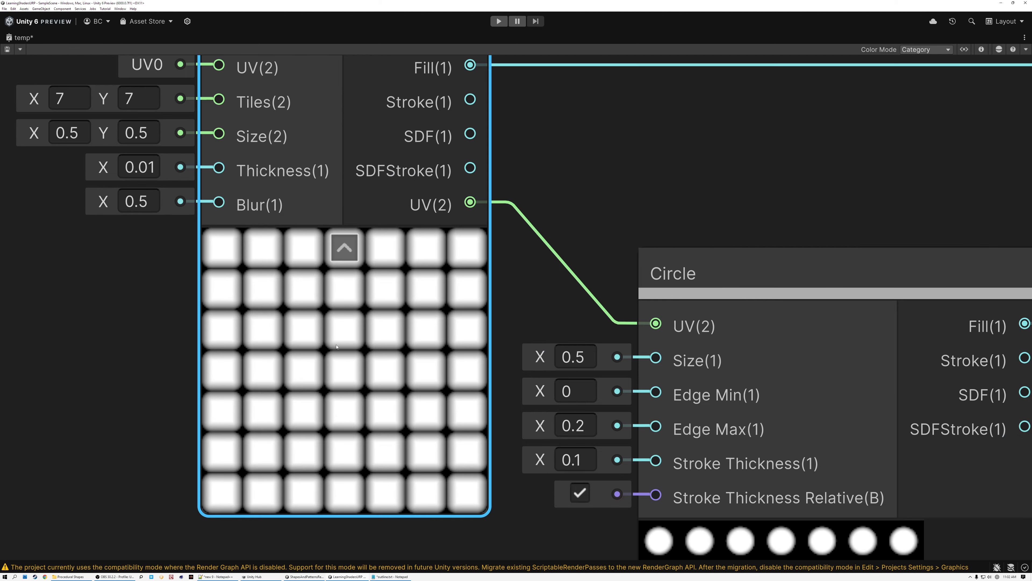
middle_drag(337, 346, 409, 311)
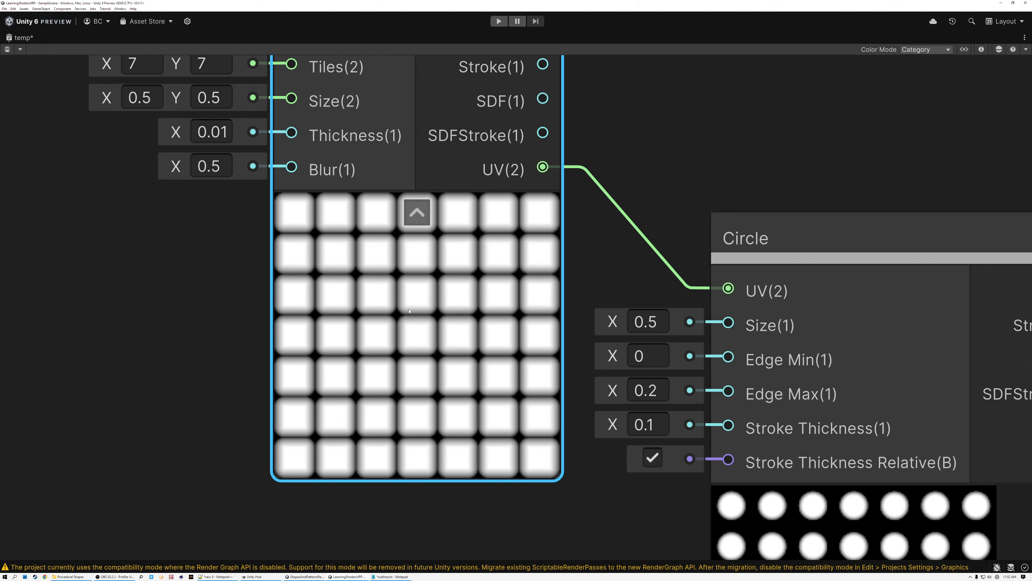
scroll(409, 311, down, 2)
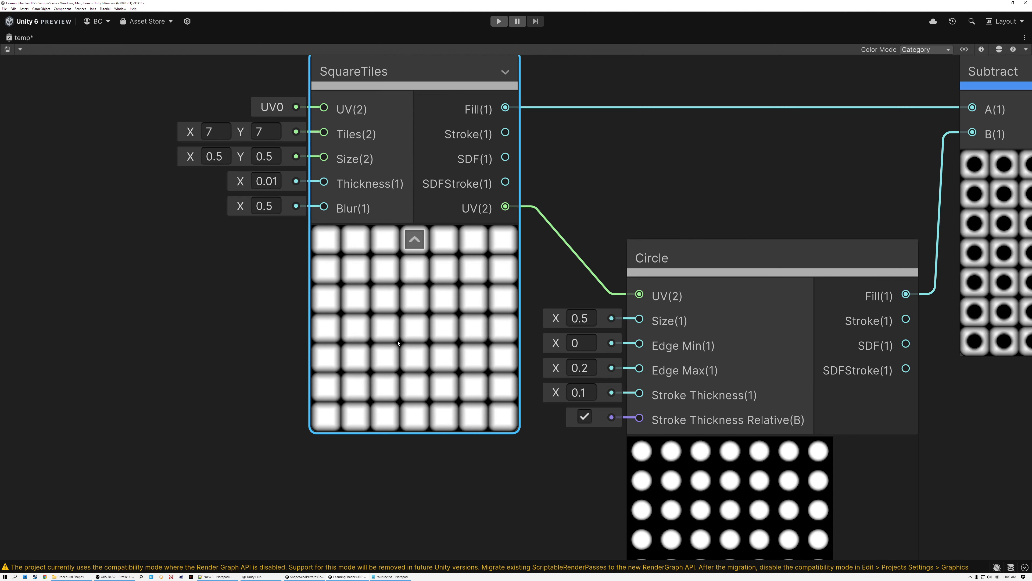
scroll(397, 343, down, 2)
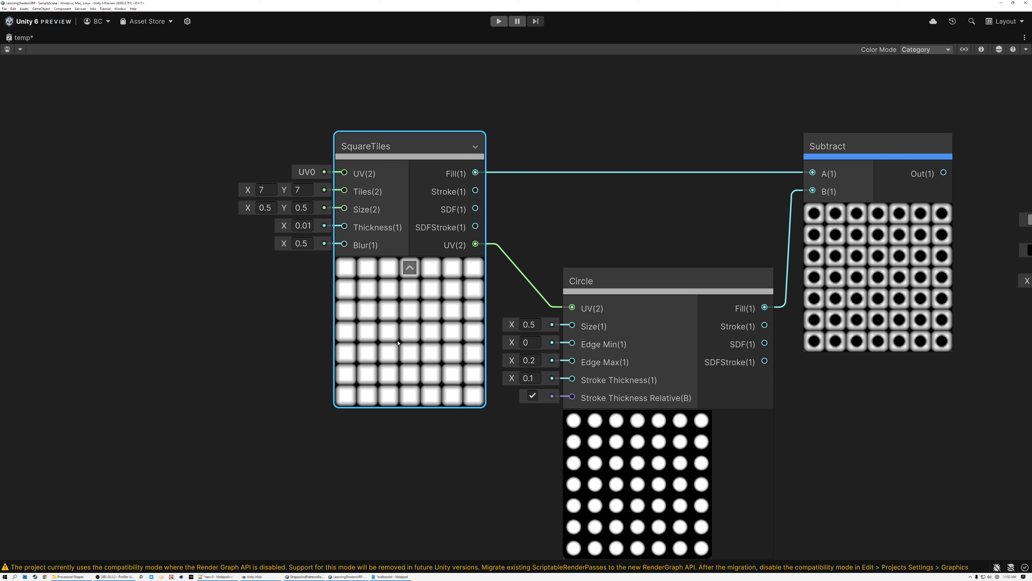
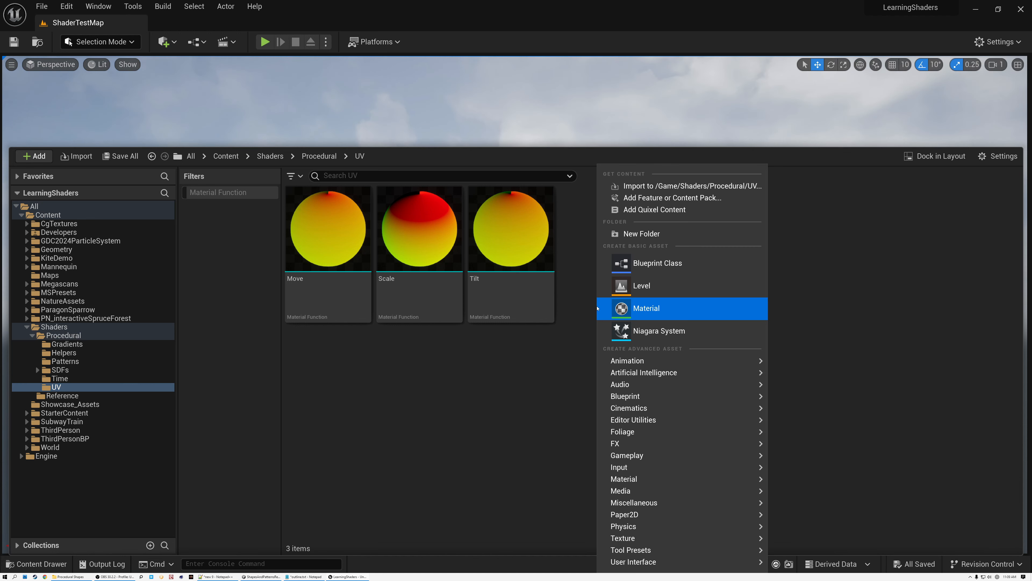
- In Unreal Engine, create a material function named GridTiles in the Procedural/UV folder and open it
mouse_move(657, 479)
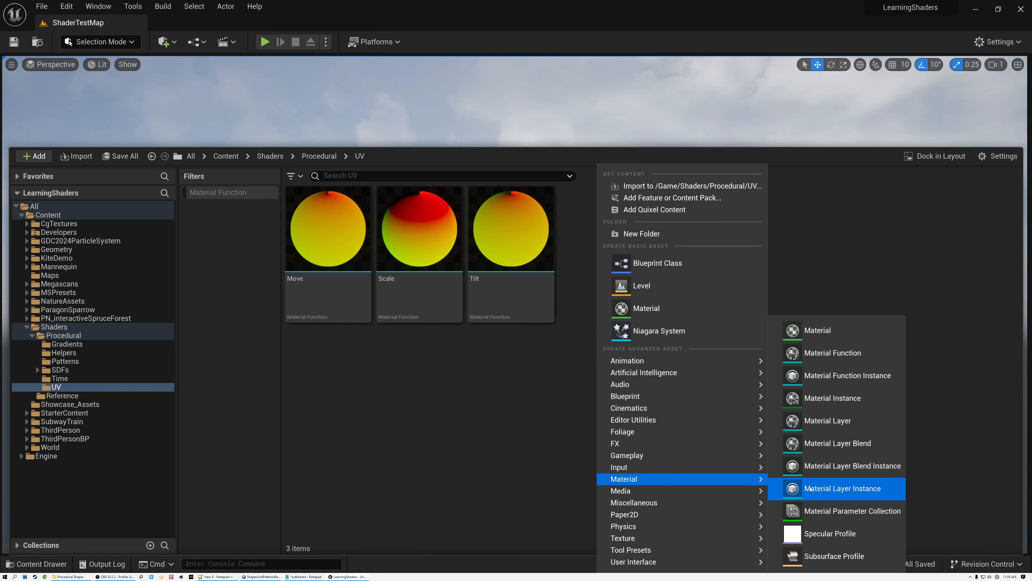
click(829, 353)
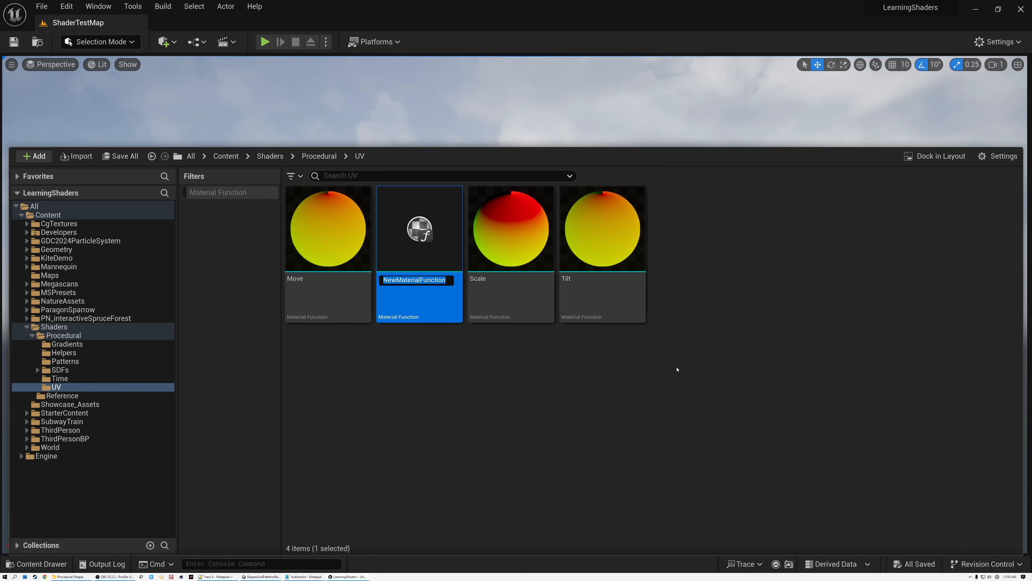
text(Grid)
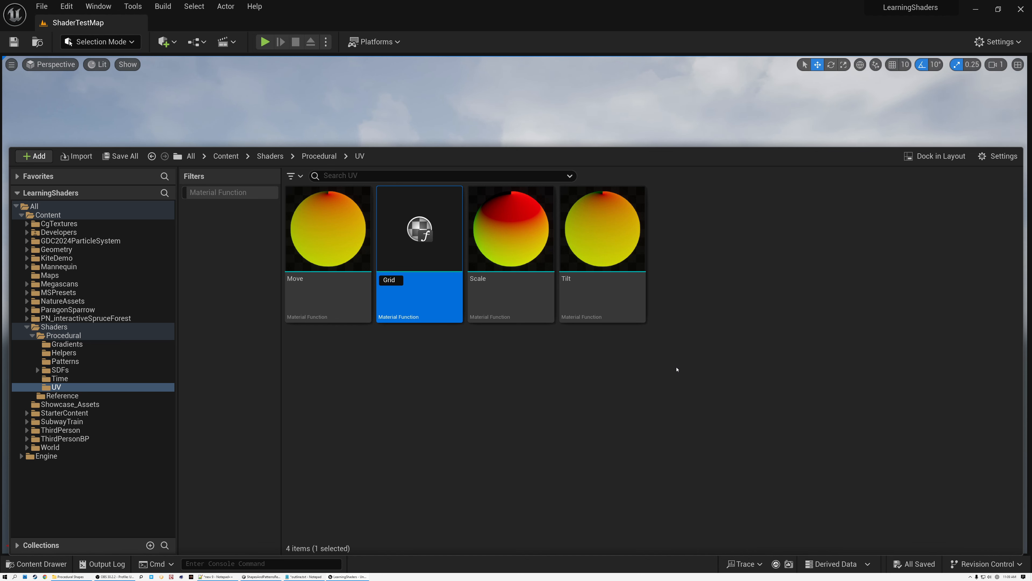
key(Return)
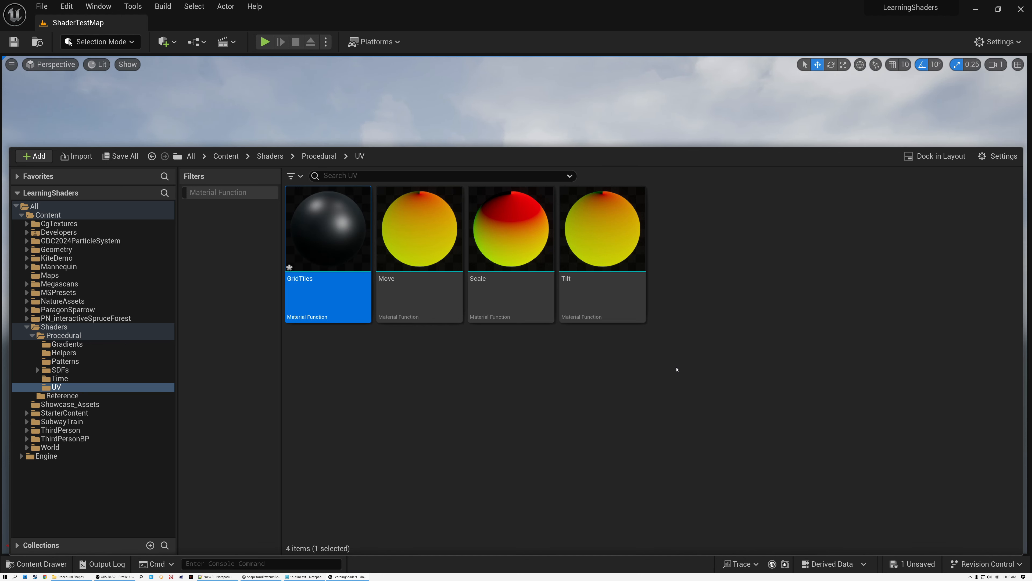
double_click(341, 260)
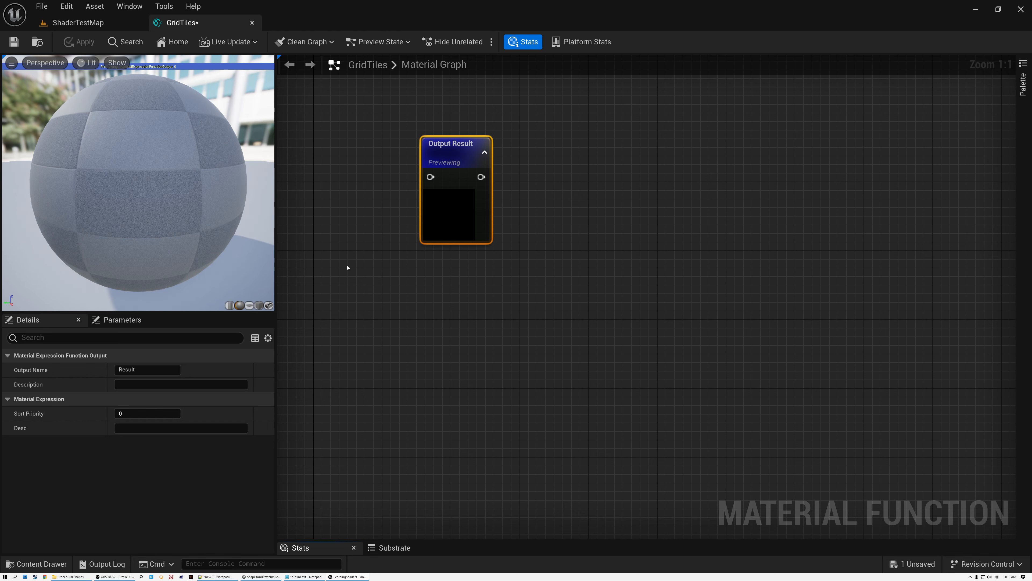
- Add a FunctionInput named UV before the Output Result node and enable using its preview value as default
right_drag(377, 202, 658, 281)
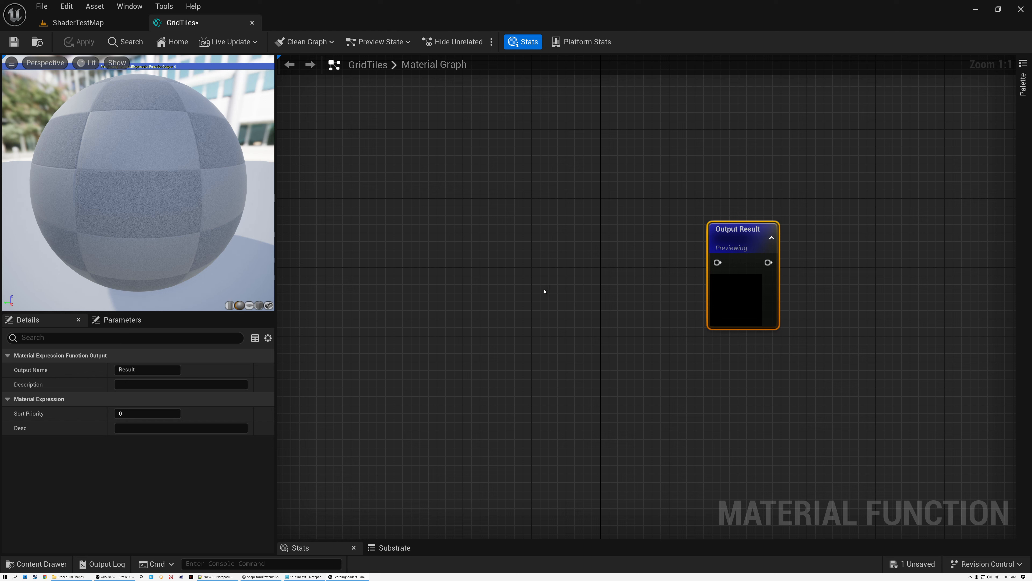
right_click(389, 215)
text(inpu)
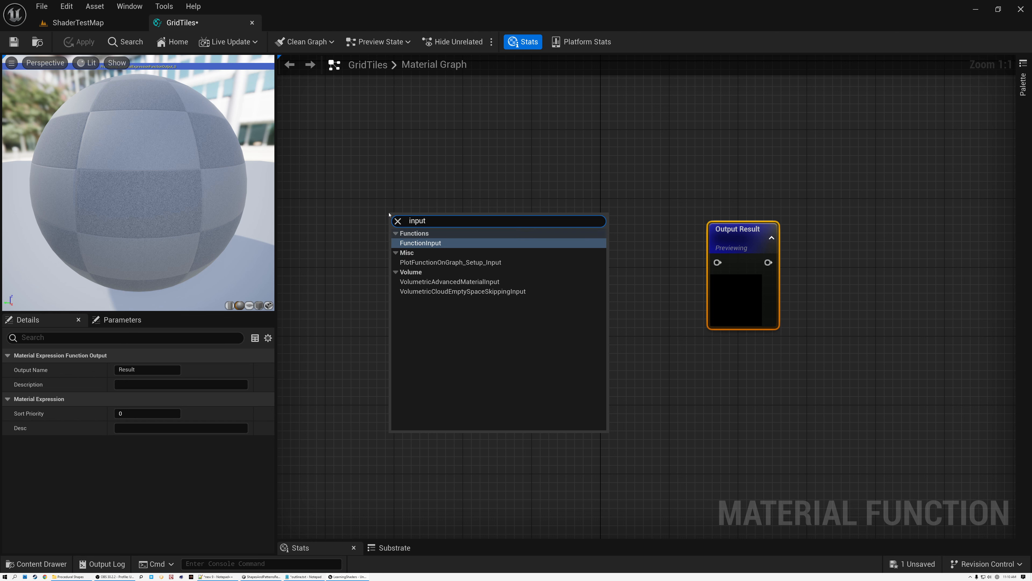
text(t)
click(420, 243)
click(137, 368)
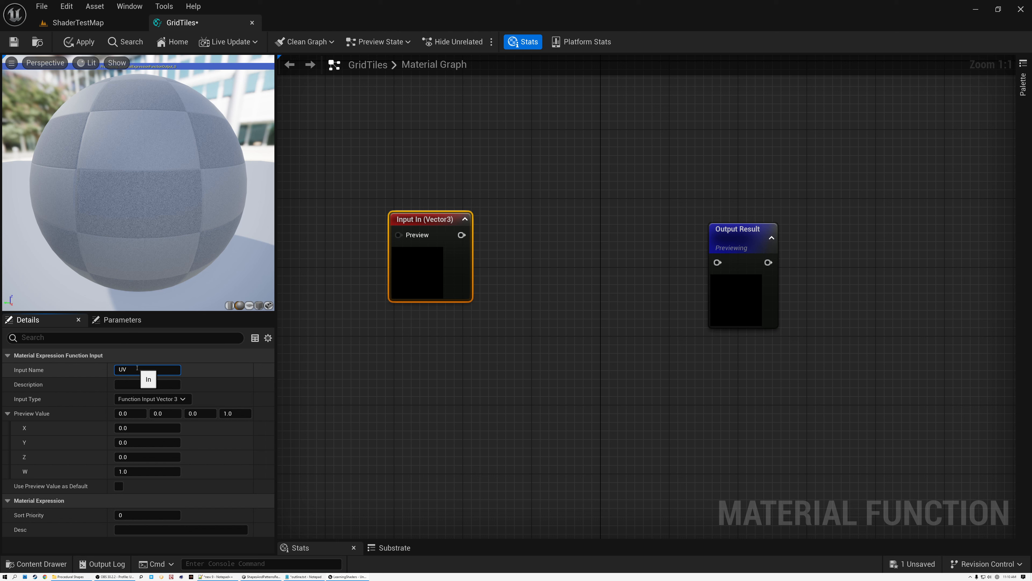
key(Return)
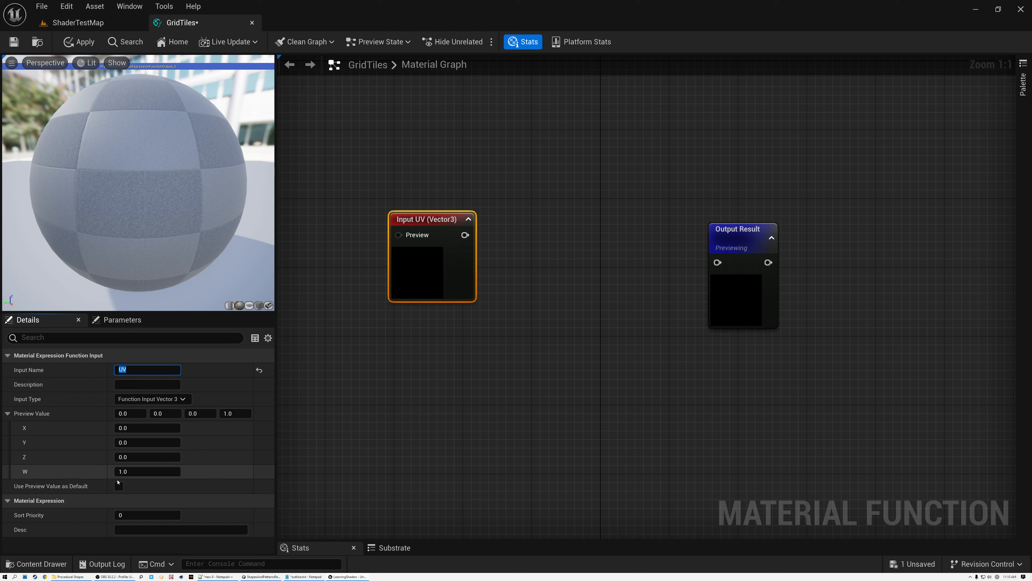
click(122, 488)
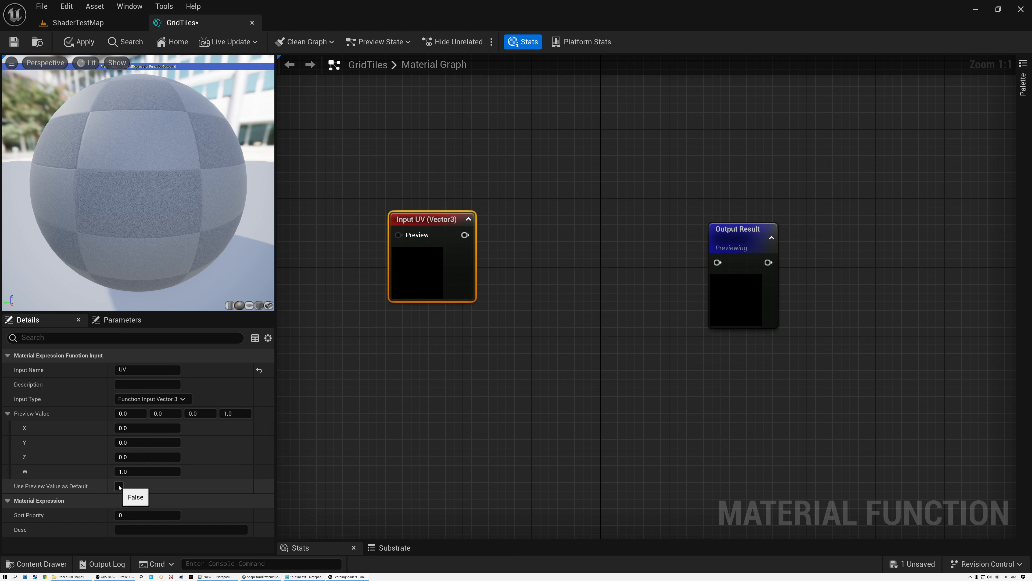
- Add a TextureCoordinate node, connect it to the UV input's Preview, and place the UV input right beside it
right_drag(399, 340, 597, 341)
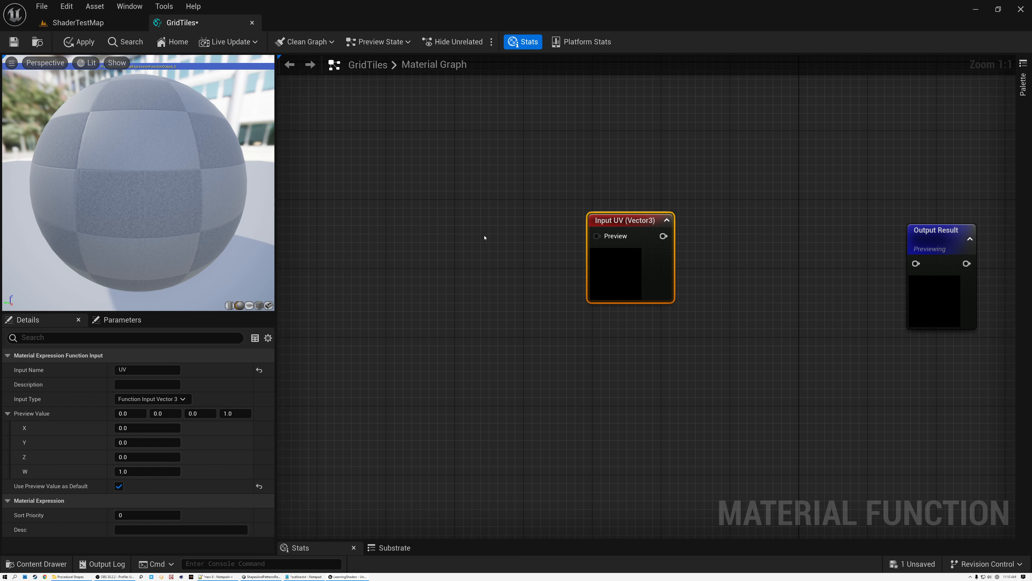
right_click(425, 203)
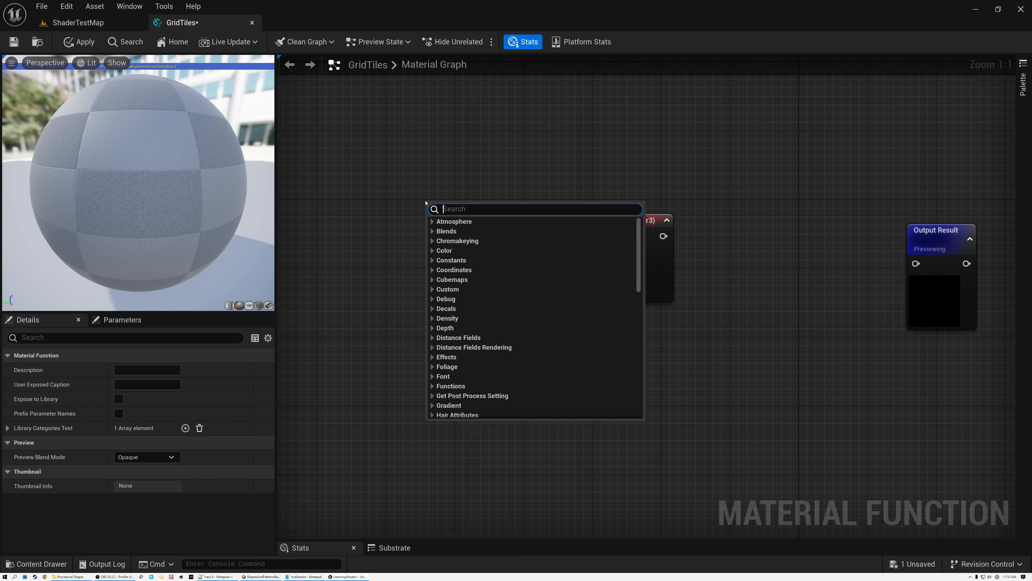
text(tex)
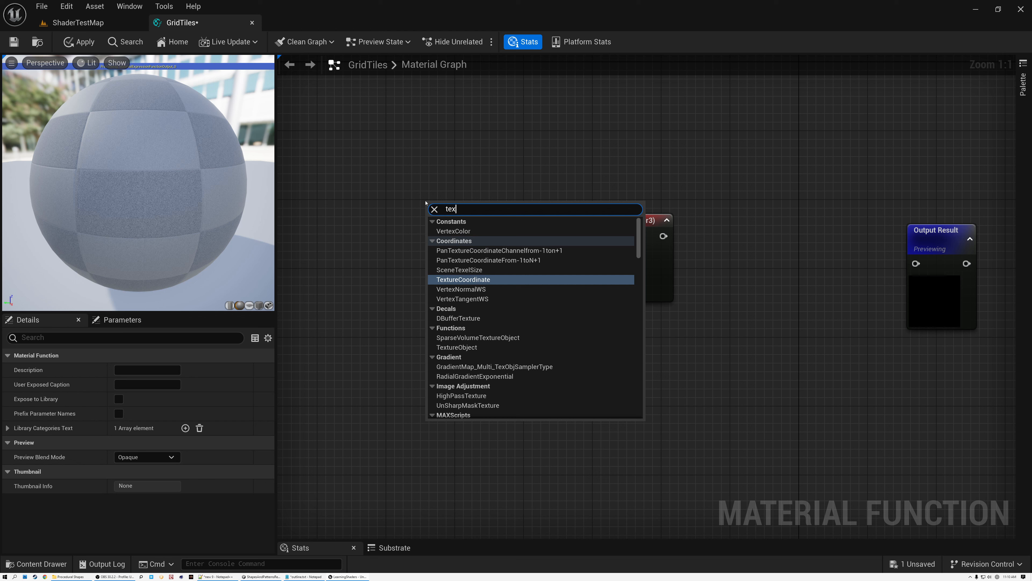
click(463, 280)
drag(515, 223, 556, 210)
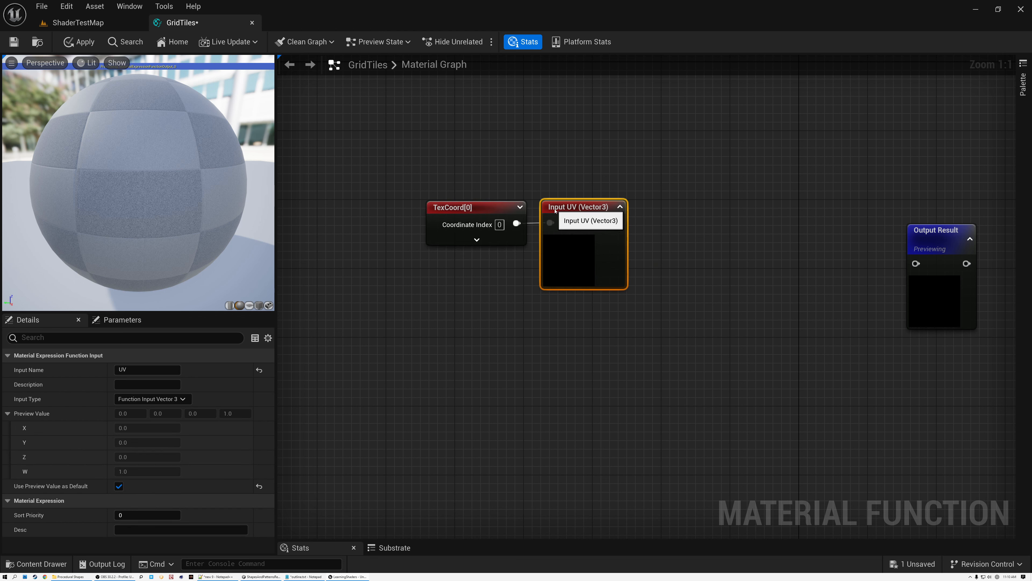
- Add a second FunctionInput below the TexCoord and UV nodes and name it Tile U
right_click(384, 295)
text(tile)
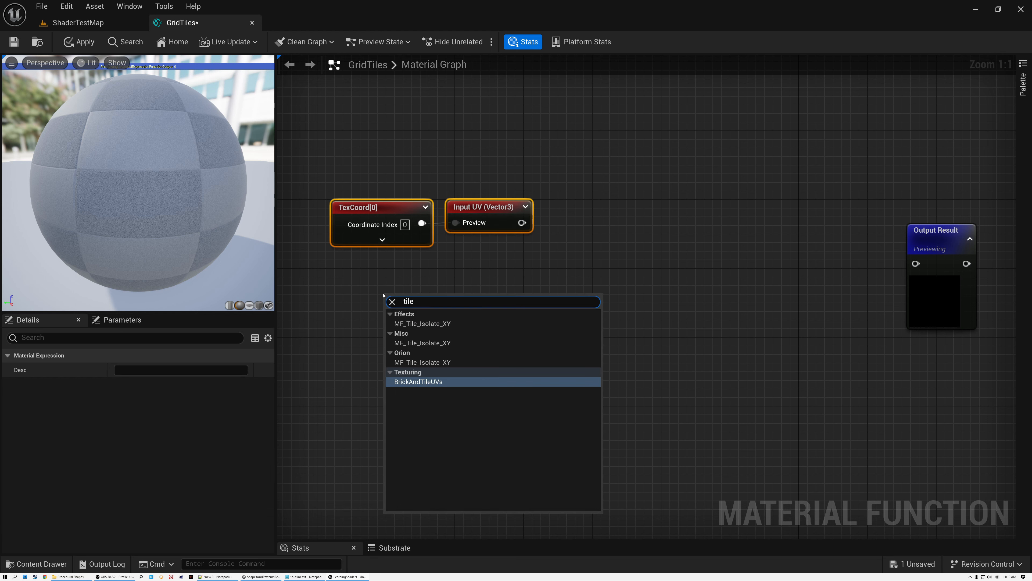
key(BackSpace)
key(BackSpace)
key(BackSpace)
key(BackSpace)
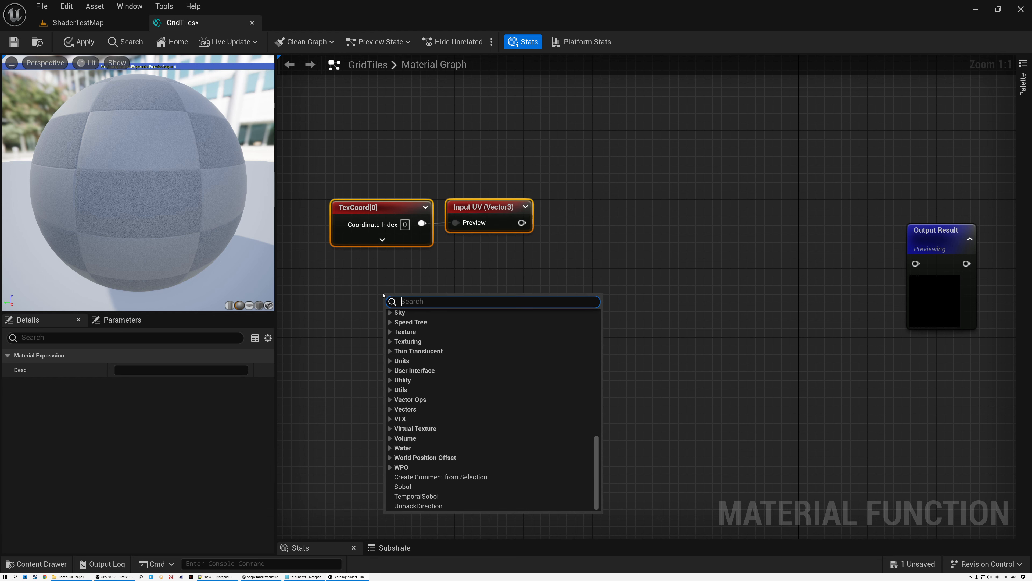
text(input)
key(Return)
click(134, 370)
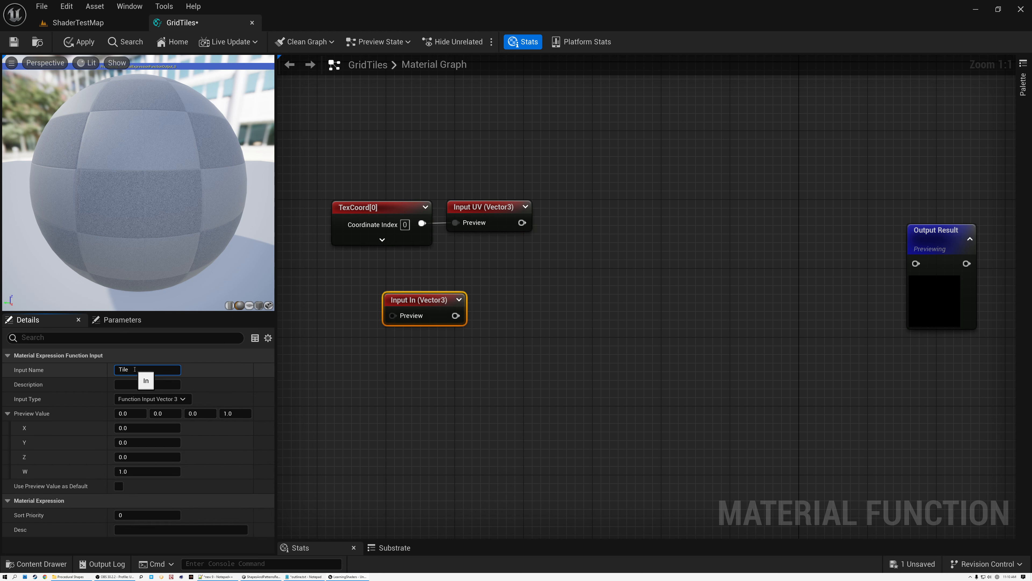
text(Tile U)
key(Return)
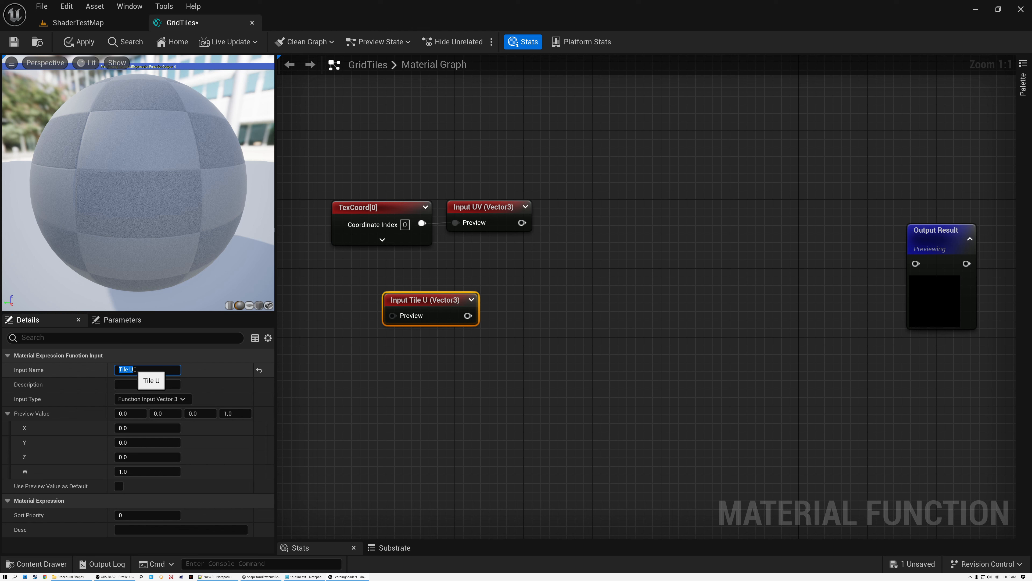
- Make the Tile U input use its preview value as default, with the preview X set to 4
click(439, 299)
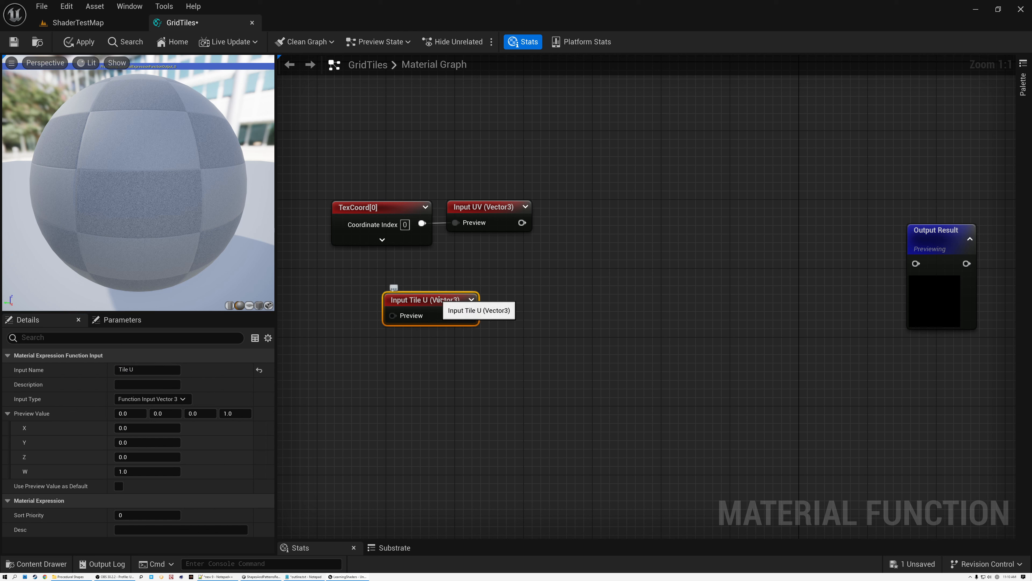
click(118, 487)
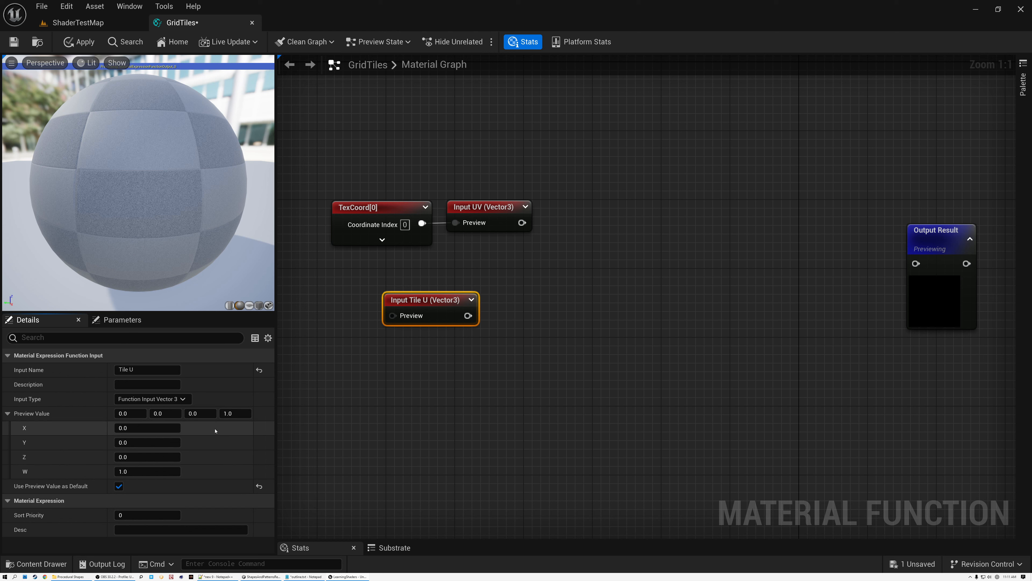
click(136, 412)
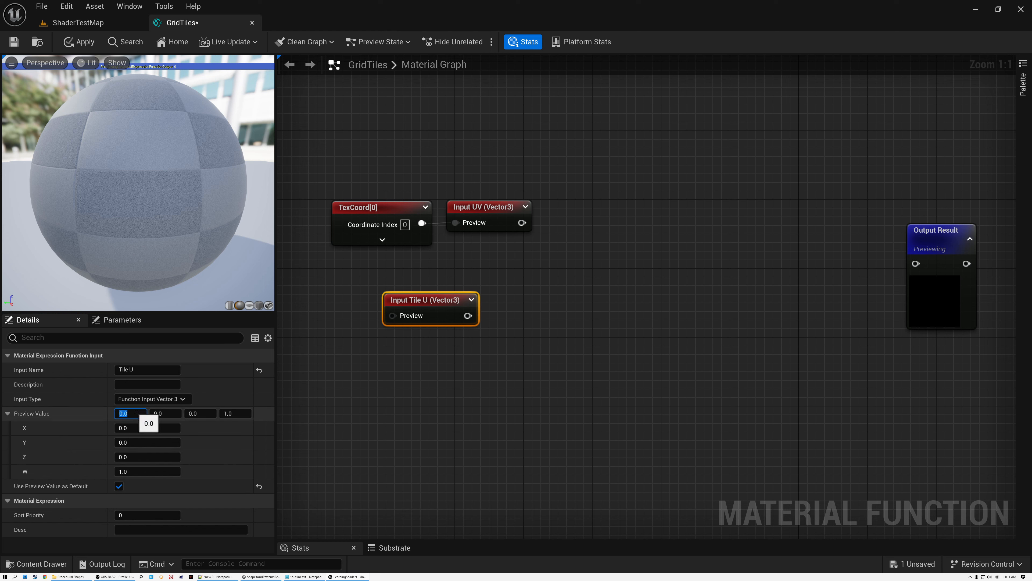
text(4)
key(Return)
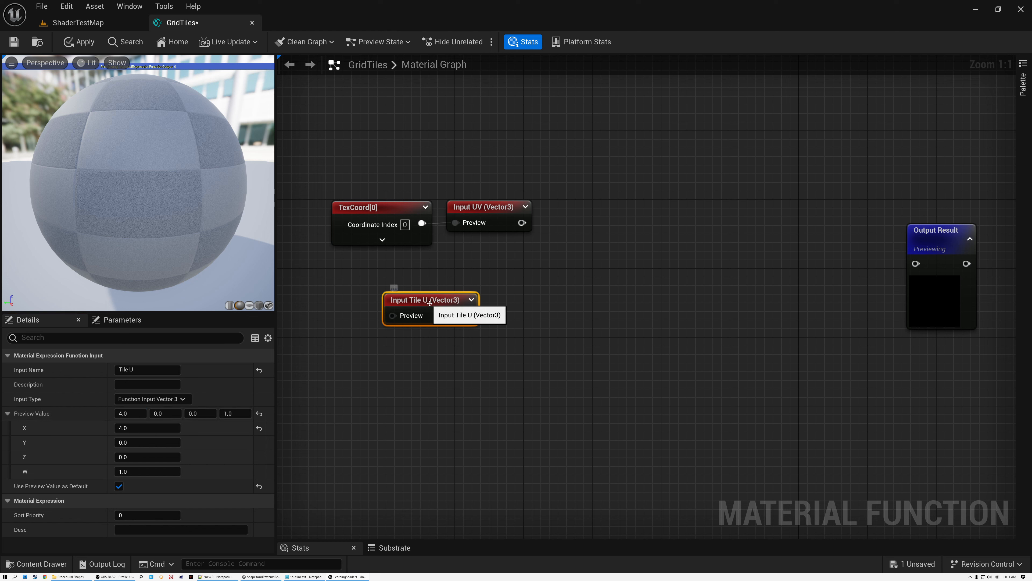
- Duplicate the Tile U input, place the copy directly below it and rename the copy TileV
key(ctrl+d)
drag(443, 305, 442, 344)
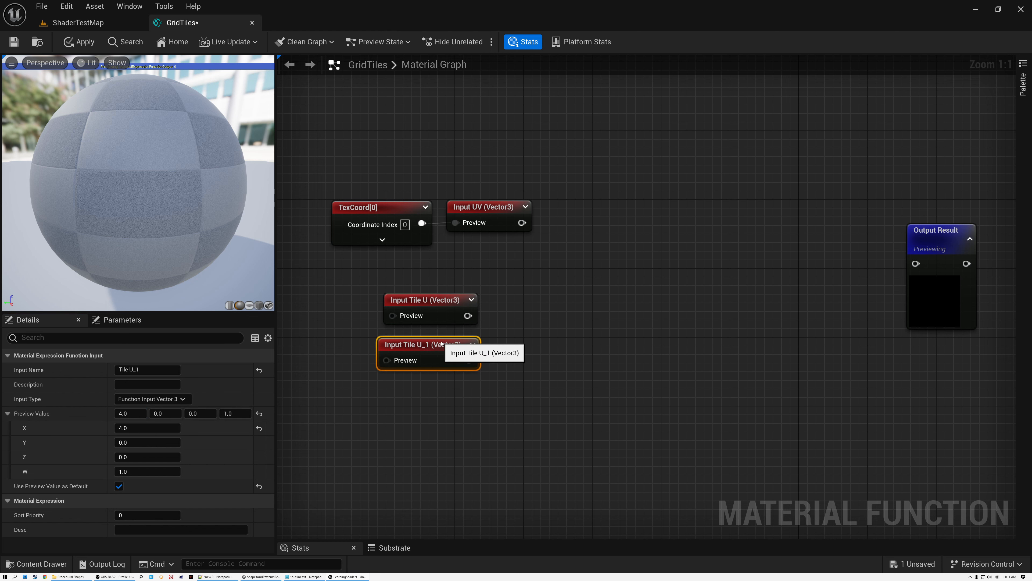
double_click(154, 368)
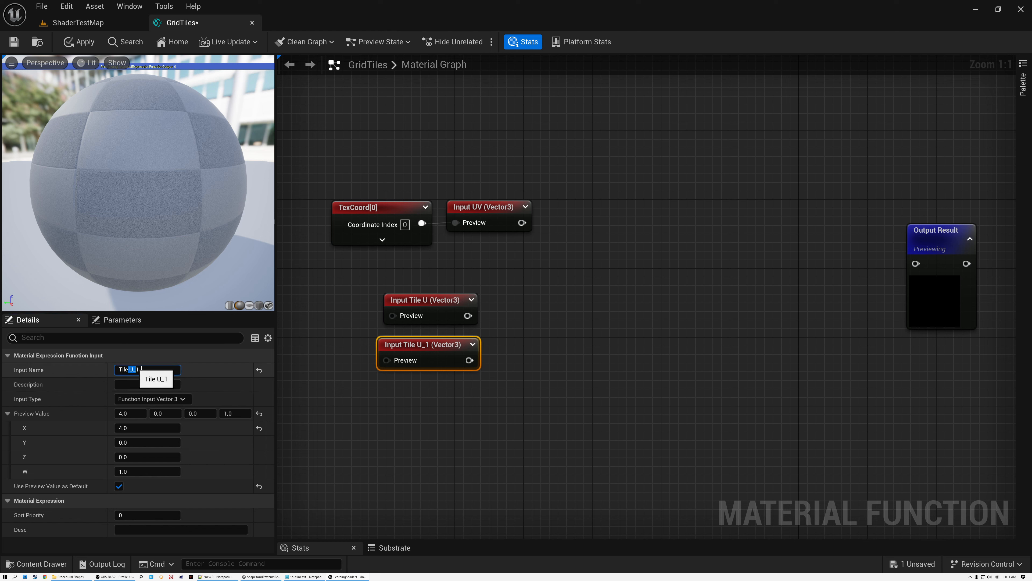
text(V)
key(Return)
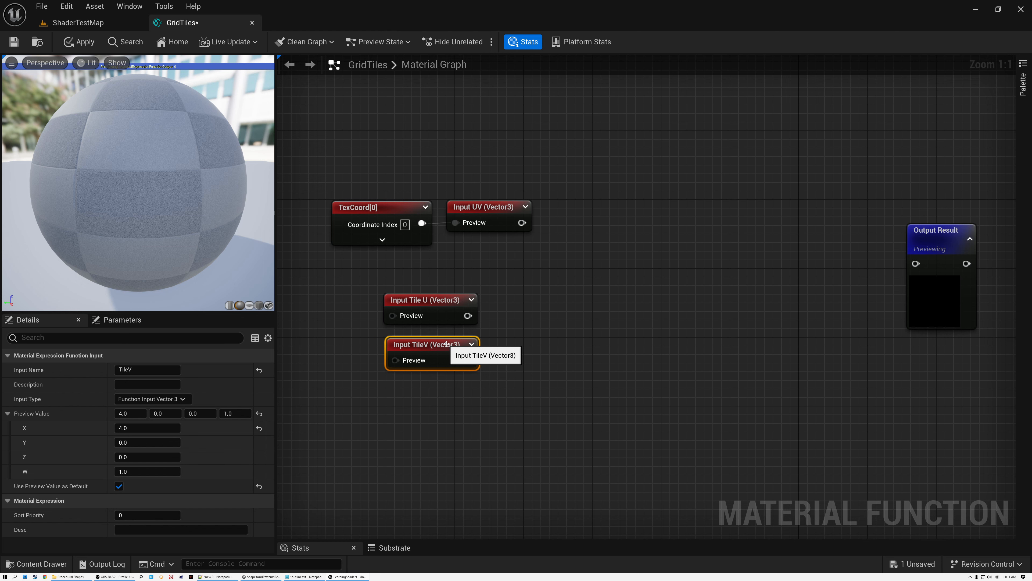
right_click(533, 300)
click(401, 300)
click(441, 345)
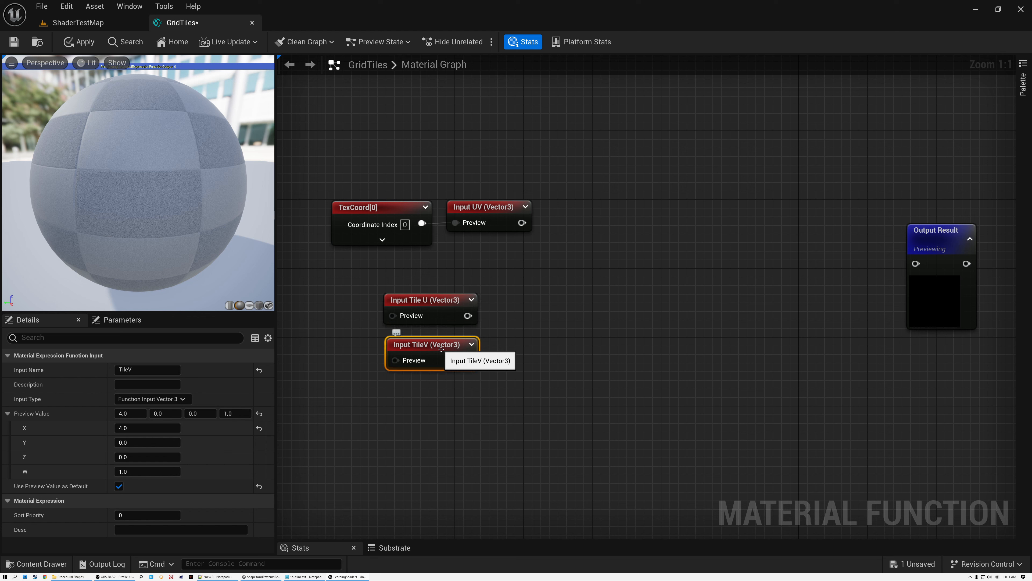
- Add an AppendVector node beside the tile inputs, connecting Tile U to A and TileV to B
right_click(512, 312)
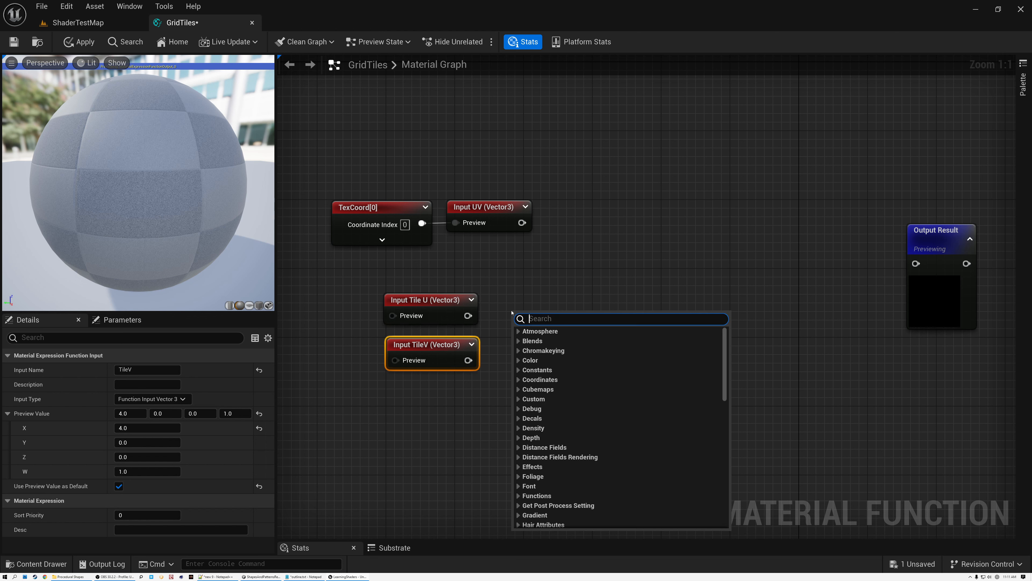
text(app)
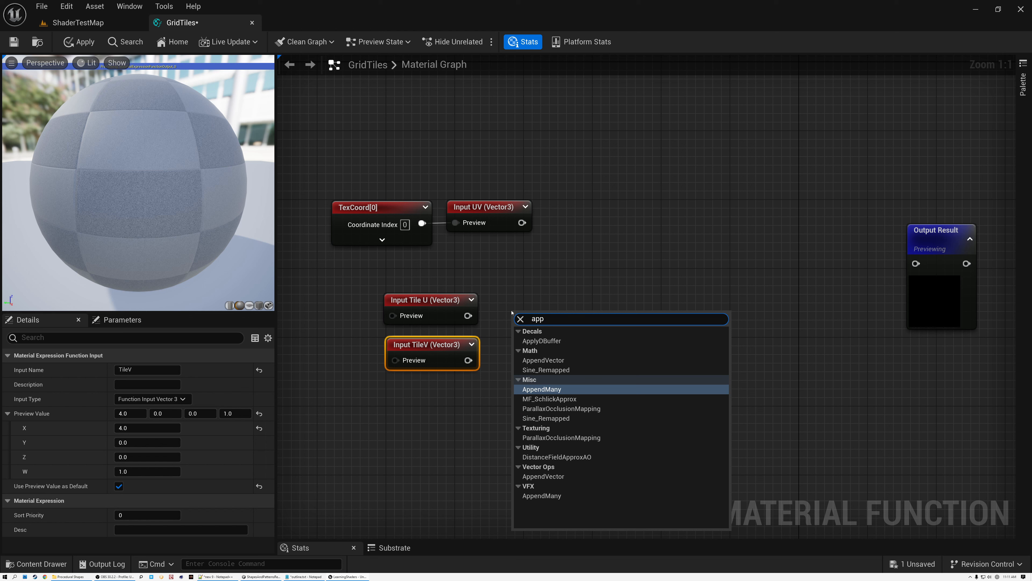
click(543, 360)
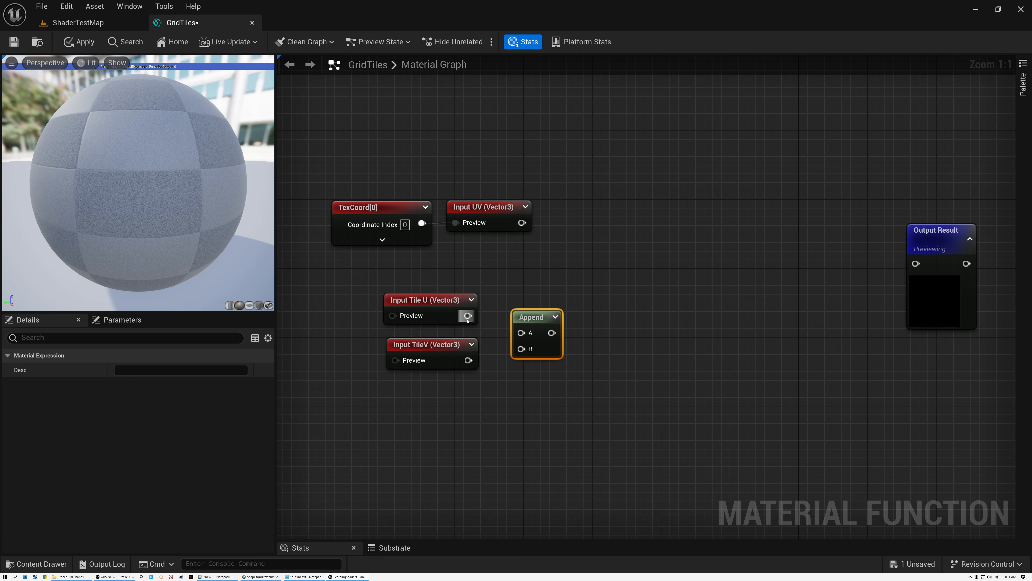
drag(468, 316, 521, 333)
click(467, 361)
drag(467, 360, 512, 313)
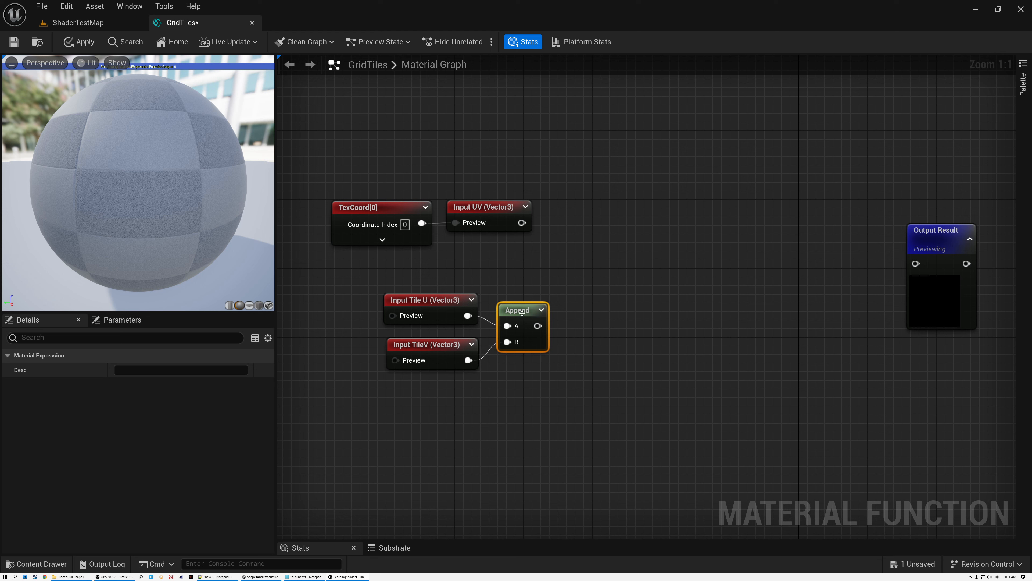
- Change the input type of both Tile U and TileV to Function Input Scalar and move the Append node closer to them
click(447, 301)
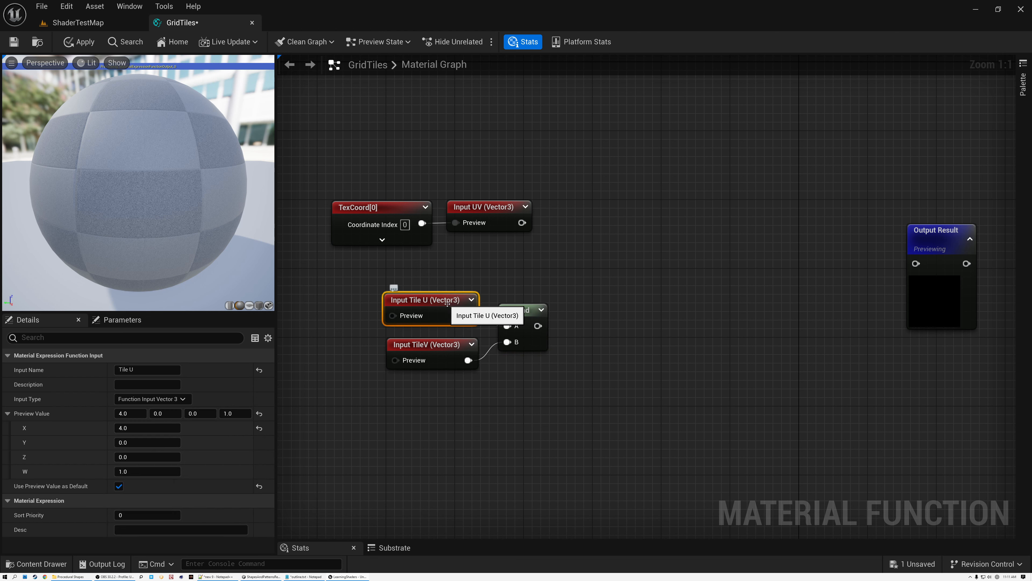
click(183, 399)
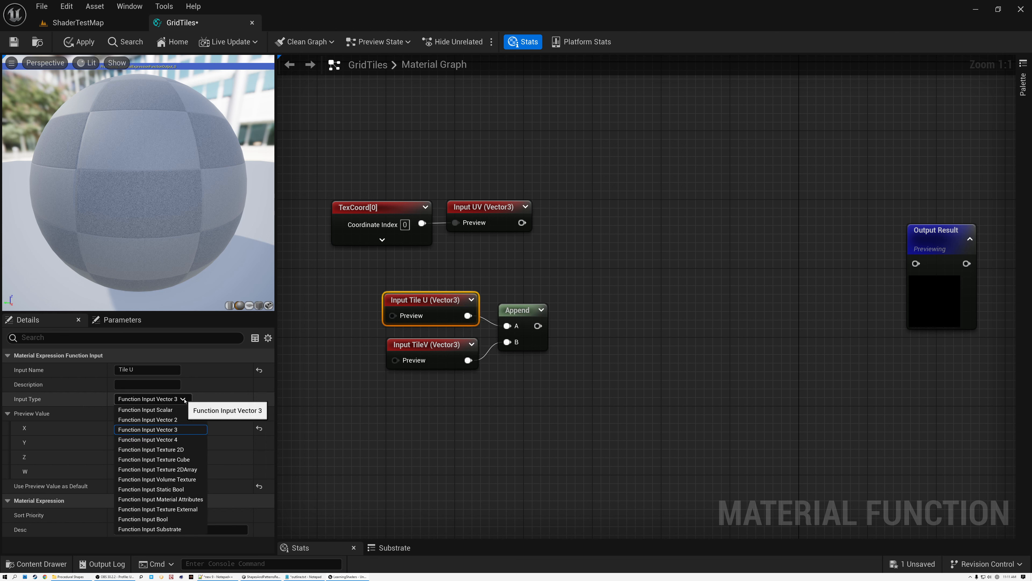
click(145, 409)
click(426, 345)
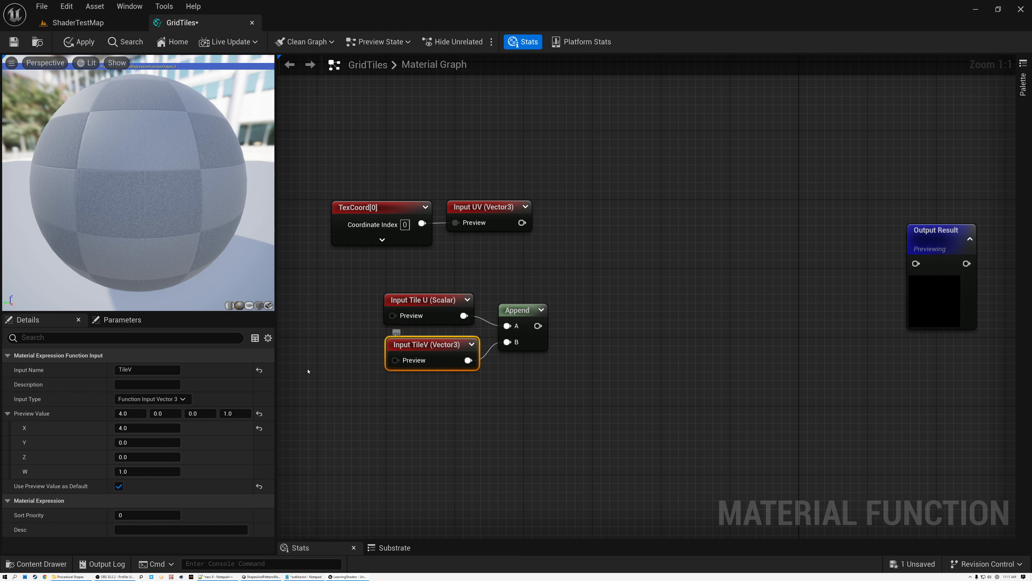
click(183, 399)
click(145, 409)
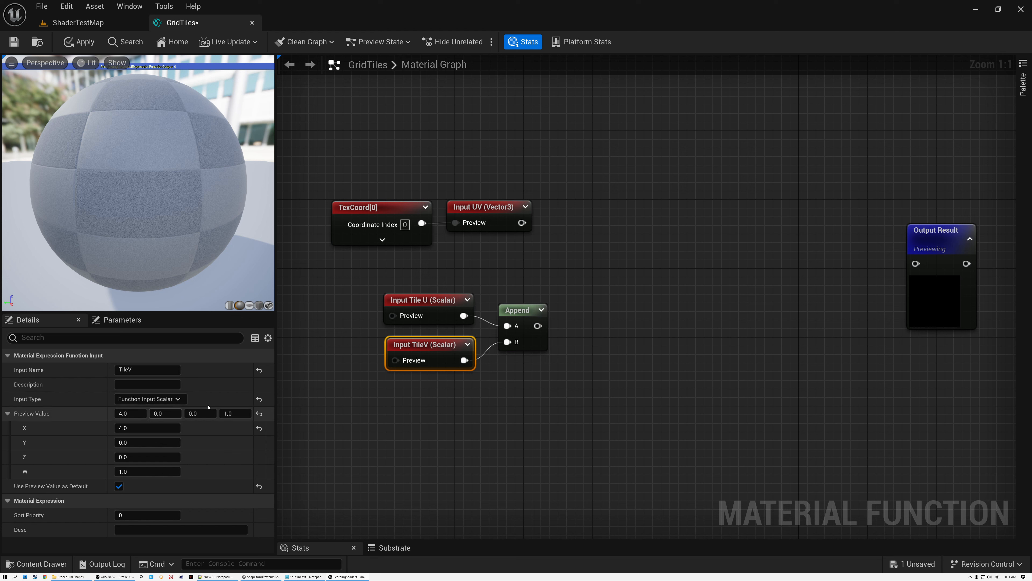
drag(520, 314, 511, 317)
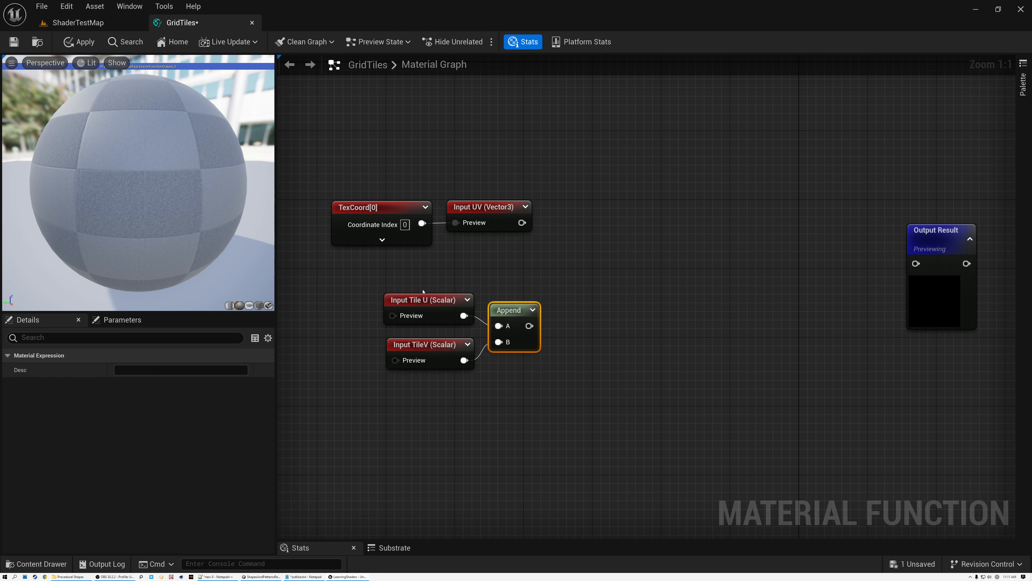
- Rename the TileV input as Tile V, with a space
click(426, 303)
click(428, 341)
click(430, 324)
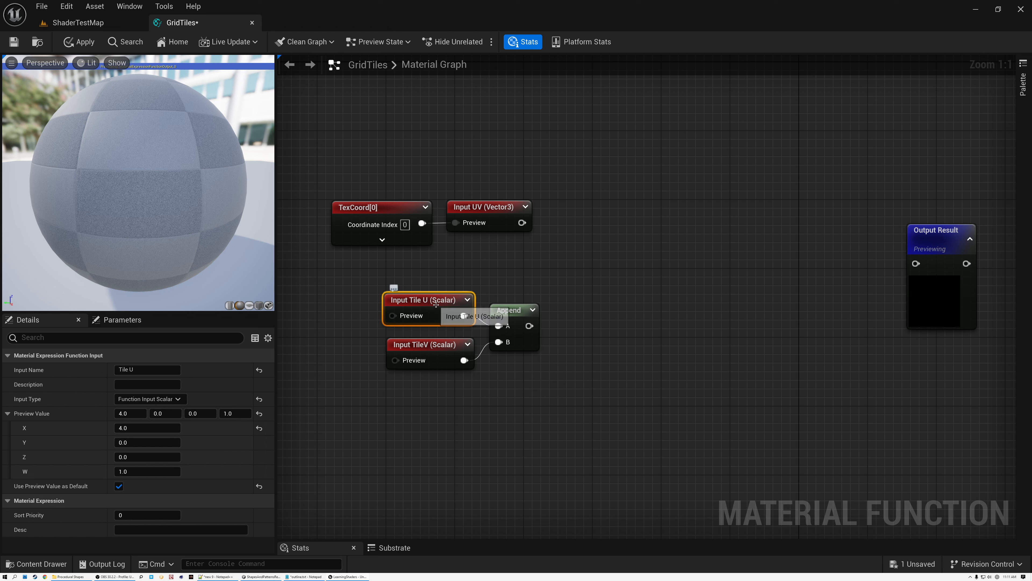
click(425, 343)
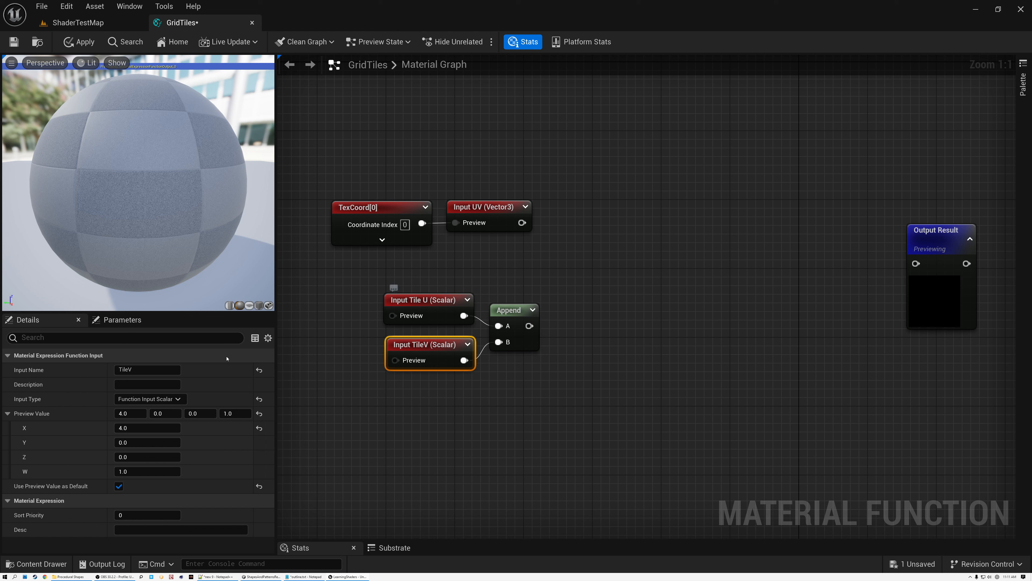
click(130, 370)
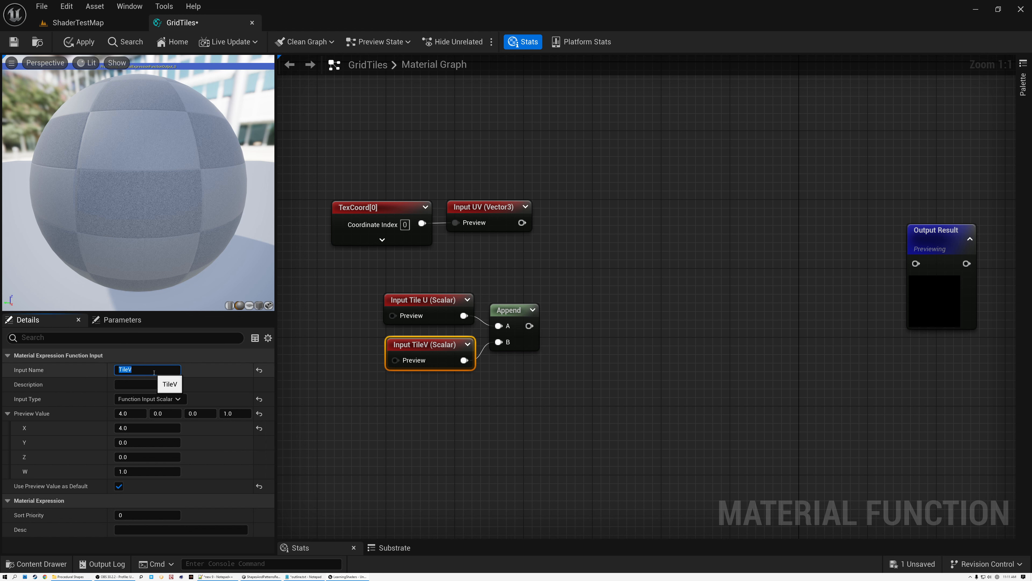
click(134, 372)
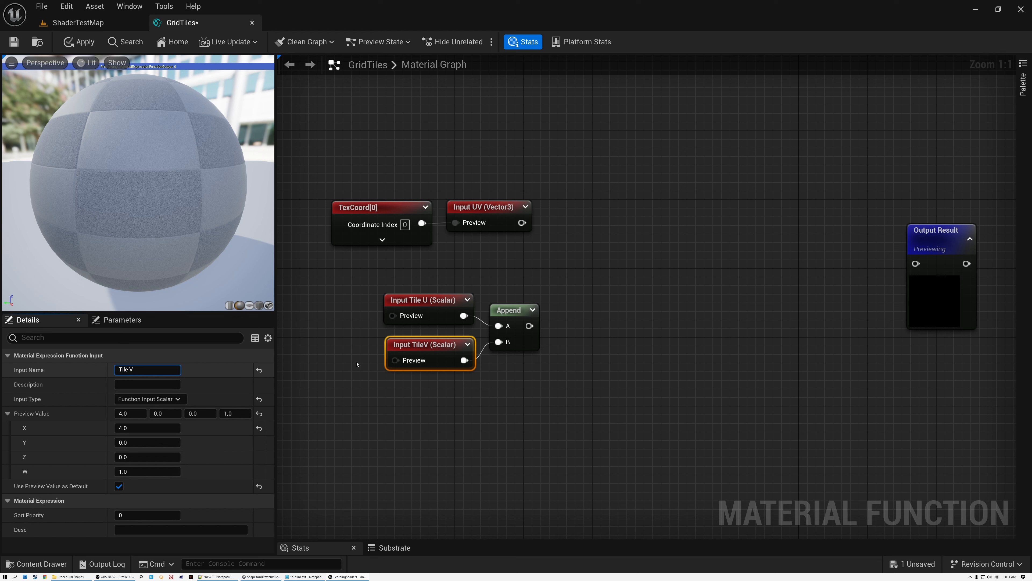
- Add a Multiply node that multiplies the UV input by the appended Tile U and Tile V inputs, shifting the tile nodes back slightly
click(634, 279)
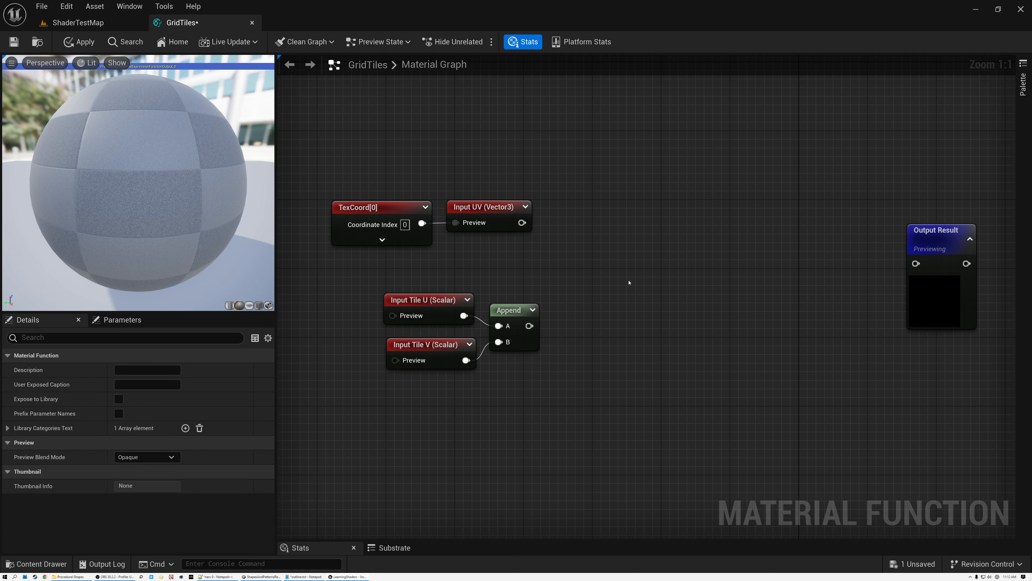
drag(441, 278, 543, 372)
drag(509, 309, 492, 309)
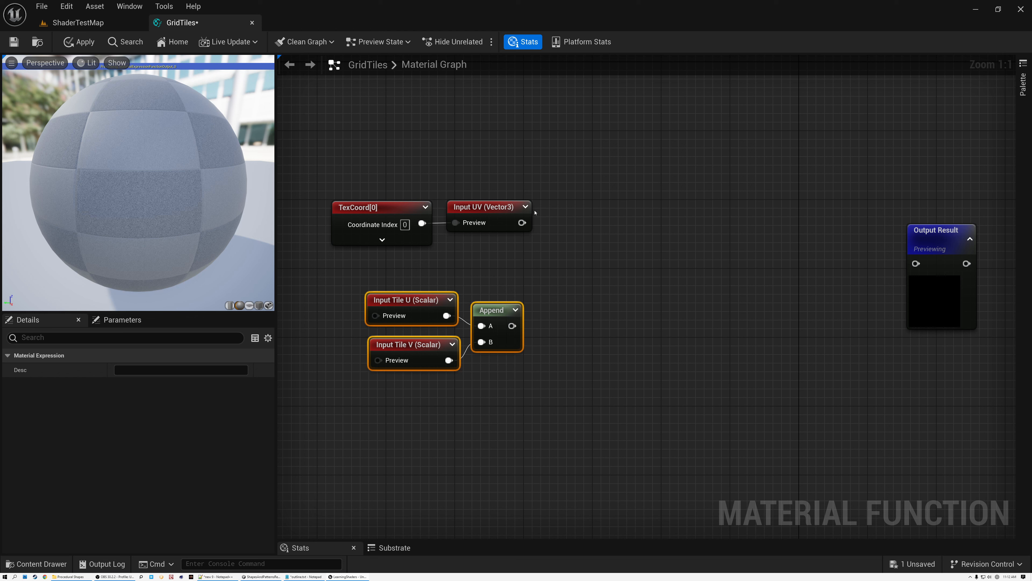
drag(522, 223, 575, 255)
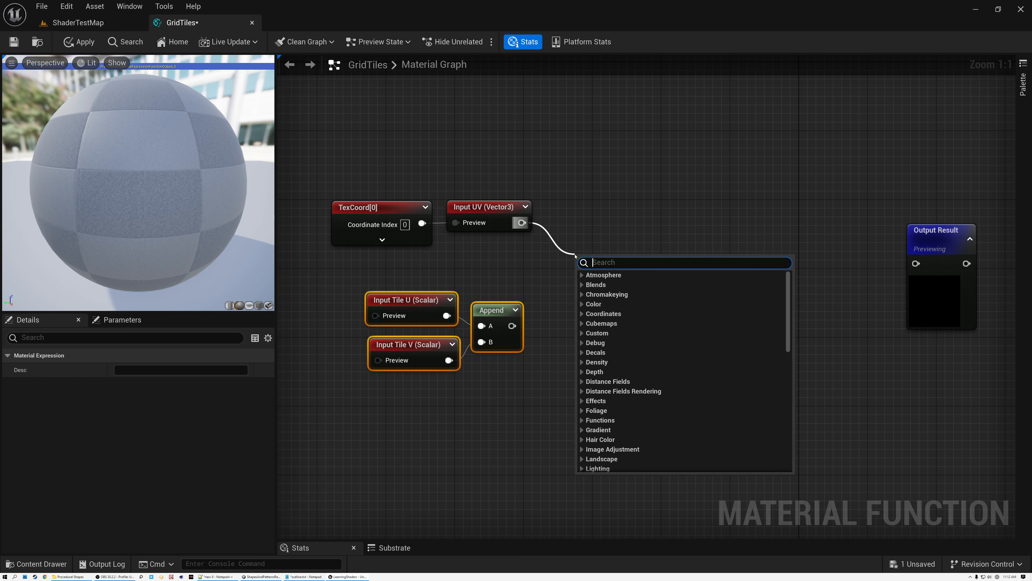
text(mult)
click(600, 334)
drag(512, 326, 576, 214)
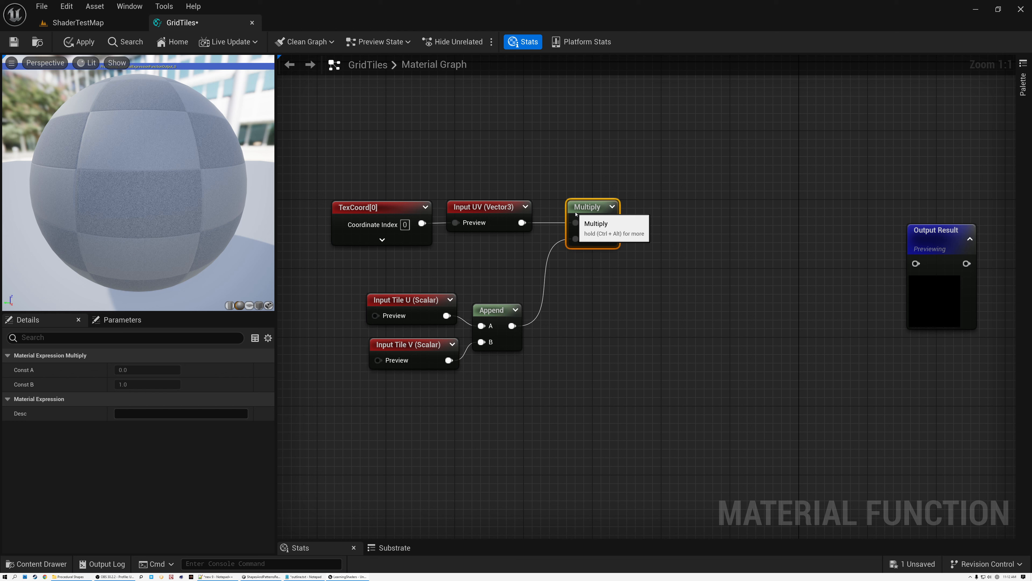
- Add a Frac node fed by the Multiply result and line it up beside the Multiply node
drag(609, 222, 671, 225)
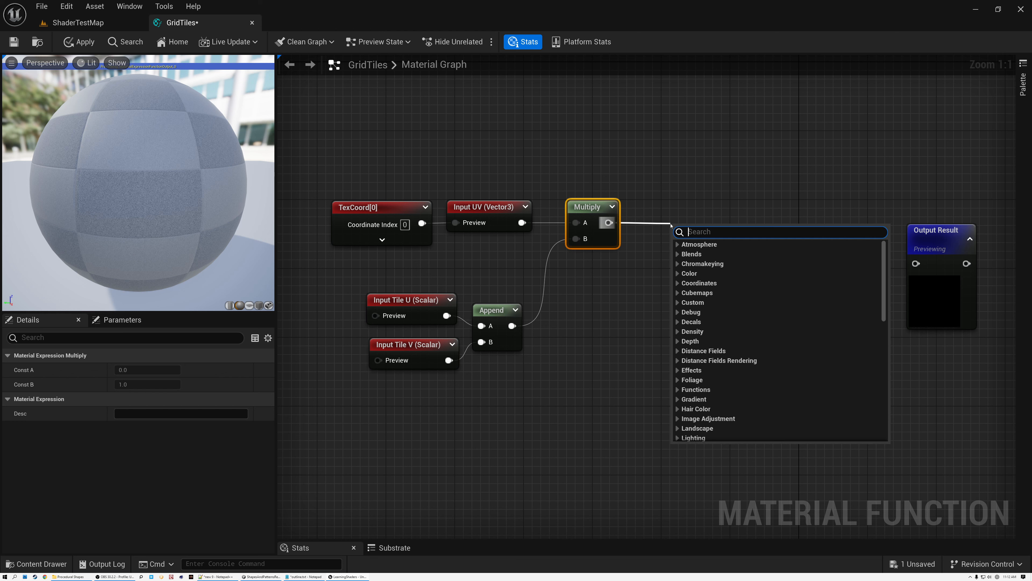
text(frac)
click(687, 273)
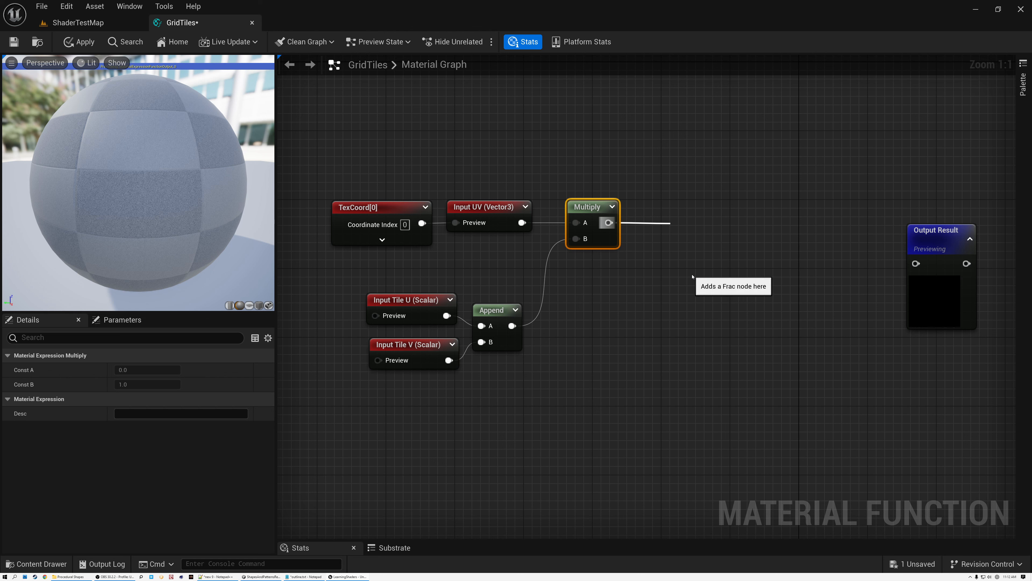
drag(703, 232, 687, 206)
click(687, 207)
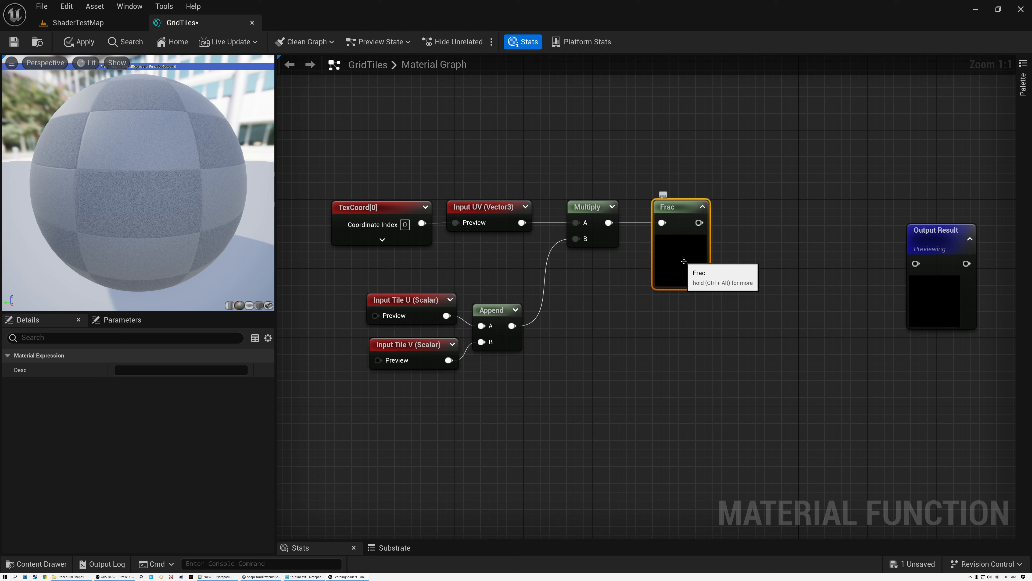
- Change the UV input's type to Function Input Vector 2 and examine the Frac node's preview
click(498, 211)
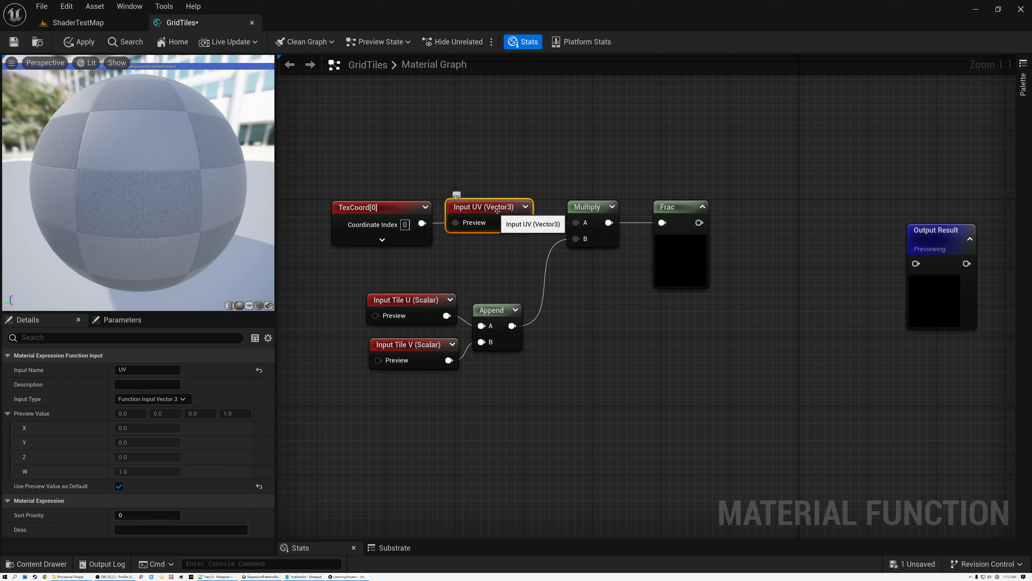
click(183, 399)
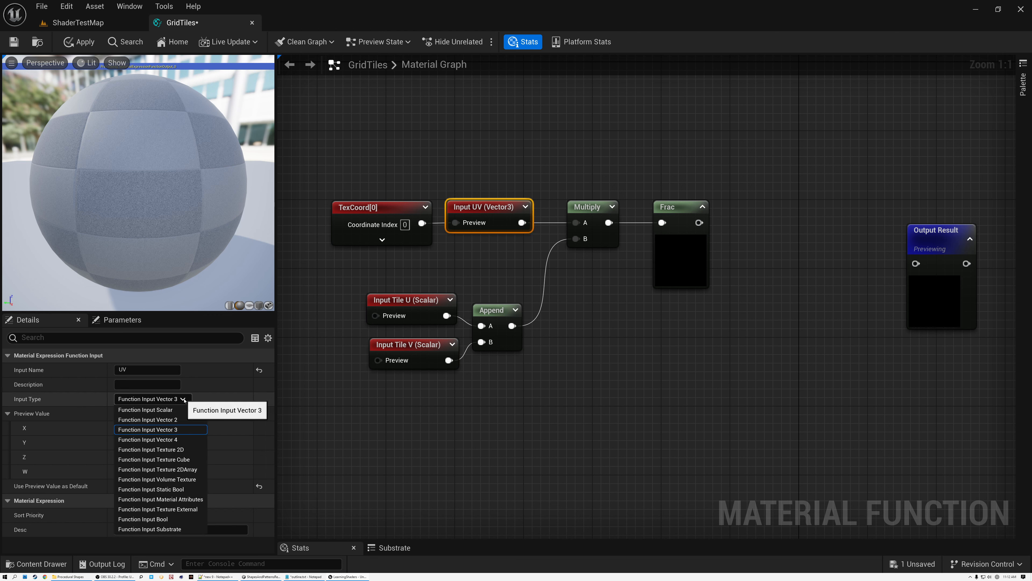
click(148, 419)
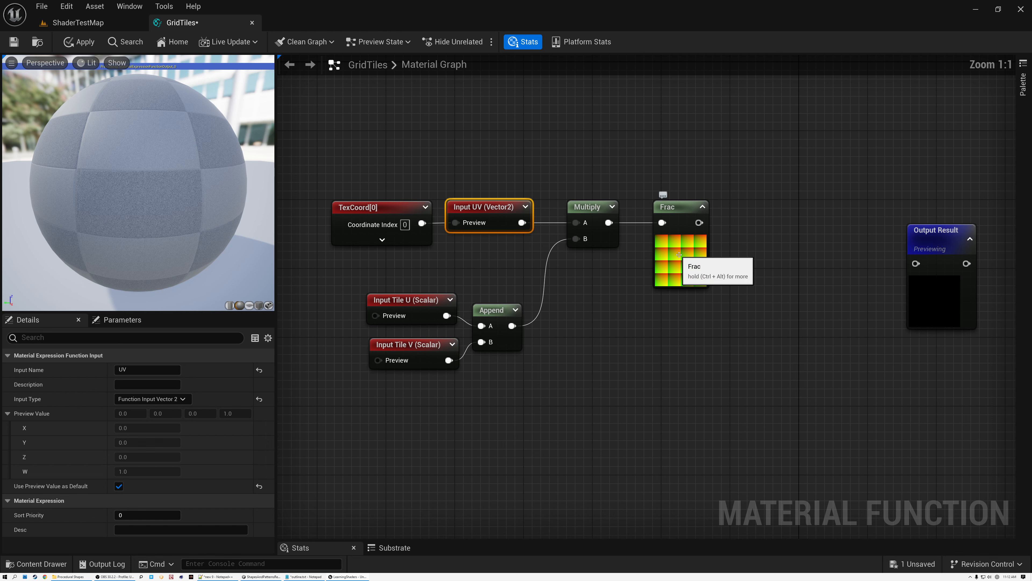
scroll(684, 256, up, 7)
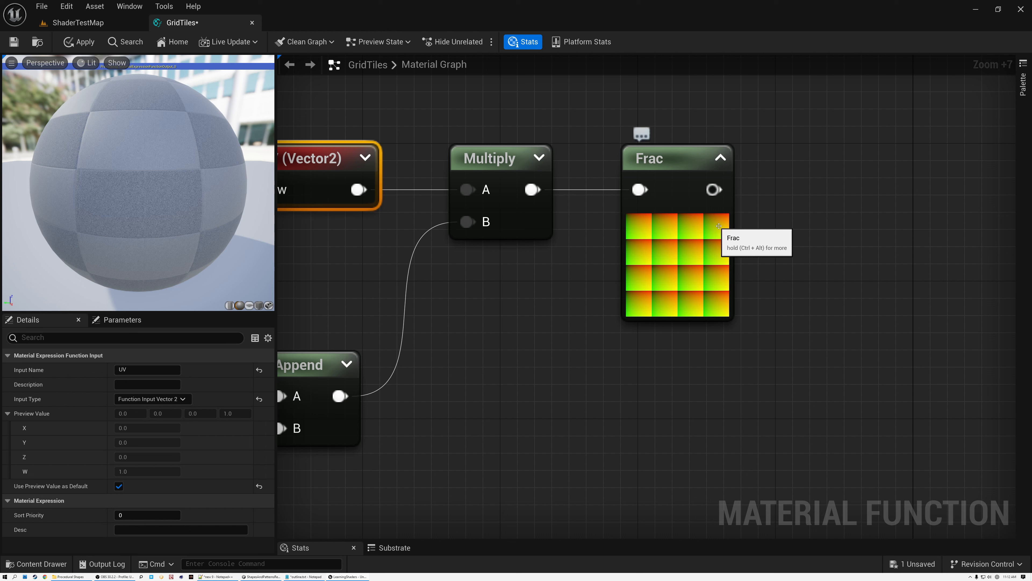
scroll(651, 241, down, 4)
scroll(651, 240, down, 5)
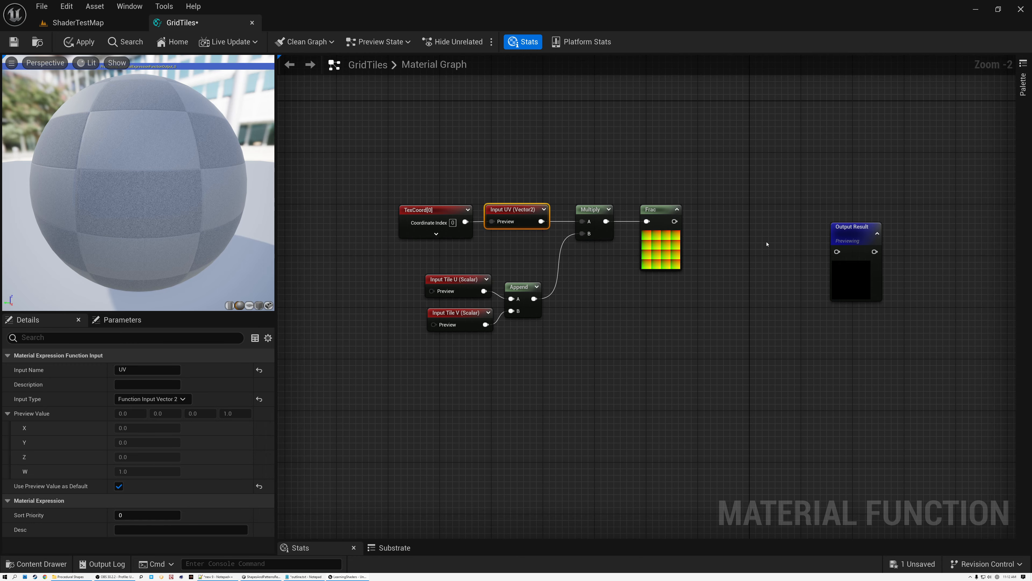
- Move the function's output node closer to the Frac node and name it PatternUV
drag(849, 226, 789, 212)
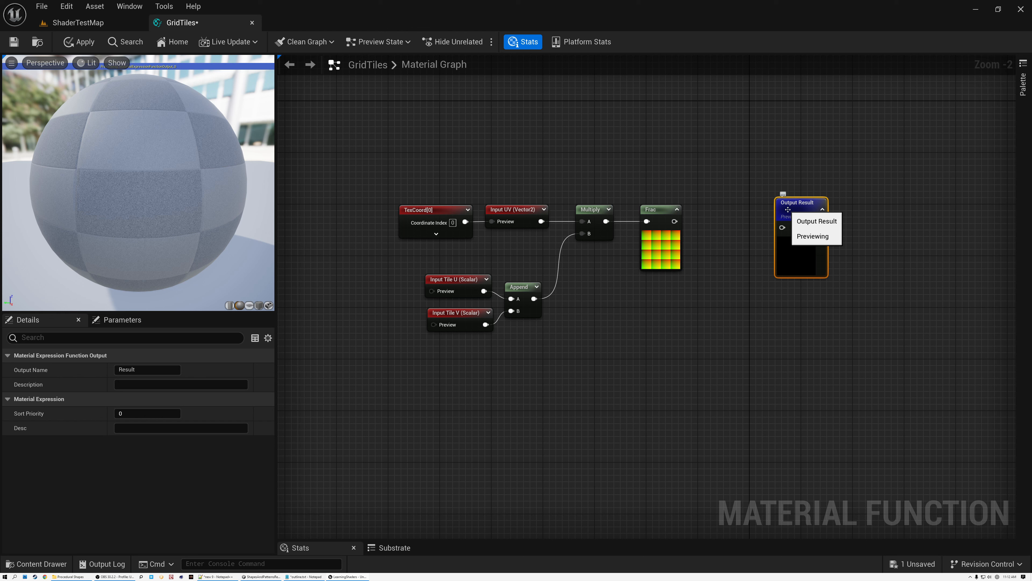
click(161, 370)
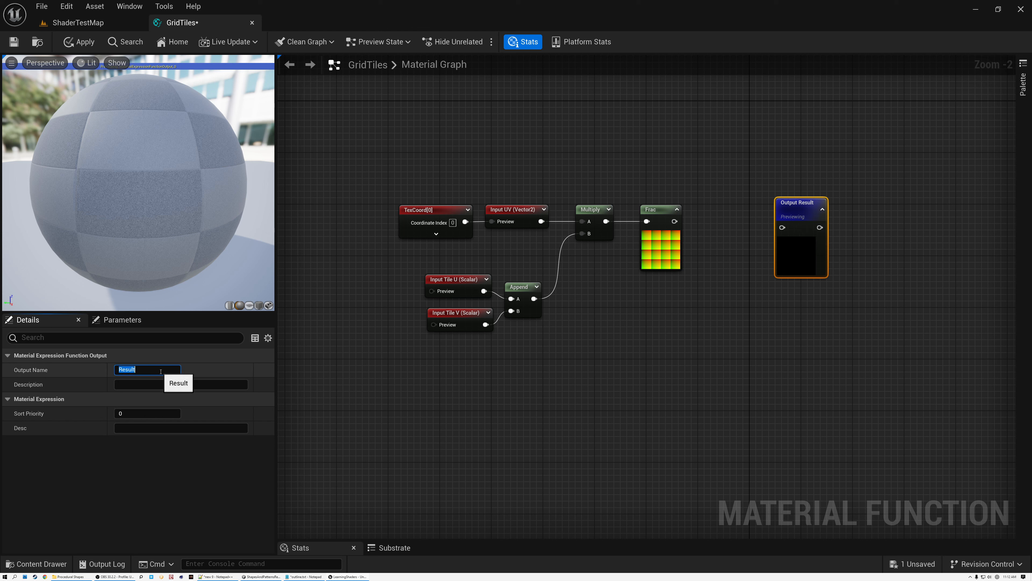
text(PatternUV)
key(Return)
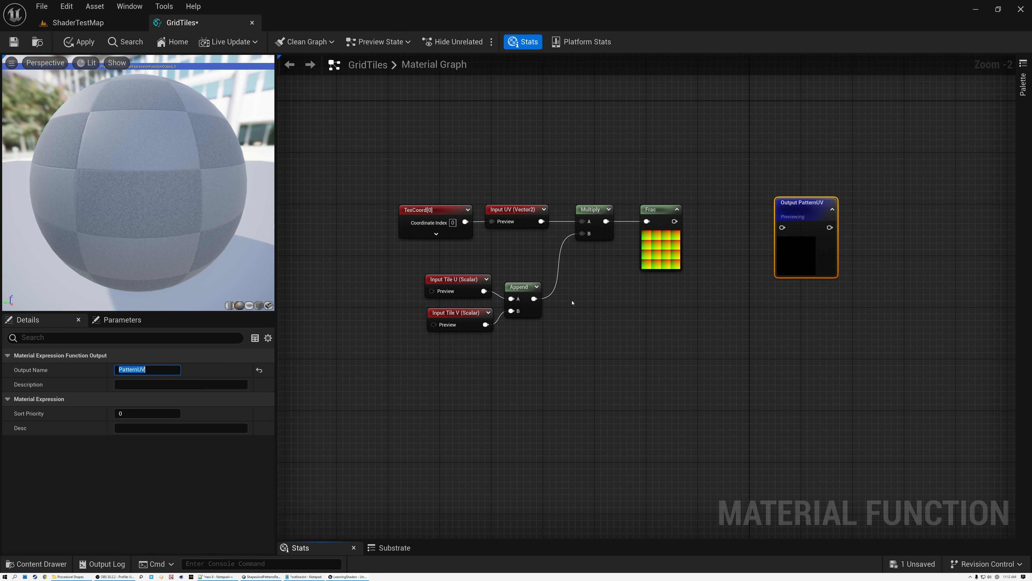
- Connect the Frac result to the PatternUV output and align the output node with Frac
scroll(663, 248, up, 2)
ctrl+scroll(663, 248, up, 3)
drag(686, 195, 904, 208)
drag(915, 168, 887, 155)
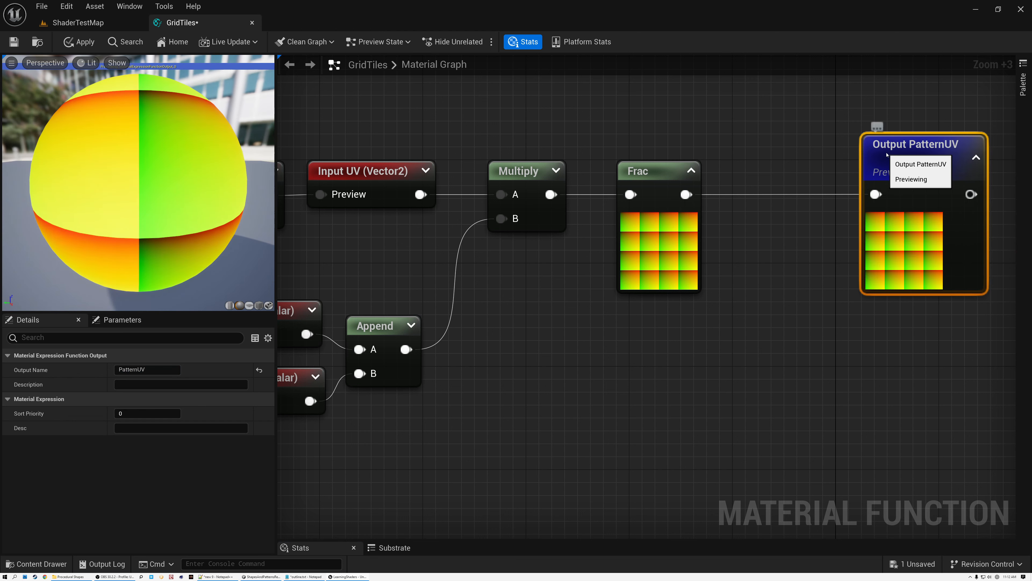
- Duplicate the PatternUV output, place the copy below it and name it RawUV
key(ctrl+d)
drag(938, 169, 925, 350)
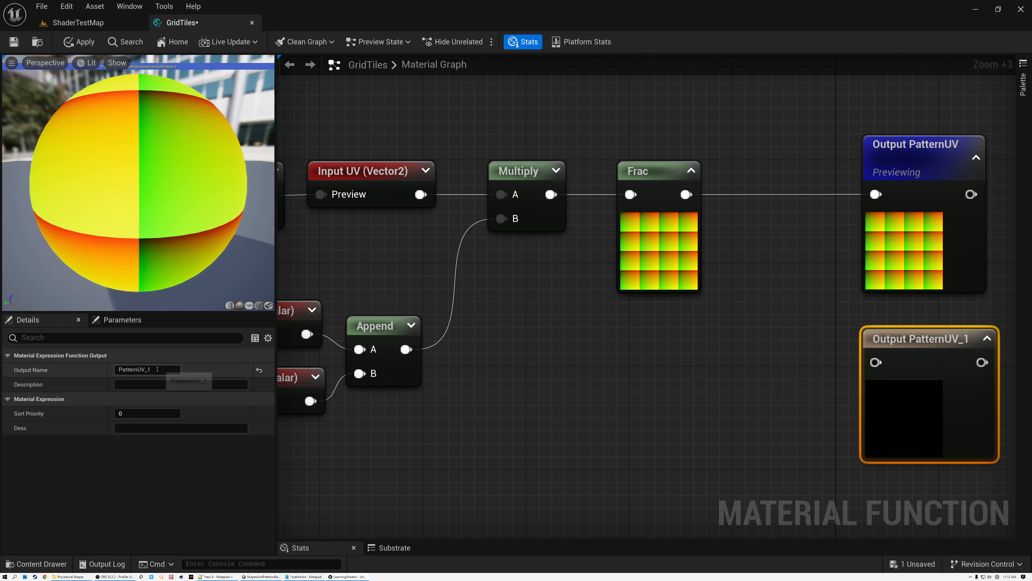
click(138, 369)
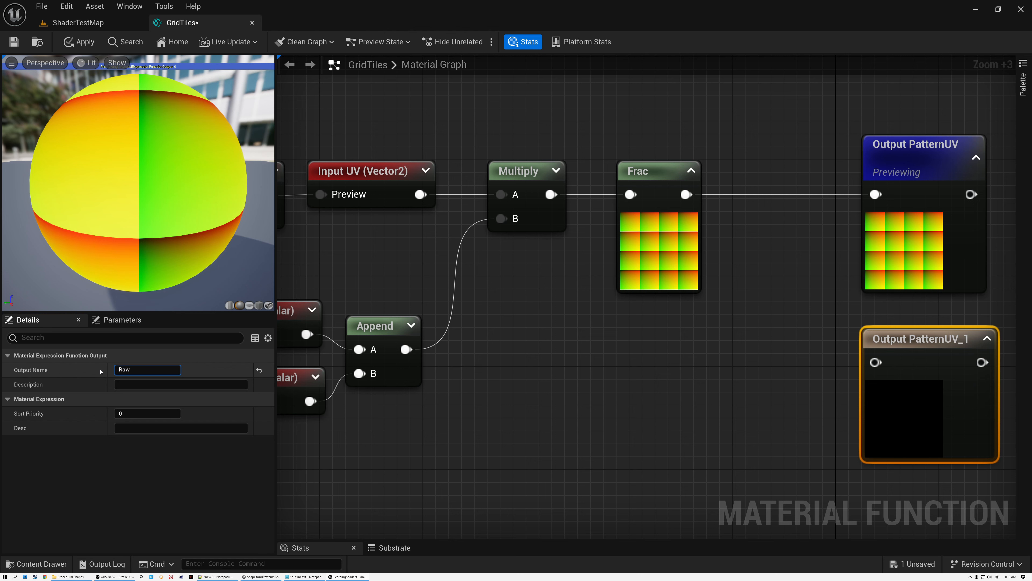
text(RawUV)
key(Return)
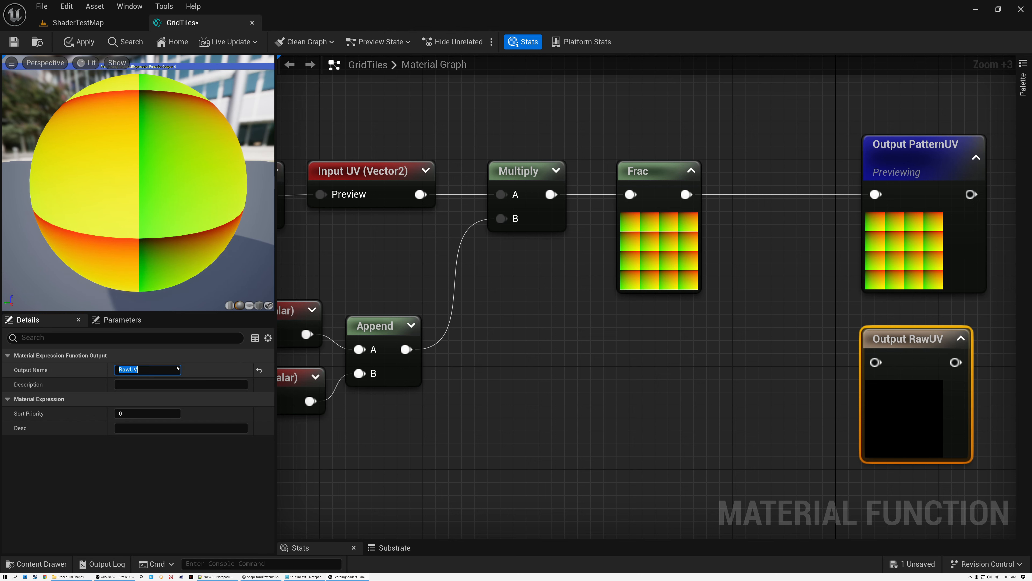
- Connect the Multiply result directly to the RawUV output, bypassing Frac, and examine the output's preview
scroll(608, 305, down, 1)
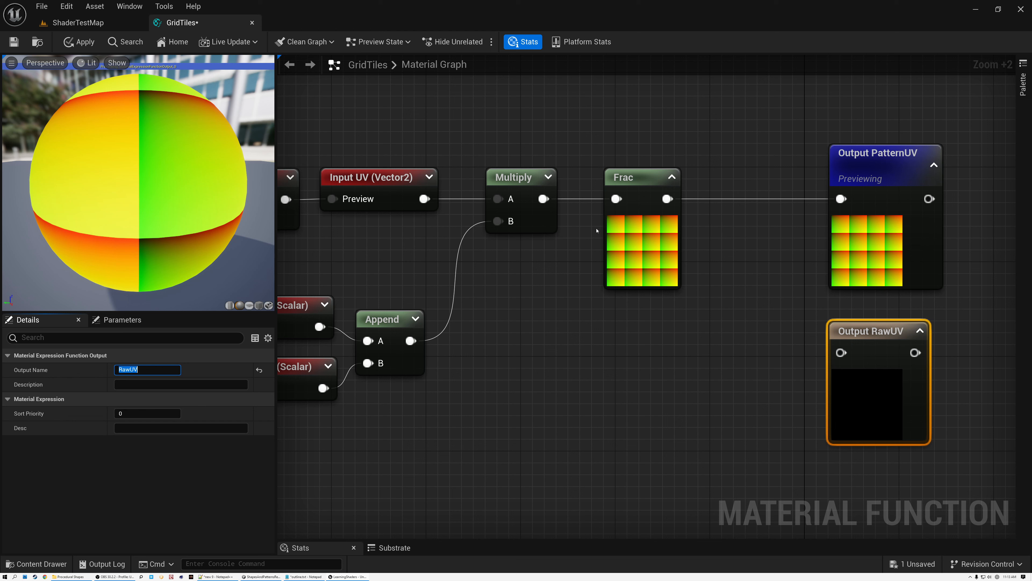
click(635, 180)
drag(544, 199, 841, 352)
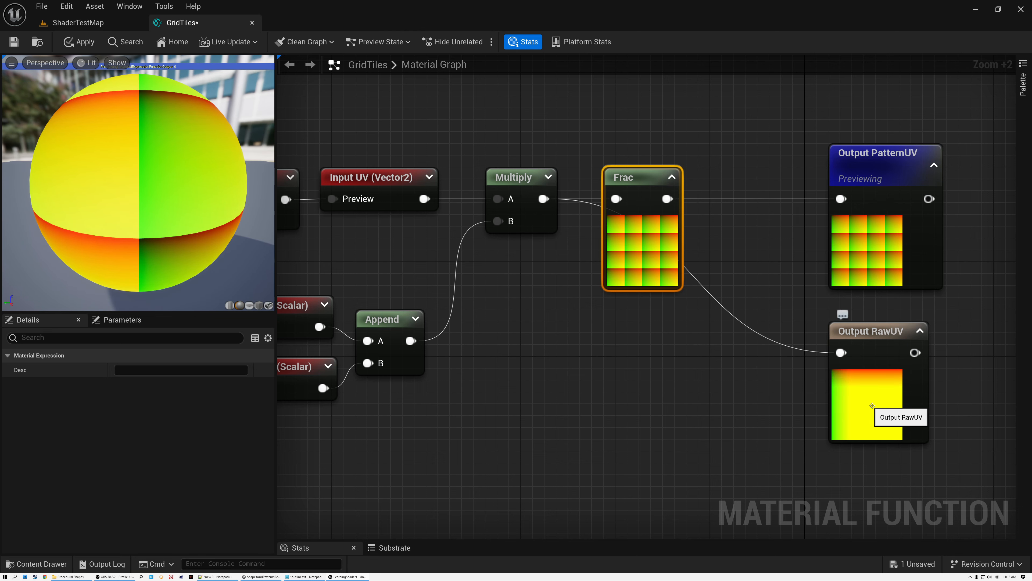
scroll(872, 406, up, 5)
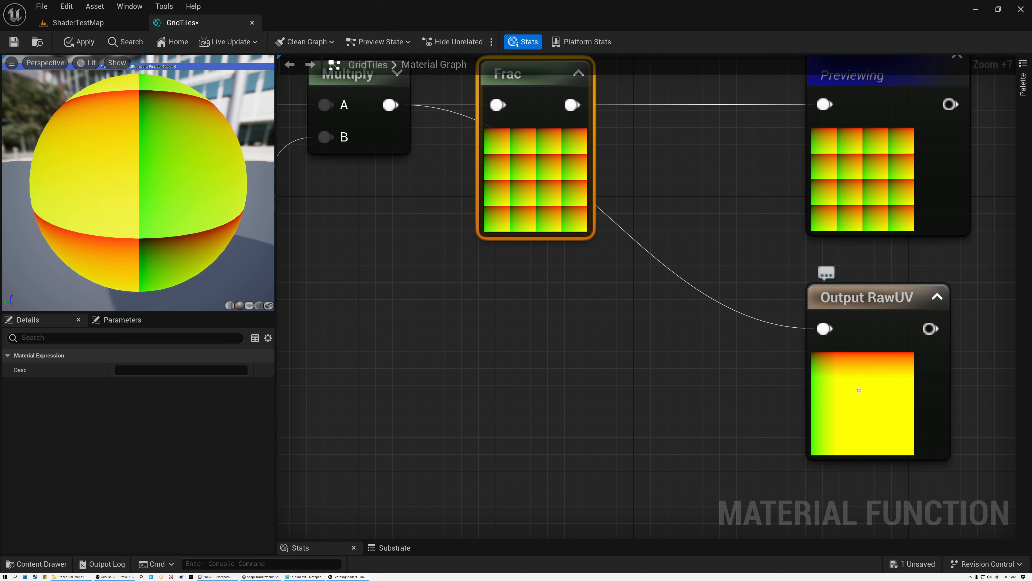
scroll(885, 370, down, 4)
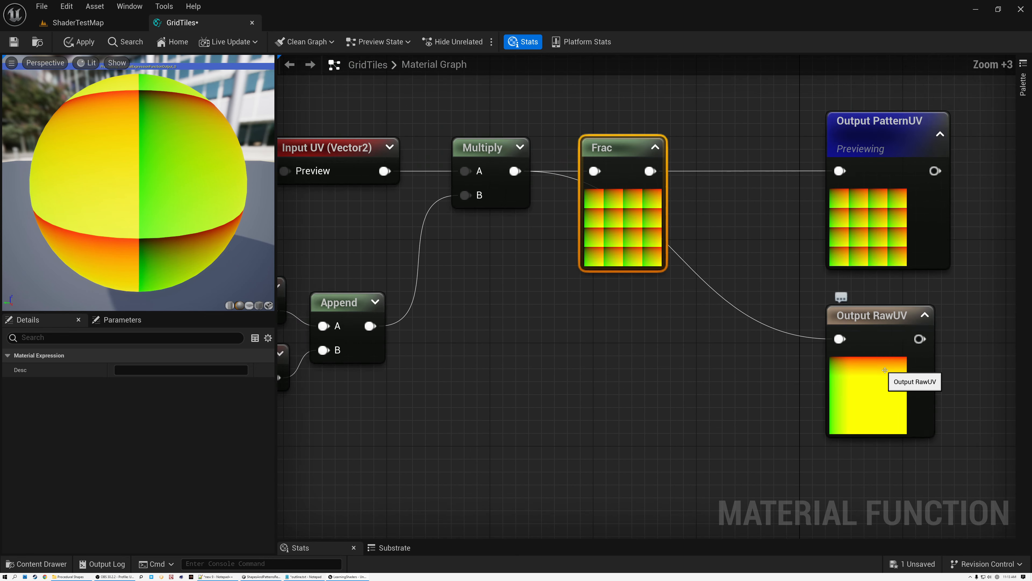
scroll(885, 370, down, 2)
scroll(813, 364, down, 3)
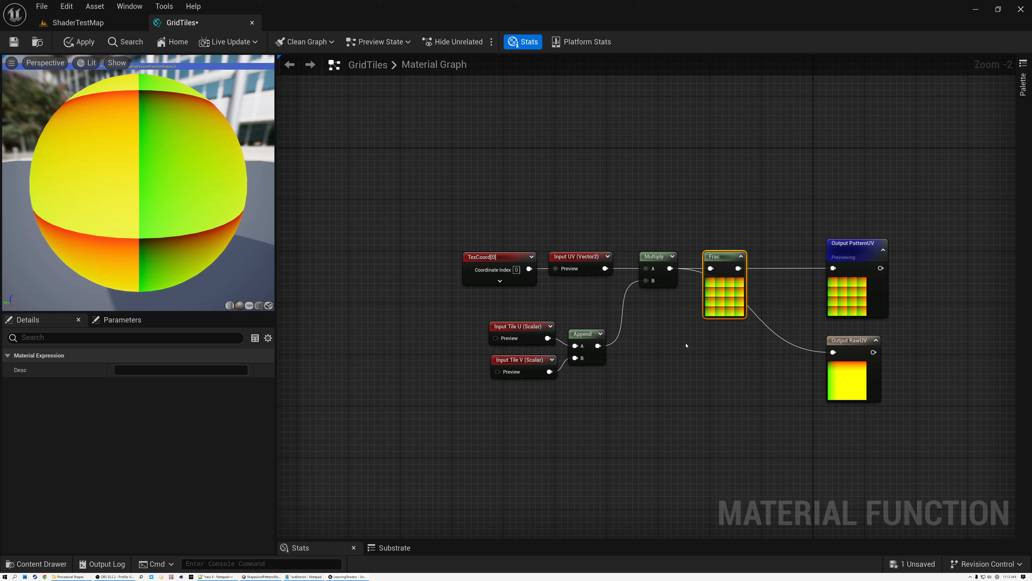
right_drag(702, 358, 648, 306)
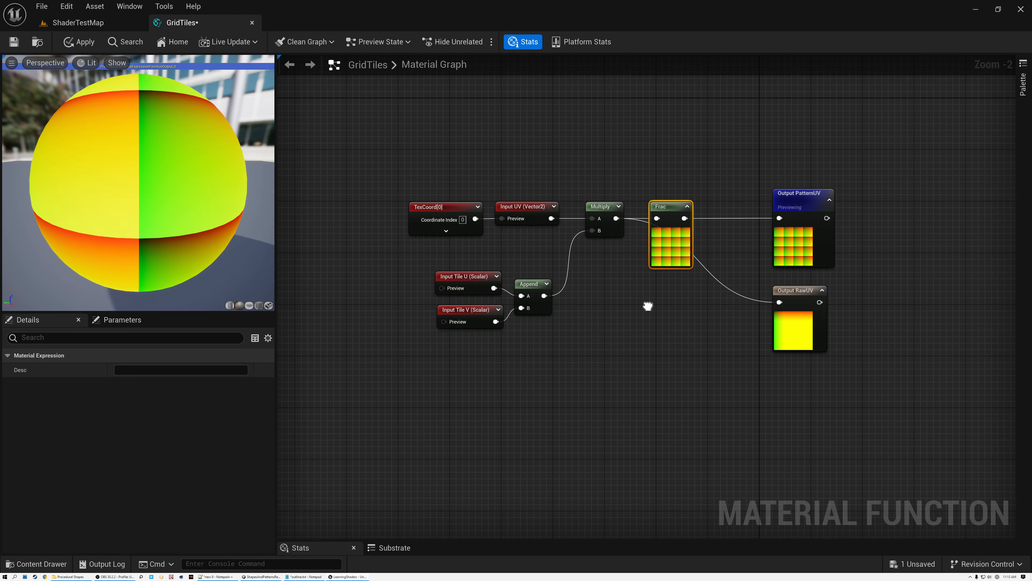
- Set the sort priority of the Tile U input to 1 and of the Tile V input to 2
click(528, 208)
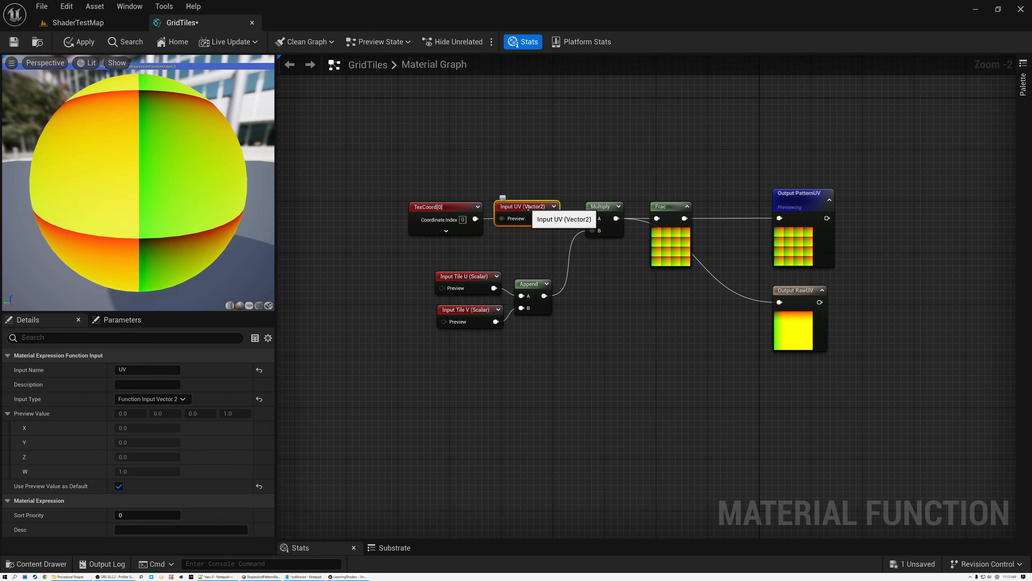
scroll(528, 211, up, 2)
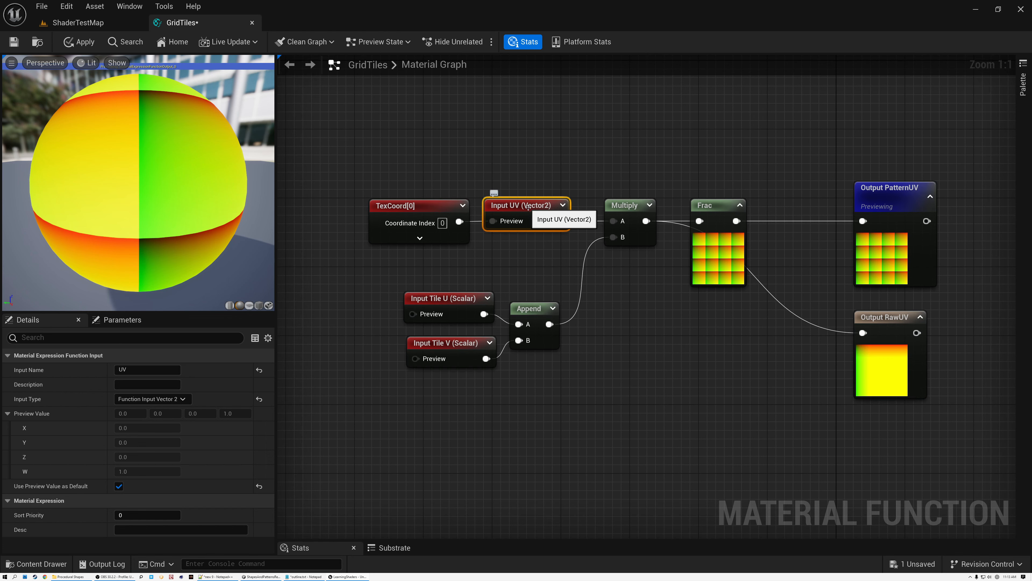
click(454, 298)
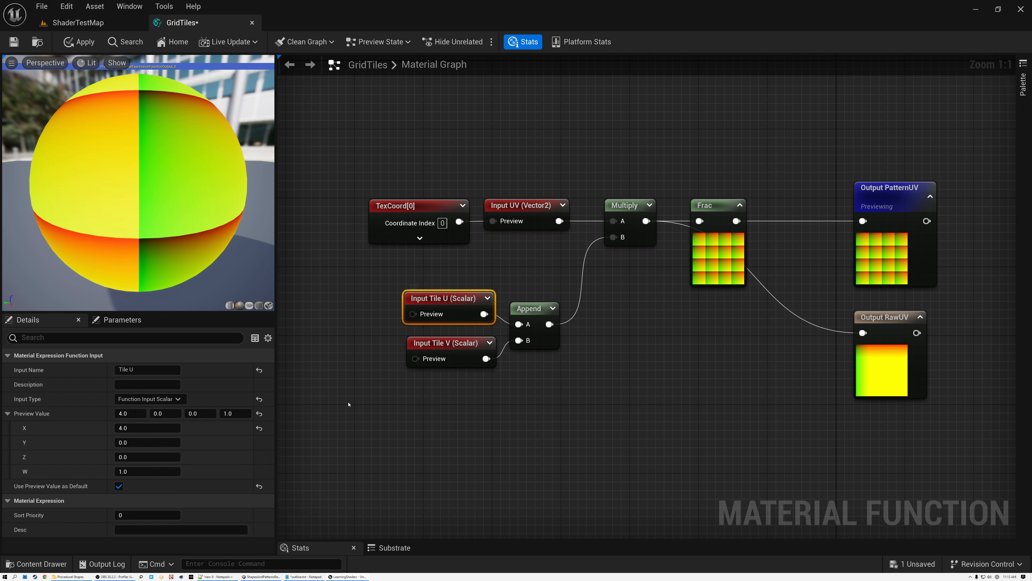
click(145, 515)
text(1)
click(447, 359)
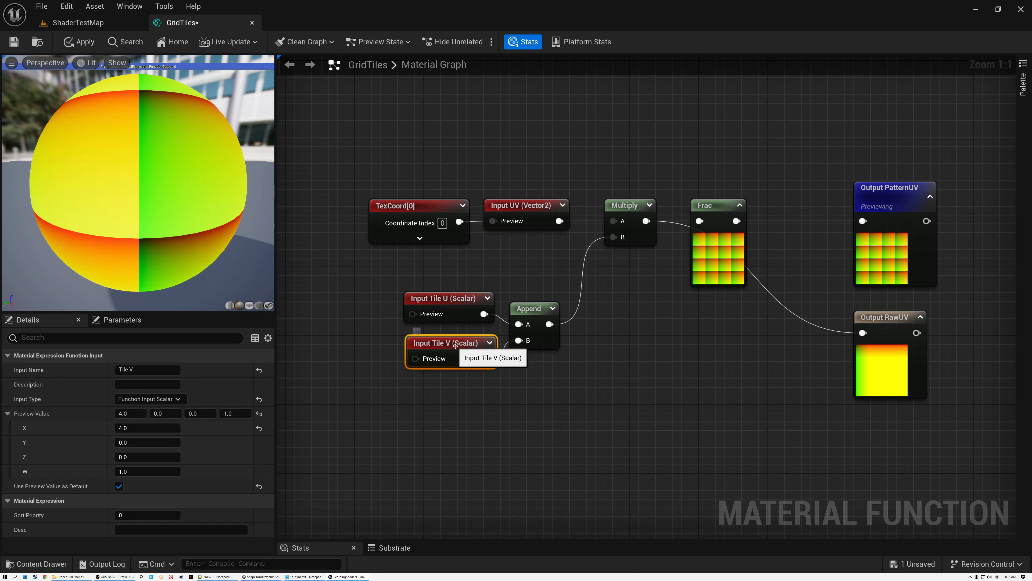
click(141, 515)
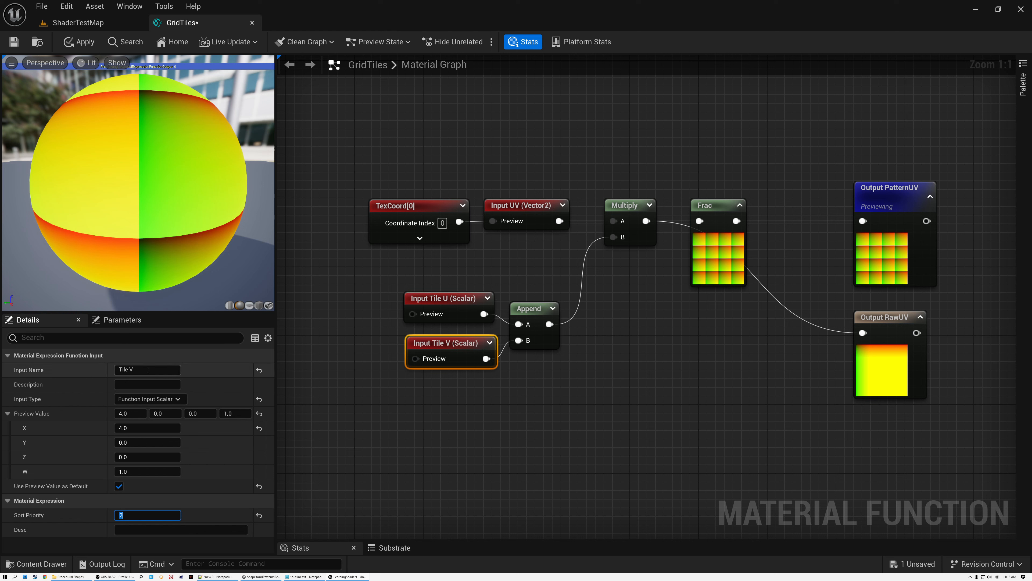
click(414, 391)
- Duplicate the Tile V input, place the copy below it and set its type to Function Input Vector 2
click(452, 342)
key(ctrl+d)
drag(496, 349, 491, 429)
click(148, 399)
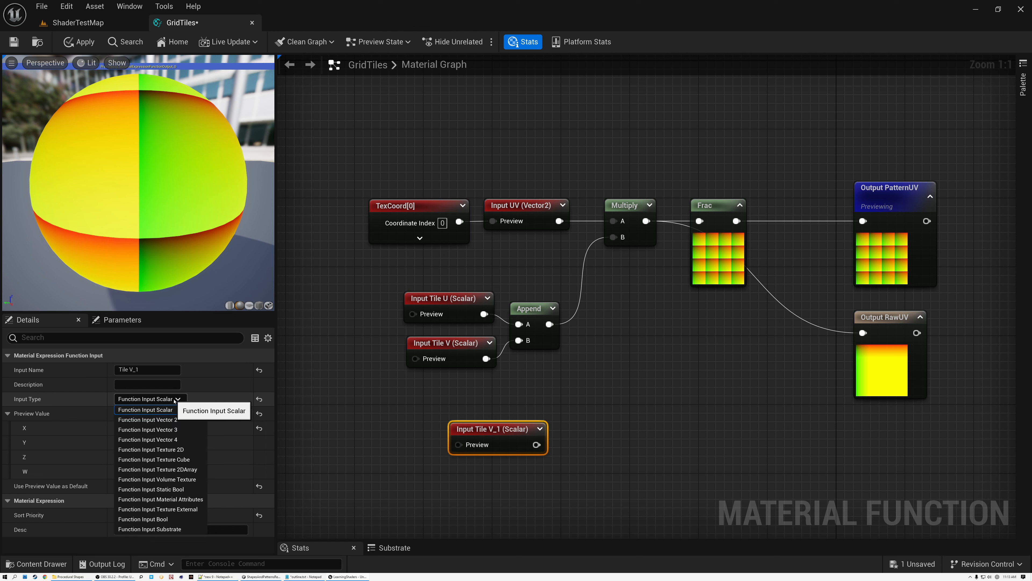
click(146, 418)
- Name the duplicated input WidthHeight and move it closer beneath the Tile V input
click(176, 370)
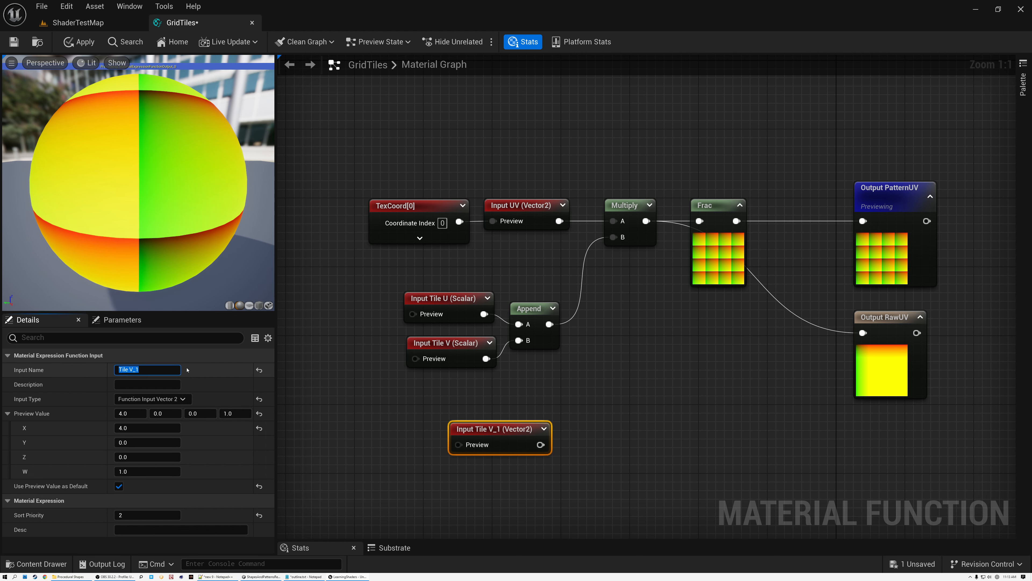
text(WidthHeight)
key(Return)
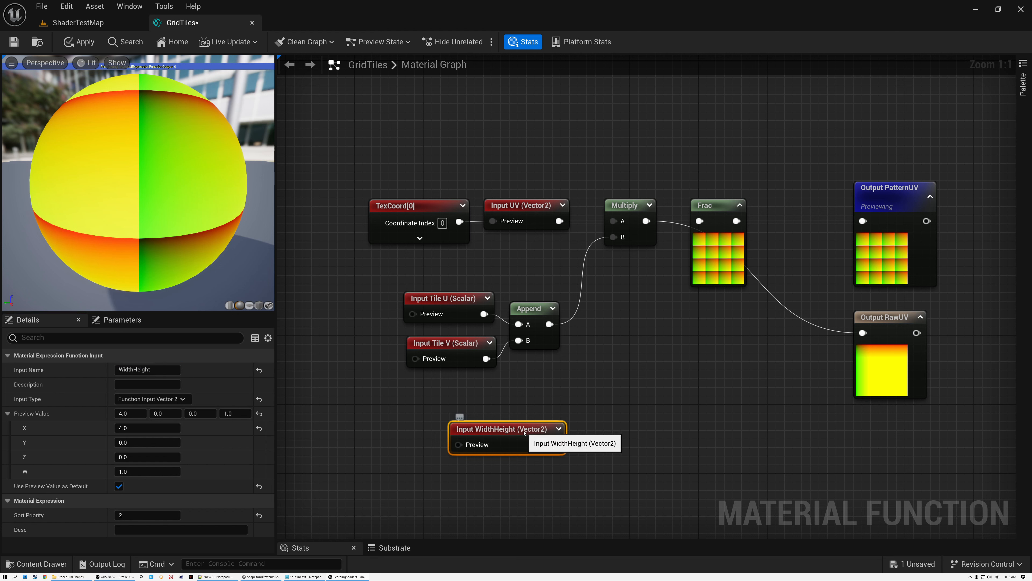
drag(526, 436, 510, 427)
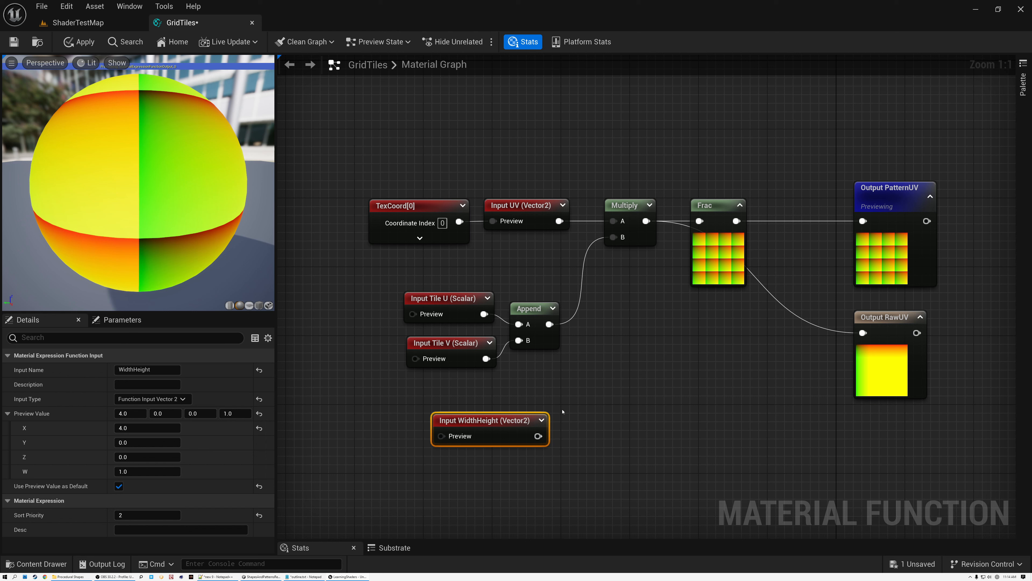
- Set the WidthHeight input's X and Y preview values to 100 and its sort priority to 3
click(136, 412)
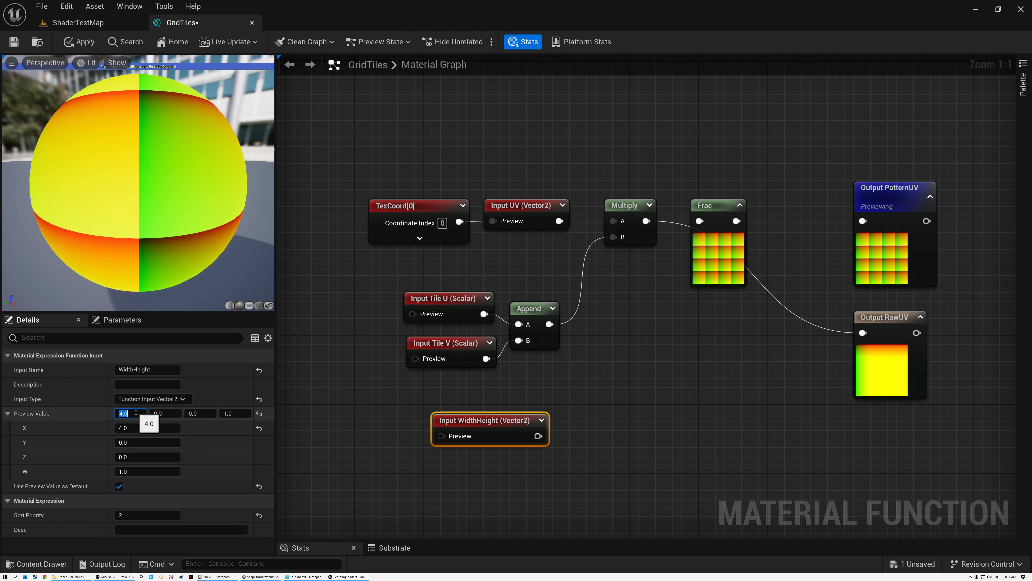
text(100)
click(171, 412)
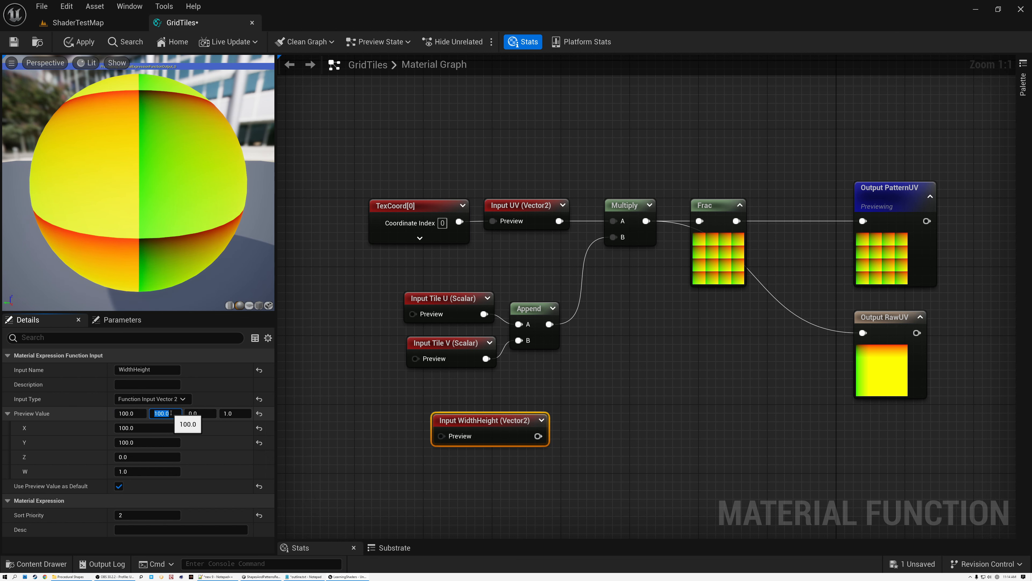
key(Return)
click(463, 438)
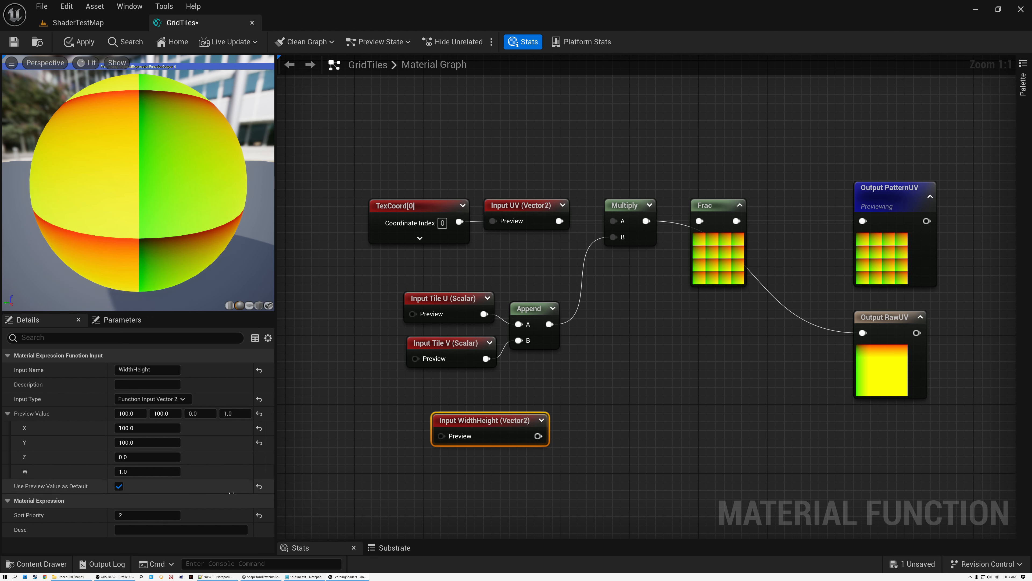
click(132, 514)
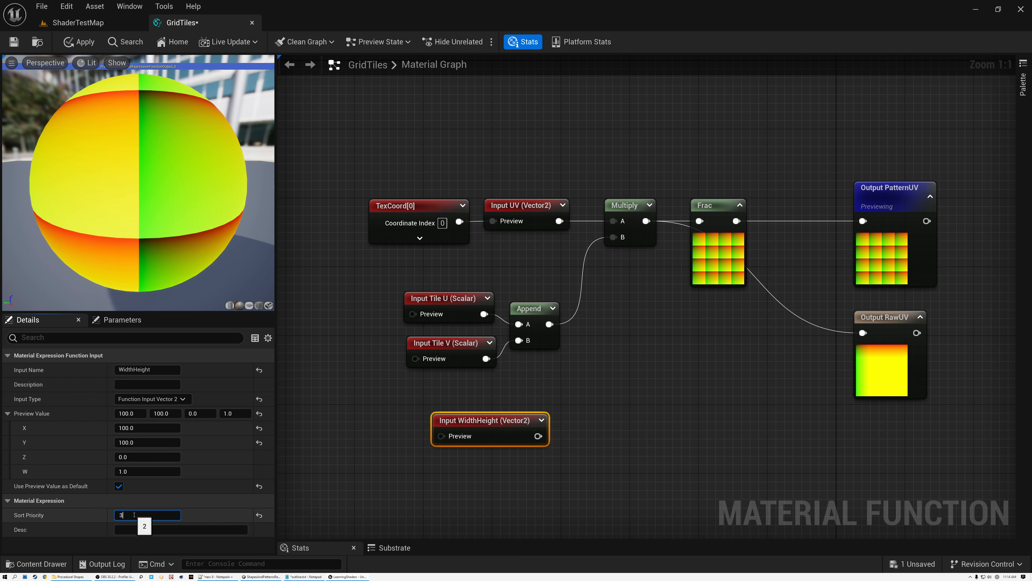
- Move WidthHeight lower, add the AspectRatio function from the Procedural/Helpers folder beside it, and connect WidthHeight to its input
drag(509, 424, 500, 415)
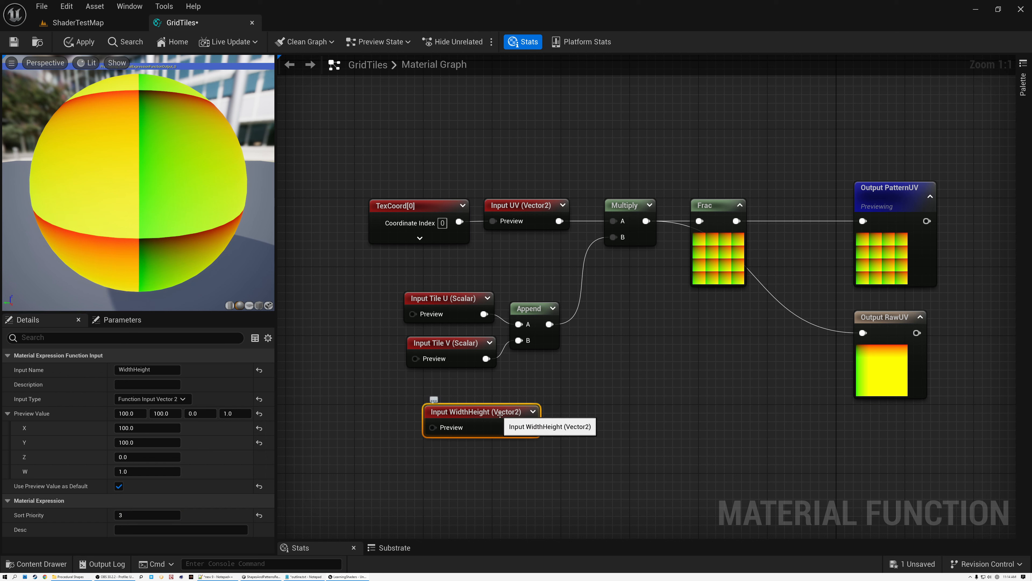
drag(500, 415, 535, 475)
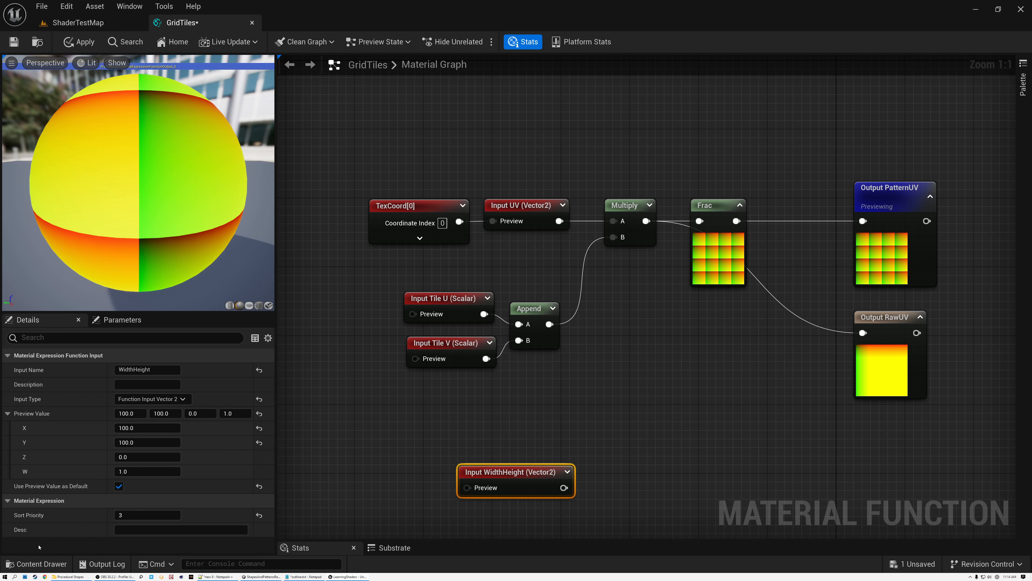
click(41, 563)
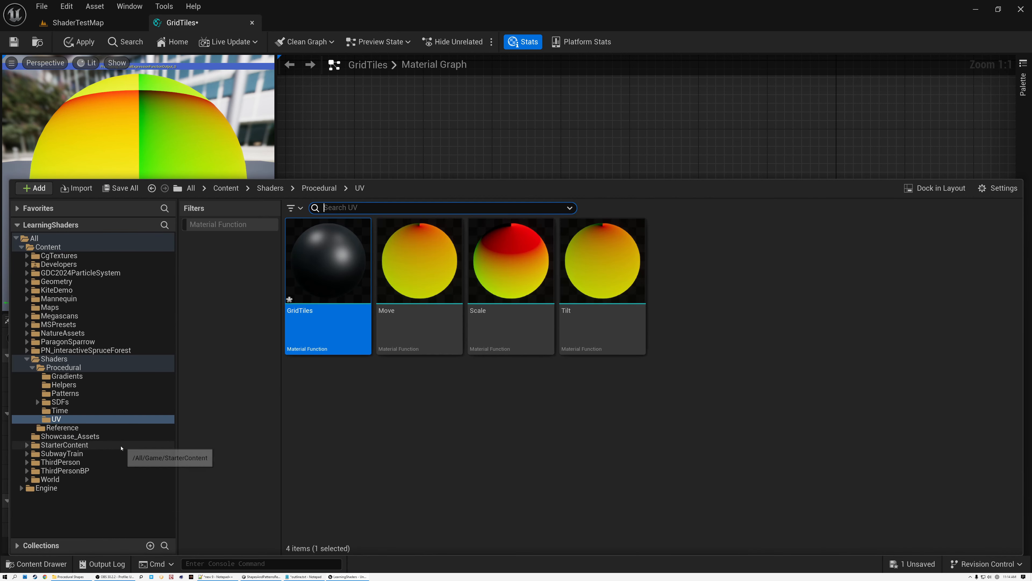
click(62, 384)
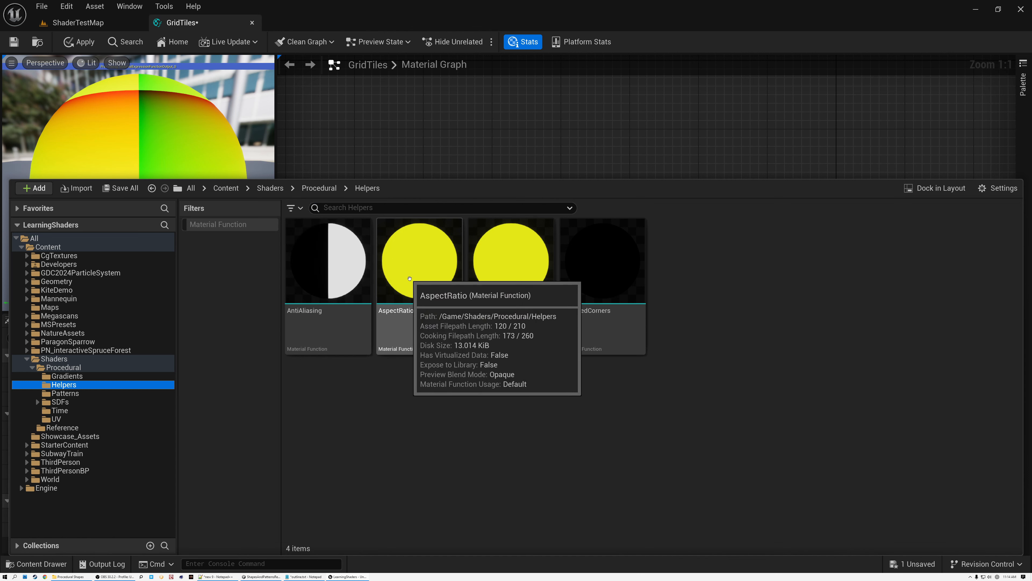
drag(418, 280, 646, 455)
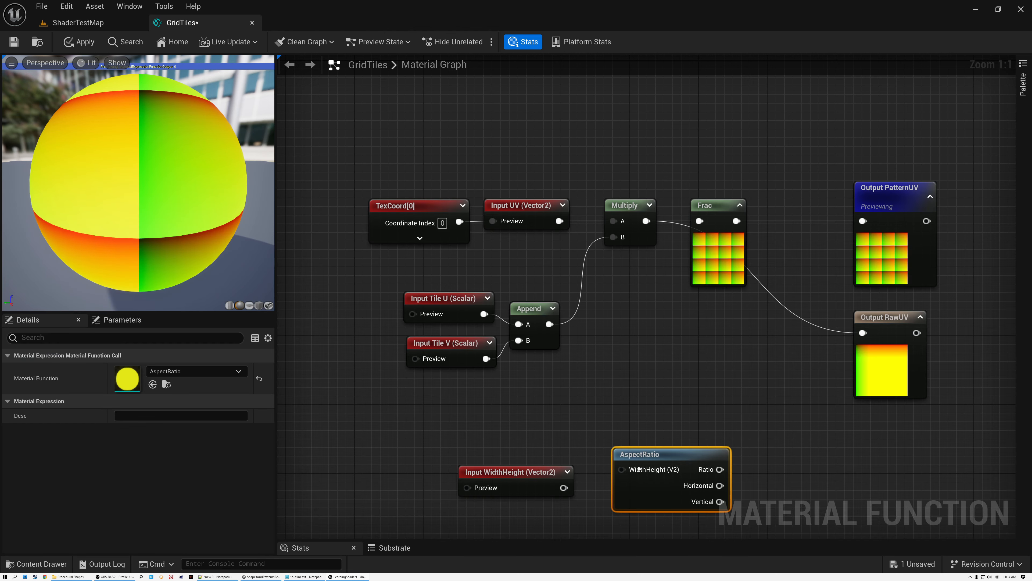
drag(565, 487, 604, 477)
drag(559, 452, 618, 482)
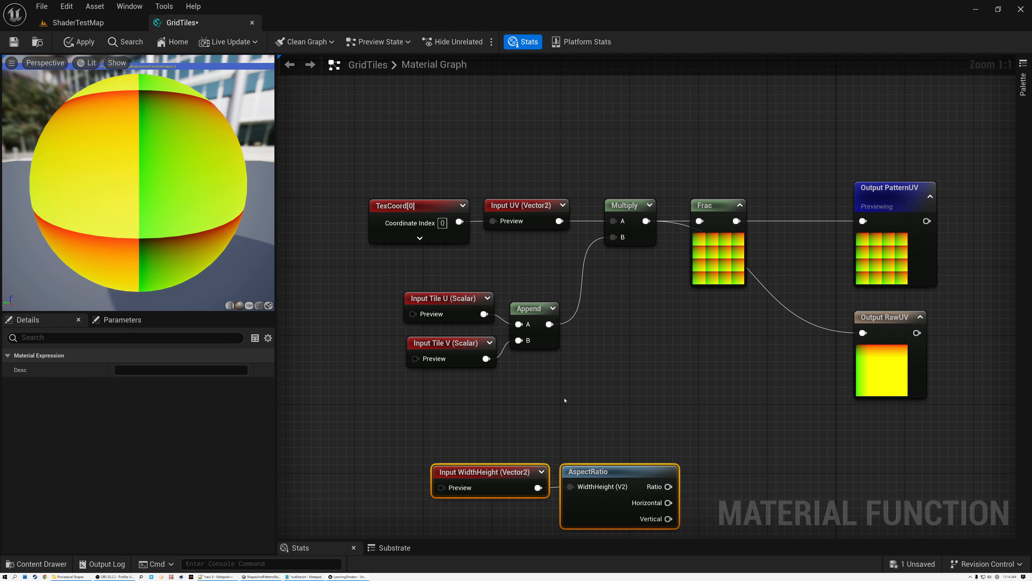
- Move the RawUV output farther below PatternUV and set its sort priority to 2
drag(885, 315, 885, 393)
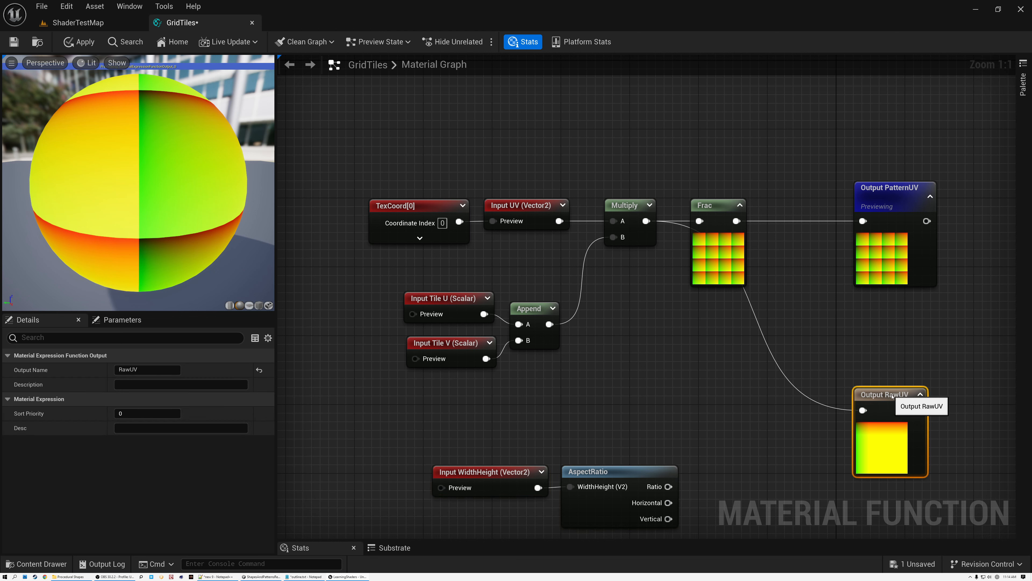
click(907, 190)
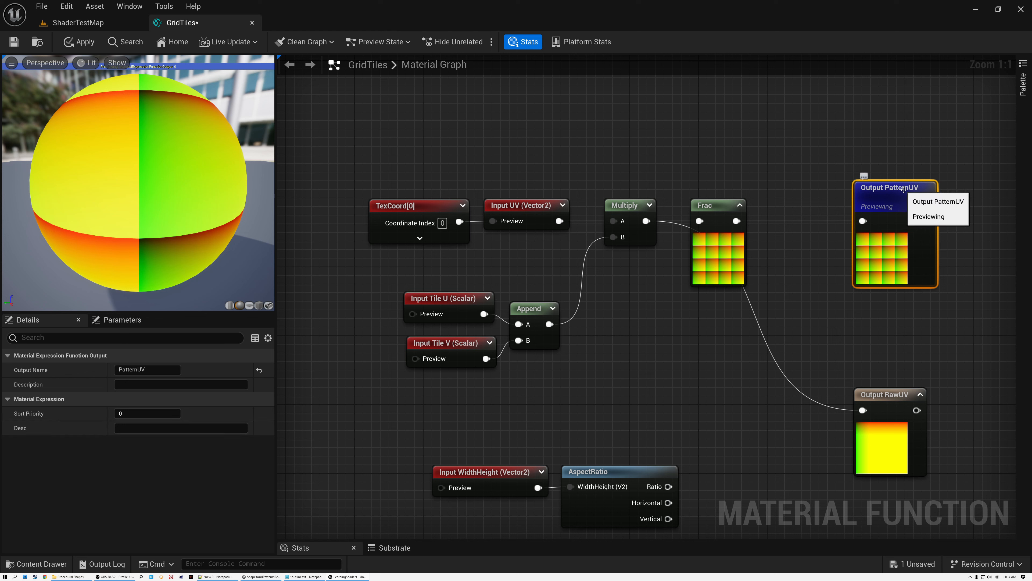
click(886, 395)
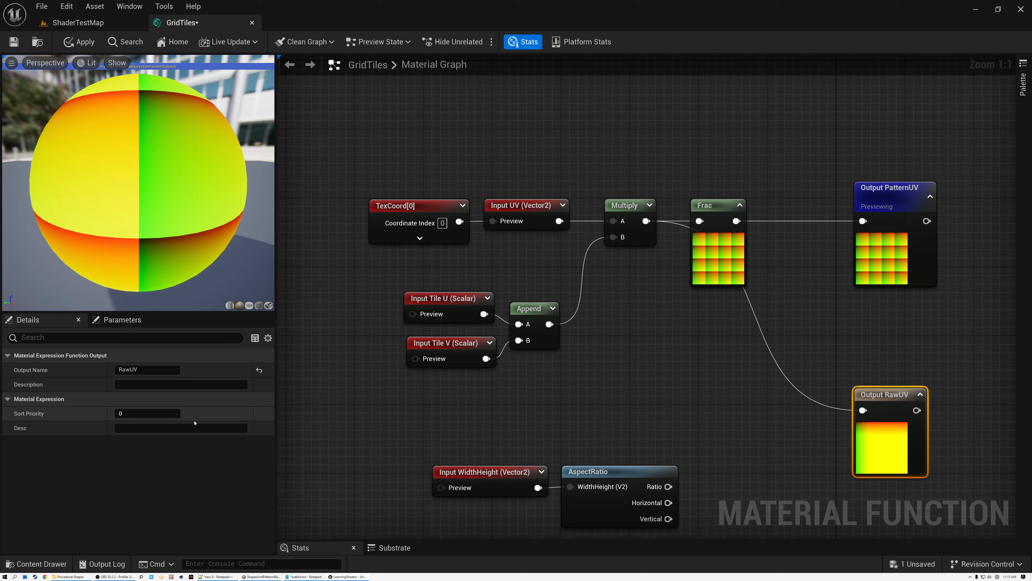
click(147, 414)
text(2)
key(Return)
- Duplicate the PatternUV output between the two outputs, set its sort priority to 1 and name it ScaledPatternUV
click(885, 189)
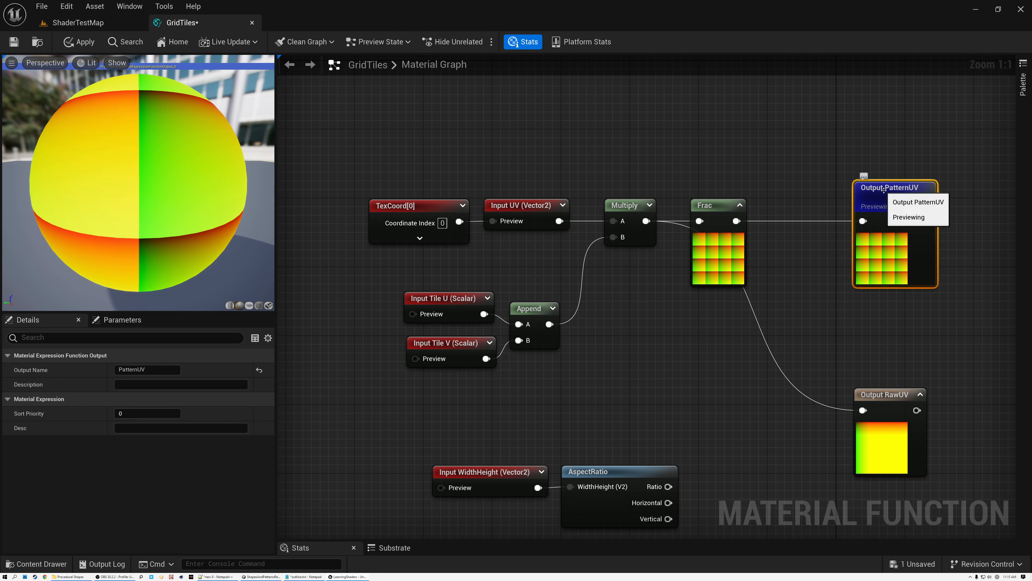
key(ctrl+d)
drag(910, 196, 885, 300)
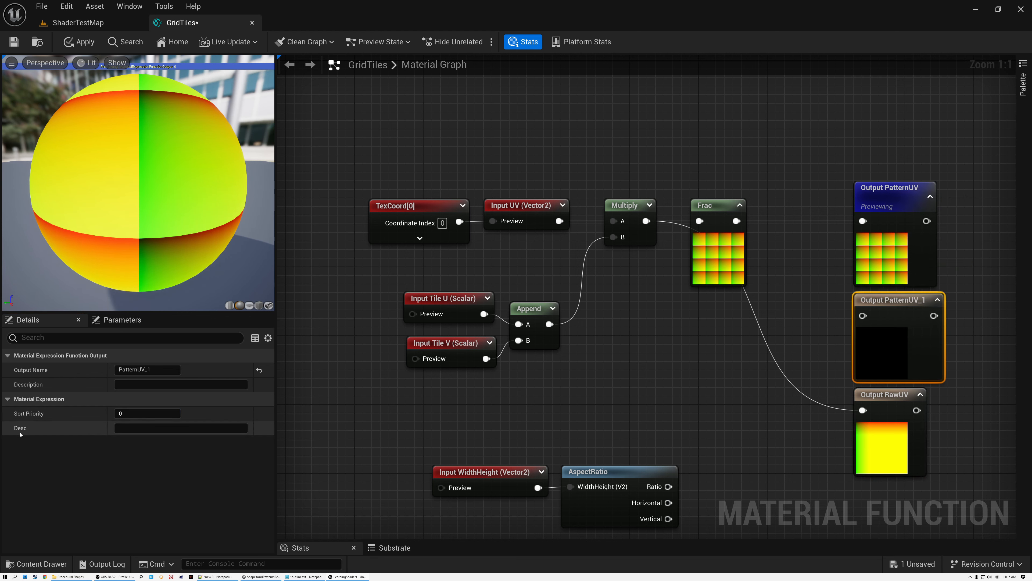
click(146, 413)
text(1)
key(Return)
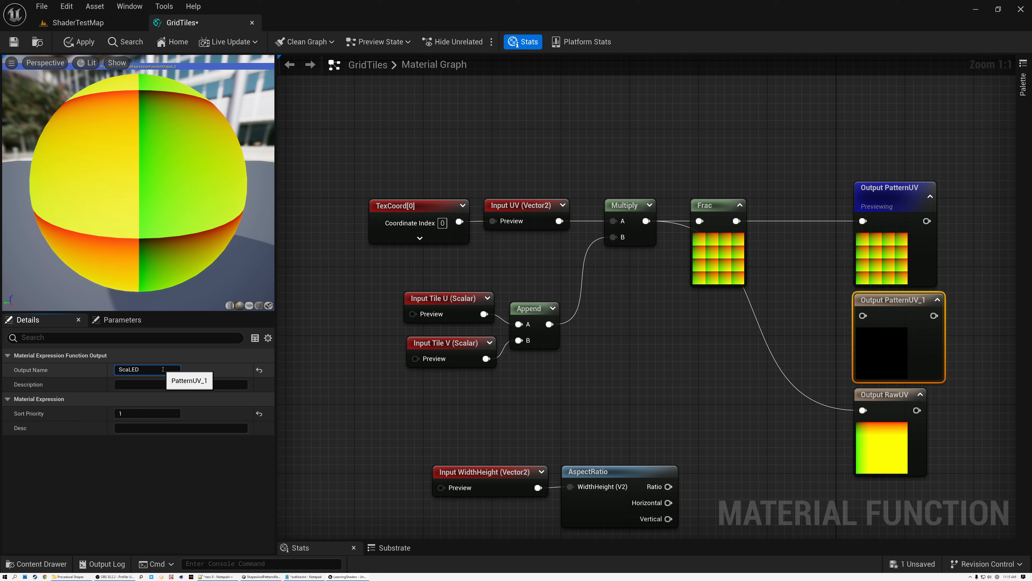
key(Return)
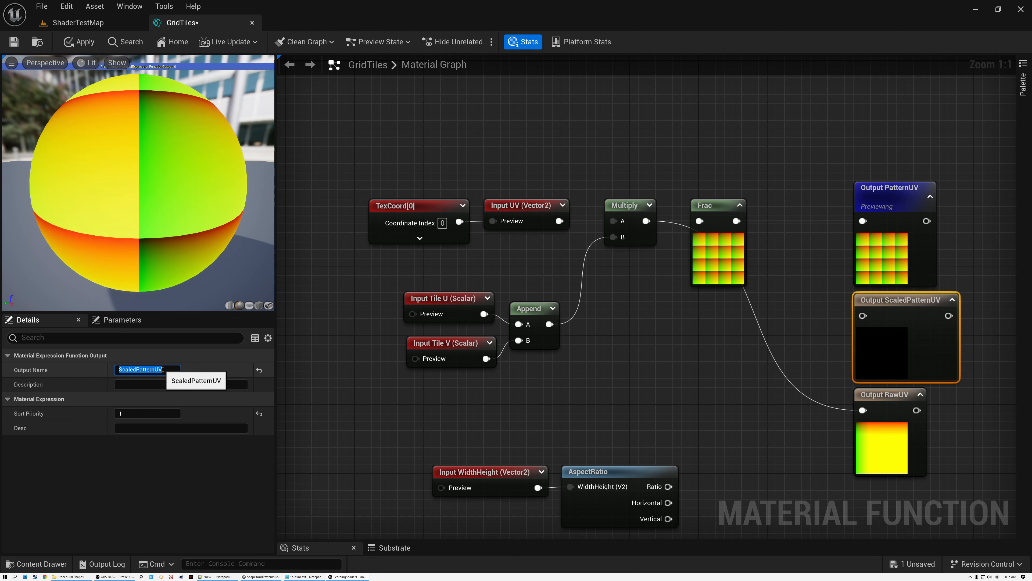
- Make room among the nodes and add a Divide node that divides Tile U by Tile V
drag(411, 431, 524, 478)
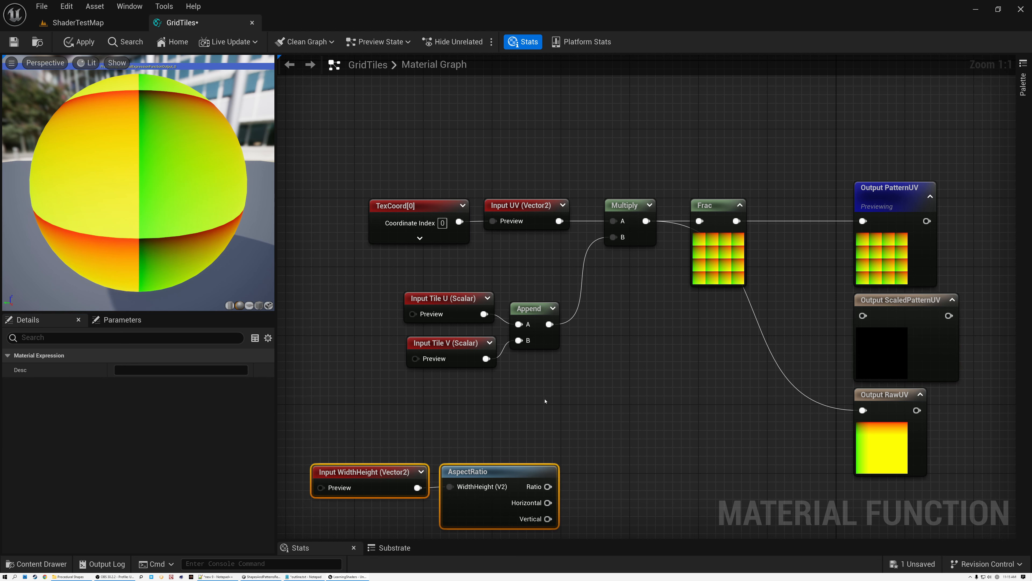
drag(529, 308, 546, 248)
drag(485, 314, 562, 350)
text(divi)
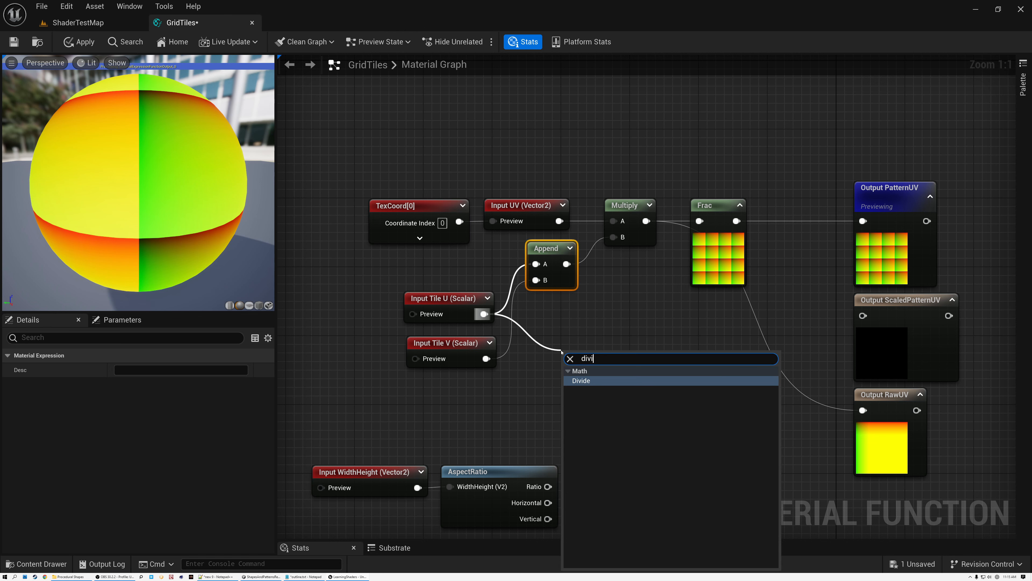
text(de)
click(580, 380)
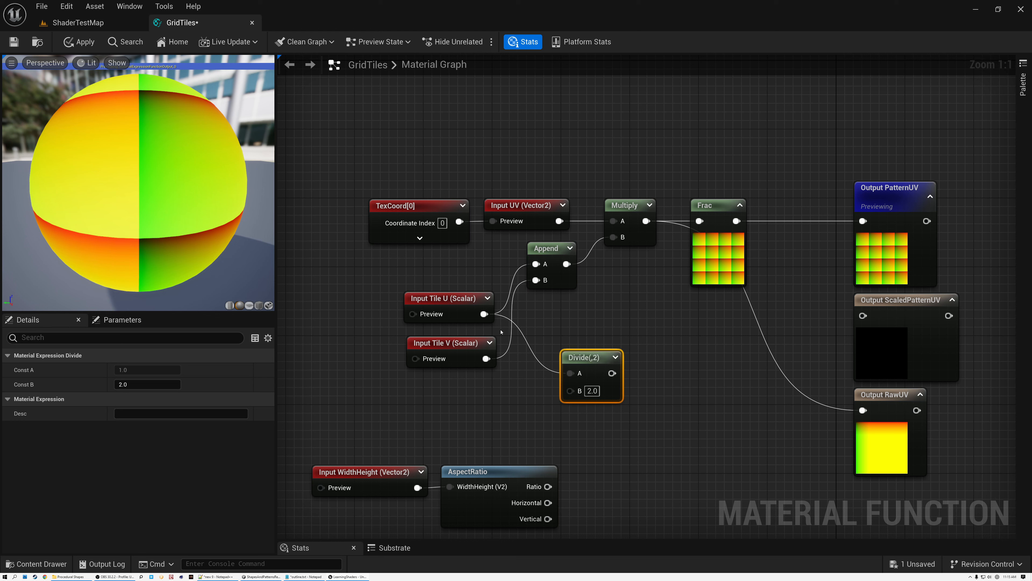
drag(487, 359, 587, 317)
- Add a second Divide node below the first, fed by Tile U and Tile V
drag(483, 314, 575, 369)
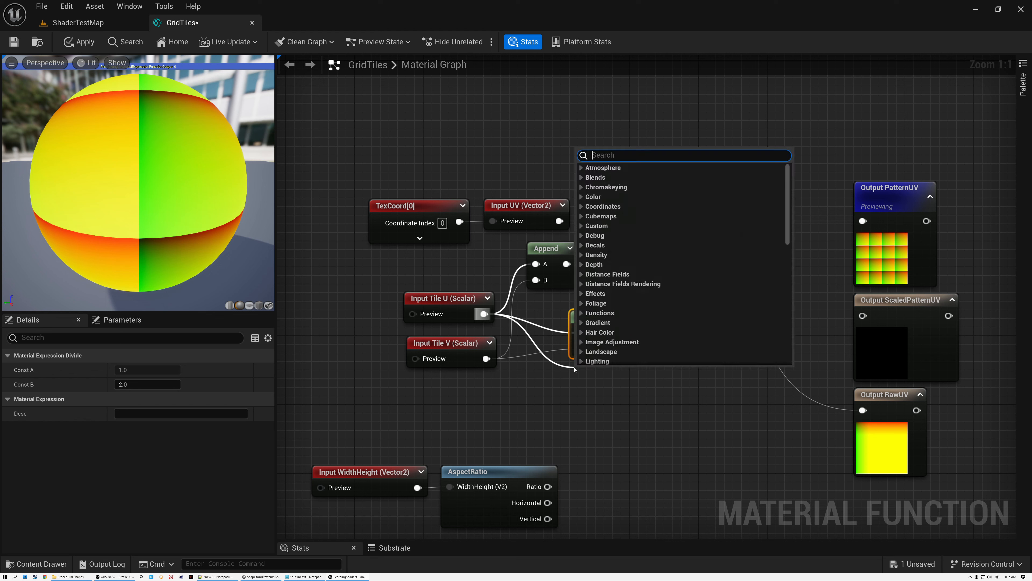
text(divide)
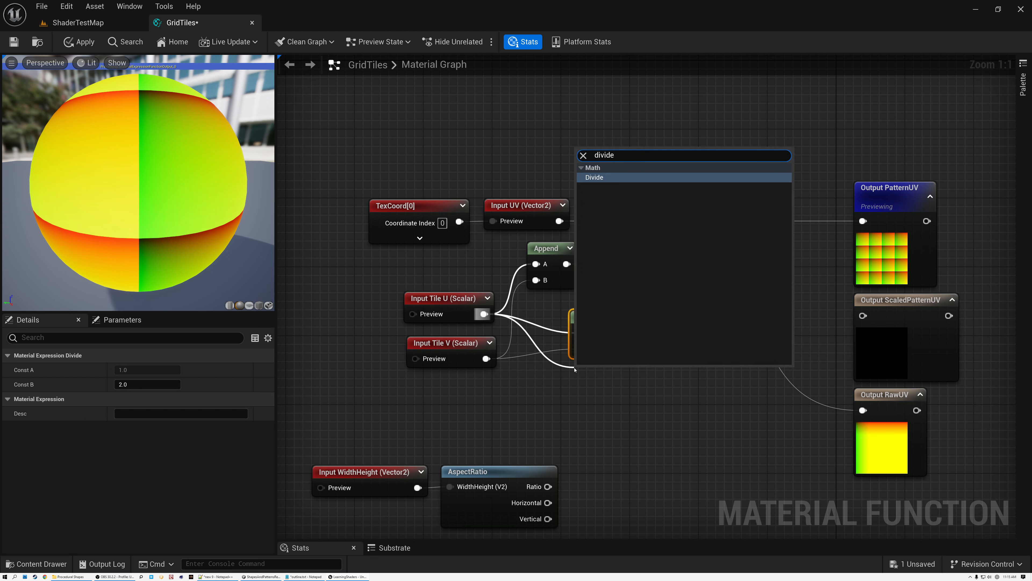
click(597, 178)
- Combine both Divide results in an AppendVector node and feed it into a Saturate node
drag(571, 333, 628, 353)
text(app)
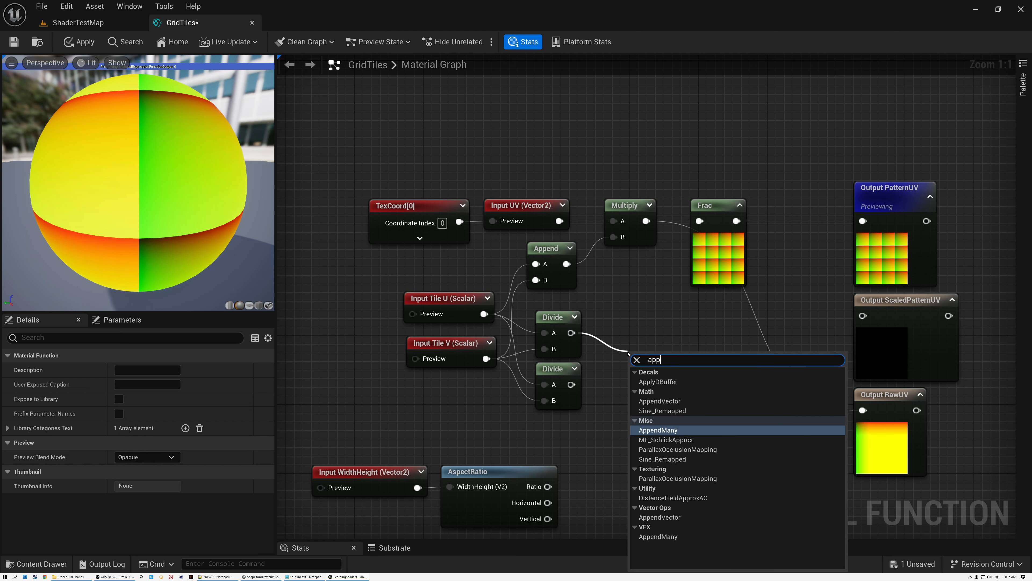
click(659, 401)
drag(571, 384, 653, 353)
text(sa)
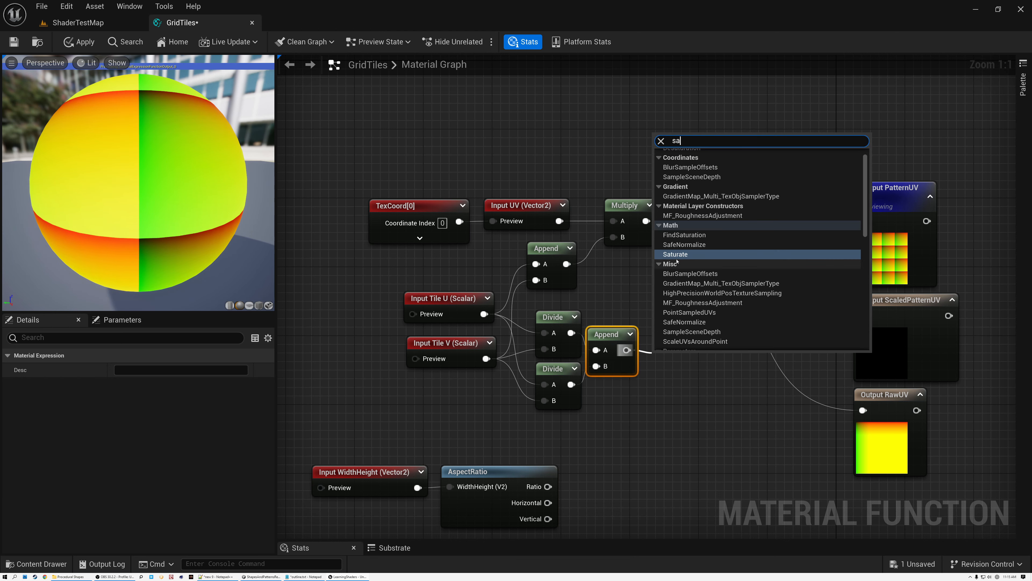
click(670, 255)
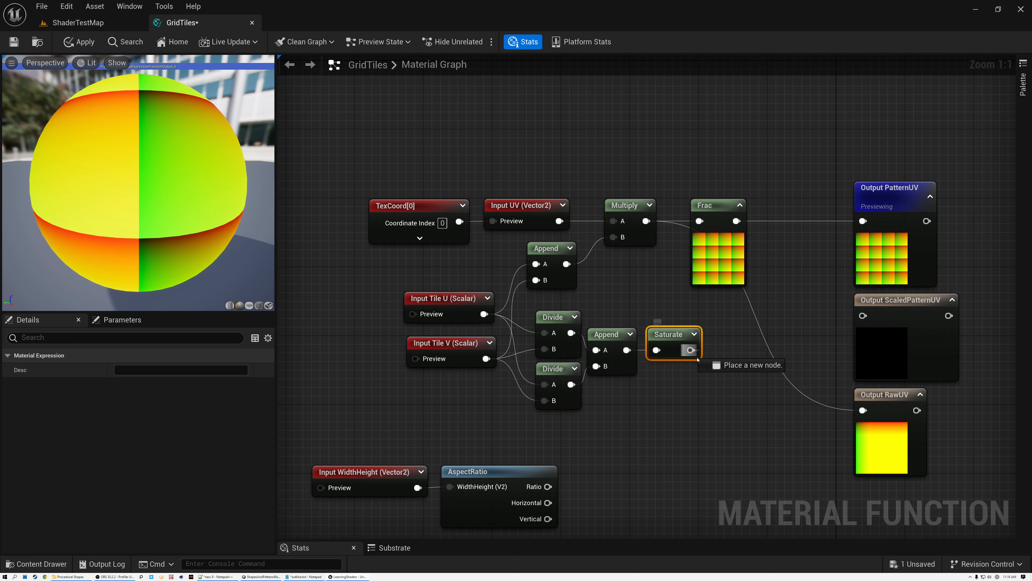
- Add a Divide node after Saturate that divides its result by AspectRatio's Ratio output, moving the WidthHeight and AspectRatio nodes closer
drag(689, 350, 725, 385)
text(div)
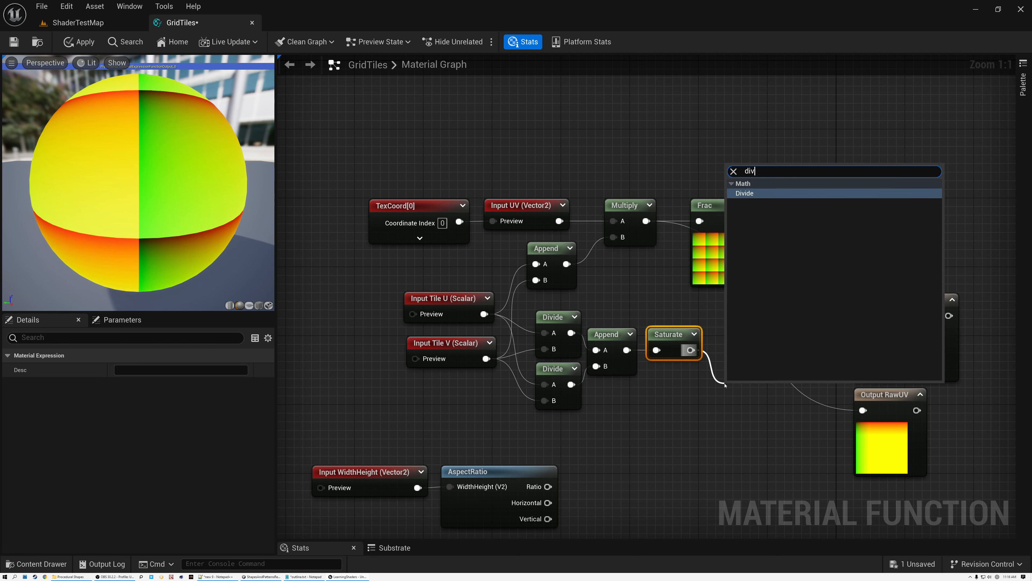
click(745, 194)
drag(391, 452, 727, 341)
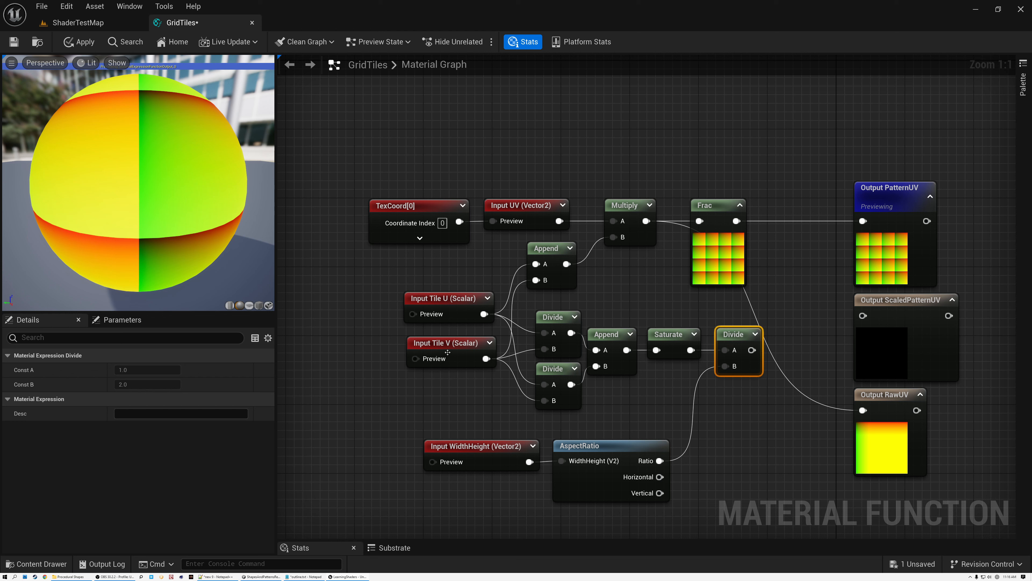
- Shift the tiling-ratio nodes and the UV, Multiply and Frac chain away from the outputs to free space
drag(367, 313, 732, 508)
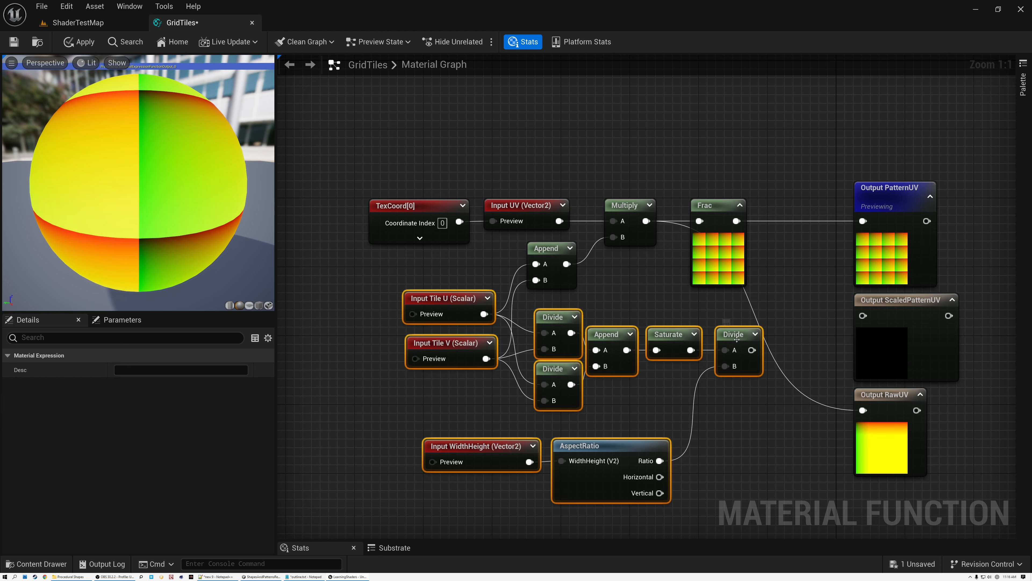
drag(733, 340, 639, 348)
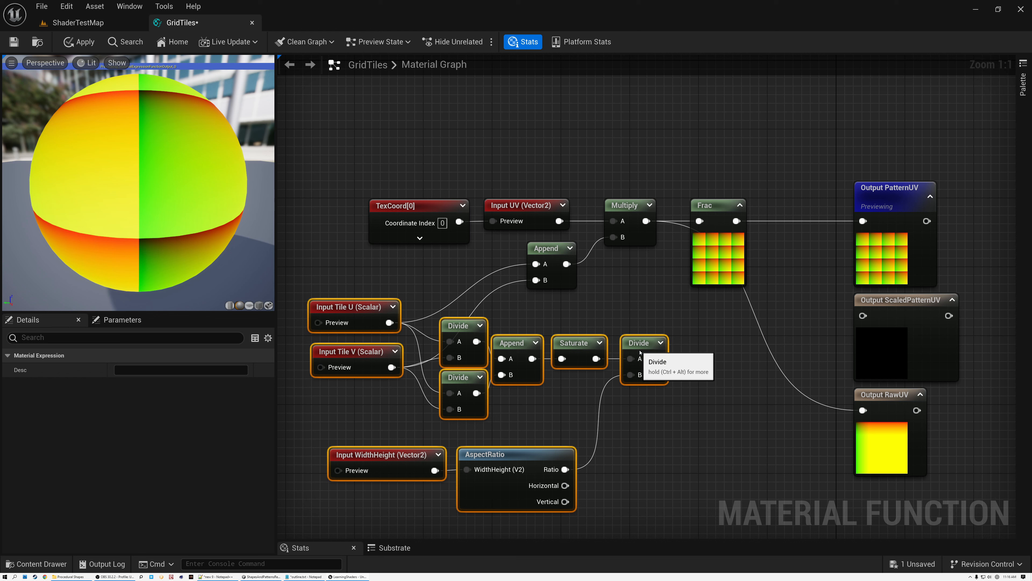
click(696, 377)
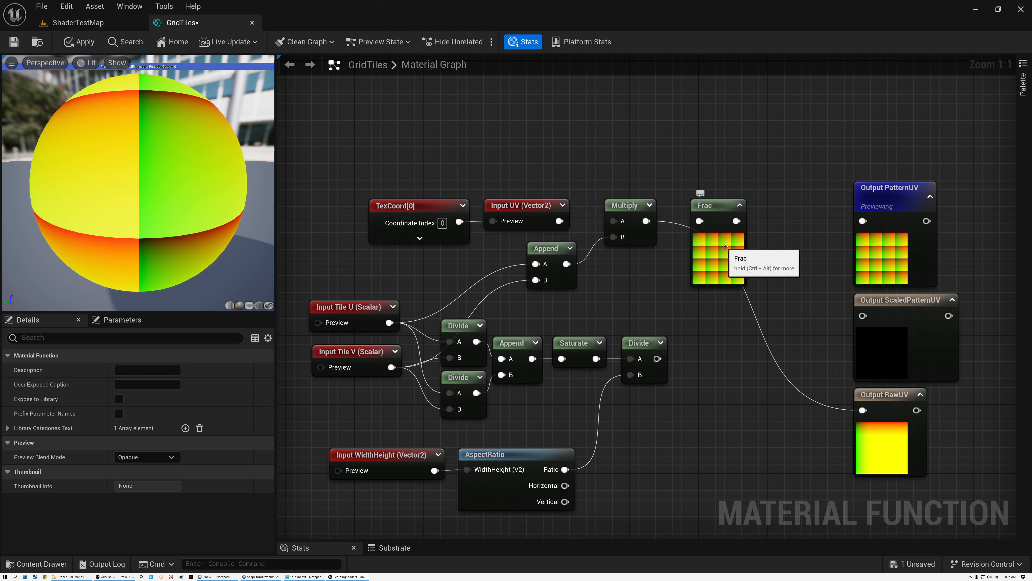
drag(397, 167, 651, 264)
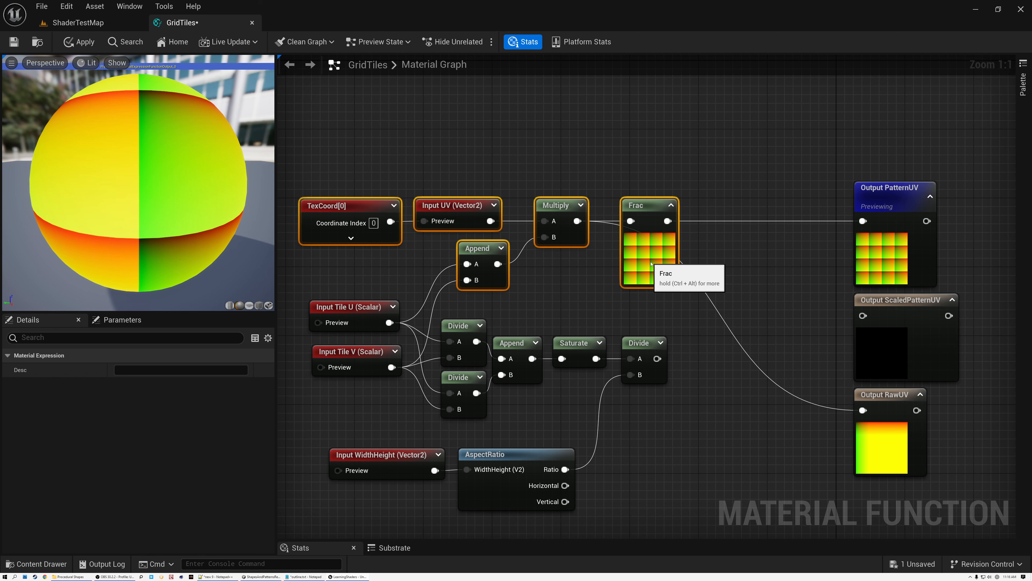
click(698, 246)
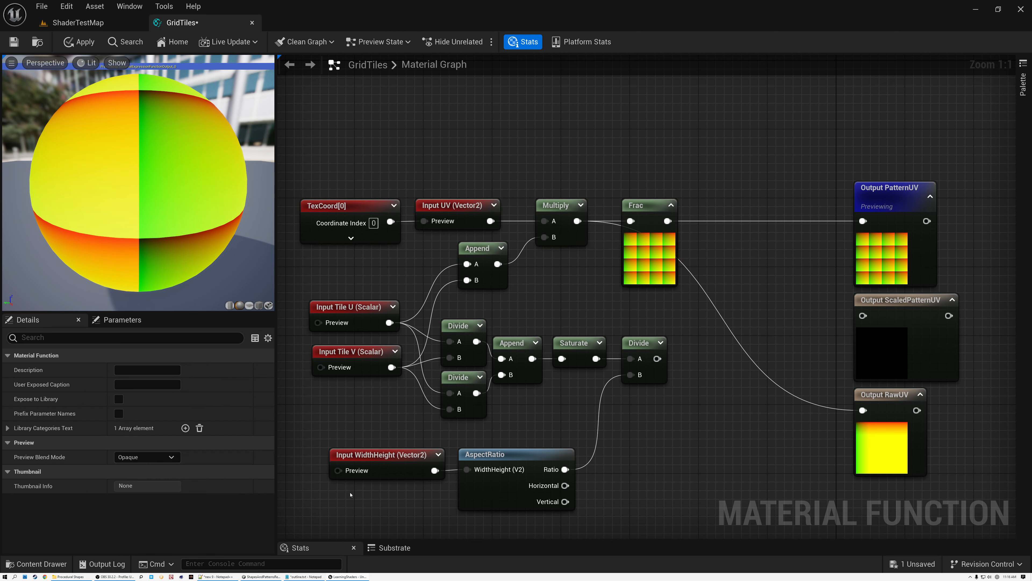
- Add the Scale function from the Procedural/UV folder between the final Divide node and the outputs
click(40, 563)
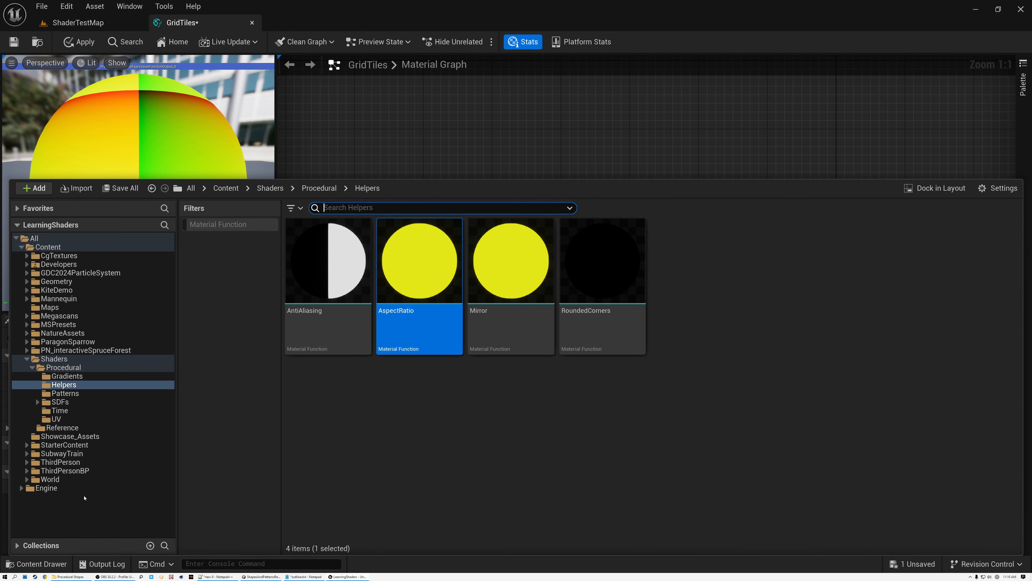
click(56, 419)
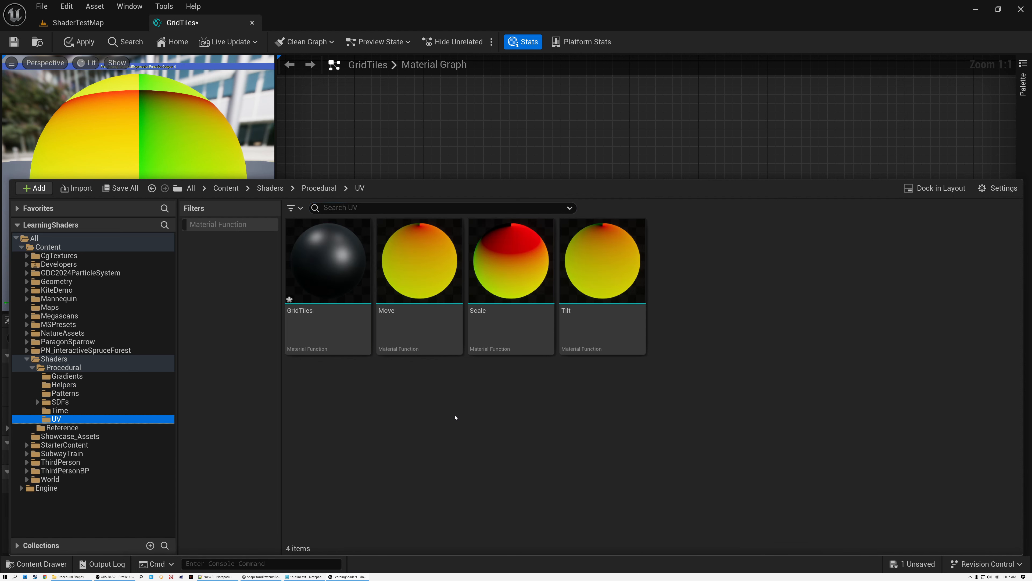
drag(511, 281, 733, 384)
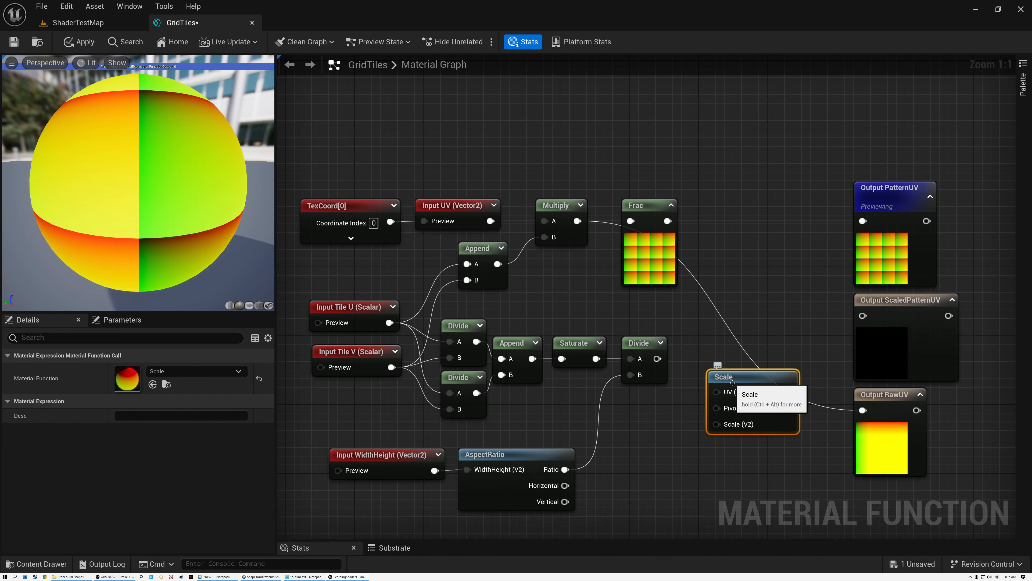
- Connect the final Divide to Scale's Scale input, Frac to its UV input, and its output to ScaledPatternUV, repositioning the Scale node
drag(657, 359, 718, 430)
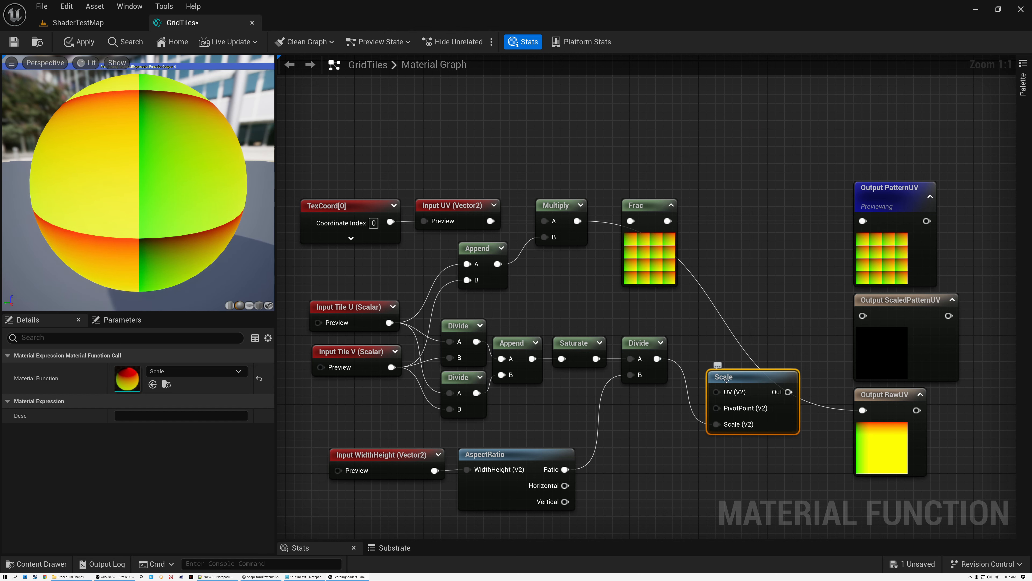
drag(735, 376, 736, 316)
drag(288, 318, 711, 511)
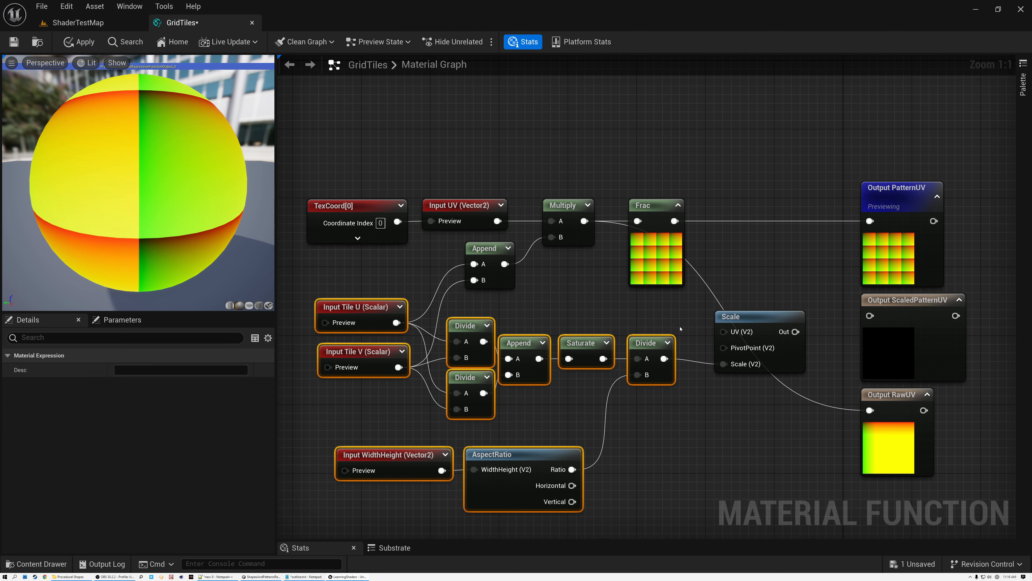
click(740, 321)
drag(739, 321, 747, 269)
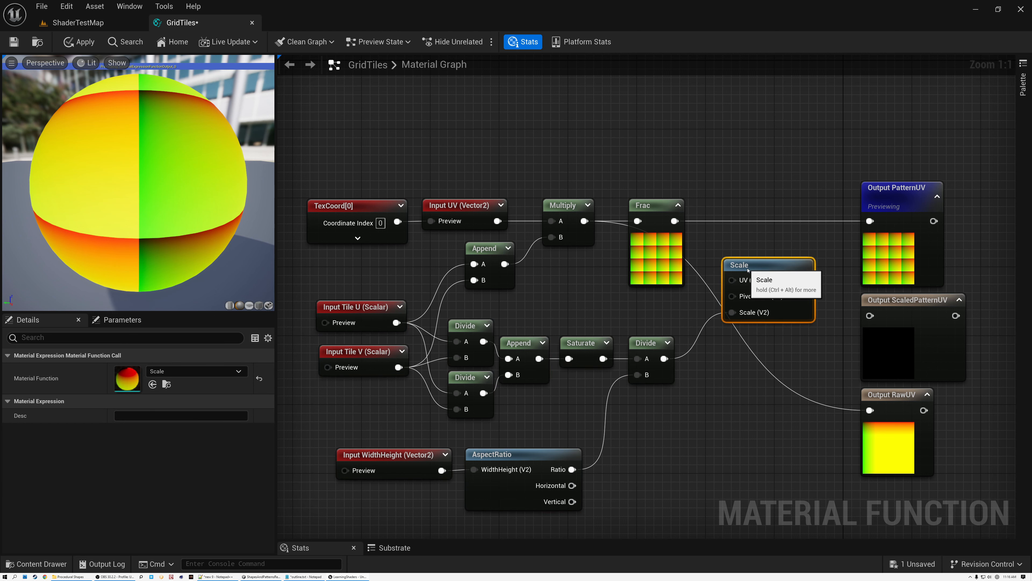
drag(674, 221, 735, 303)
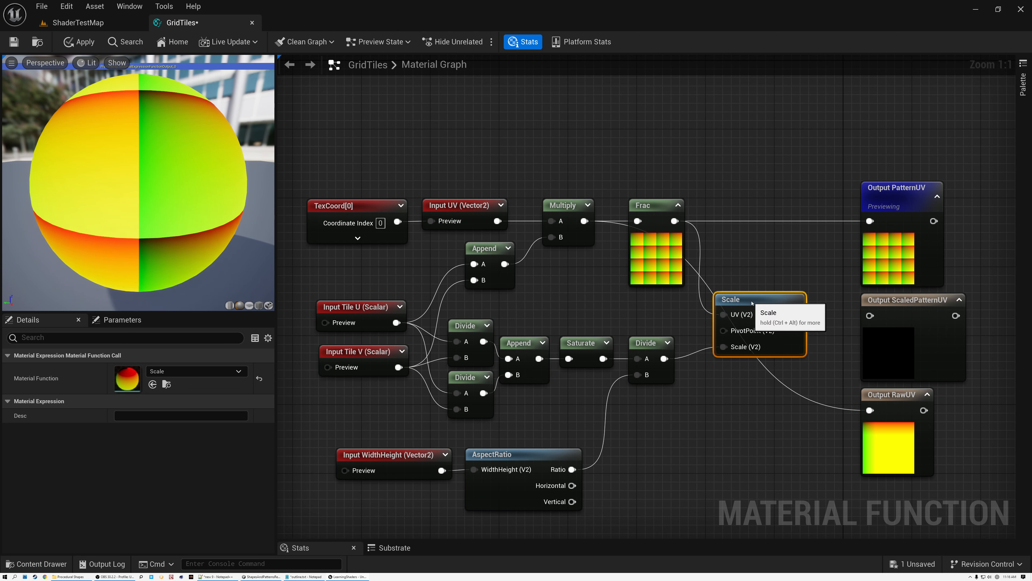
drag(796, 314, 869, 315)
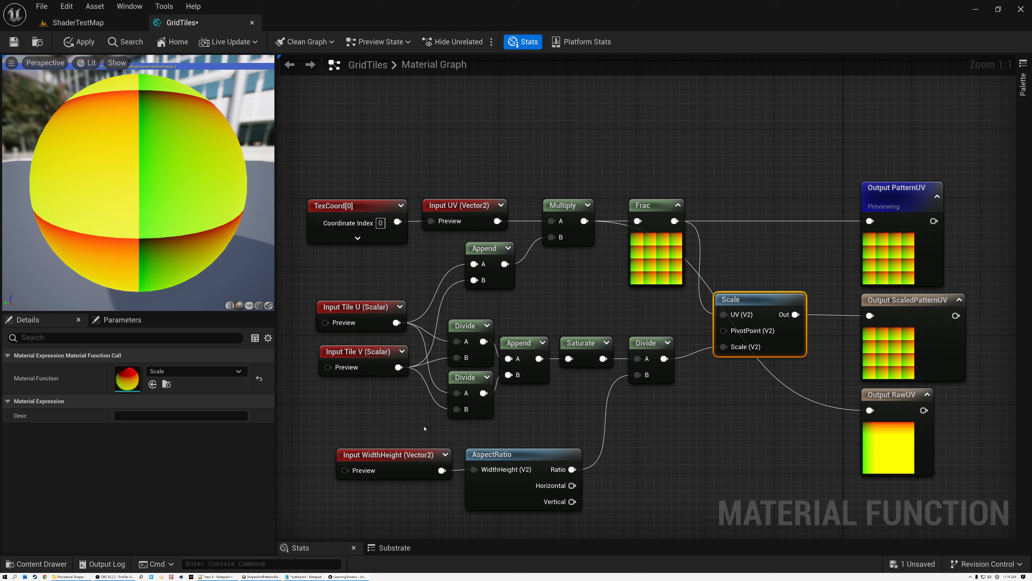
- Set the WidthHeight input's preview X value to 50 and check the ScaledPatternUV preview
click(390, 456)
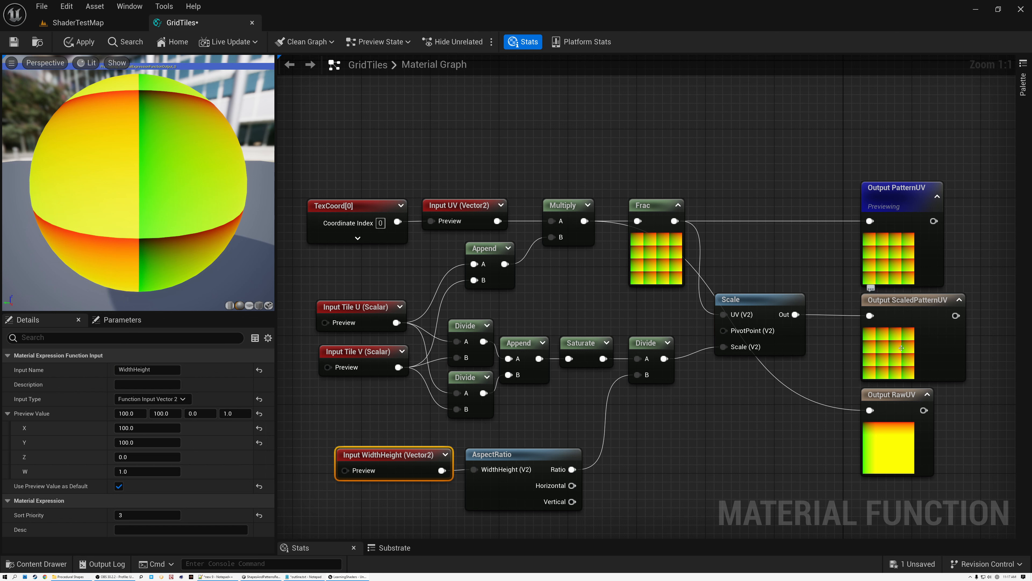
click(139, 412)
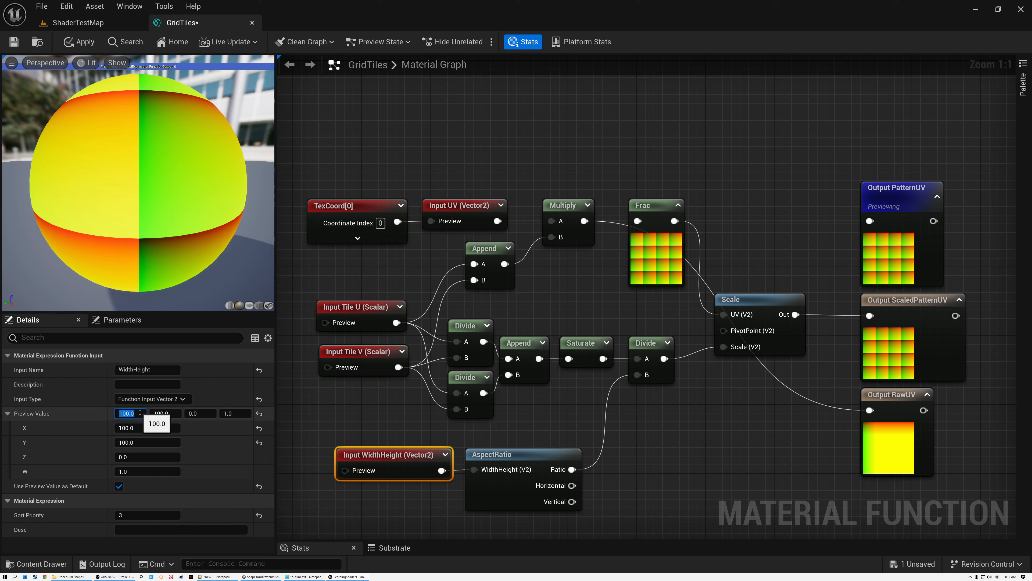
key(Return)
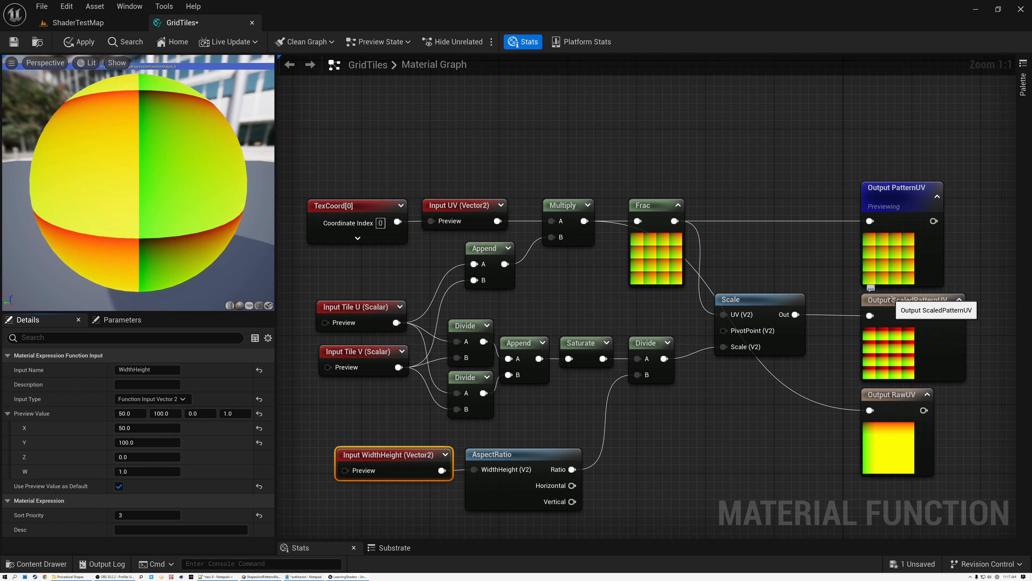
click(890, 331)
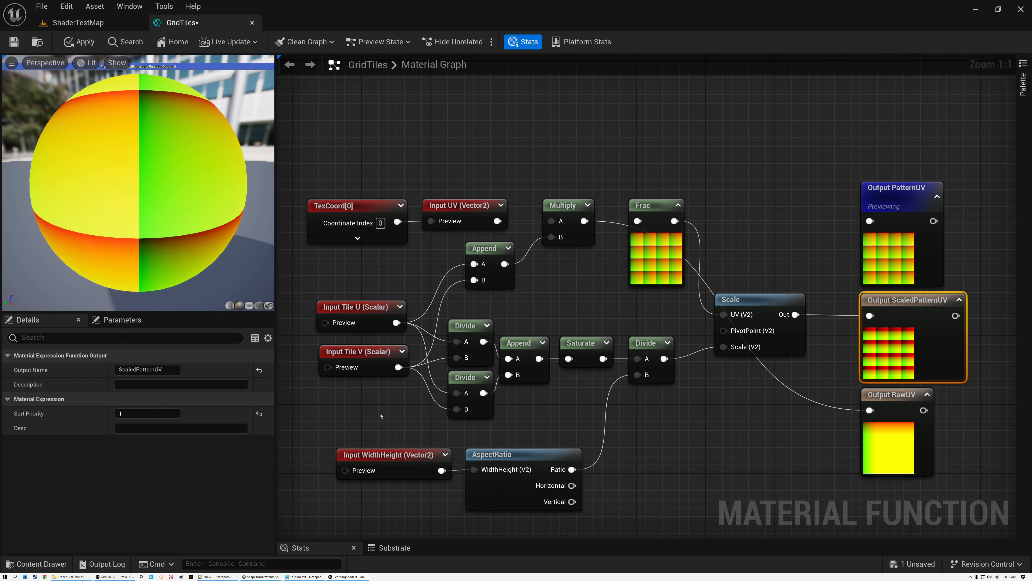
- Return the WidthHeight input's preview X value to 100
click(408, 449)
click(134, 415)
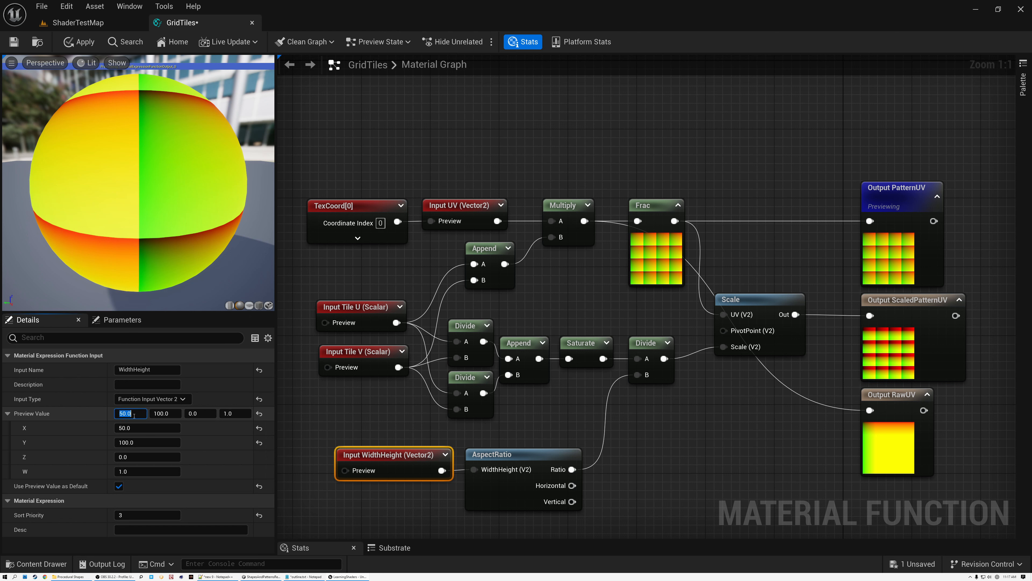
text(10)
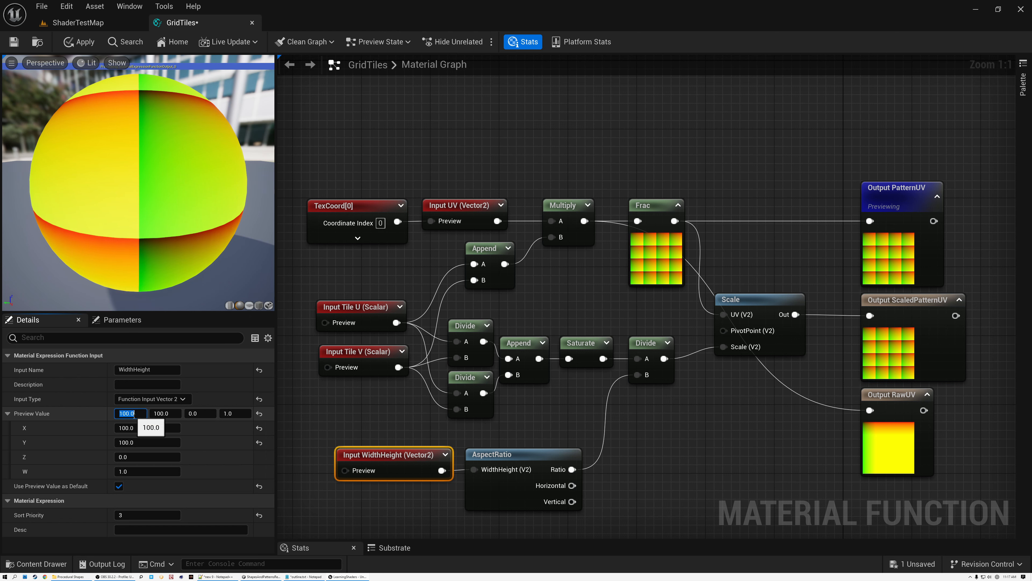
click(565, 408)
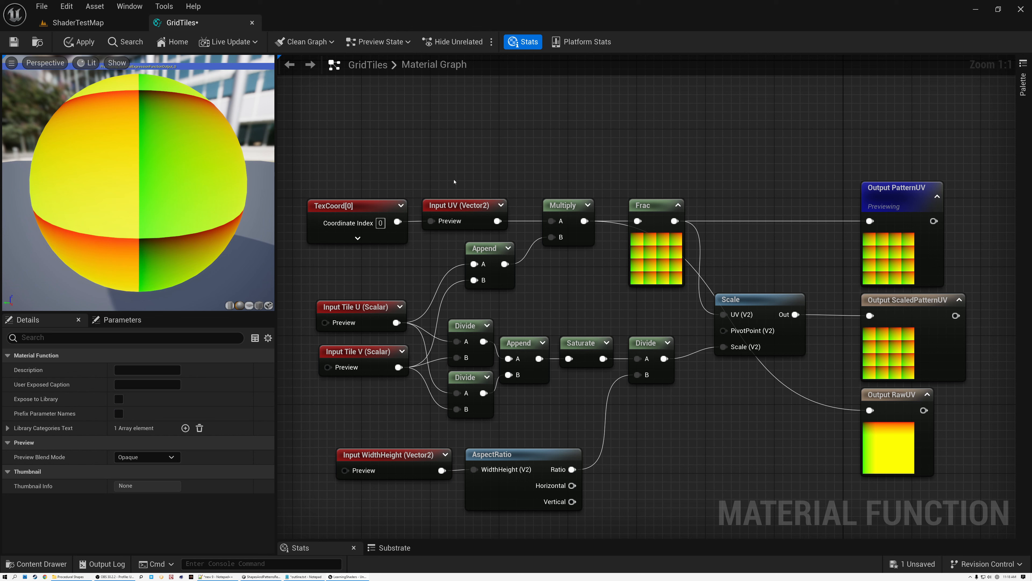
- Look over the PatternUV and ScaledPatternUV outputs and save the GridTiles material function
drag(374, 139, 971, 513)
click(776, 417)
click(872, 249)
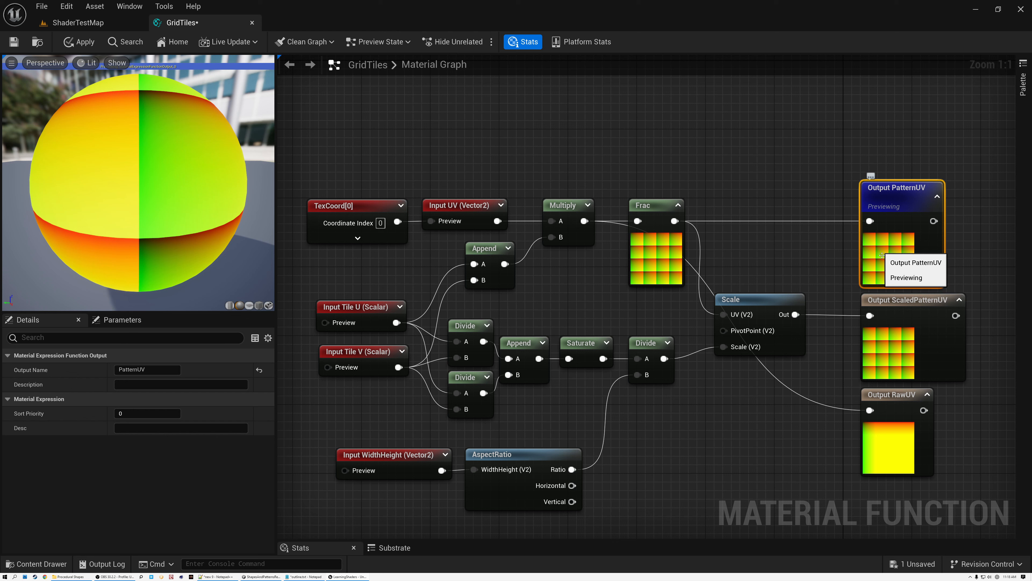
click(881, 357)
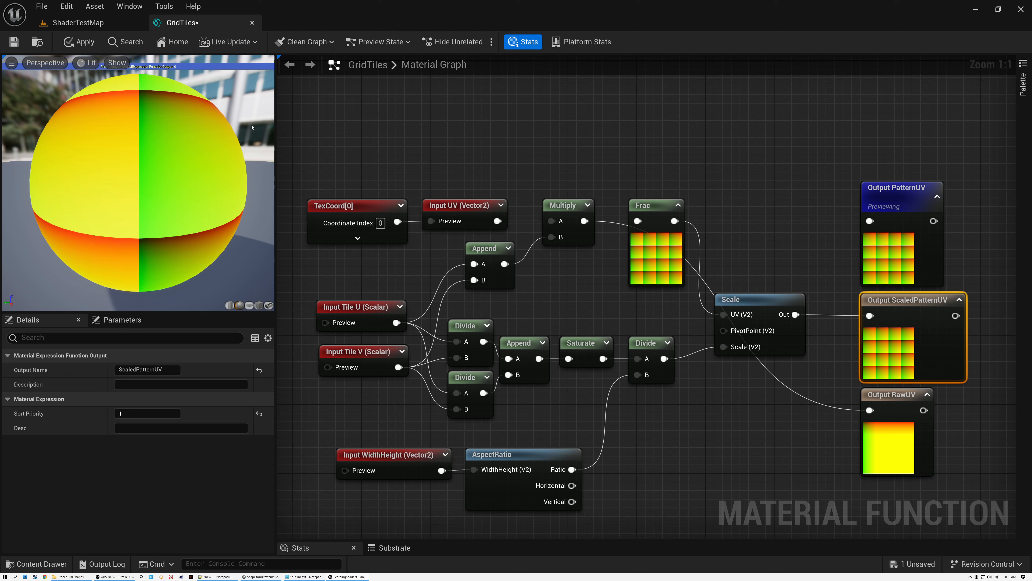
click(14, 42)
- Create a material function named SquareTiles in the Shaders/Procedural/Patterns folder and open it for editing
click(52, 564)
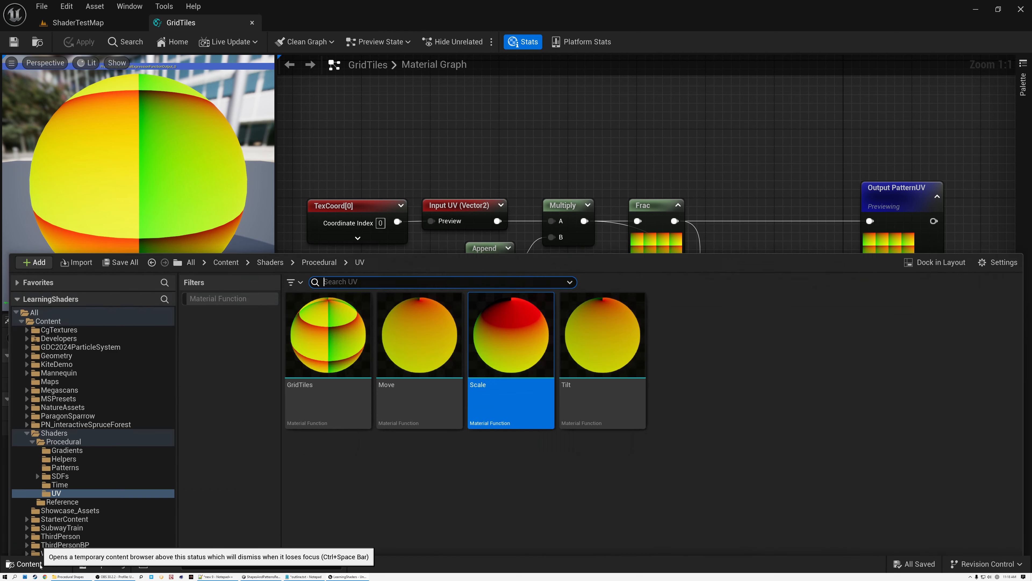
click(63, 393)
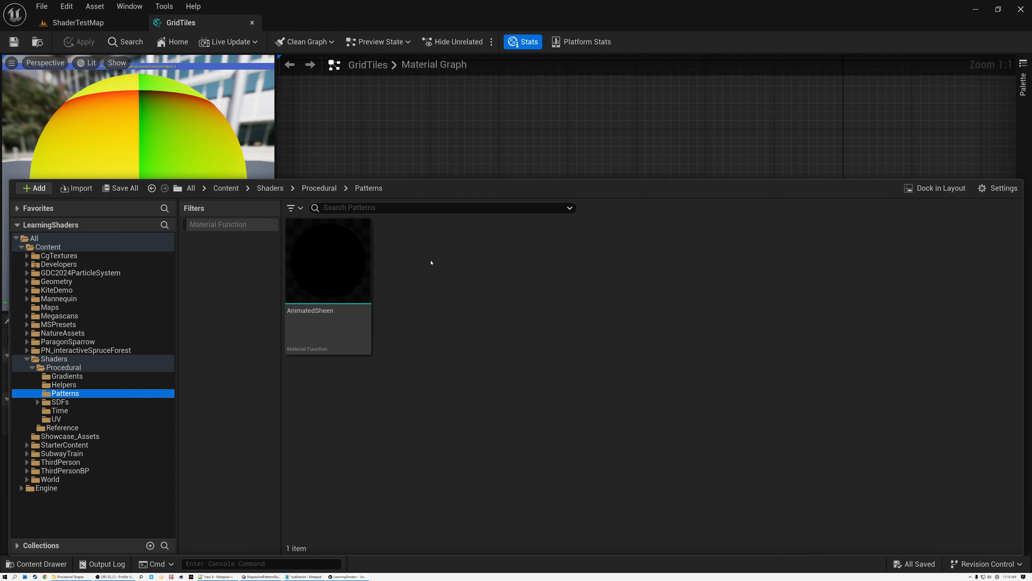
right_click(423, 267)
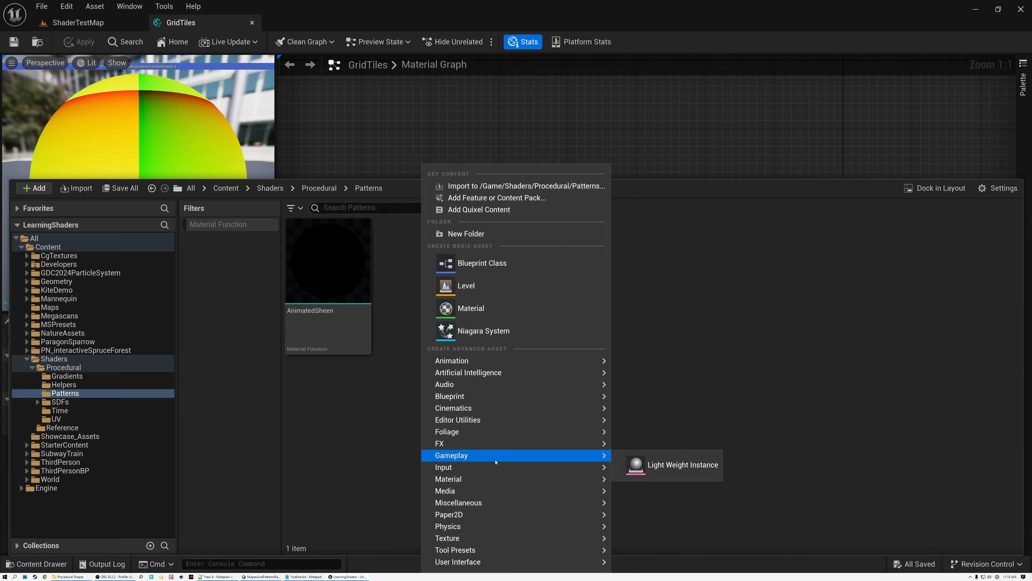
mouse_move(496, 478)
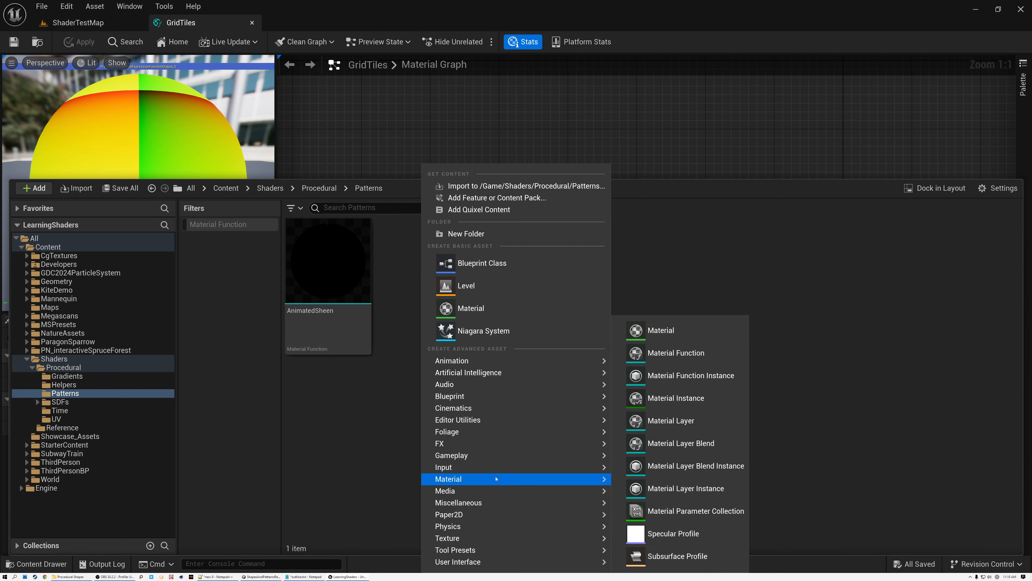
click(674, 352)
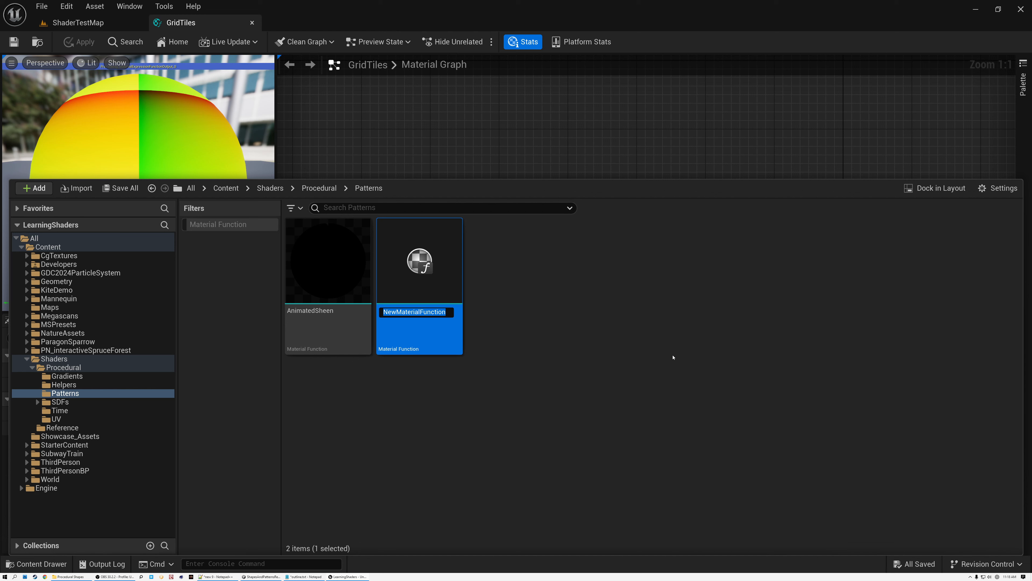
text(Squ)
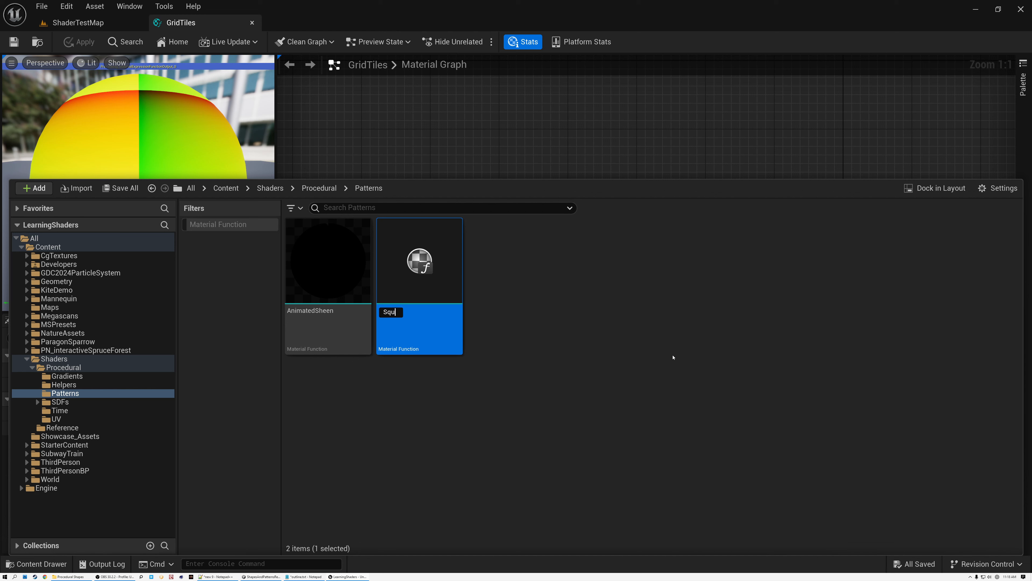
text(areTiles)
key(Return)
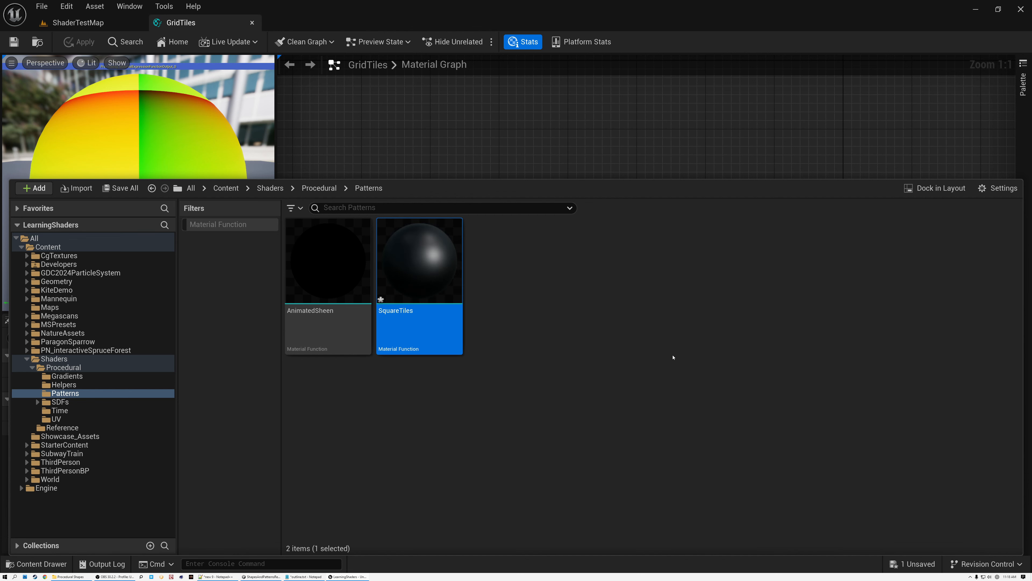
double_click(436, 276)
right_drag(450, 284, 569, 249)
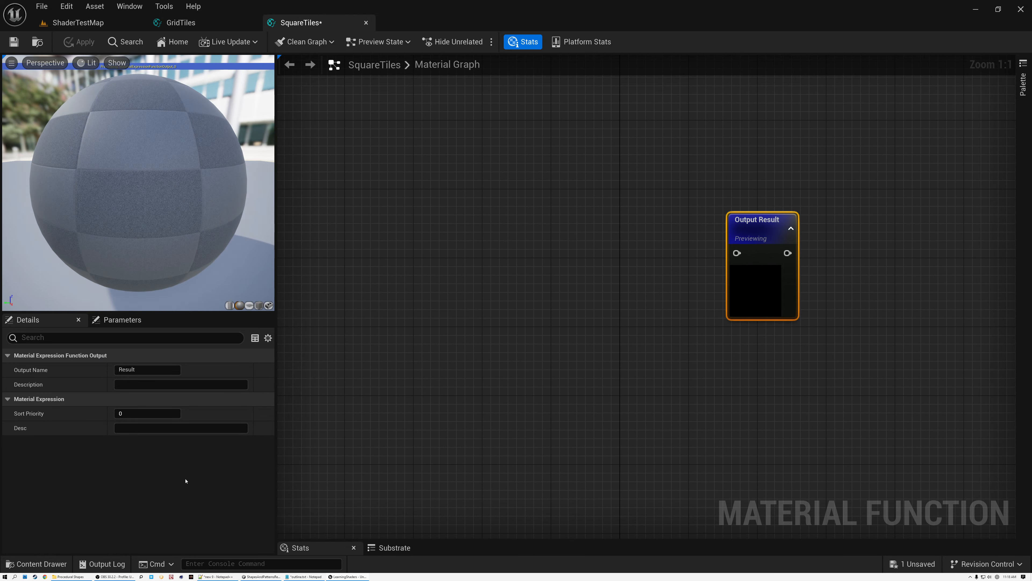
- Add the Rectangle function from the Procedural/SDFs folder to the graph, ahead of Output Result
click(36, 564)
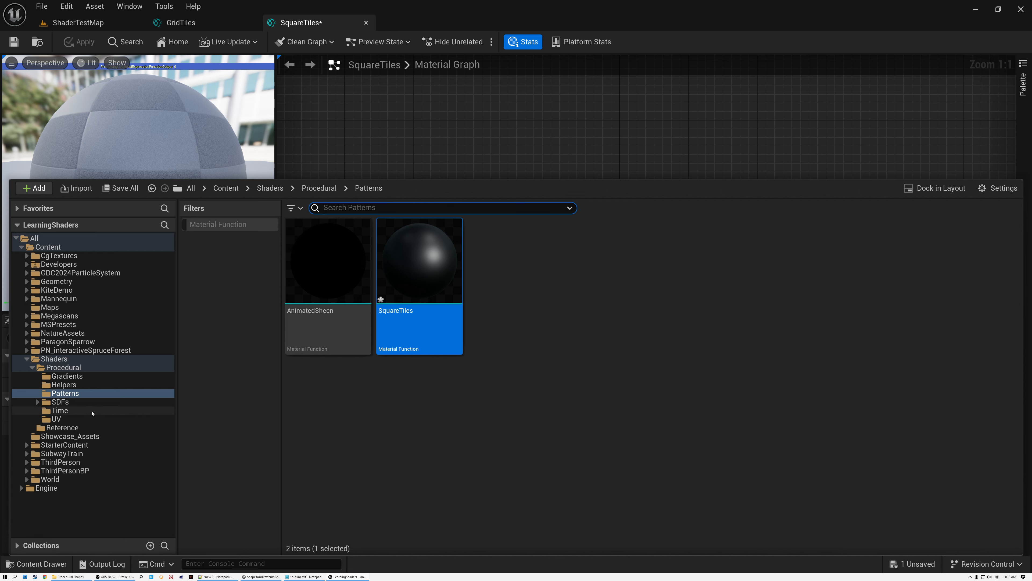
click(61, 402)
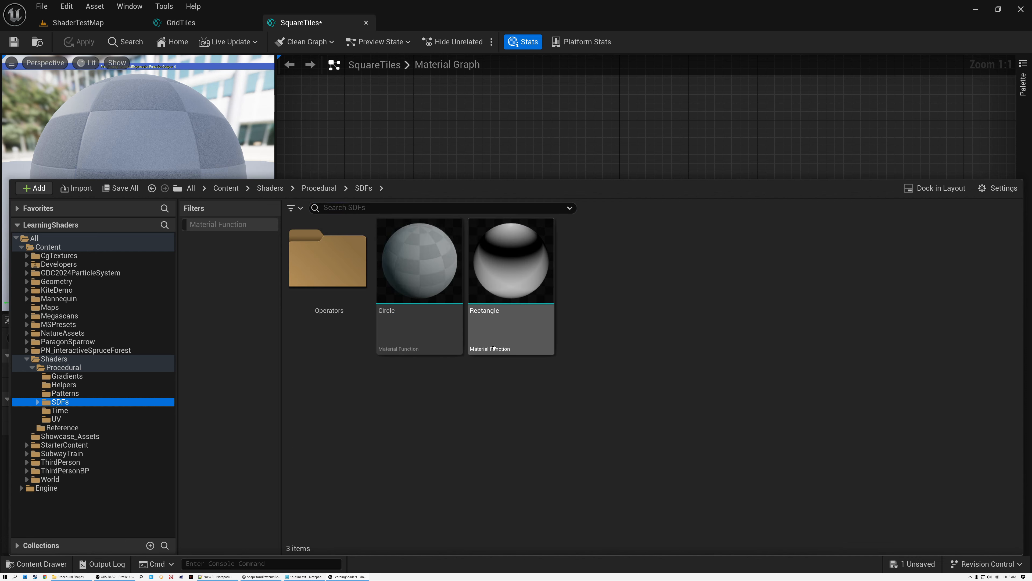
drag(508, 264, 572, 251)
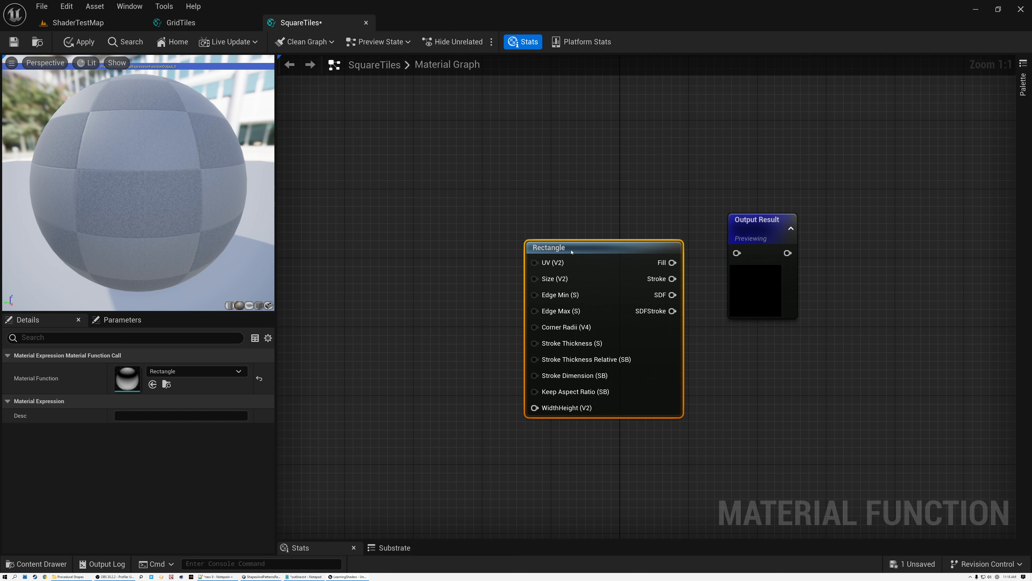
- Add the GridTiles function from the Procedural/UV folder and place it ahead of the Rectangle node
click(41, 563)
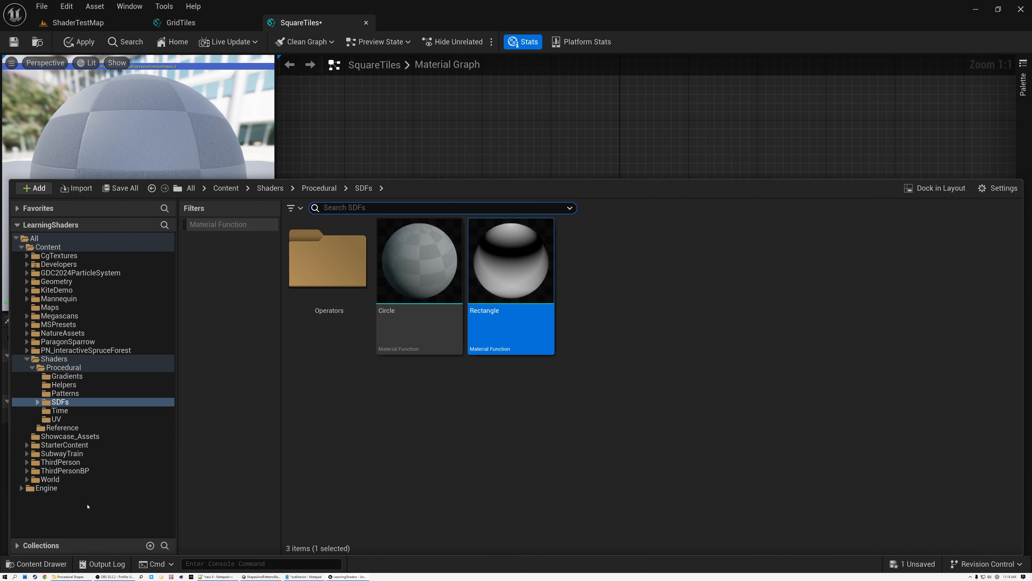
click(56, 419)
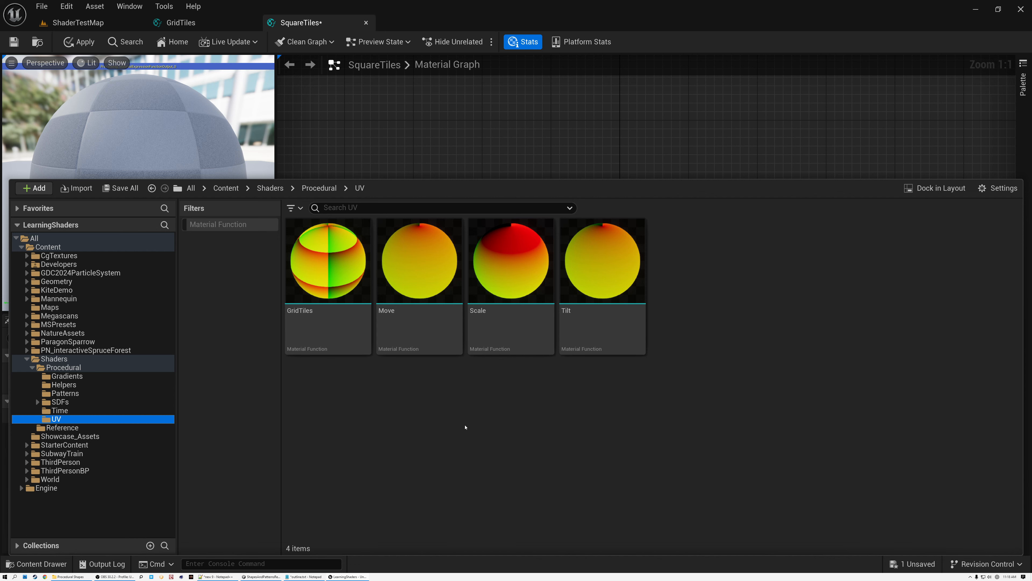
drag(328, 260, 392, 271)
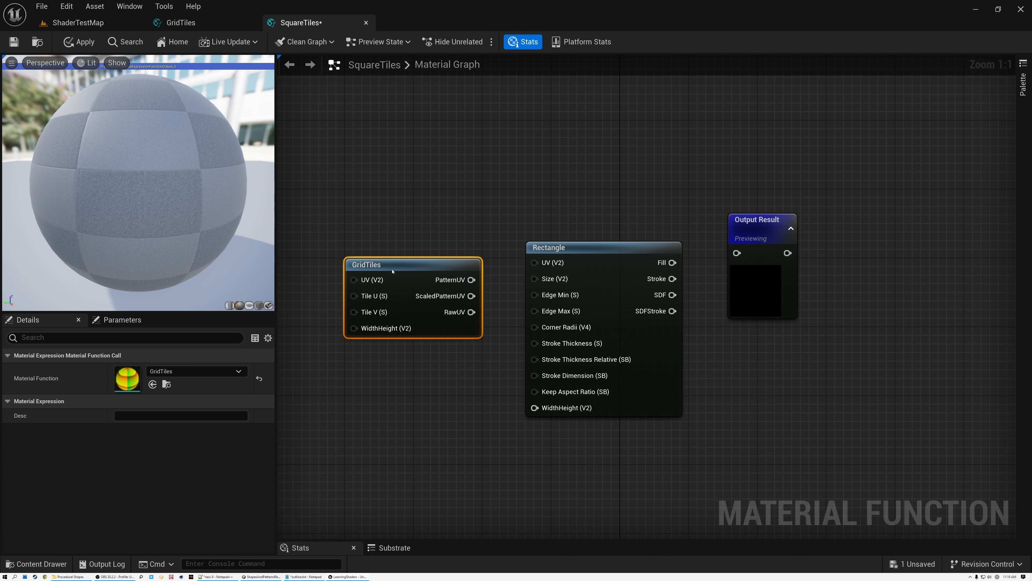
right_drag(432, 206, 537, 178)
drag(546, 233, 529, 224)
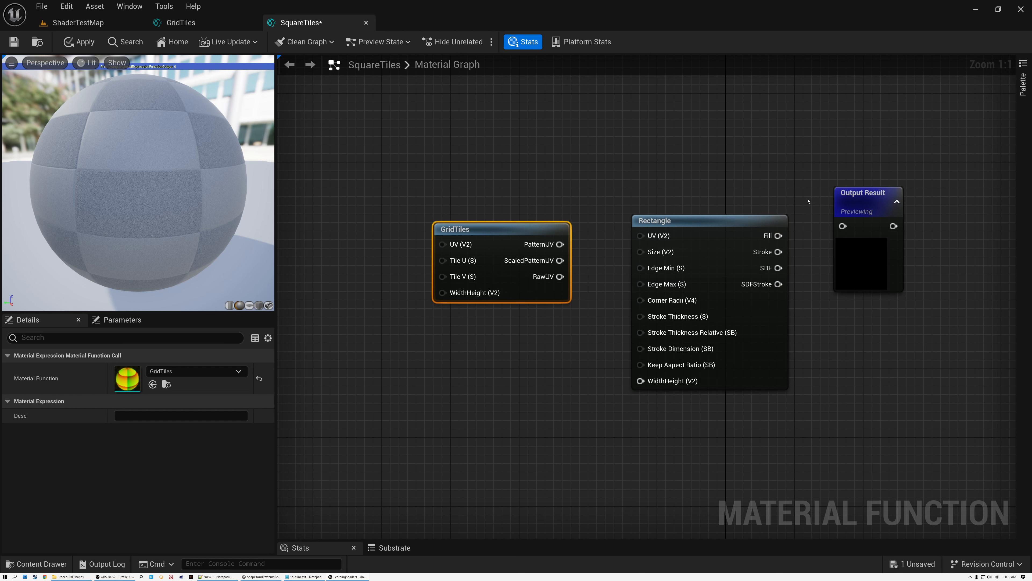
right_drag(735, 182, 692, 192)
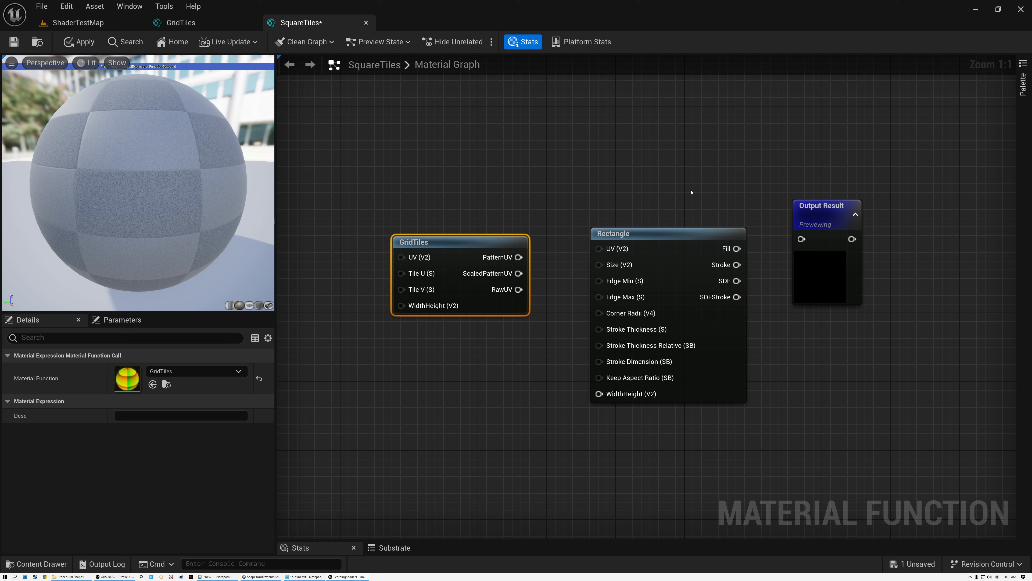
- Switch the material preview to a plane, set the viewport's field of view to 50 and face the plane straight on
click(249, 305)
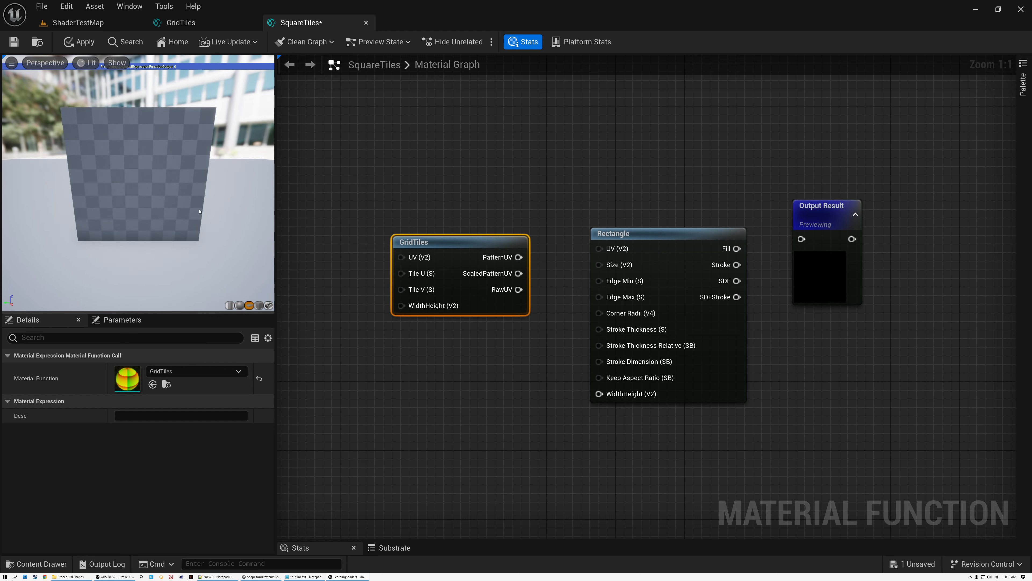
click(11, 63)
click(102, 132)
text(50)
key(Return)
right_drag(177, 193, 177, 233)
- Connect Rectangle's Fill to Output Result and GridTiles' PatternUV to Rectangle's UV, framing the whole plane in the preview
drag(743, 248, 801, 239)
click(817, 211)
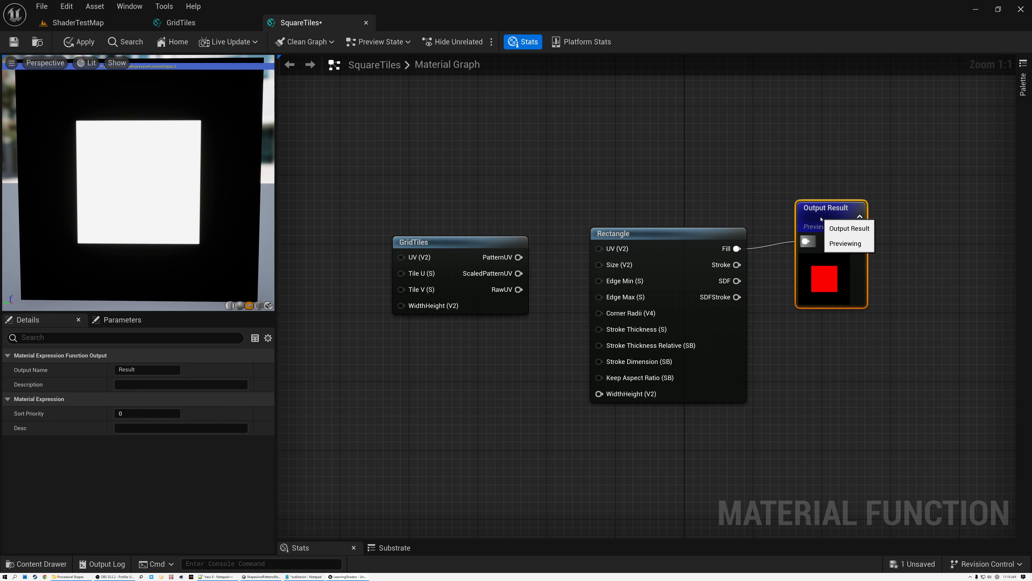
drag(189, 199, 189, 191)
right_drag(190, 191, 189, 177)
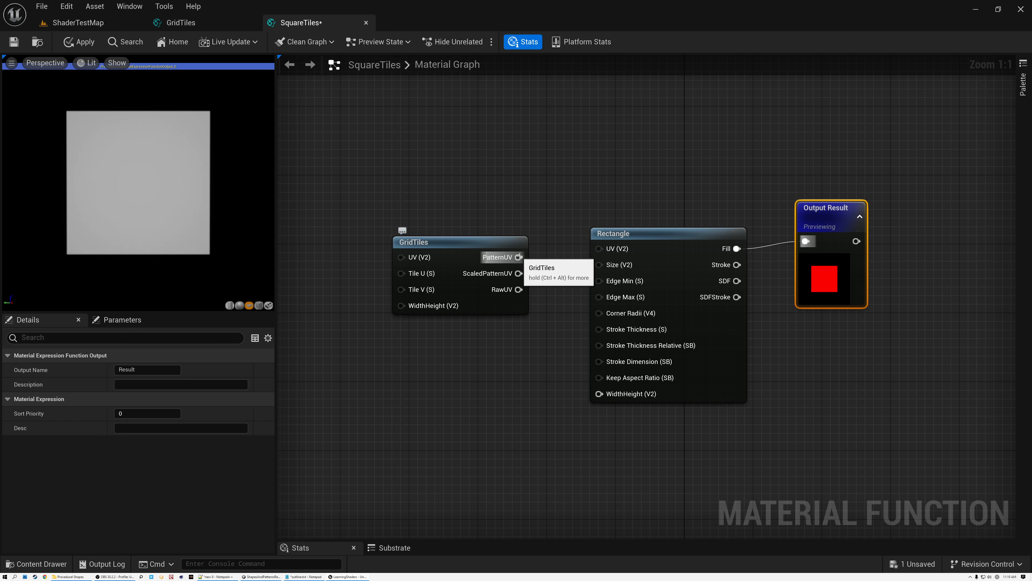
drag(519, 257, 602, 249)
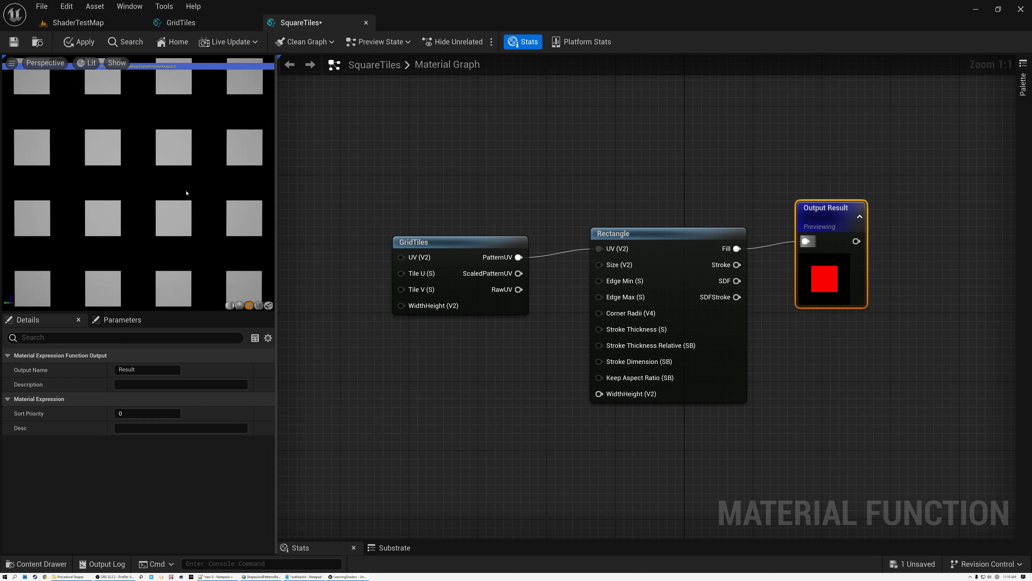
scroll(187, 192, down, 3)
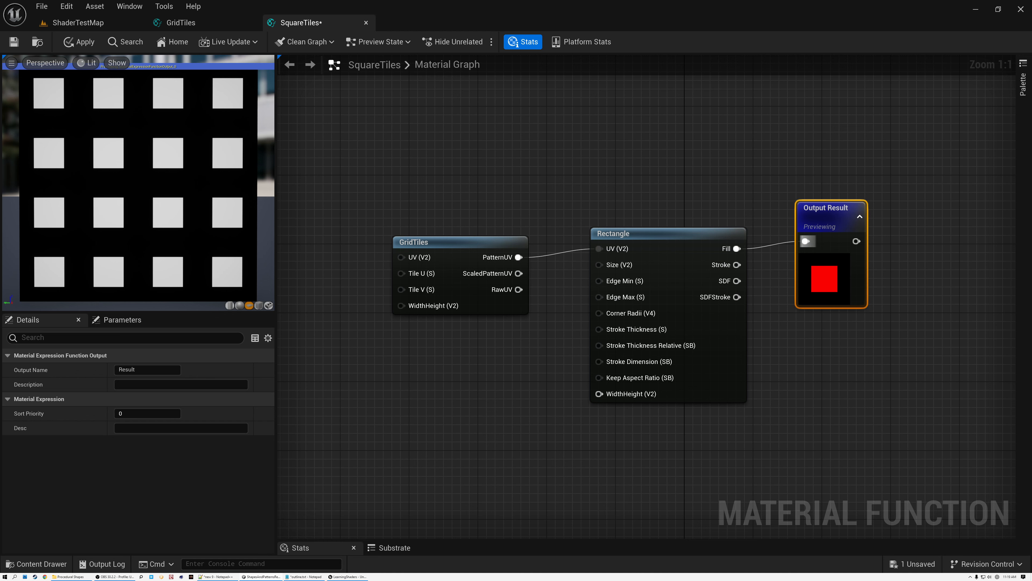
- Add a FunctionInput node ahead of GridTiles and name it UV
right_drag(388, 204, 507, 190)
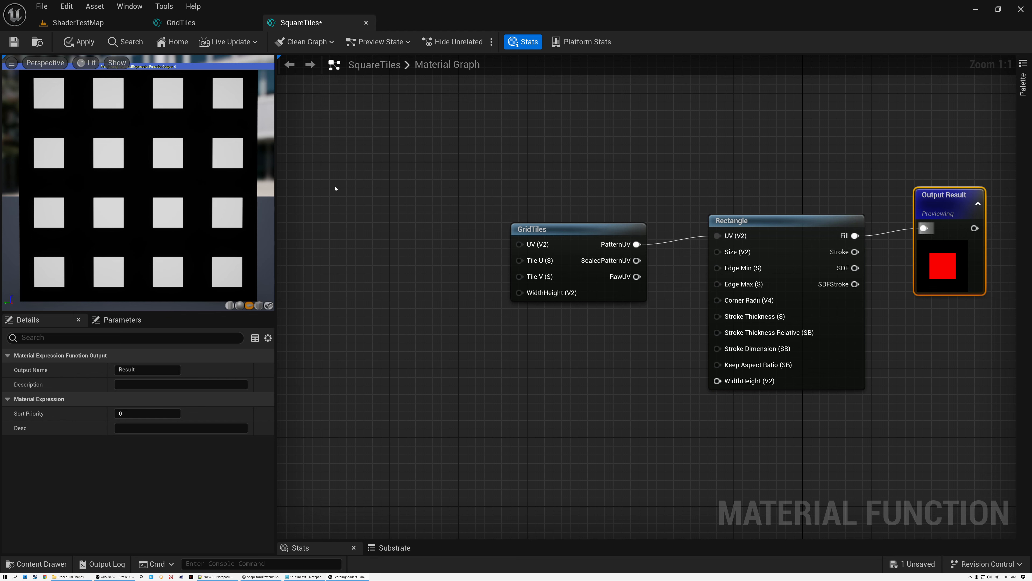
right_click(322, 178)
text(input)
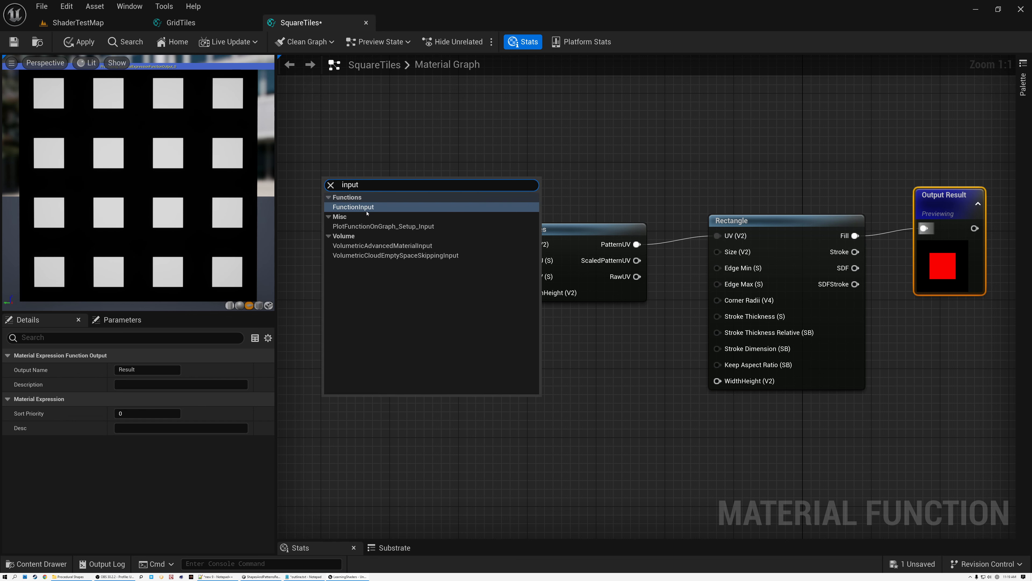
click(367, 209)
drag(317, 193, 357, 261)
click(143, 370)
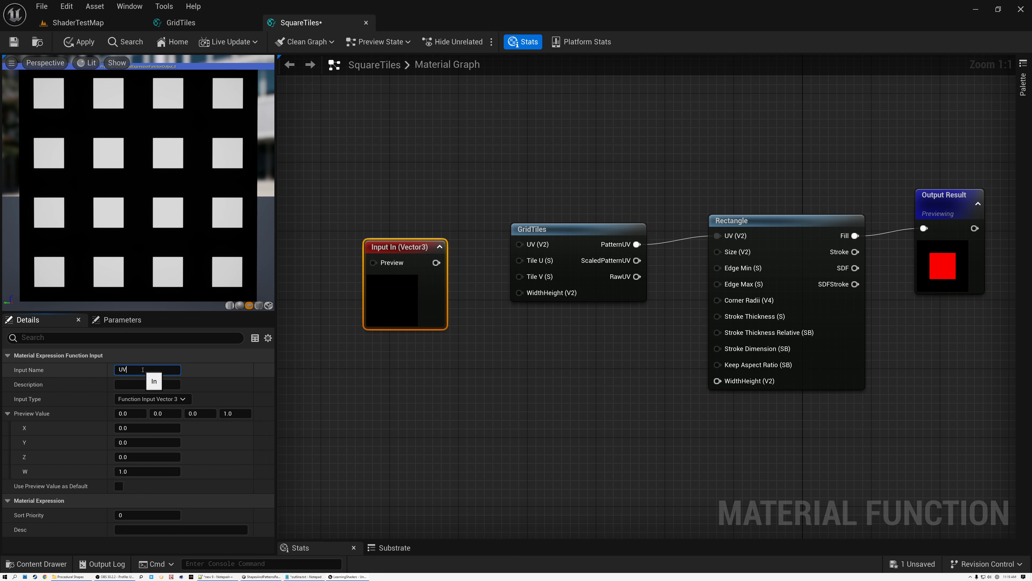
text(UV)
key(Return)
- Make the UV input a Function Input Vector 2 that uses its preview value as default, and collapse its node preview
click(175, 399)
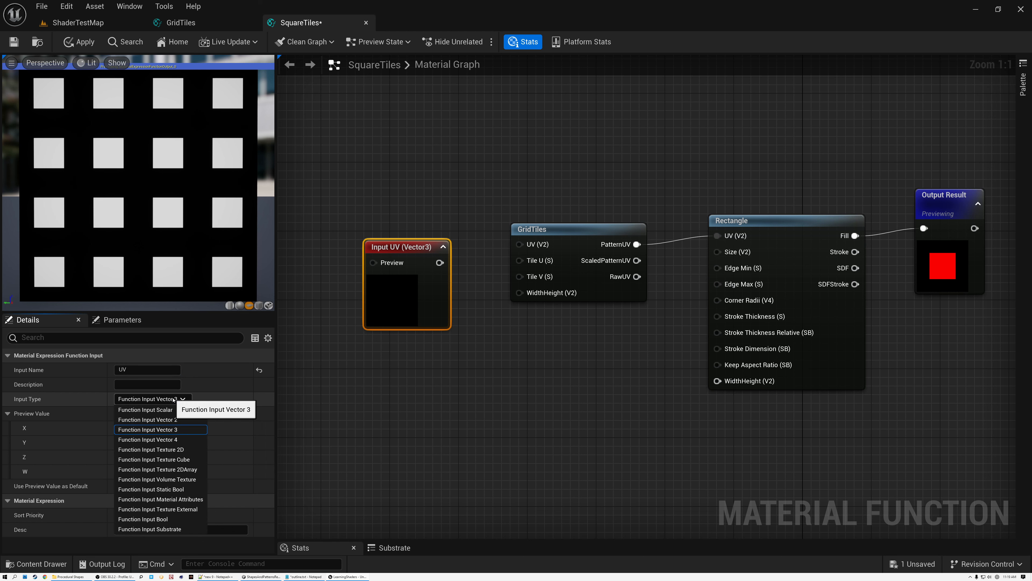
click(184, 418)
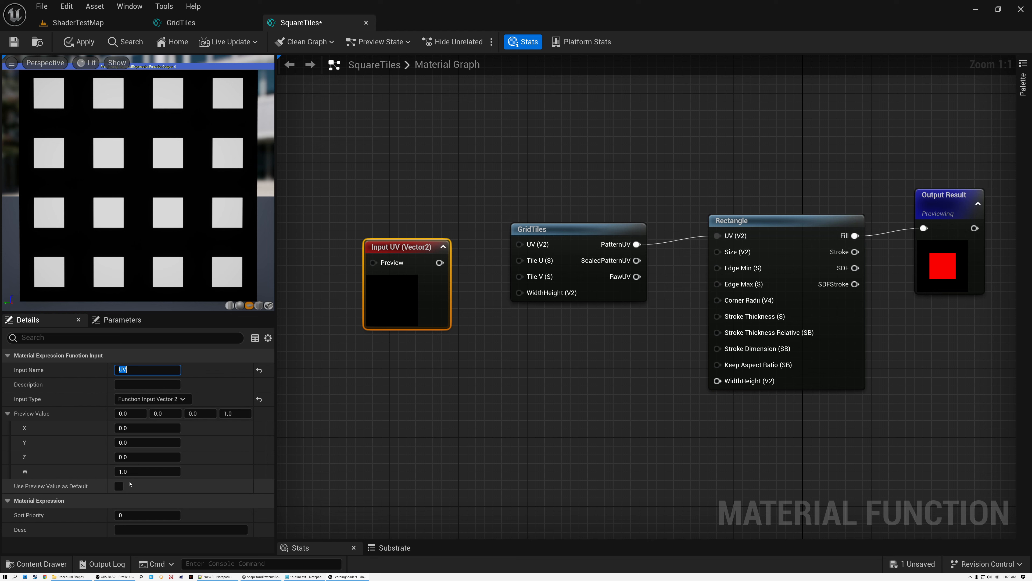
click(119, 487)
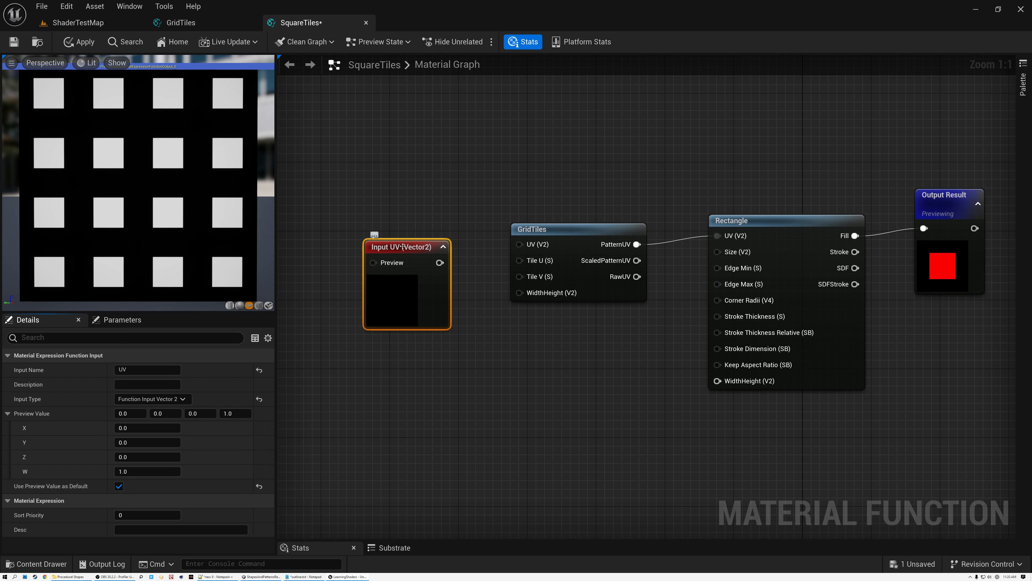
click(443, 246)
drag(397, 250, 388, 235)
- Add a TextureCoordinate node feeding the UV input's Preview, and connect the UV input to GridTiles' UV
right_drag(418, 193, 526, 174)
right_click(368, 203)
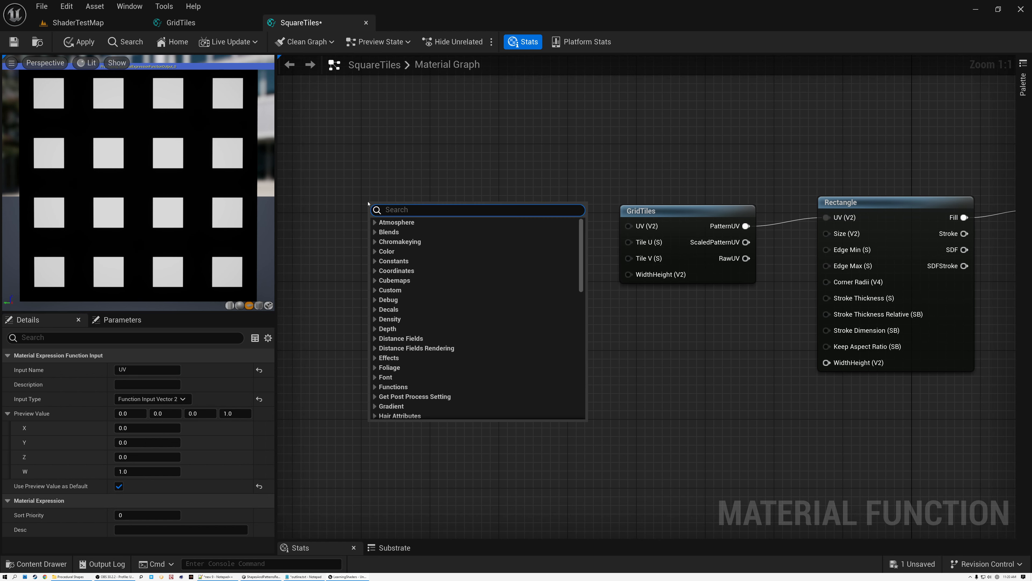
text(tex)
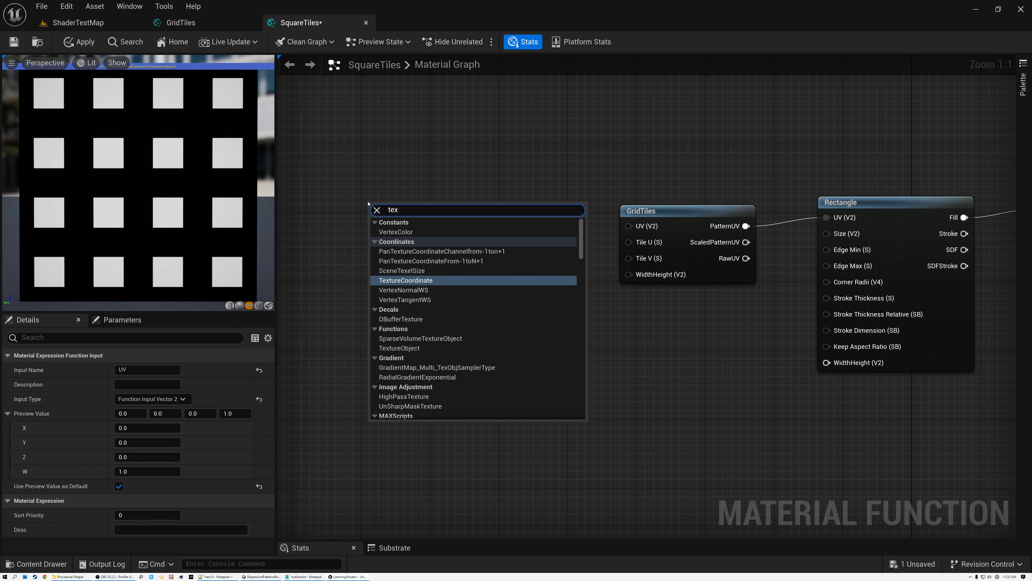
click(402, 280)
drag(430, 206, 468, 215)
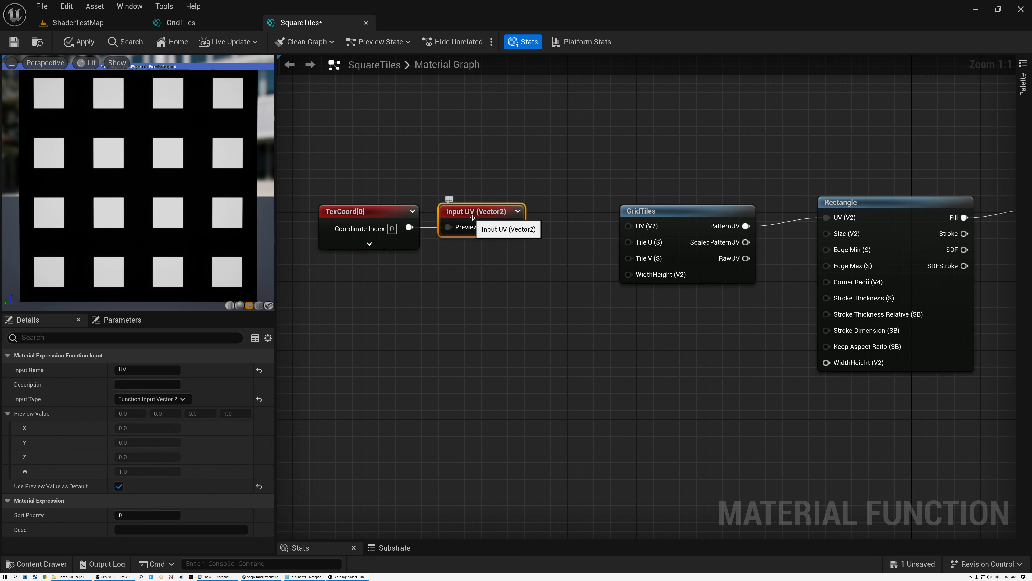
click(381, 214)
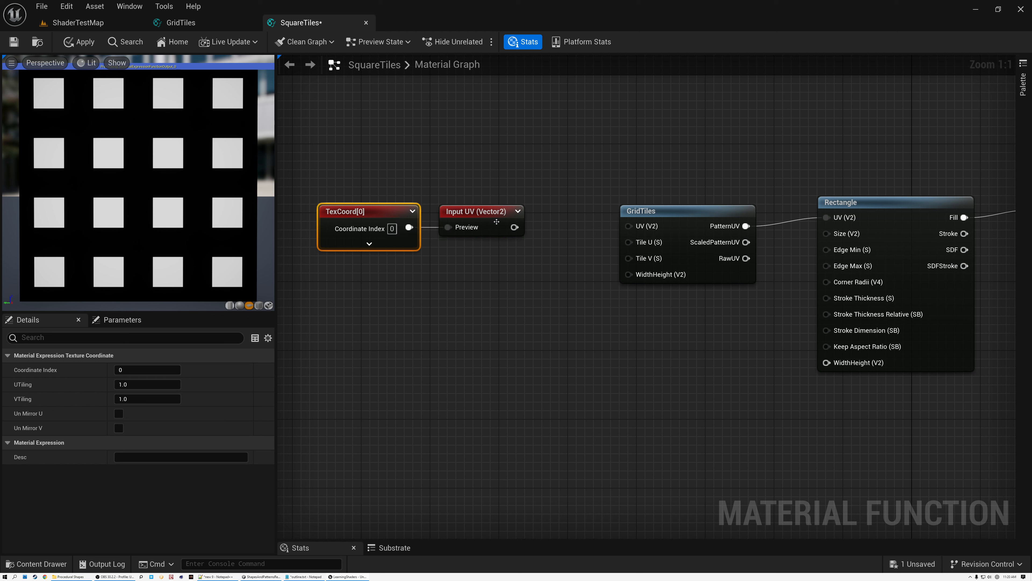
drag(514, 227, 631, 228)
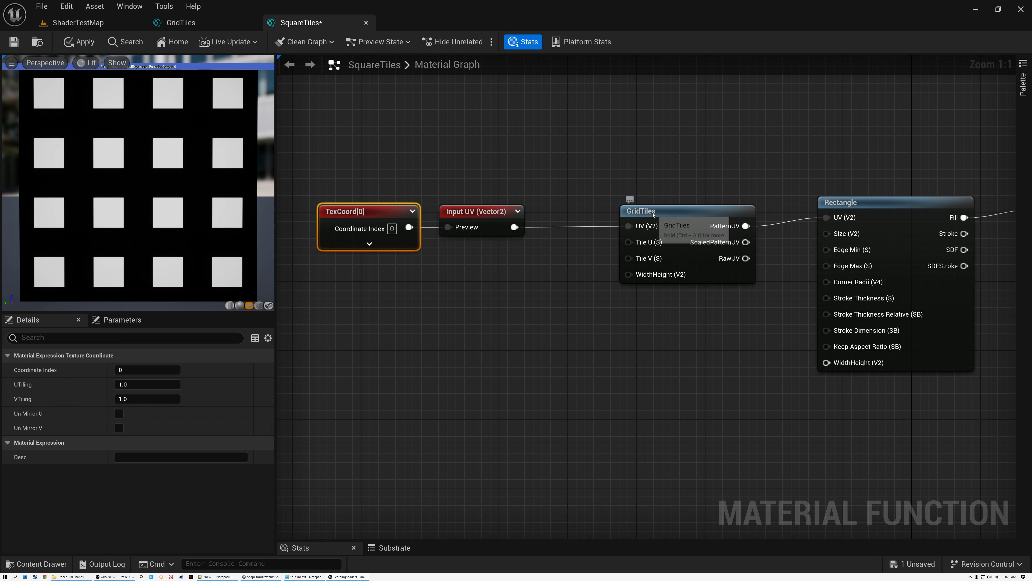
click(636, 229)
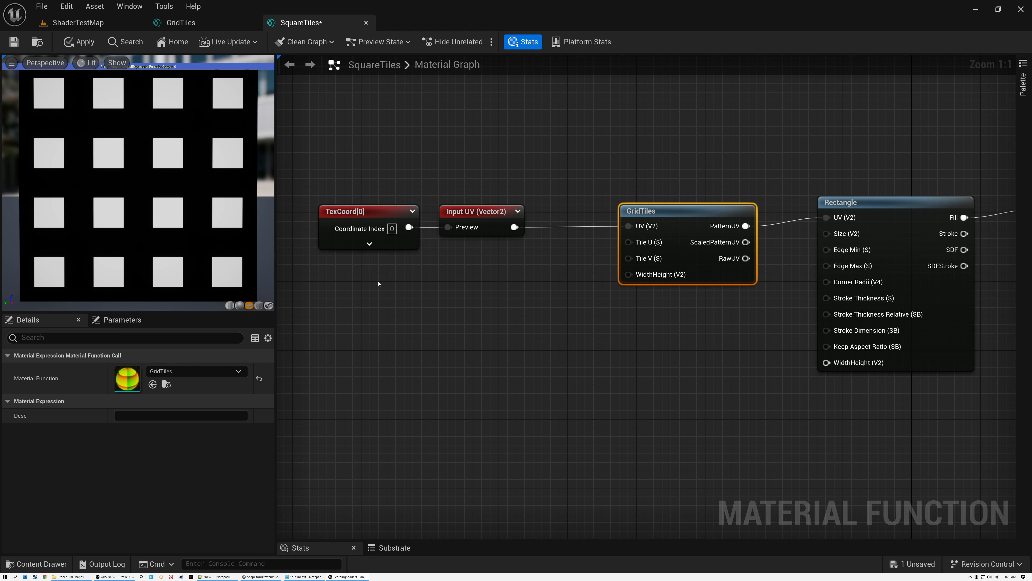
- Duplicate the UV input below the original, rename the copy Tiles and set its sort priority to 1
click(468, 223)
key(ctrl+w)
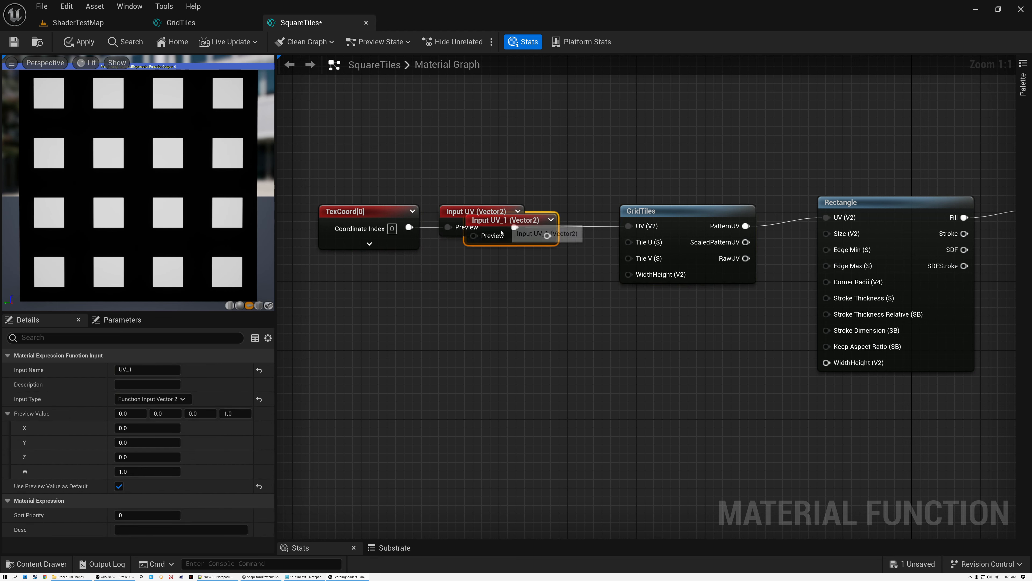
drag(505, 222, 479, 273)
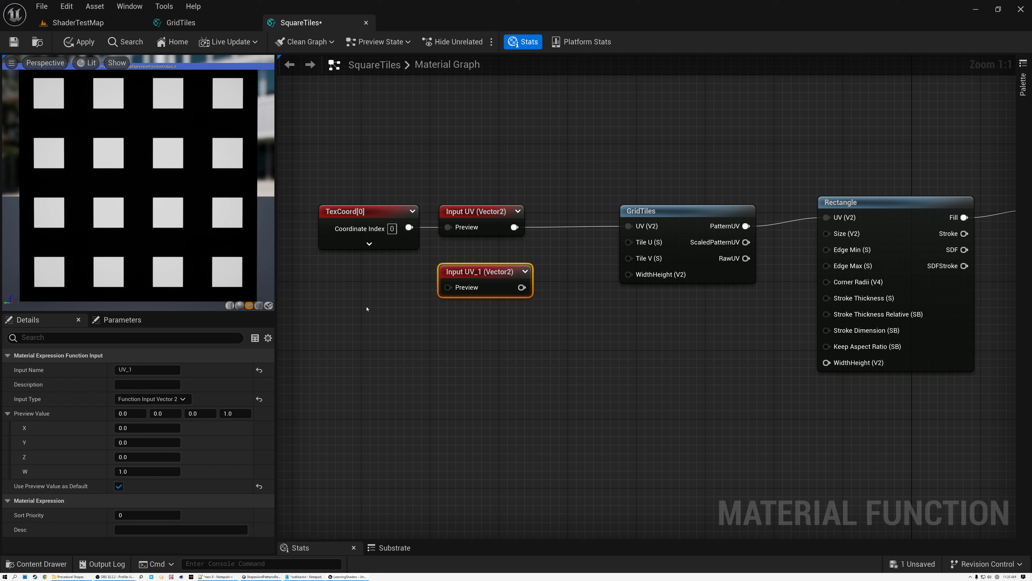
click(70, 376)
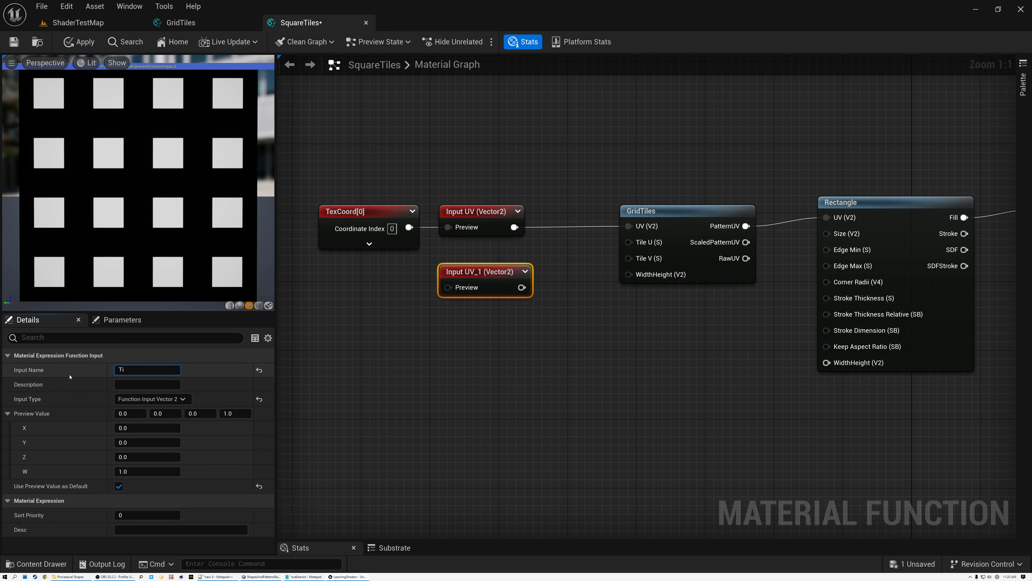
key(Return)
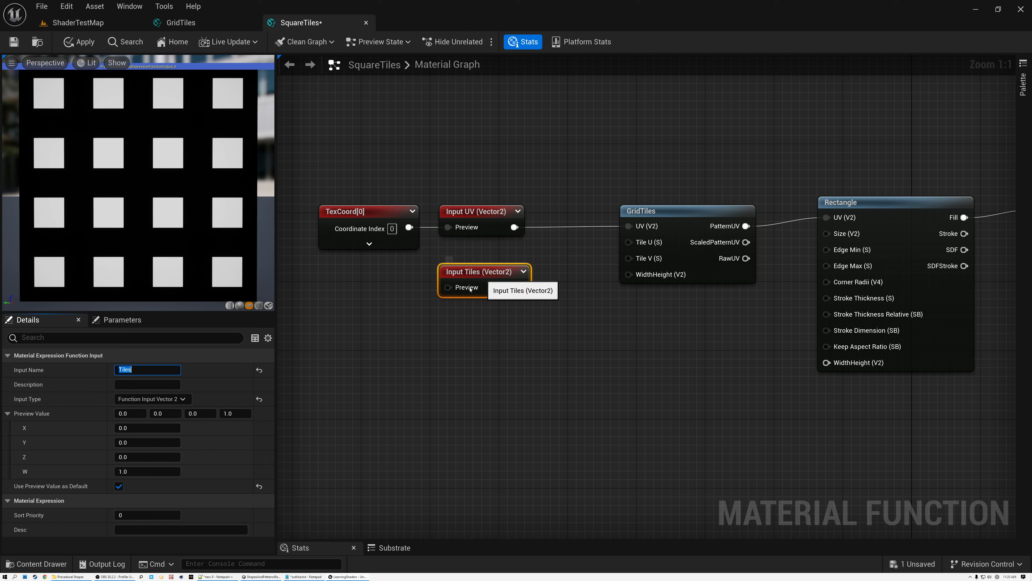
click(131, 516)
text(1)
key(Return)
- Duplicate the Tiles input below it, rename the copy Size and set its sort priority to 2
key(ctrl+d)
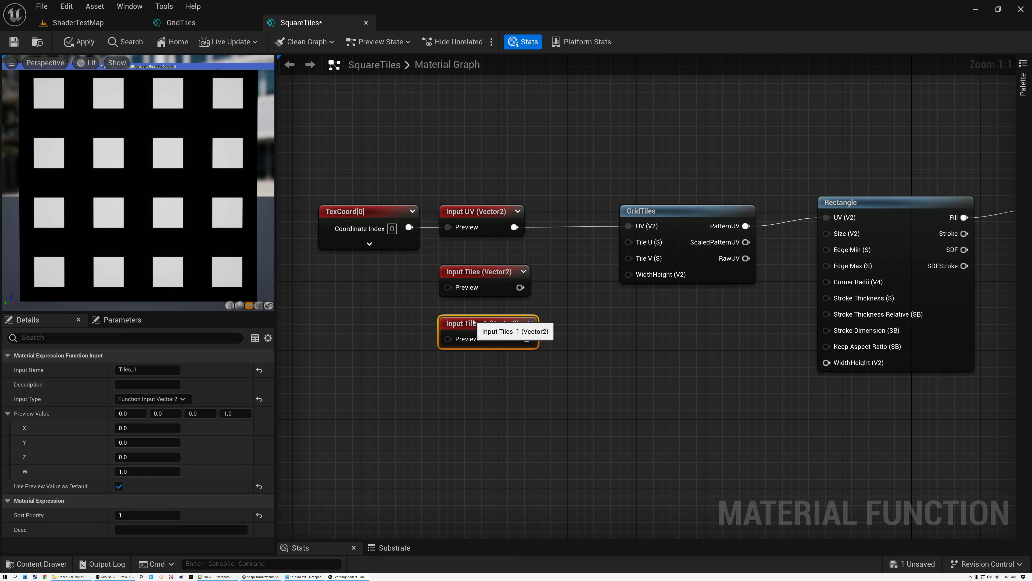
click(147, 370)
text(S)
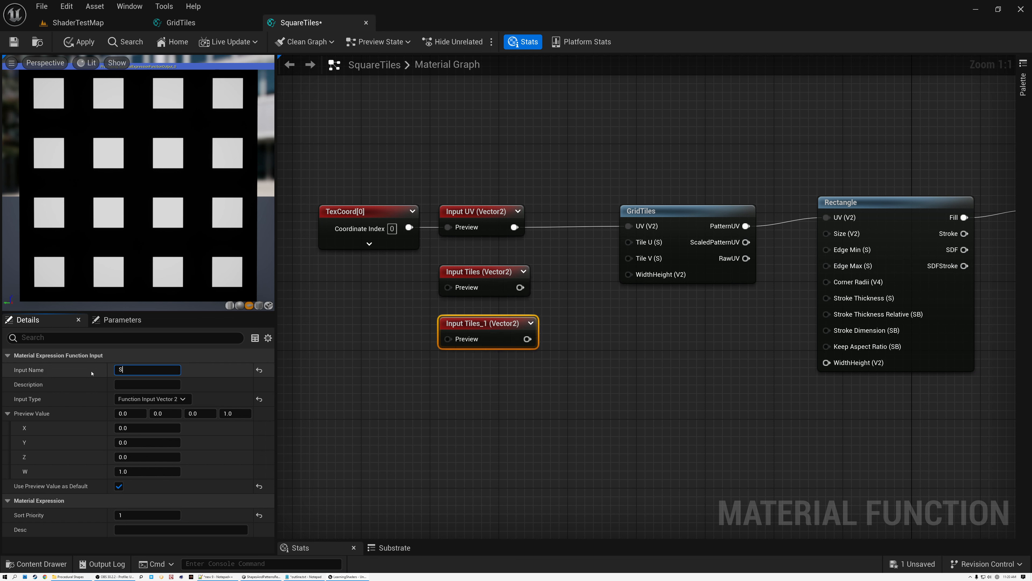
text(ize)
key(Return)
click(131, 512)
text(2)
key(Return)
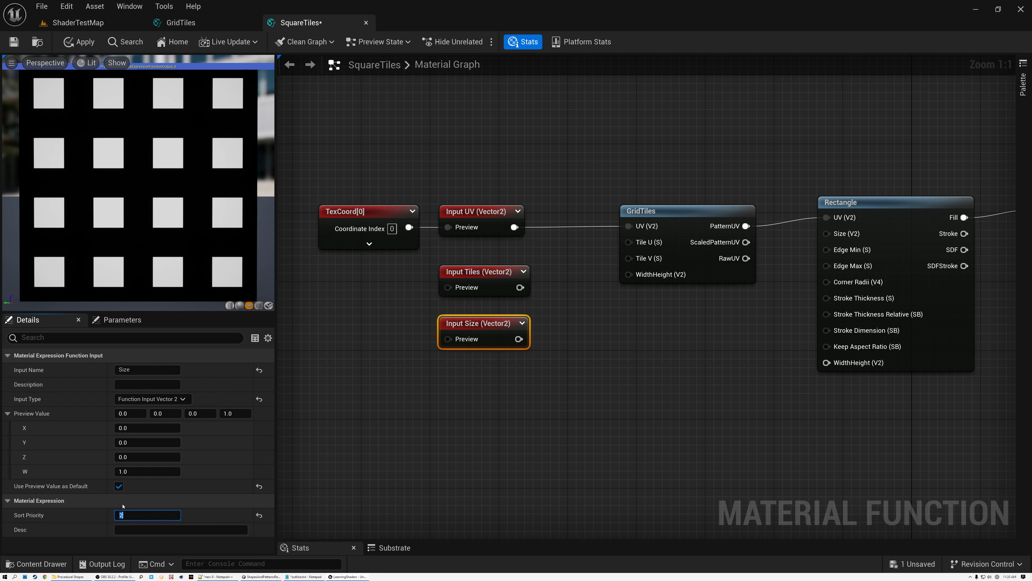
- Set the Tiles input's preview value to 4 in both X and Y
click(478, 271)
click(139, 413)
text(4)
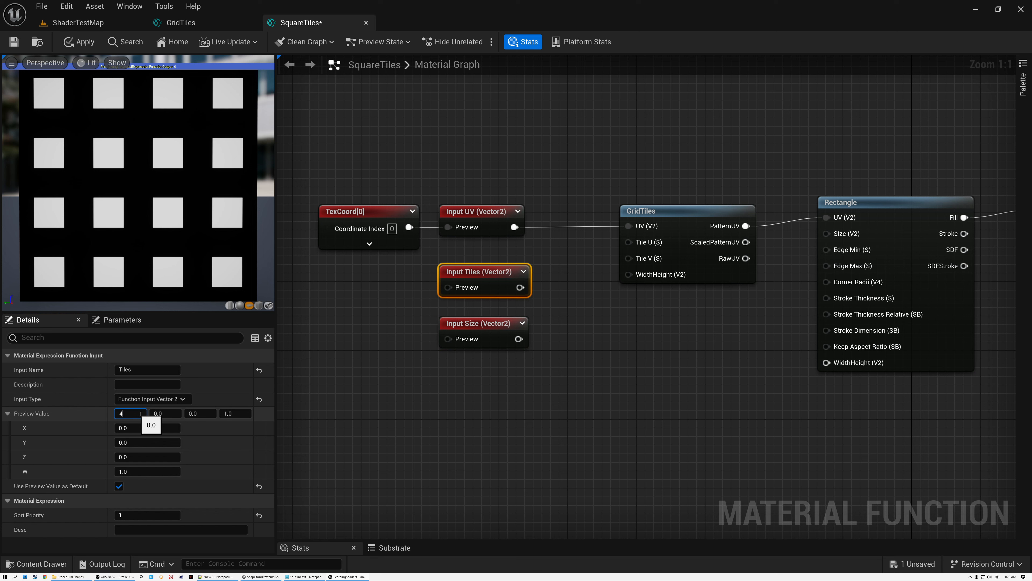
click(166, 413)
text(4)
key(Return)
- Set the Size input's preview value to 0.96 in both X and Y
click(527, 338)
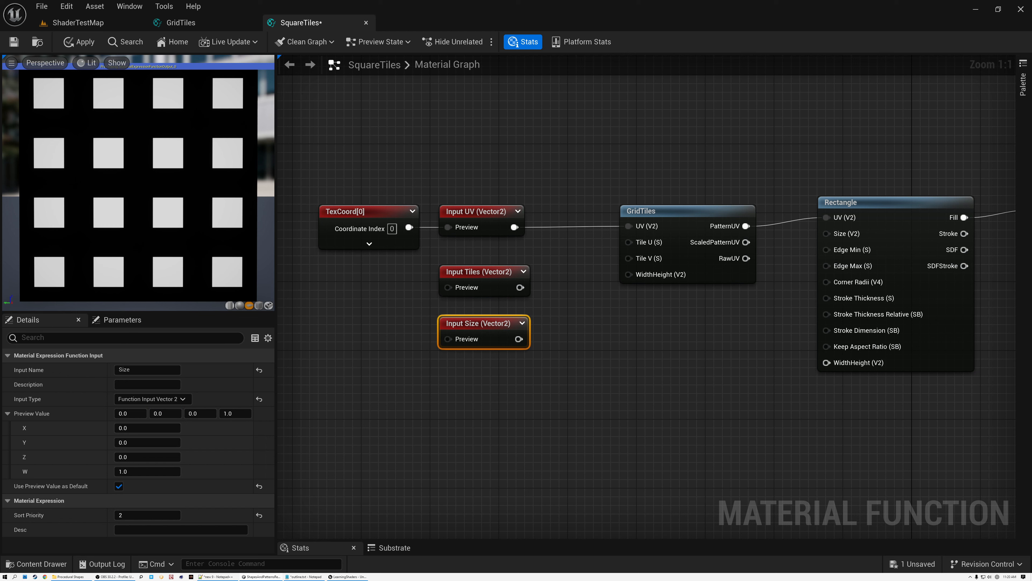
click(142, 414)
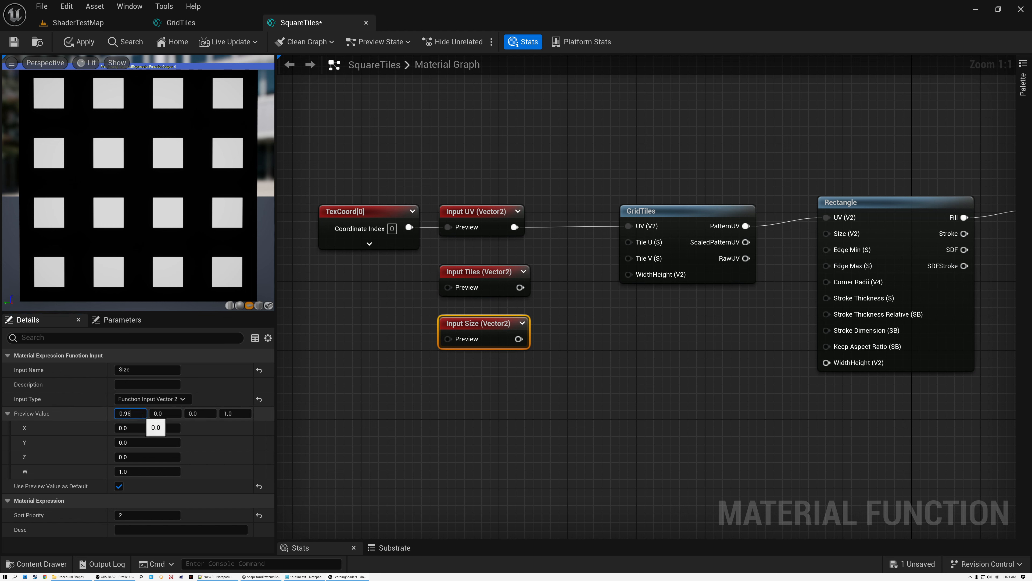
click(167, 413)
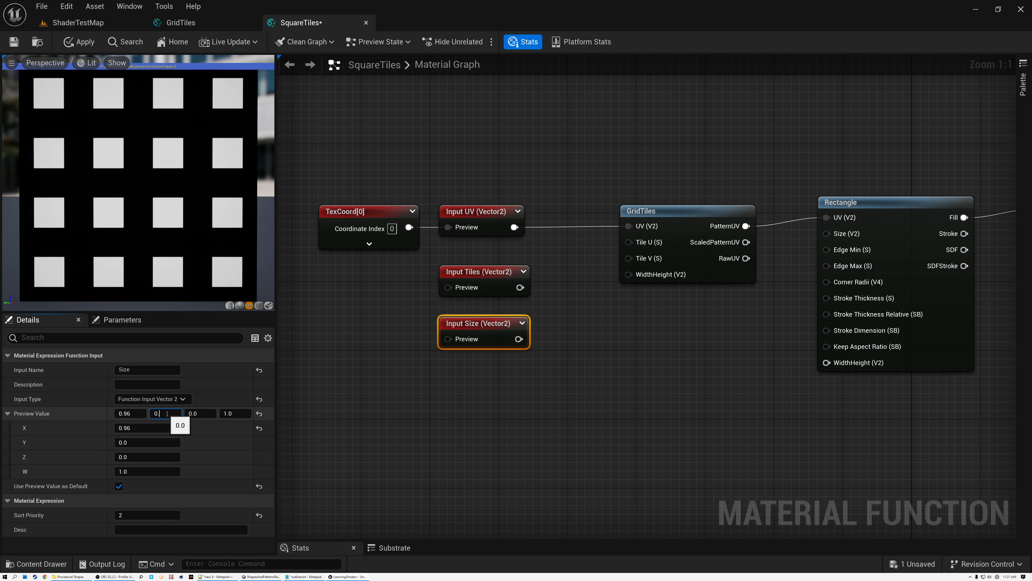
key(Return)
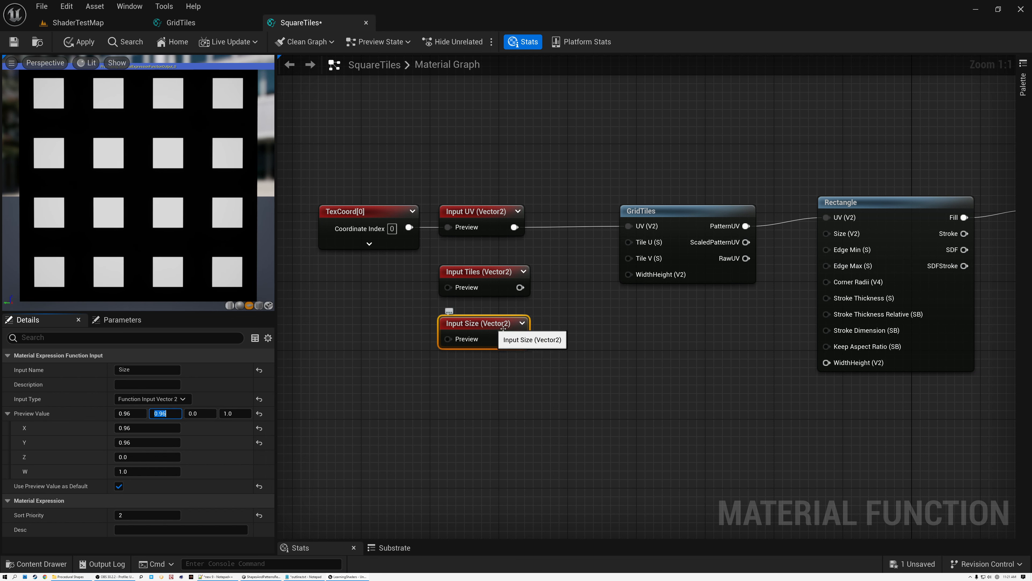
- Check the Rectangle node's Size default, and duplicate the Size input below it as Thickness
right_drag(769, 311, 641, 336)
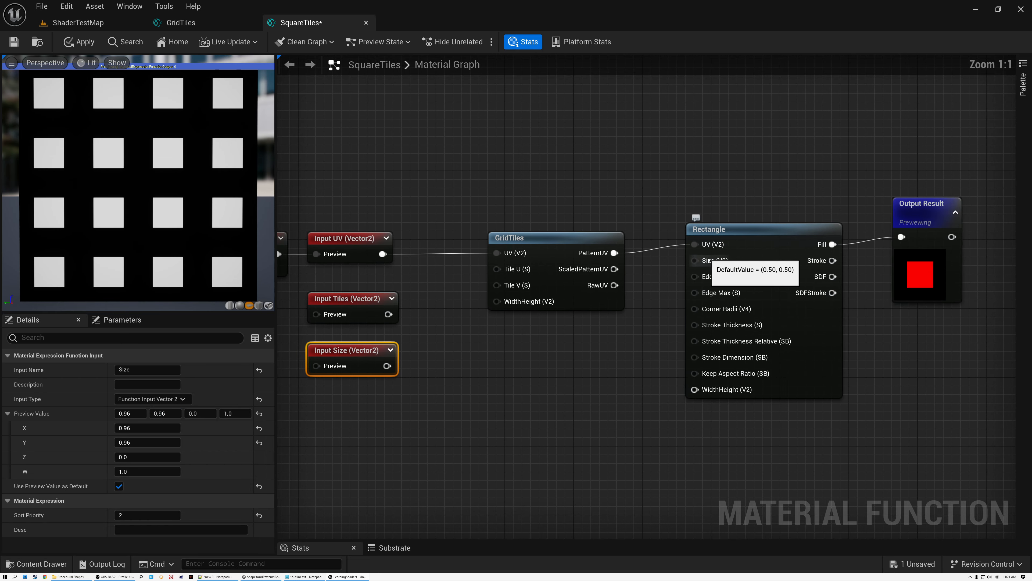
scroll(707, 261, up, 5)
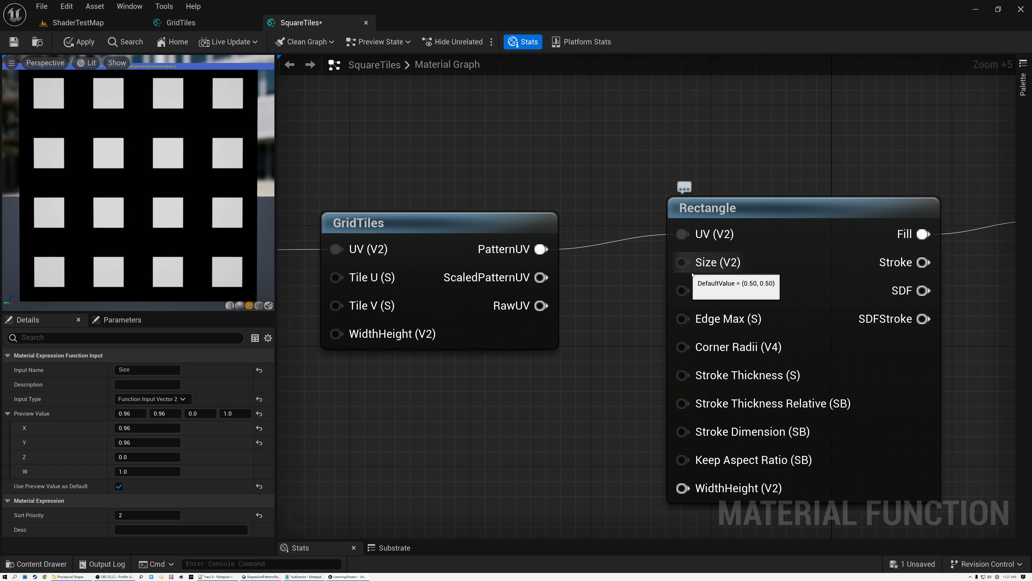
scroll(677, 276, down, 5)
right_drag(501, 348, 604, 305)
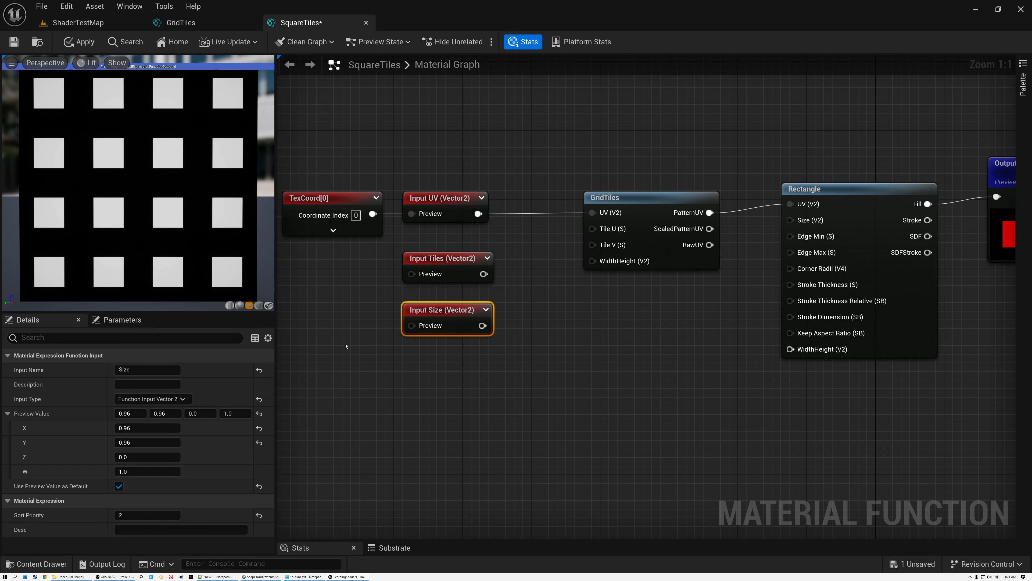
key(ctrl+d)
drag(447, 311, 453, 361)
click(147, 369)
text(Thickness)
- Set the Thickness input's preview X to 0.01, its type to Function Input Scalar and its sort priority to 3
click(139, 414)
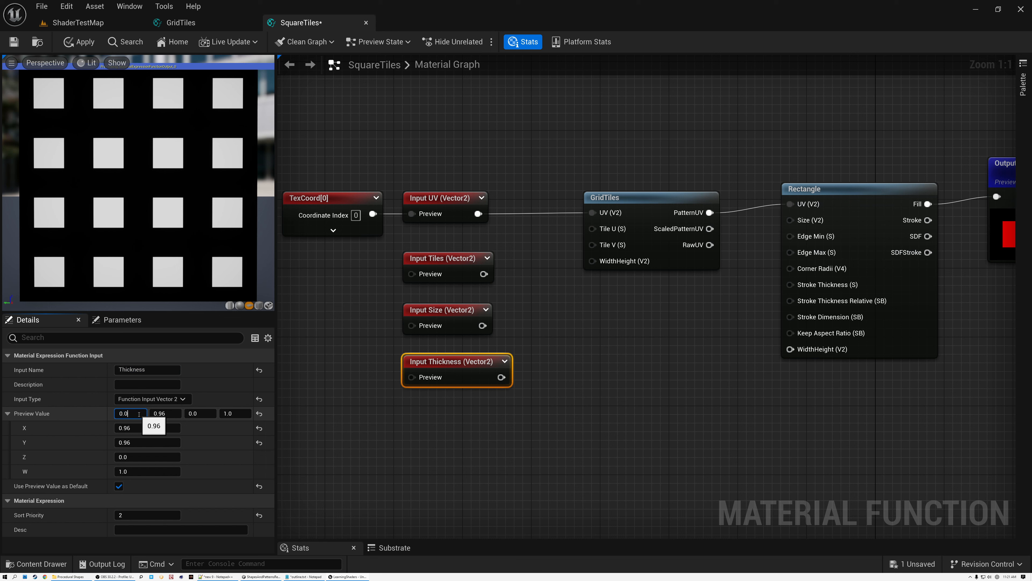
click(150, 398)
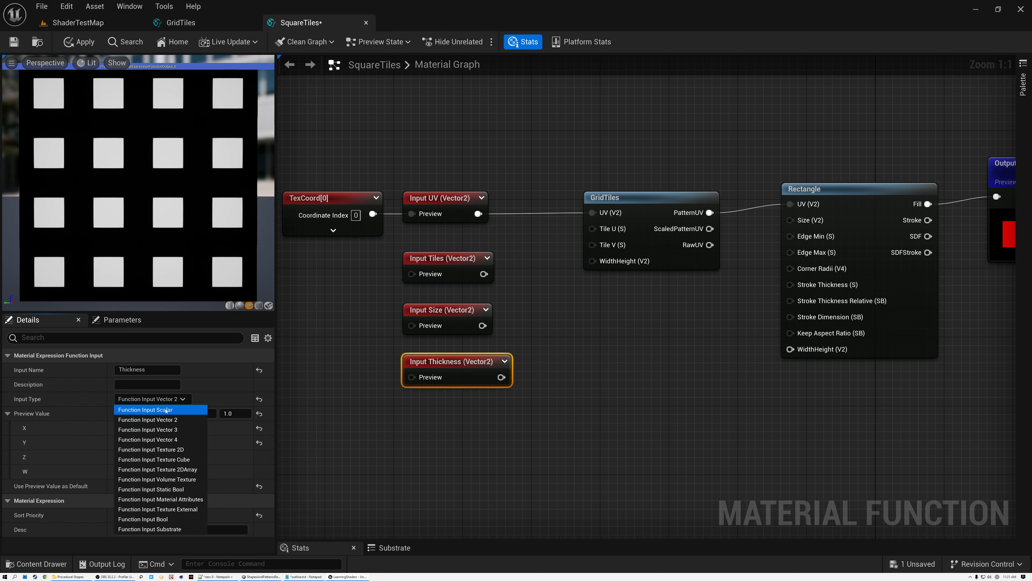
click(166, 407)
click(133, 519)
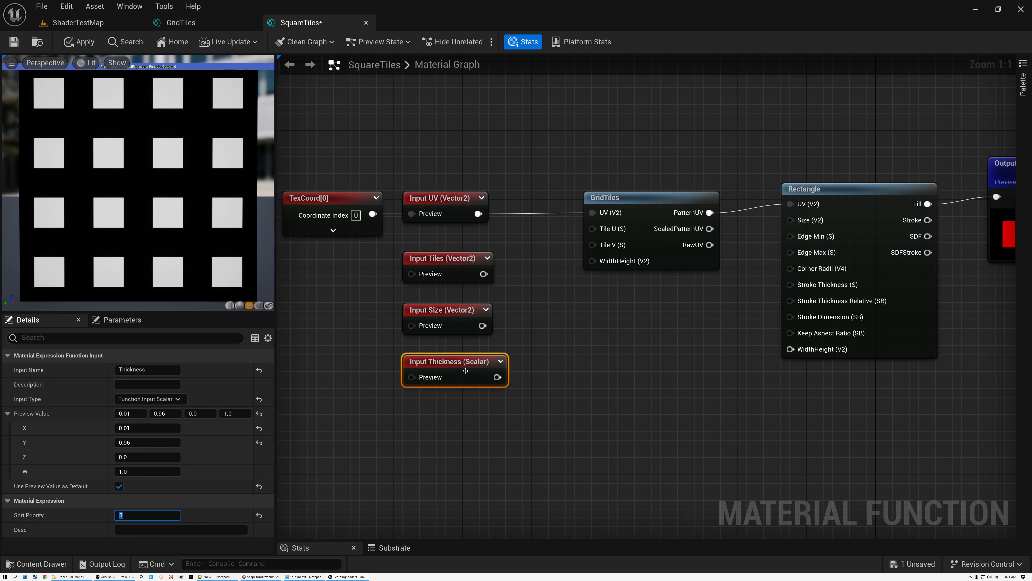
- Duplicate the Thickness input below it and rename the copy Blur
click(456, 367)
key(ctrl+d)
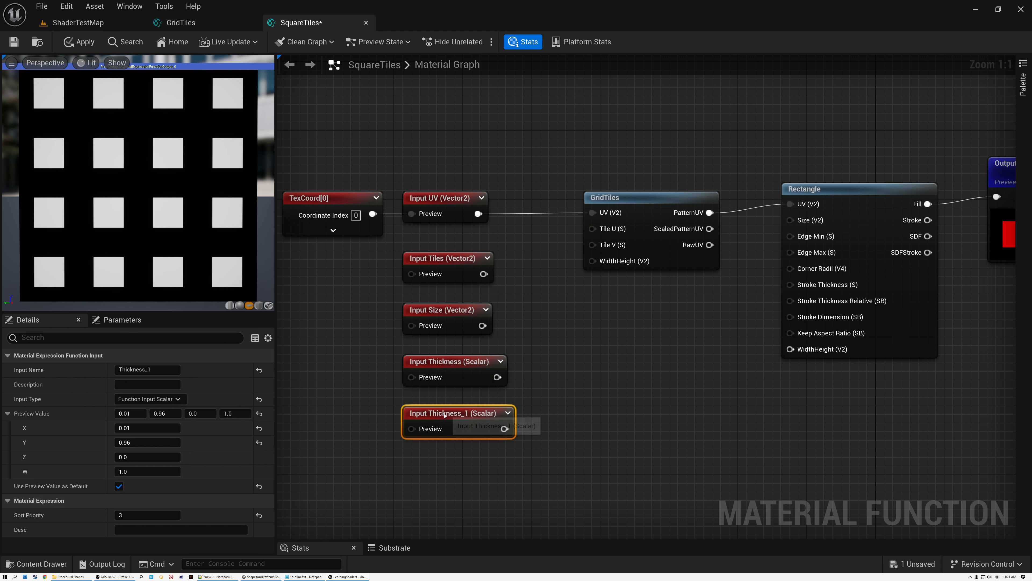
drag(150, 369, 124, 369)
text(Blur)
- Set the Blur input's preview X and Y values to 0 and its sort priority to 4
click(142, 414)
text(0)
key(Tab)
text(0)
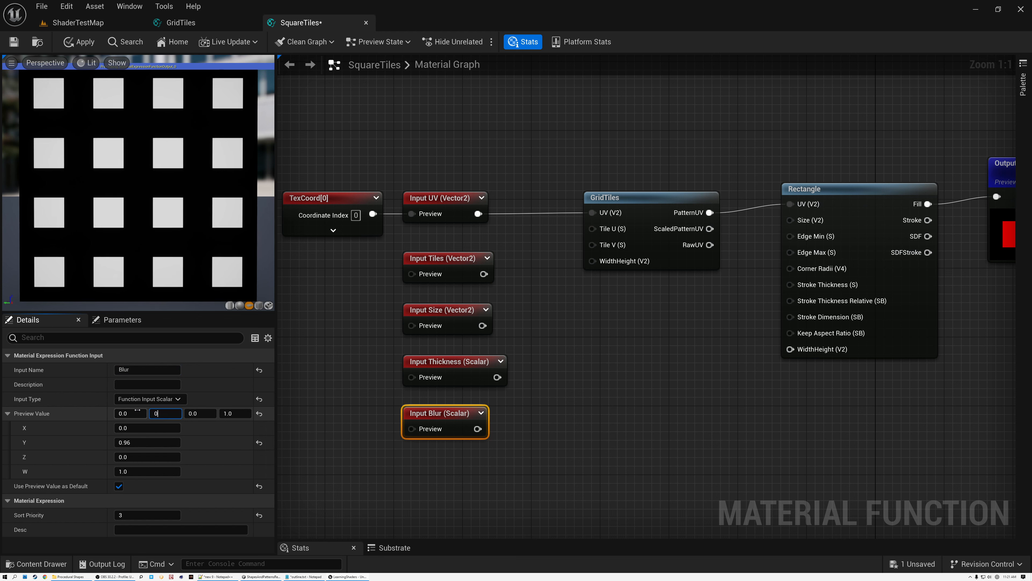
key(Return)
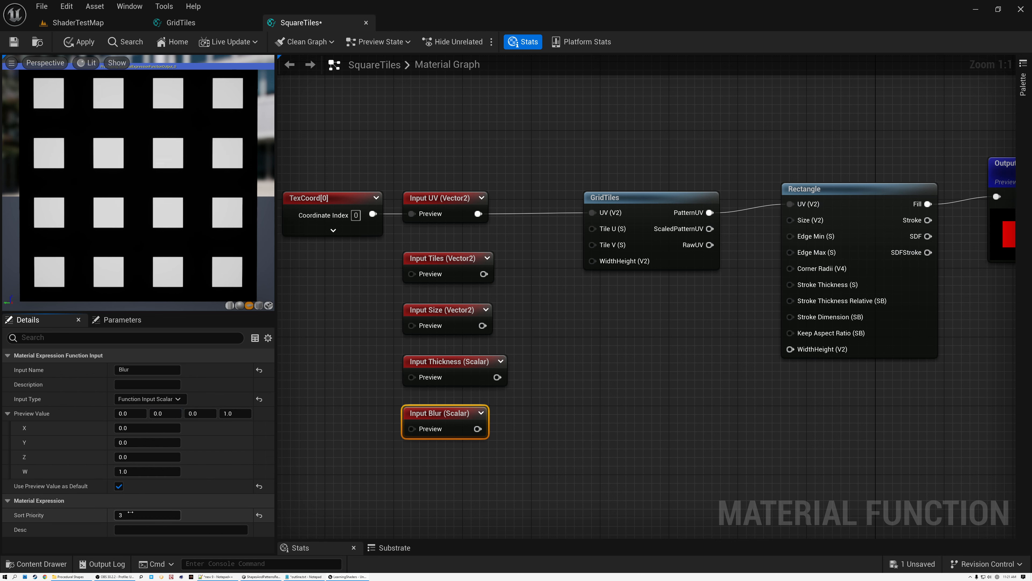
key(Return)
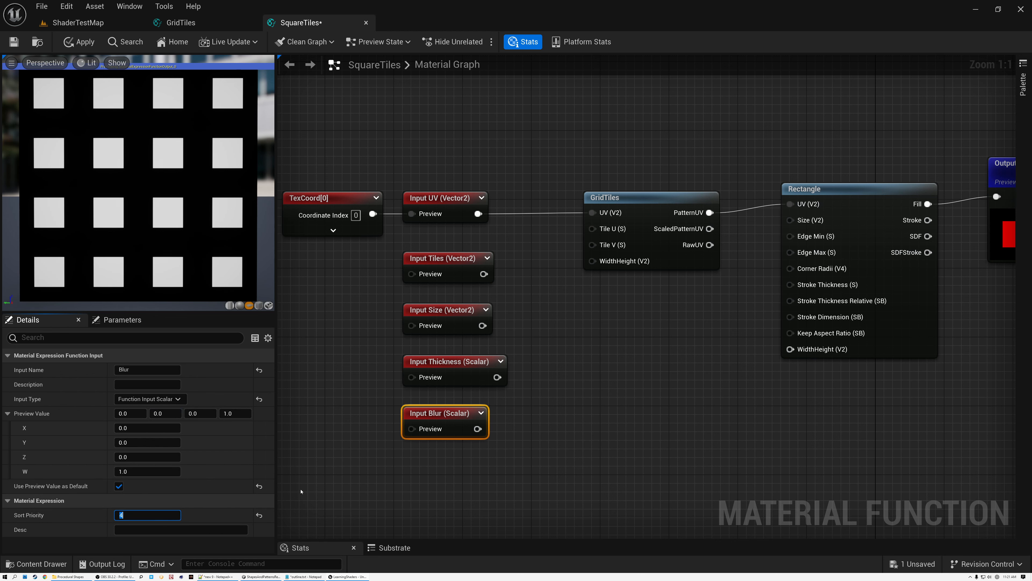
right_drag(588, 327, 609, 301)
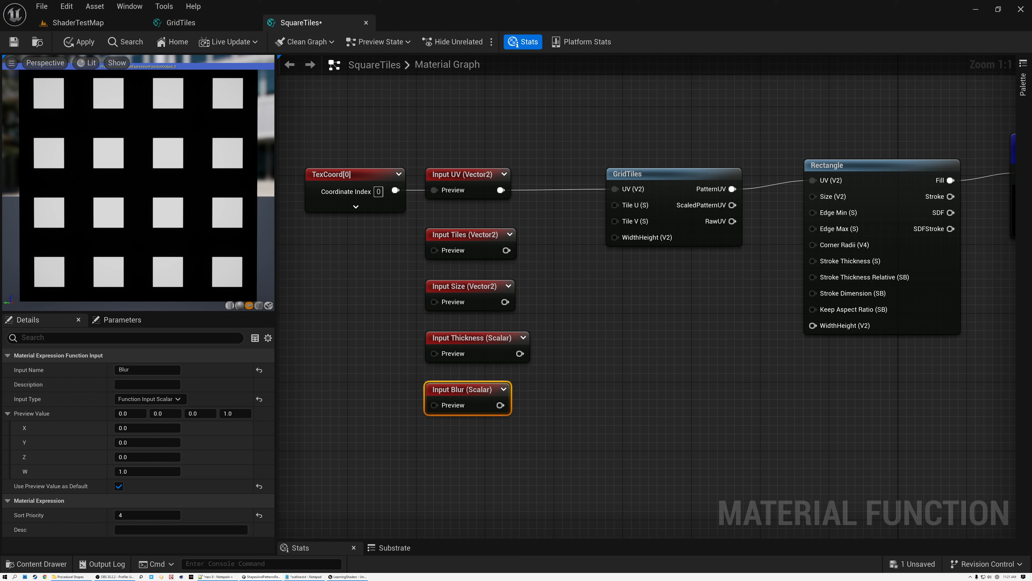
- Add a ComponentMask node to the Tiles input, limit it to the R channel, and connect it to GridTiles' Tile U
click(468, 240)
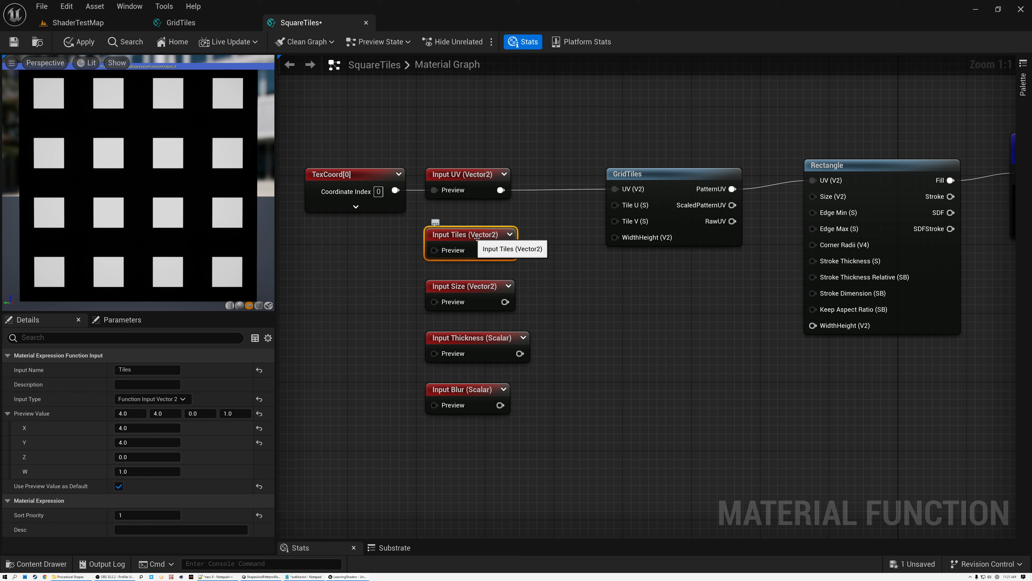
drag(504, 250, 543, 249)
text(com)
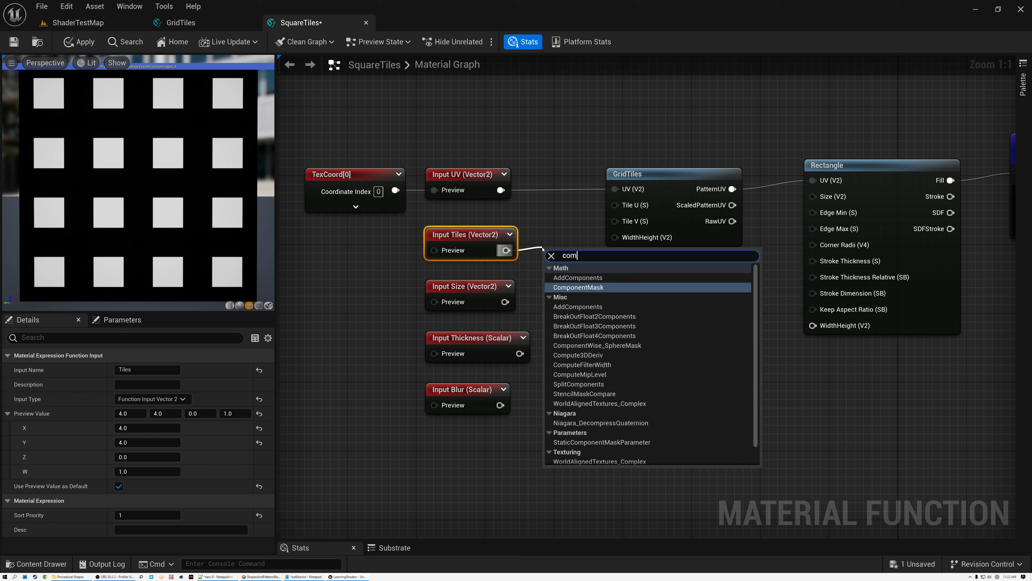
text(p)
click(585, 287)
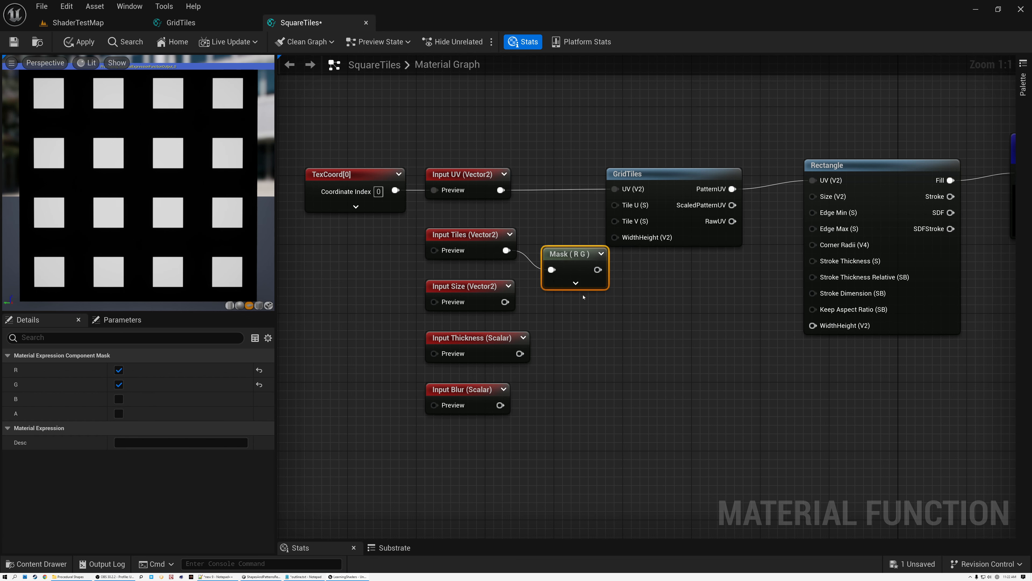
click(576, 283)
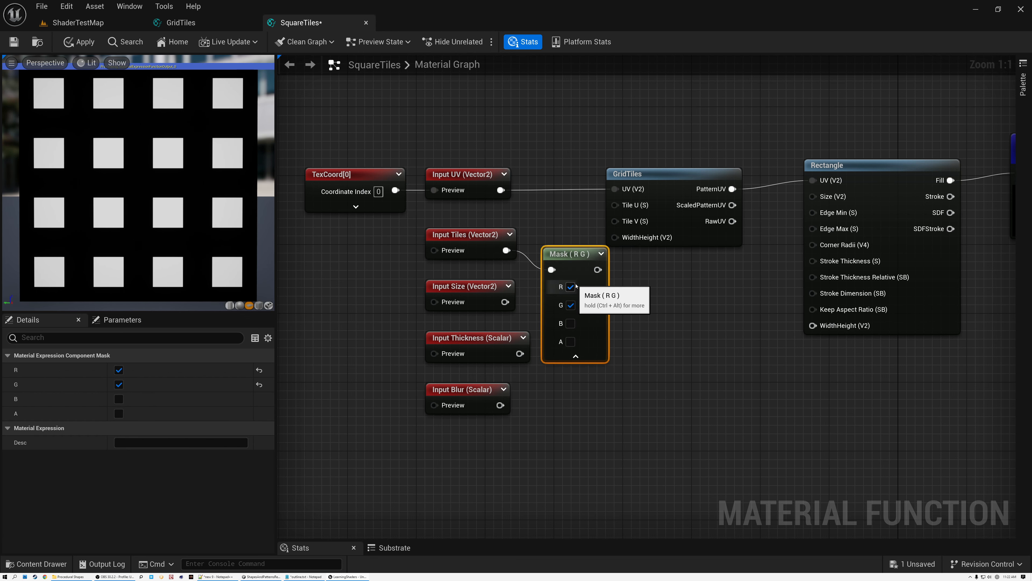
click(570, 304)
drag(591, 270, 615, 205)
- Move the GridTiles node closer to the Rectangle node and collapse the R mask's preview and channel options
click(667, 180)
drag(668, 180, 711, 171)
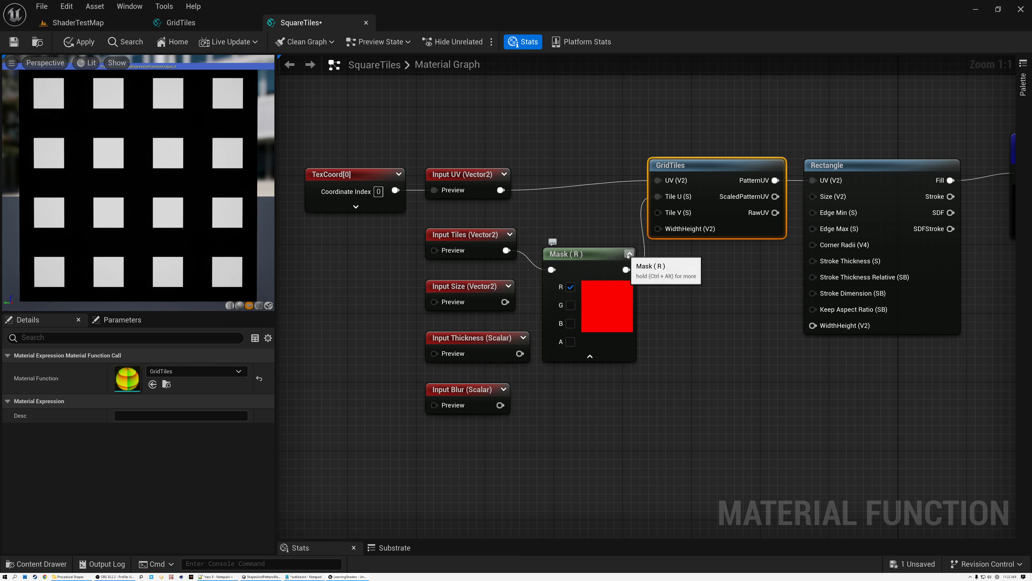
click(630, 253)
click(572, 357)
- Duplicate the R mask below it, switch the copy to the G channel, and wire it from Tiles to GridTiles' Tile V
mouse_move(567, 259)
mouse_down()
mouse_move(571, 213)
mouse_move(571, 263)
mouse_up()
key(ctrl+d)
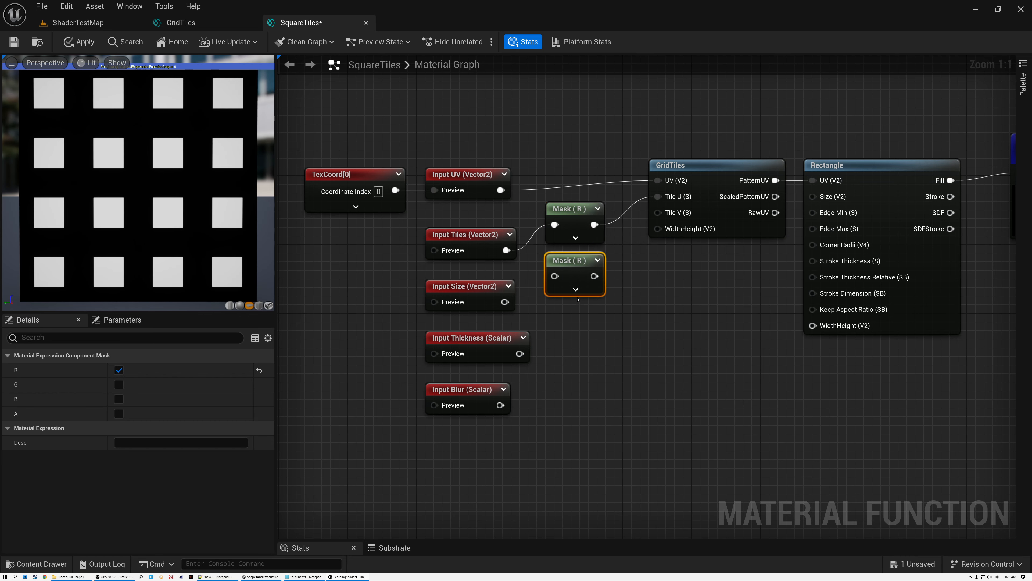
click(573, 311)
click(573, 294)
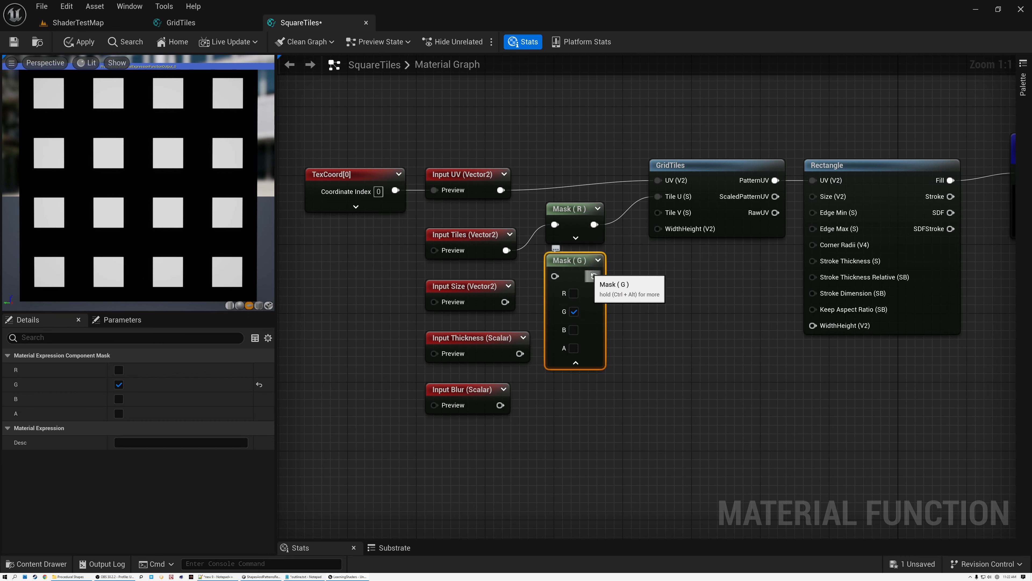
drag(507, 250, 657, 212)
- Collapse the G mask's channel options and stack the two masks closely between the Tiles input and GridTiles
drag(573, 208, 574, 200)
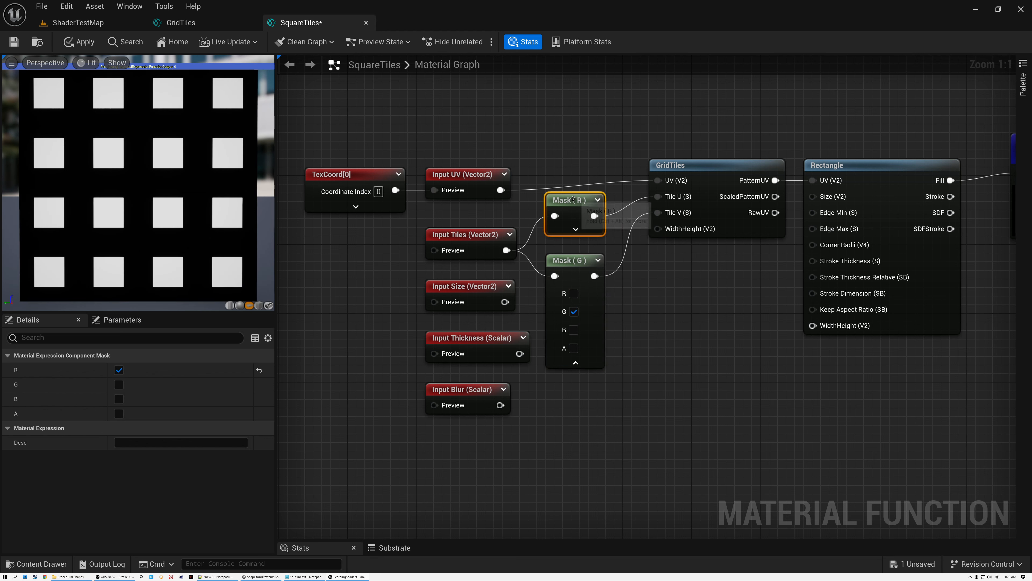
click(595, 260)
click(631, 260)
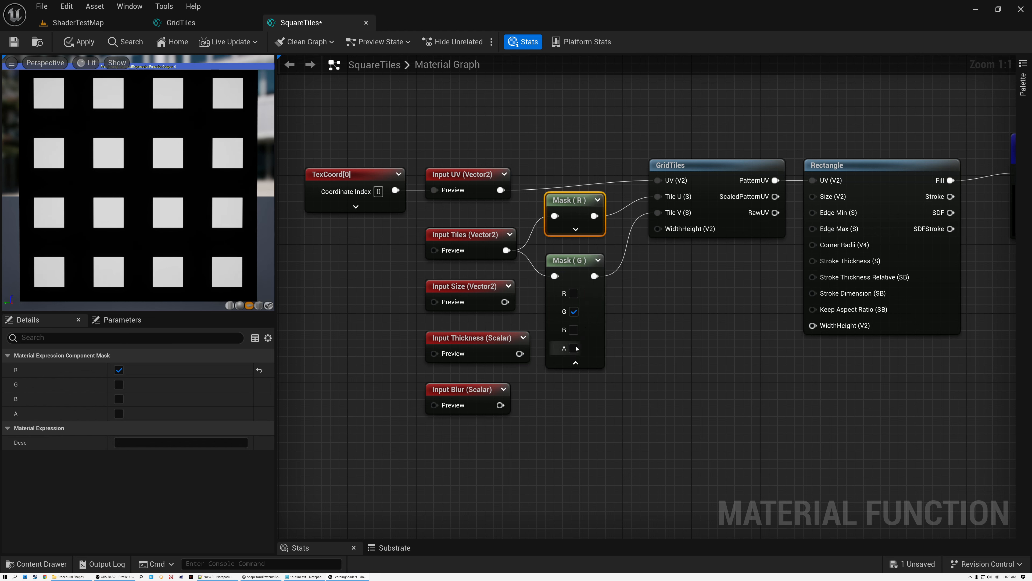
click(576, 362)
drag(595, 261, 595, 244)
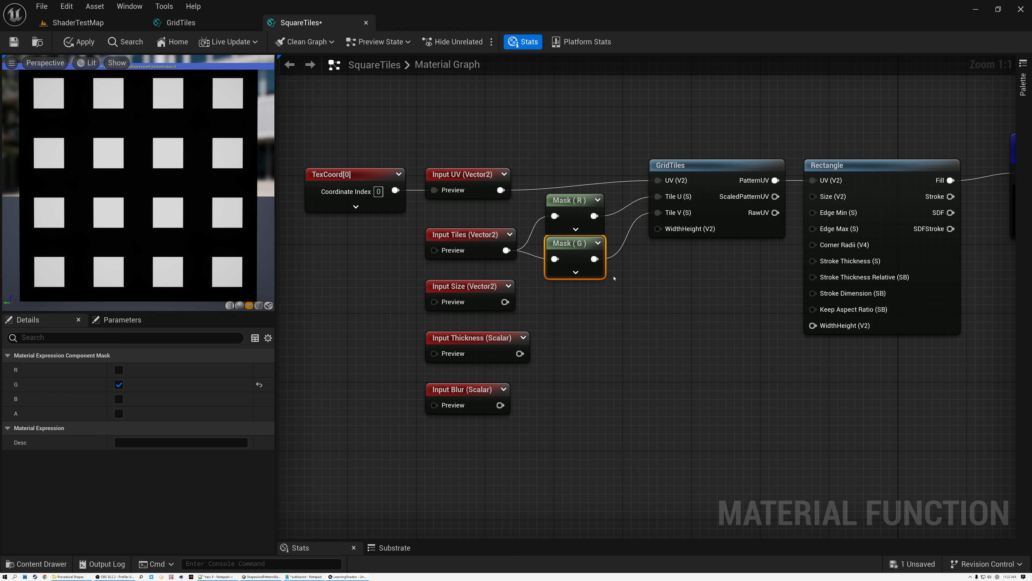
- Move the Size and Thickness inputs below GridTiles and connect them to Rectangle's Size and Stroke Thickness
drag(444, 291, 710, 256)
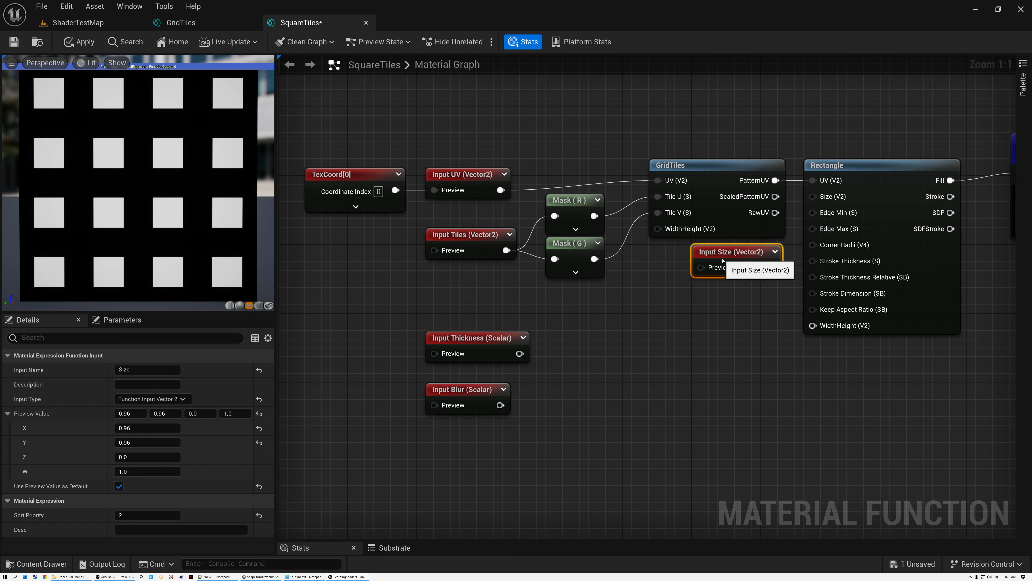
drag(772, 268, 812, 197)
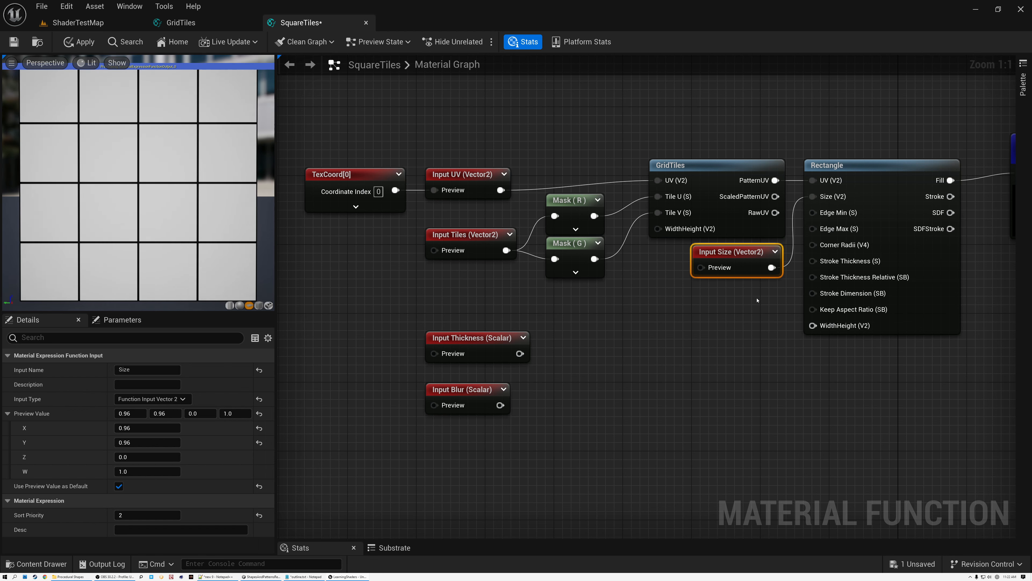
right_drag(183, 190, 183, 176)
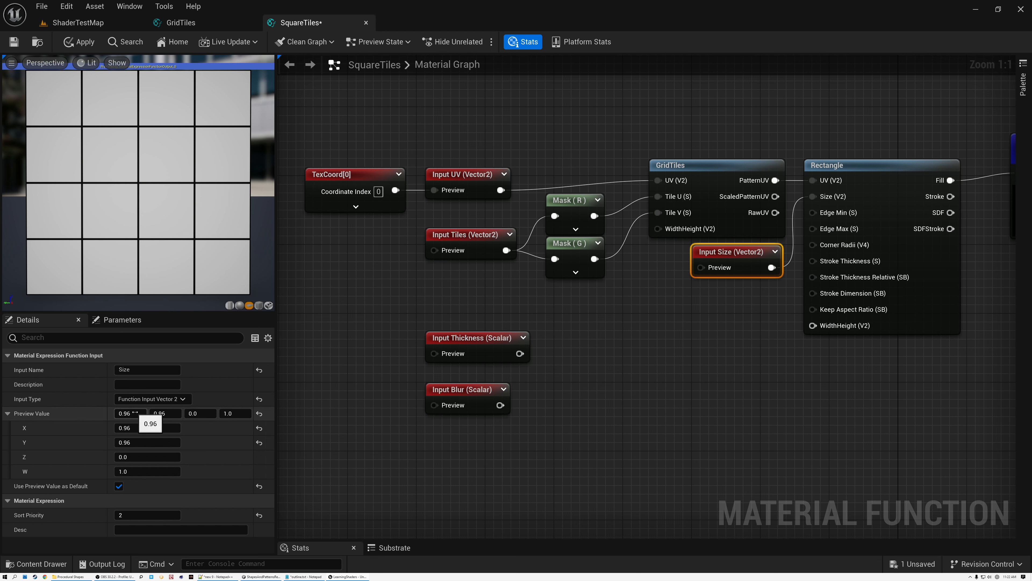
click(854, 168)
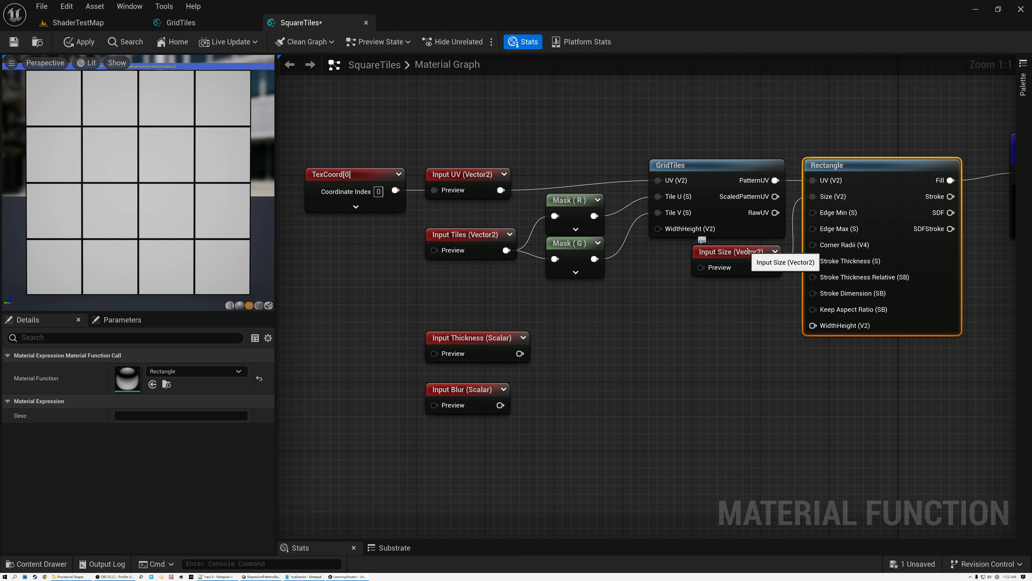
click(727, 253)
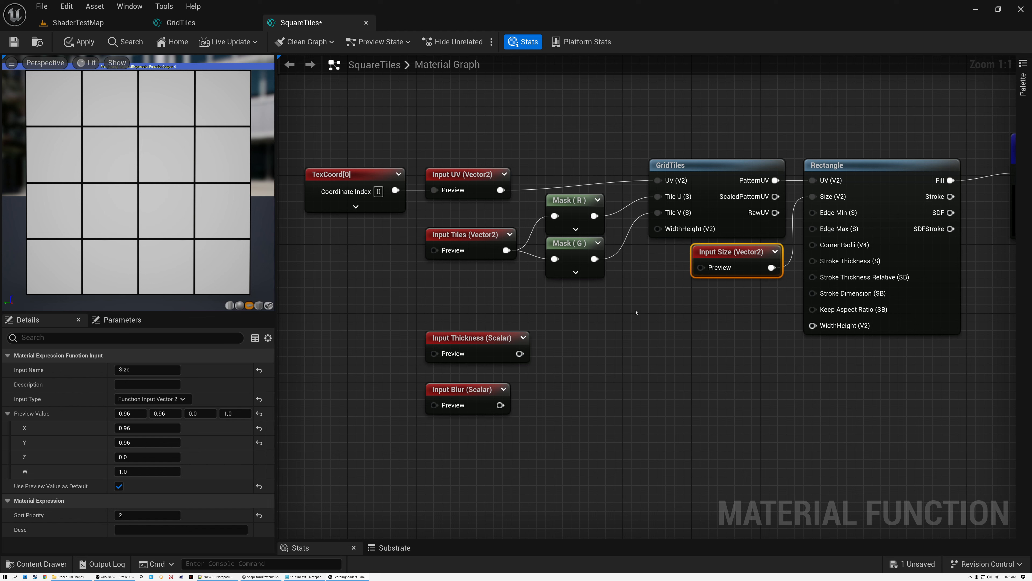
drag(466, 335, 716, 291)
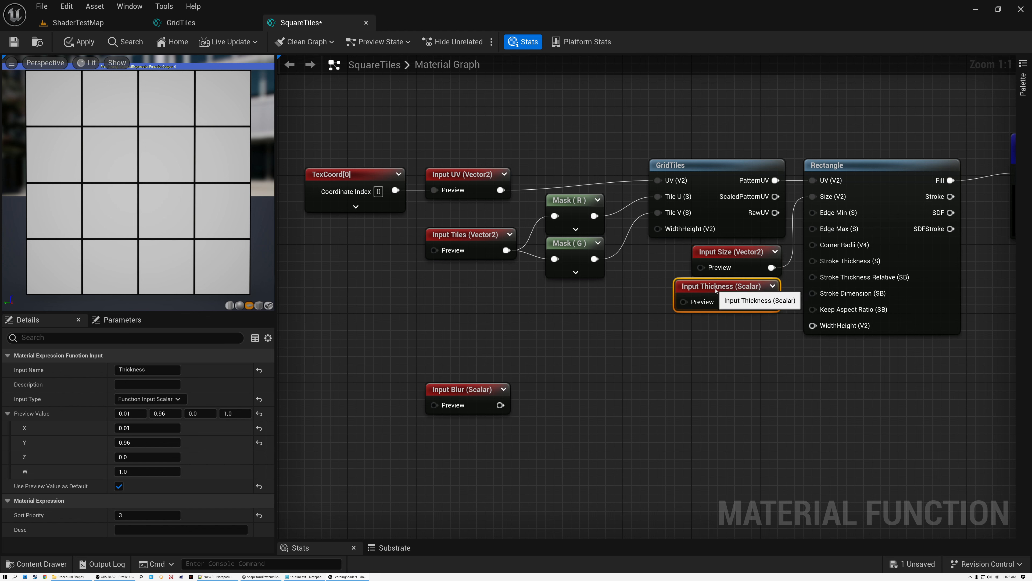
mouse_move(770, 302)
mouse_down()
mouse_move(802, 303)
mouse_move(813, 262)
mouse_up()
- Add a Saturate node to Rectangle's Stroke output and inspect the stroke pattern in its preview
right_drag(734, 342, 454, 363)
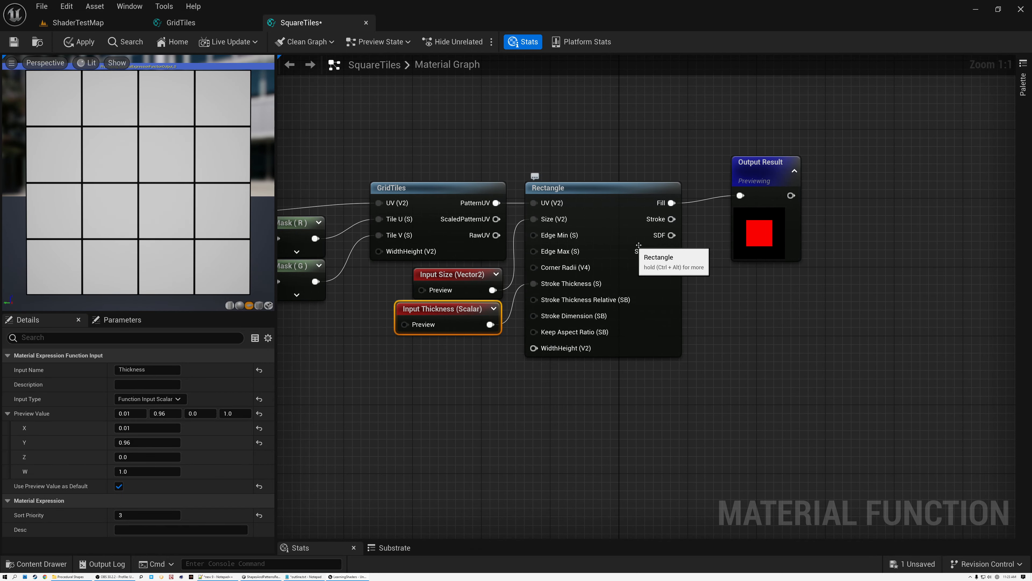
drag(670, 219, 727, 338)
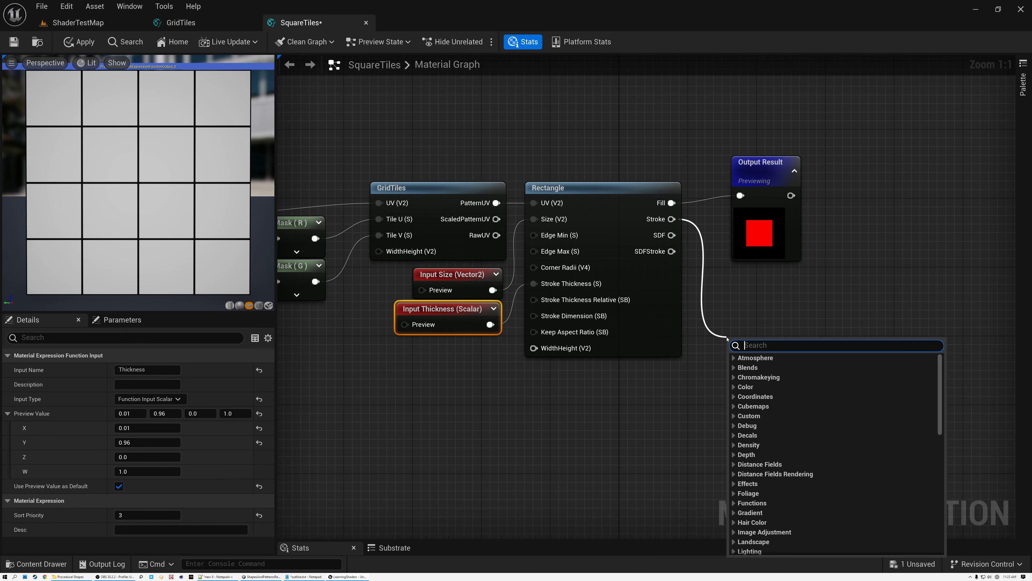
text(sat)
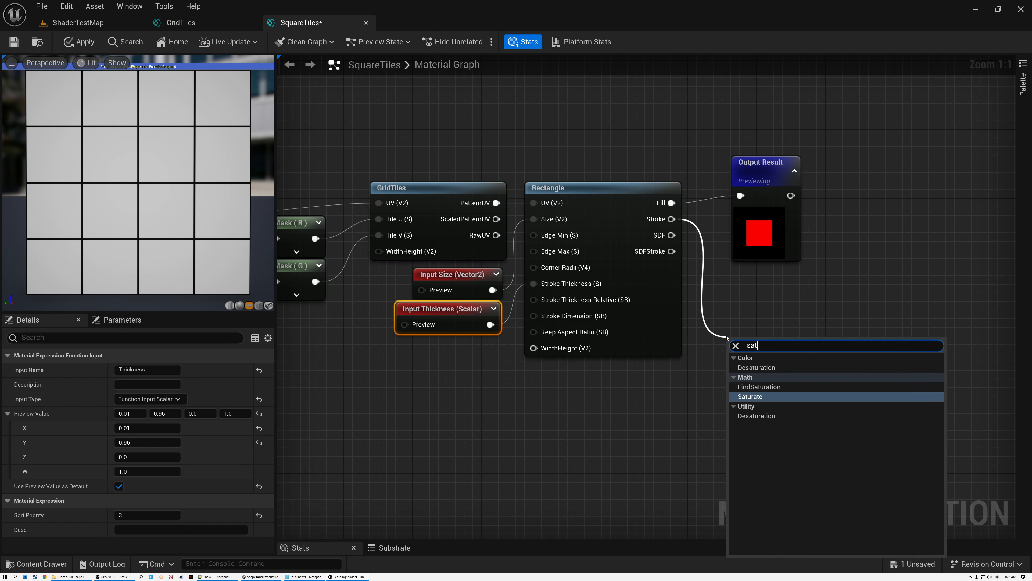
click(751, 396)
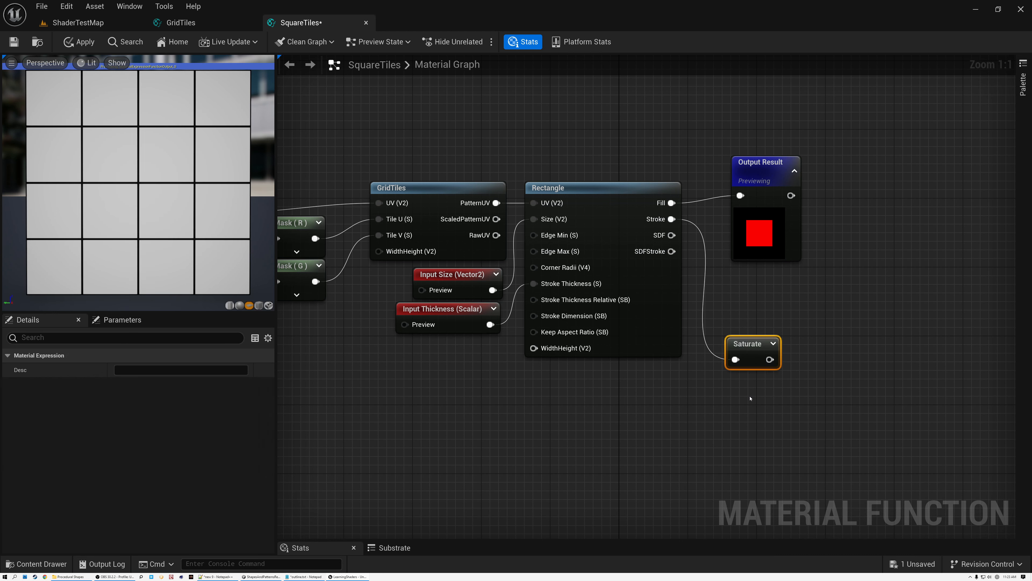
click(760, 348)
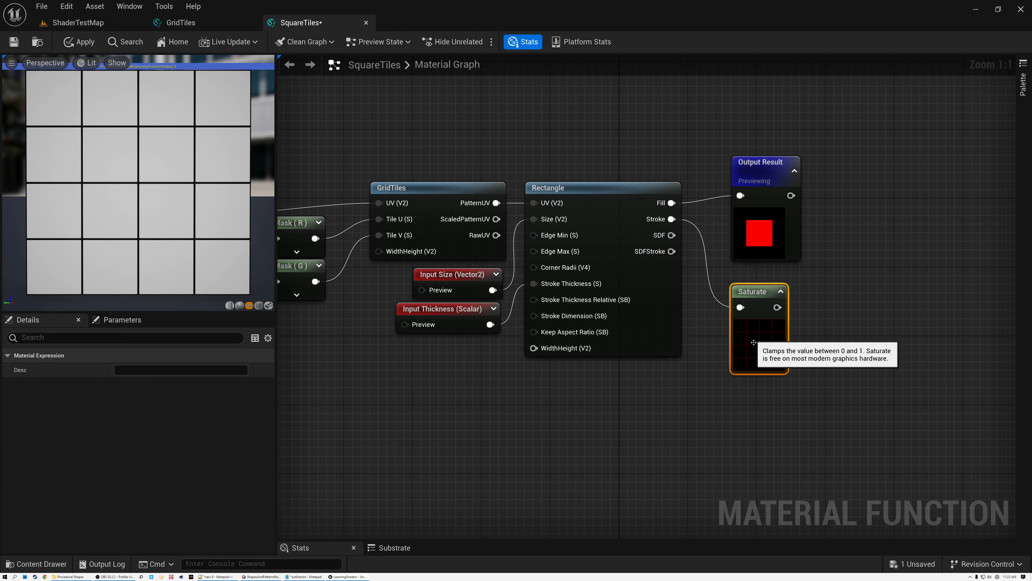
scroll(760, 348, up, 7)
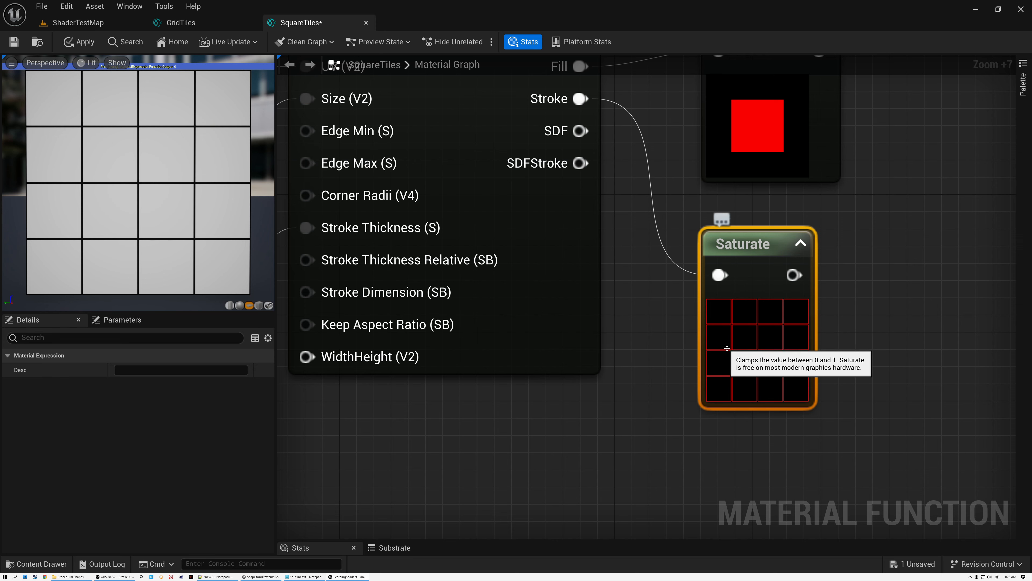
scroll(726, 346, down, 5)
scroll(726, 346, down, 2)
right_drag(548, 404, 611, 364)
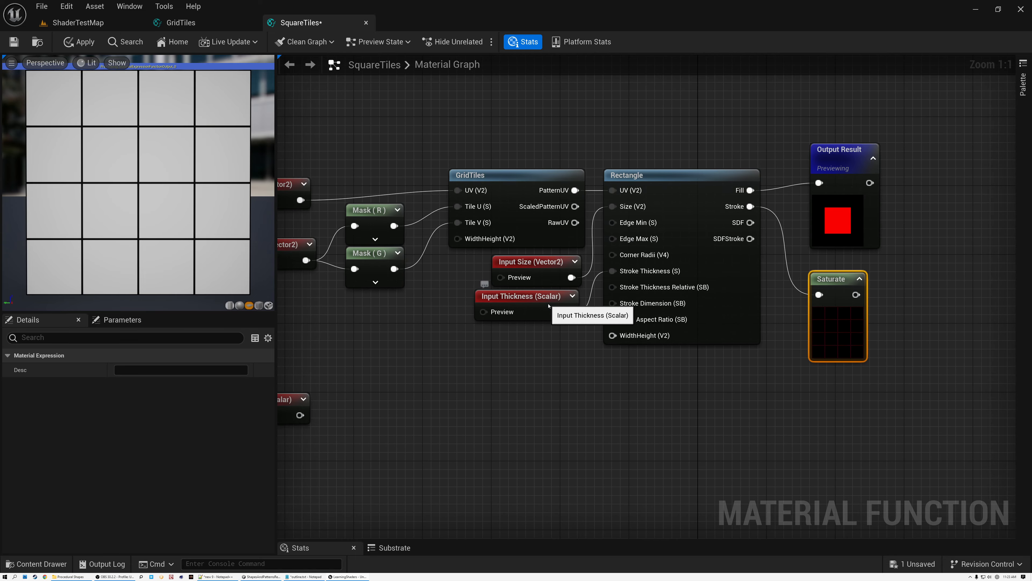
- Nudge the Thickness input down and set its preview X value to 0.2 to test the stroke
drag(548, 305, 550, 312)
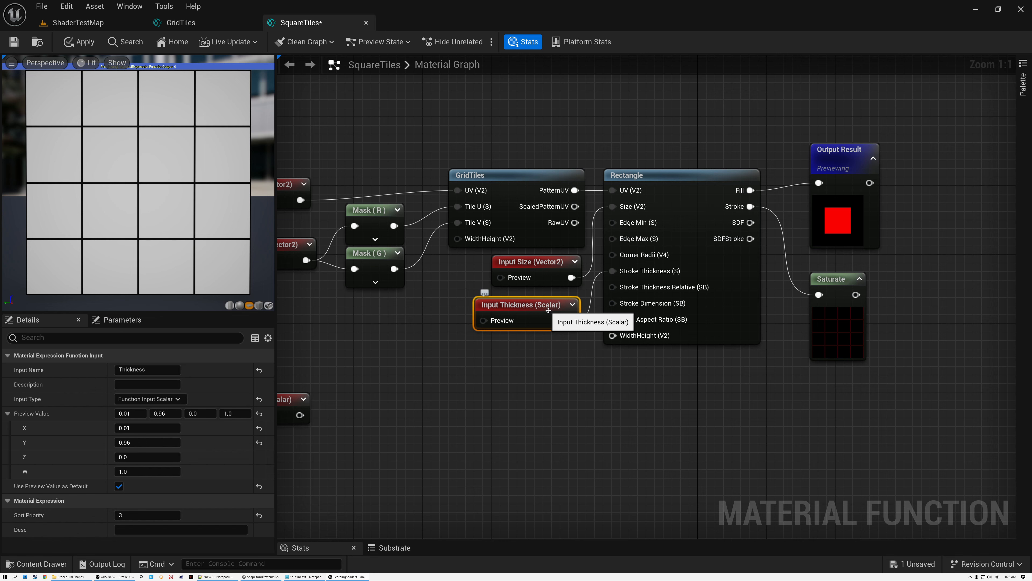
scroll(839, 331, up, 7)
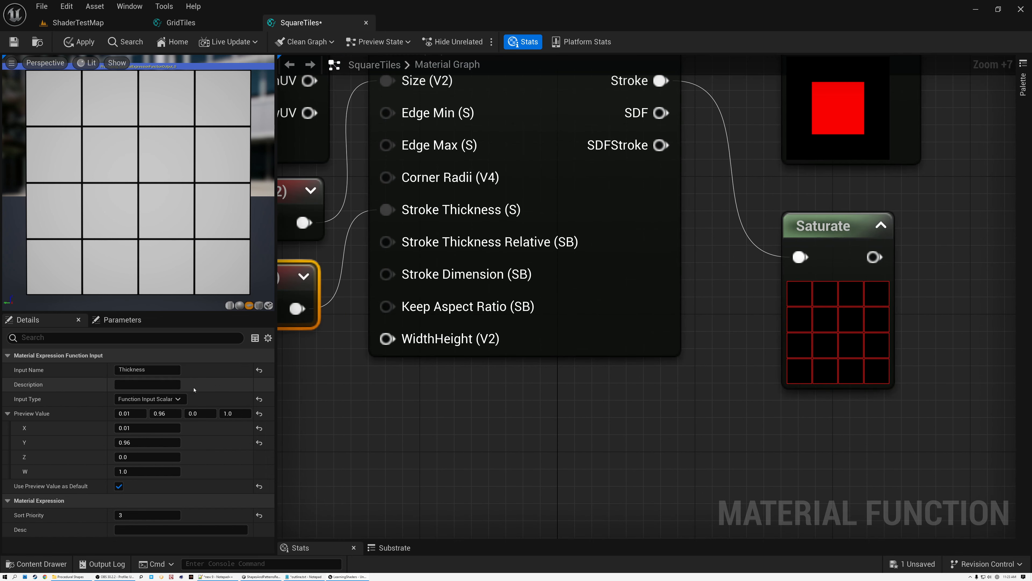
double_click(135, 413)
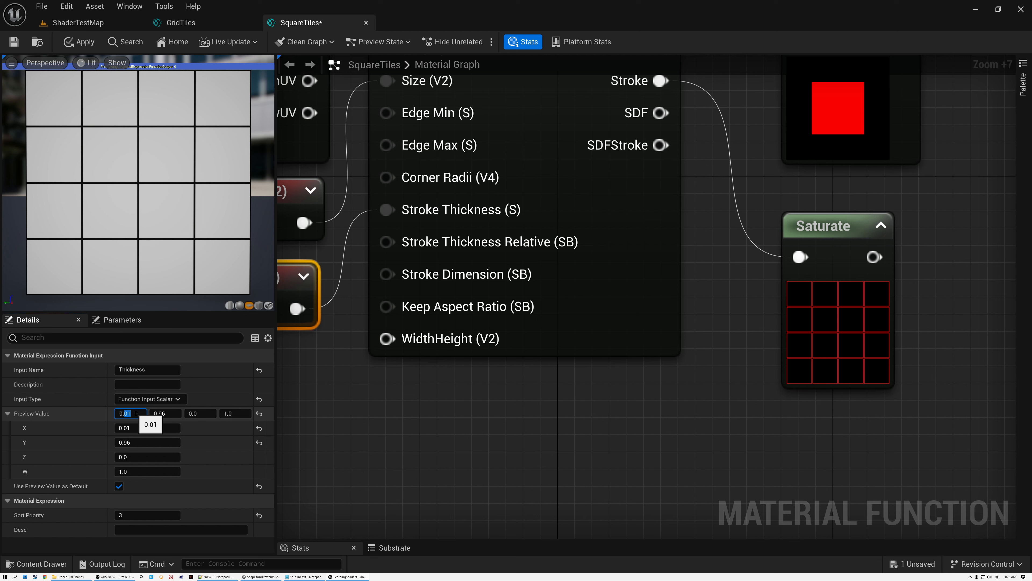
text(2)
key(Return)
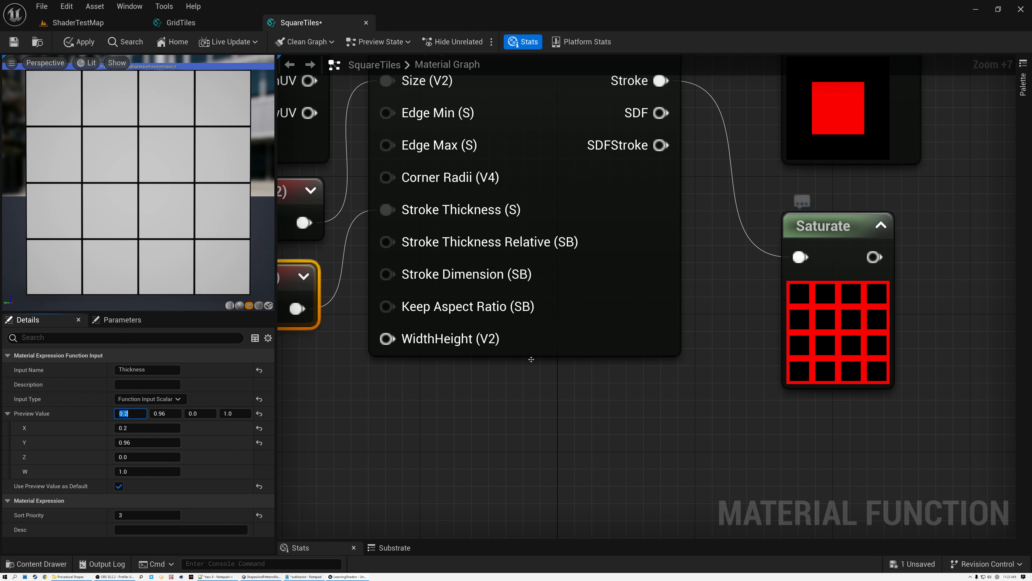
- Set the Thickness input's preview X value to 0.01 and its Y value to 0
double_click(134, 413)
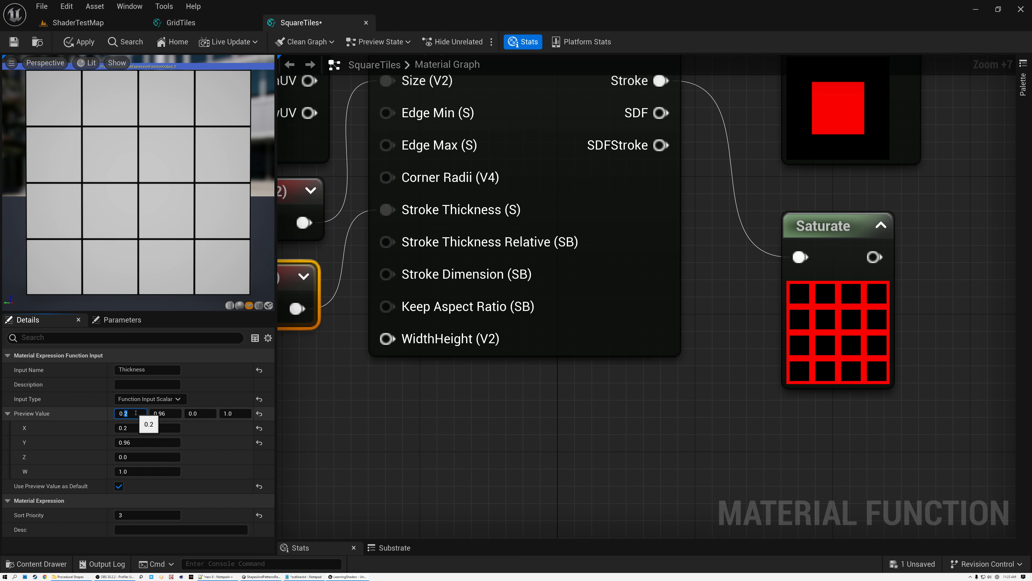
click(165, 413)
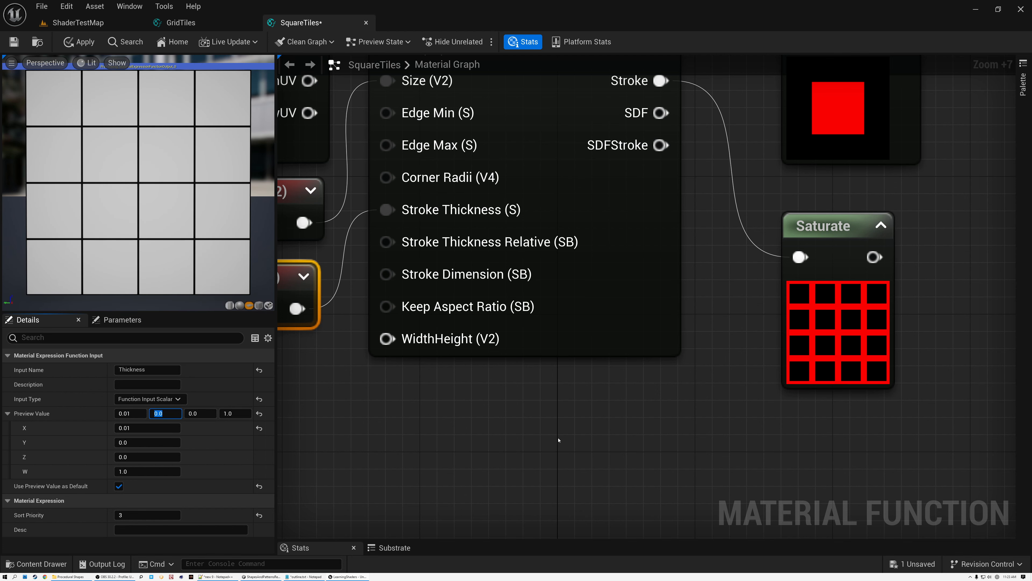
click(631, 416)
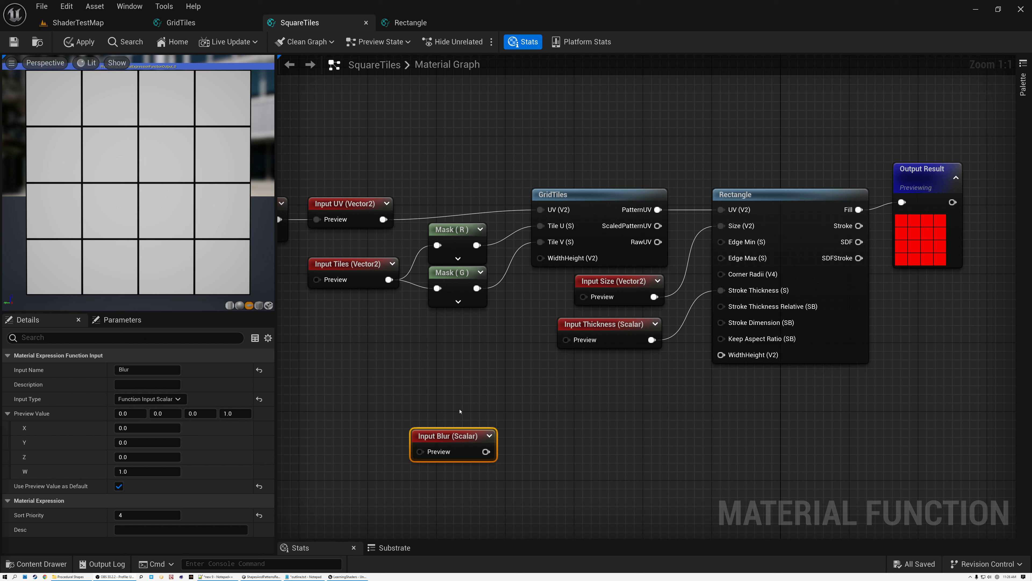
- Connect the Blur input to Rectangle's Edge Max and place the Blur node below the Thickness input
mouse_move(455, 438)
mouse_down()
mouse_move(488, 411)
mouse_move(481, 421)
mouse_move(525, 440)
mouse_move(726, 289)
mouse_move(723, 259)
mouse_up()
drag(474, 420, 605, 379)
right_drag(606, 379, 528, 417)
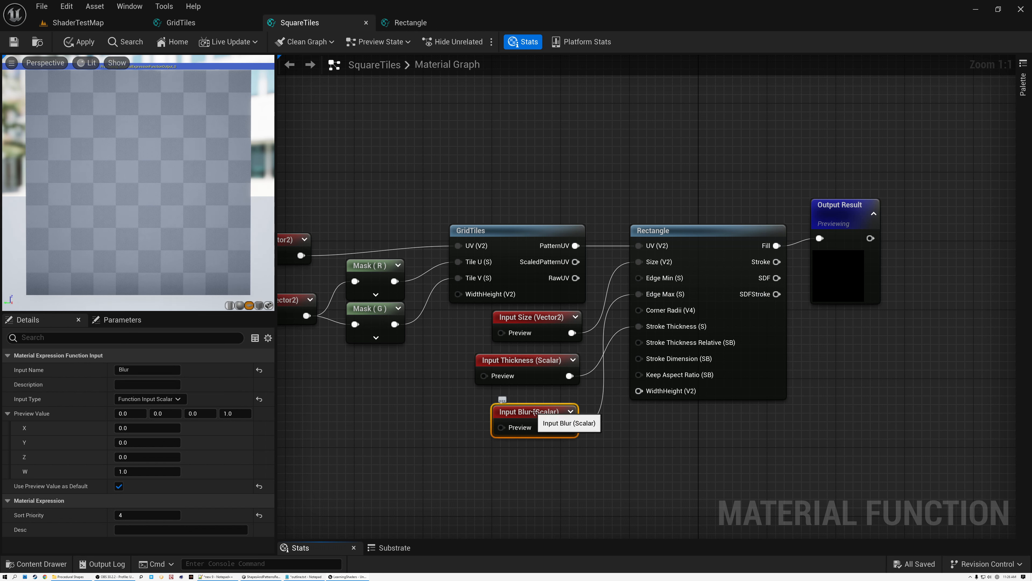
- Try a preview X value of 0.01 on the Blur input and raise it to 0.04
click(131, 414)
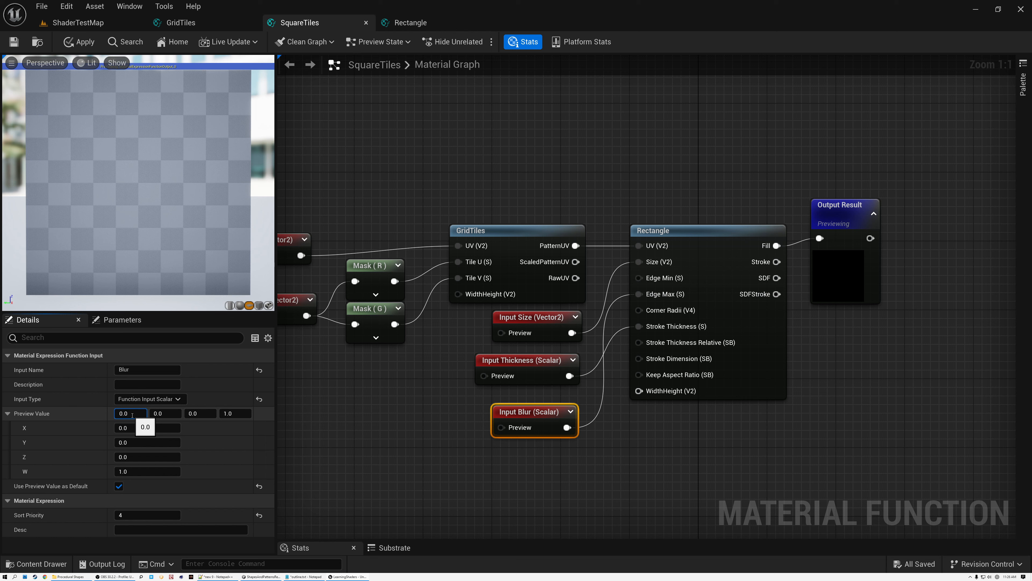
key(Return)
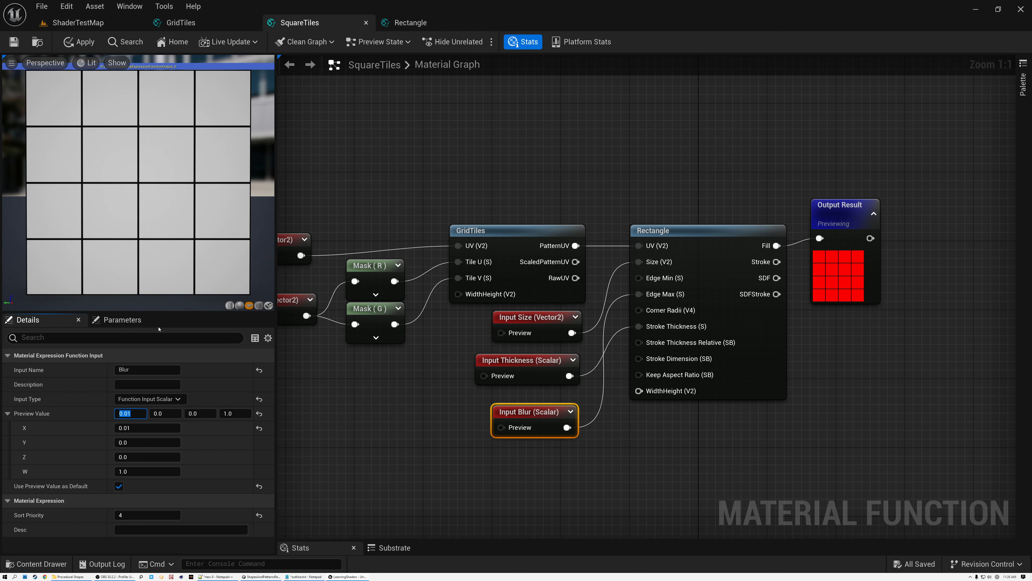
drag(128, 415, 141, 414)
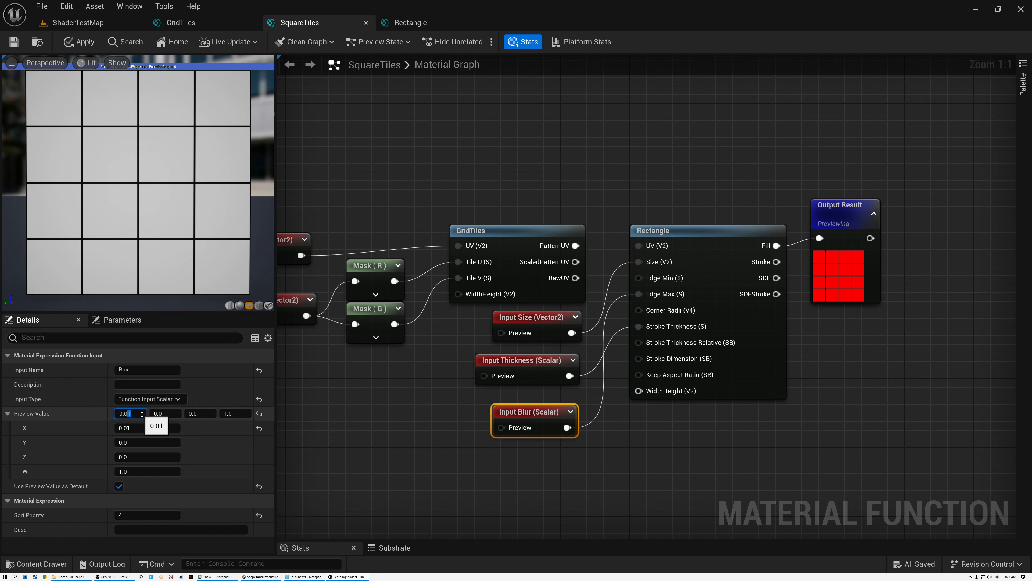
text(4)
key(Return)
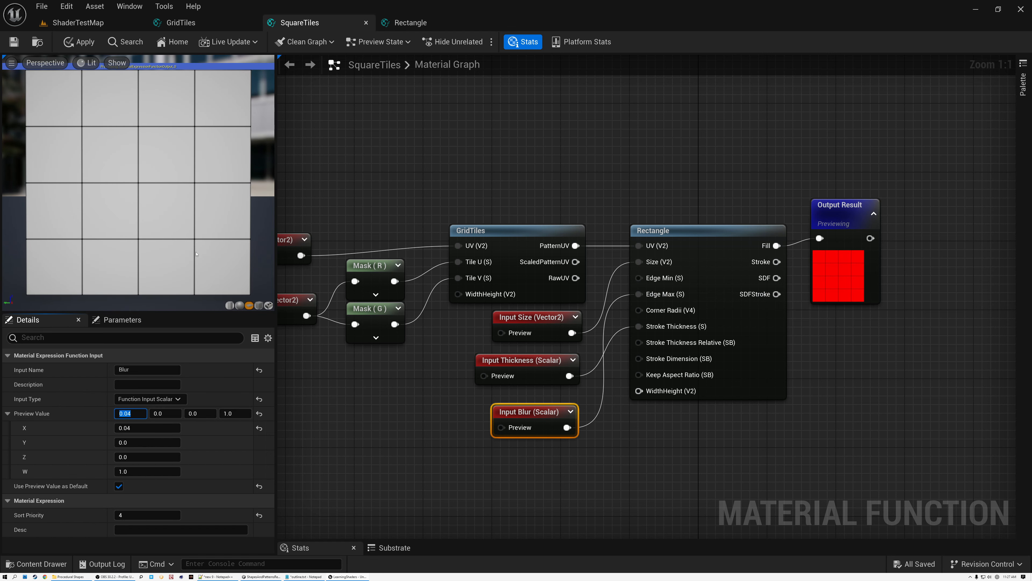
- Try a preview value of 0.5 for both X and Y on the Size input
right_drag(354, 392, 486, 393)
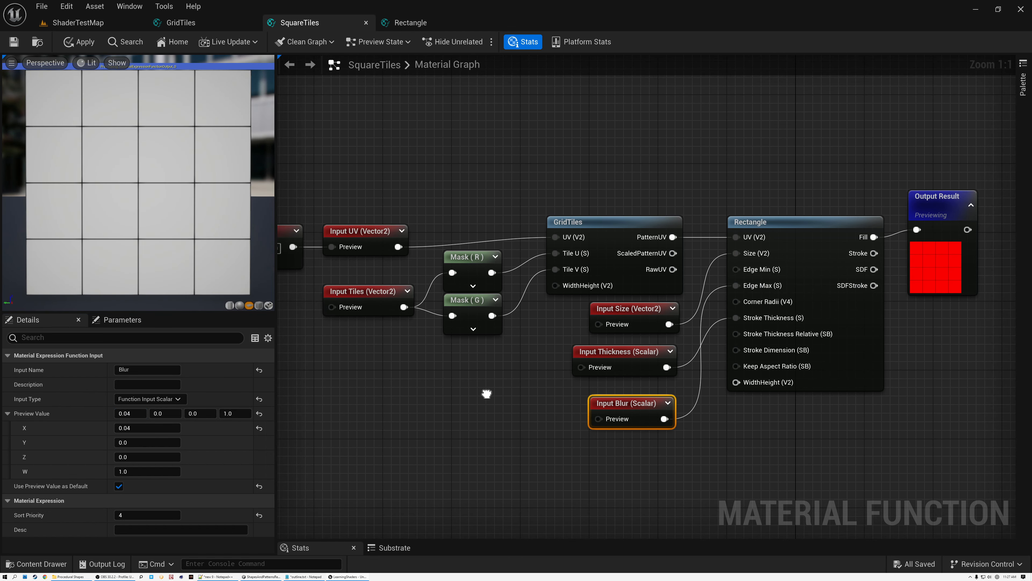
click(613, 325)
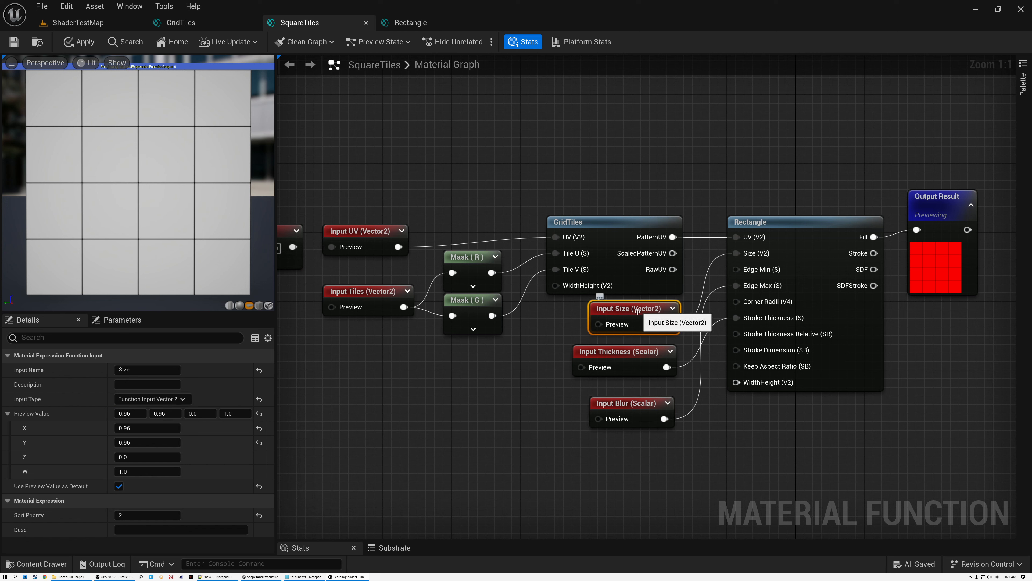
double_click(131, 414)
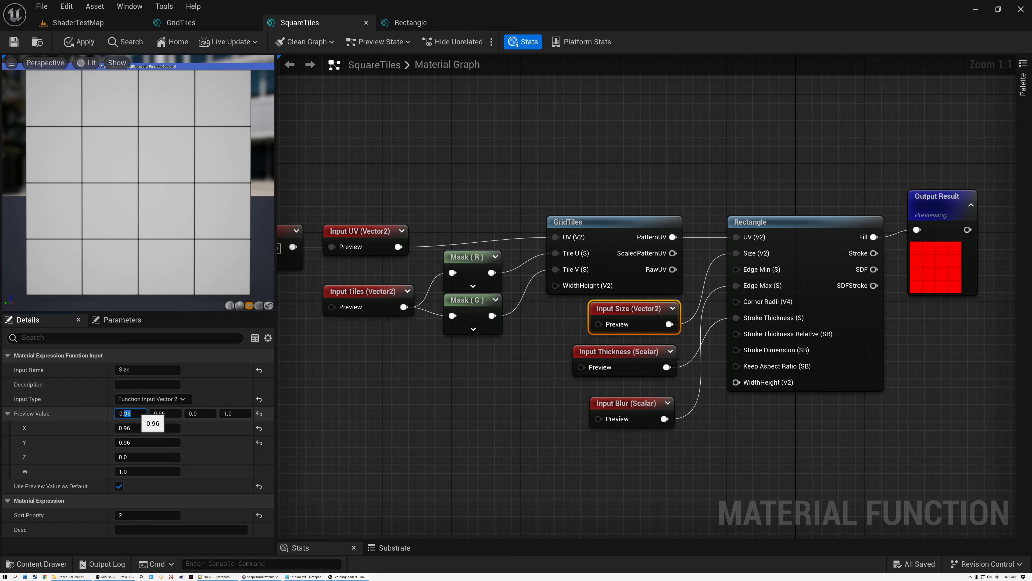
text(5)
click(159, 413)
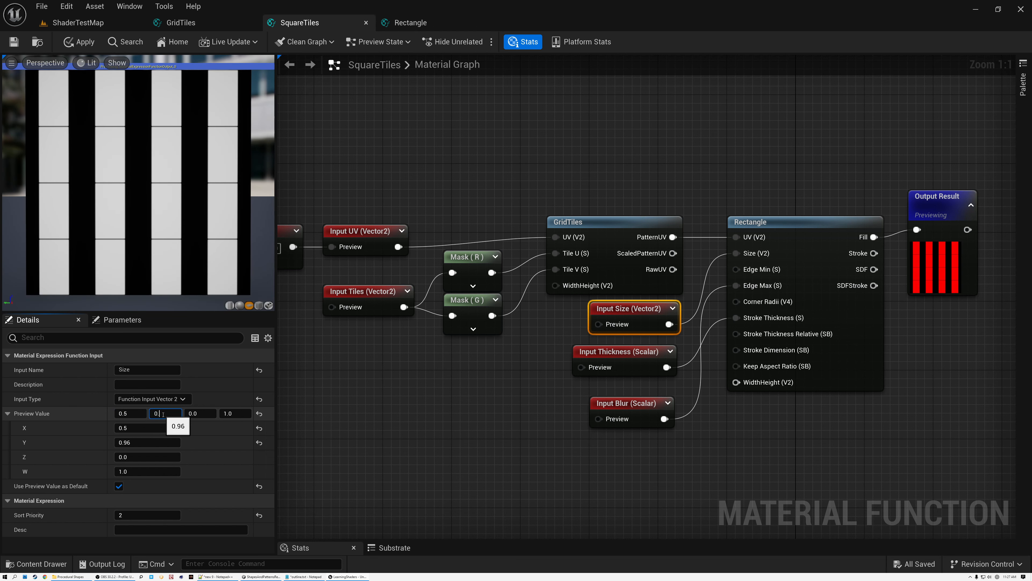
text(0.5)
key(Return)
- Try a preview X value of 0.2 on the Blur input to soften the squares' edges
click(646, 415)
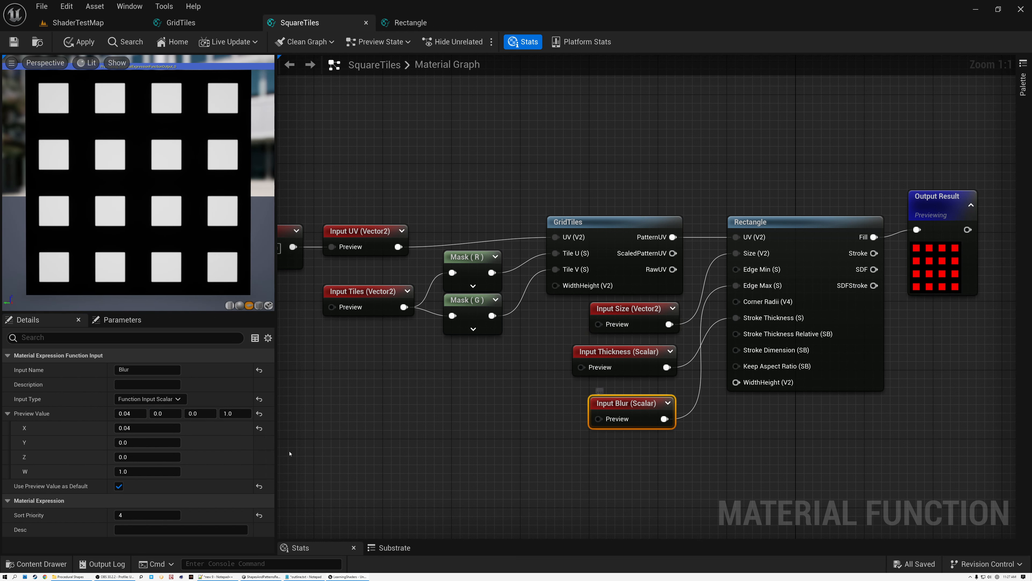
click(138, 427)
drag(121, 428, 140, 428)
text(0.2)
key(Return)
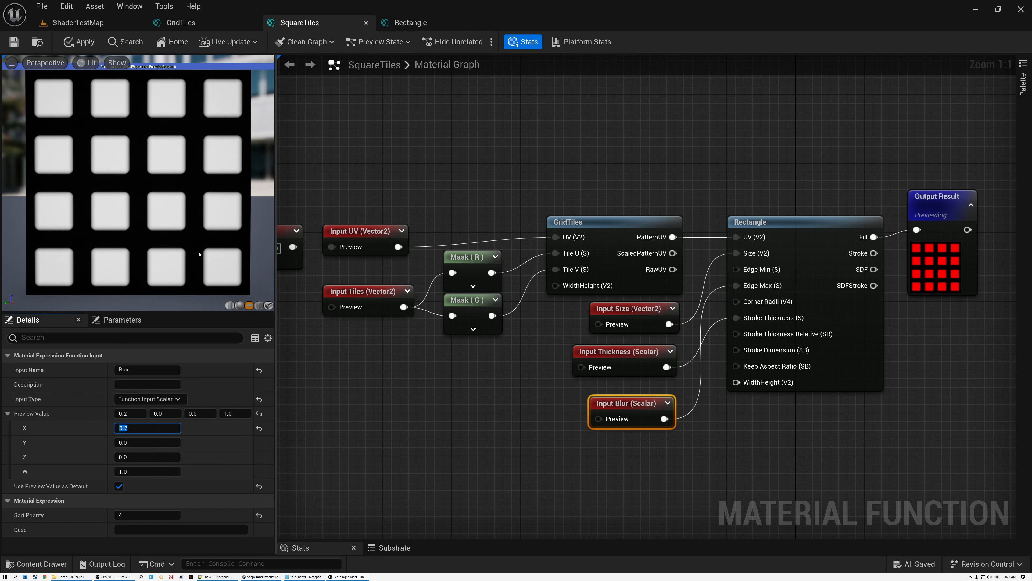
scroll(200, 254, up, 3)
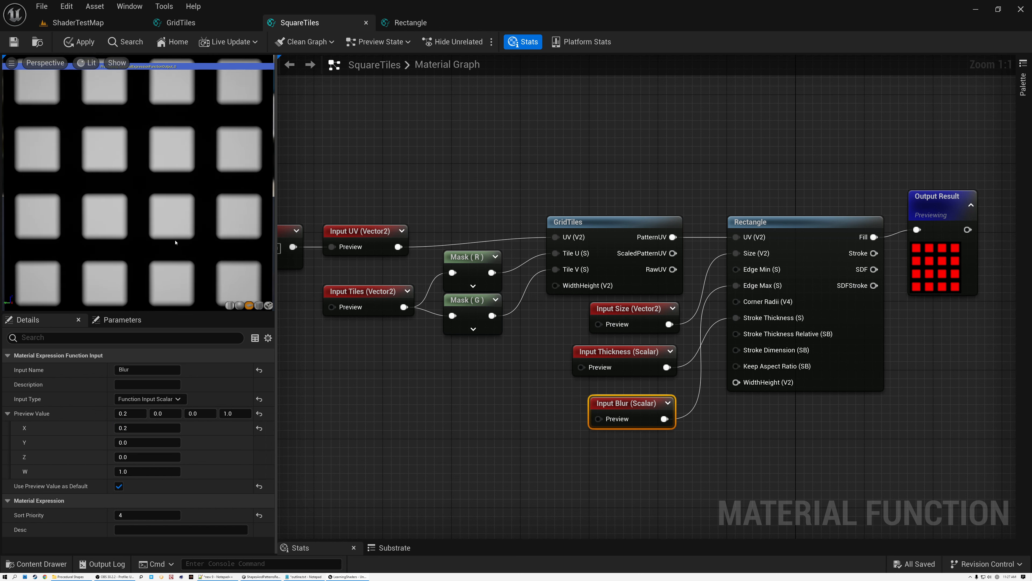
- Nudge the Blur input node slightly up, check the output preview, and lower the input's preview X value
drag(631, 407, 640, 398)
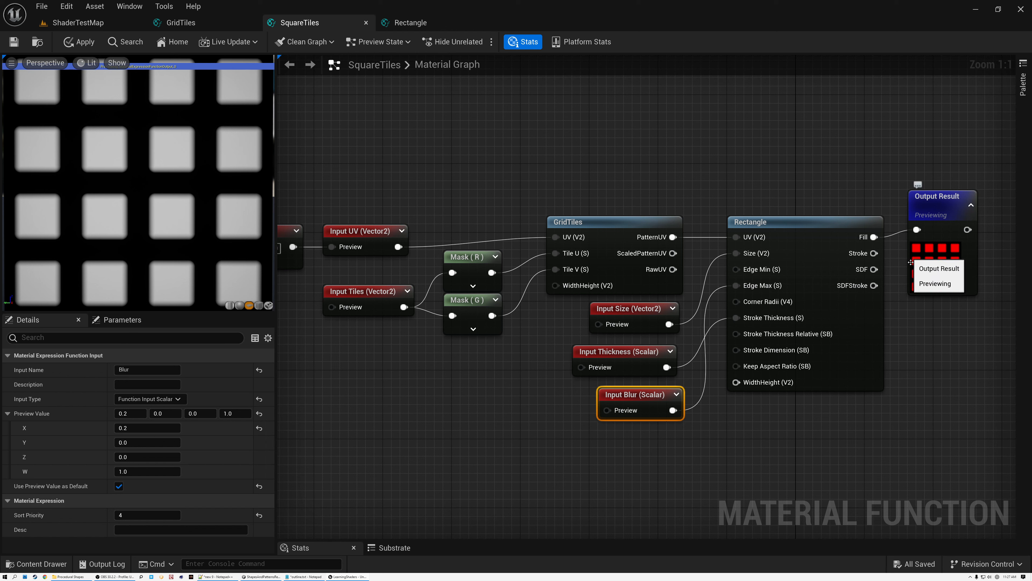
right_drag(932, 272, 697, 289)
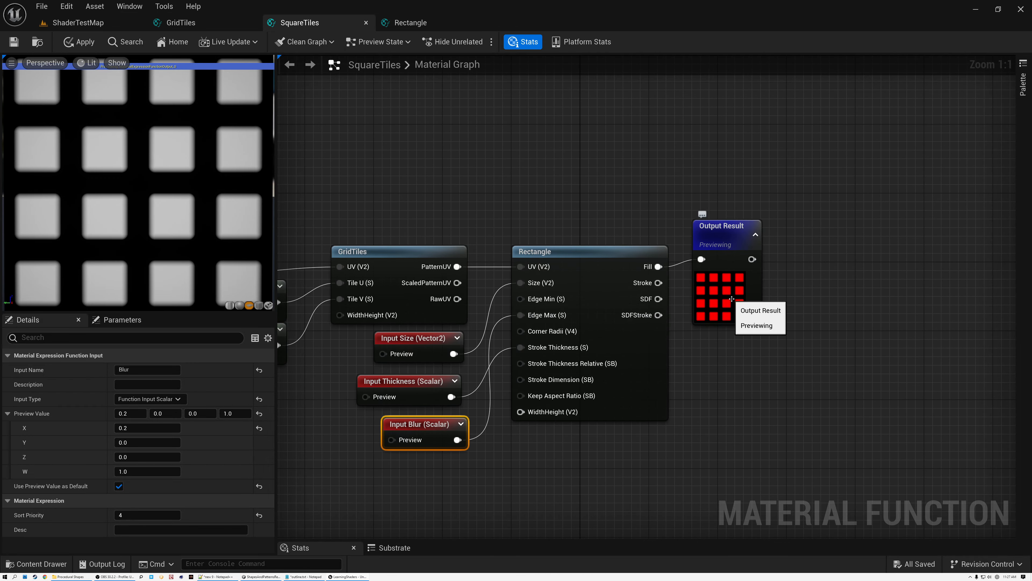
scroll(726, 295, up, 7)
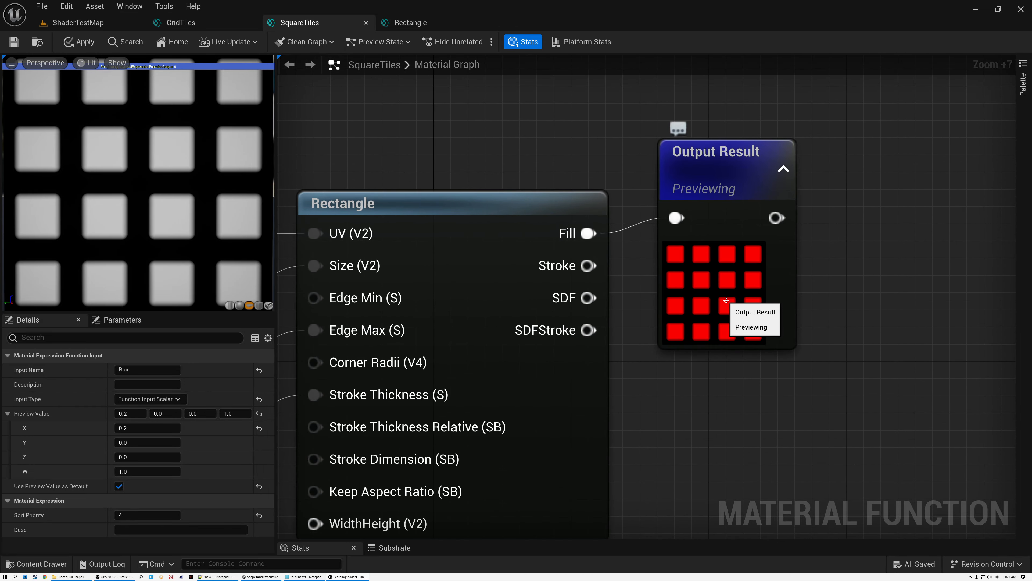
scroll(726, 300, down, 8)
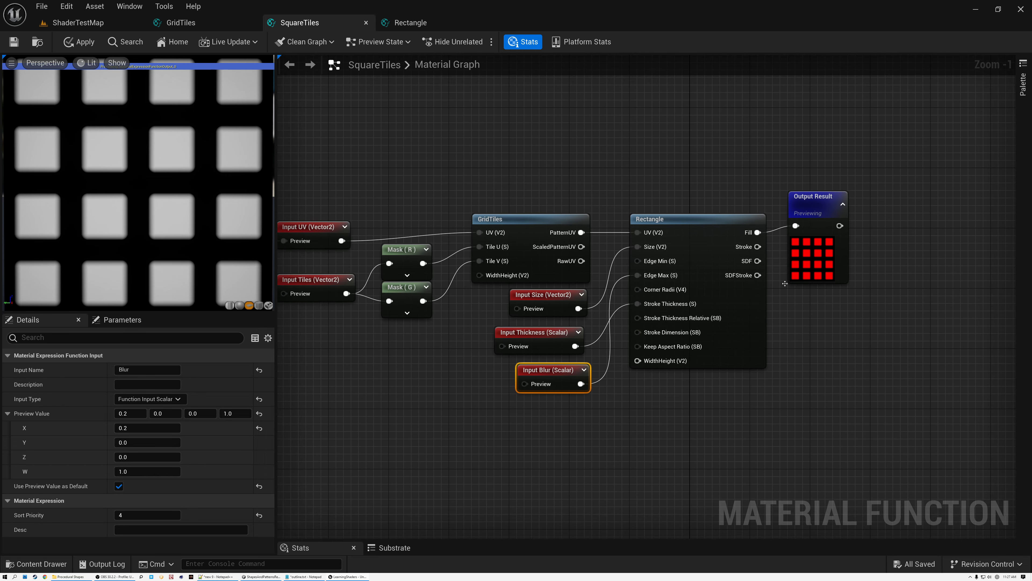
click(137, 414)
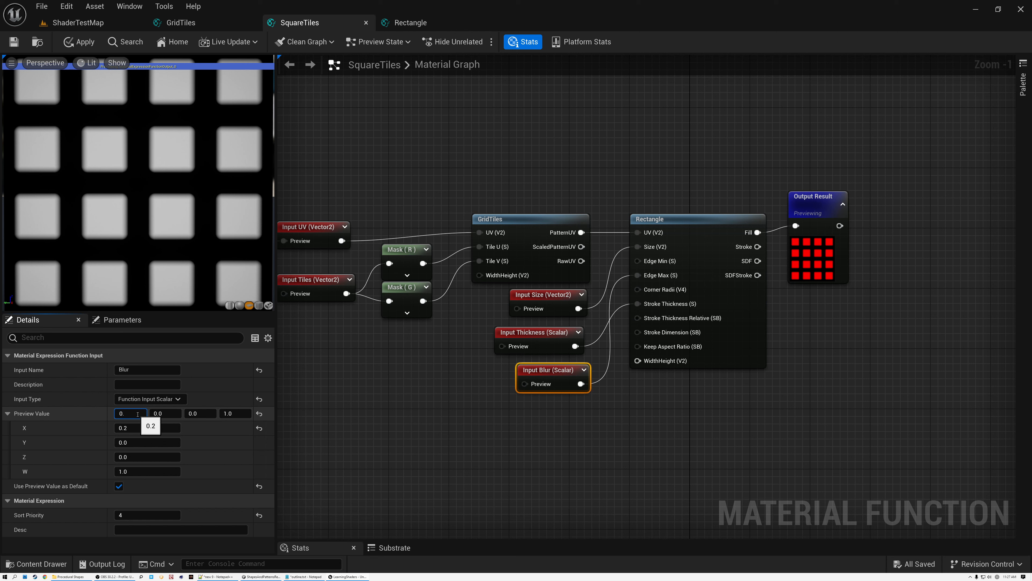
- Set the Size input's preview X and Y values to 0.96
click(547, 302)
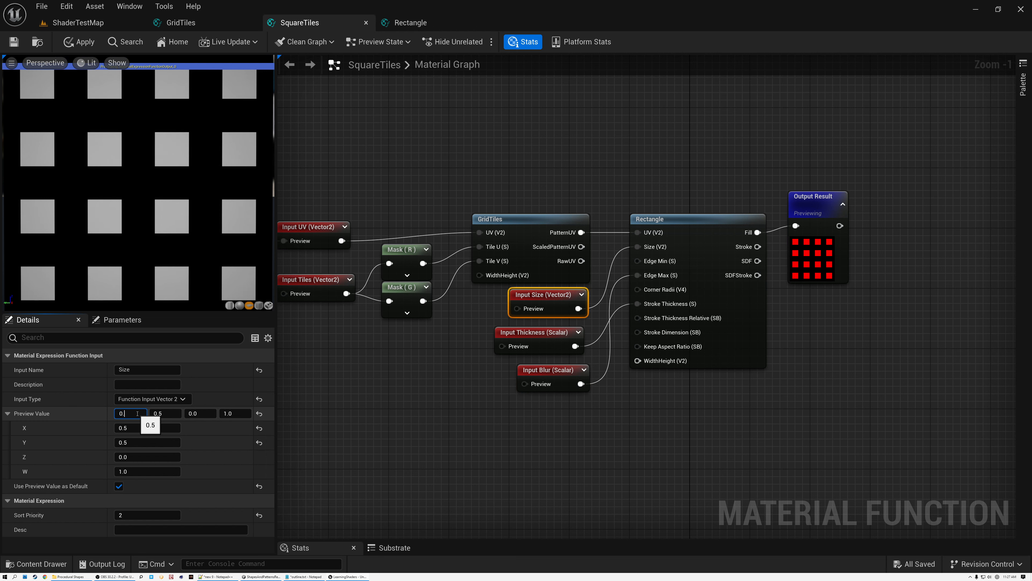
click(167, 414)
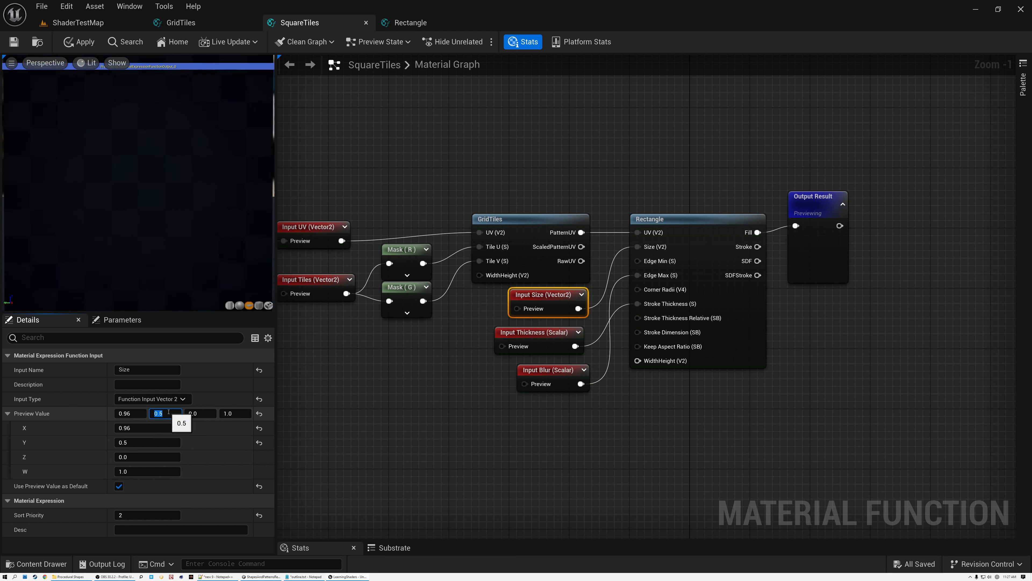
text(0)
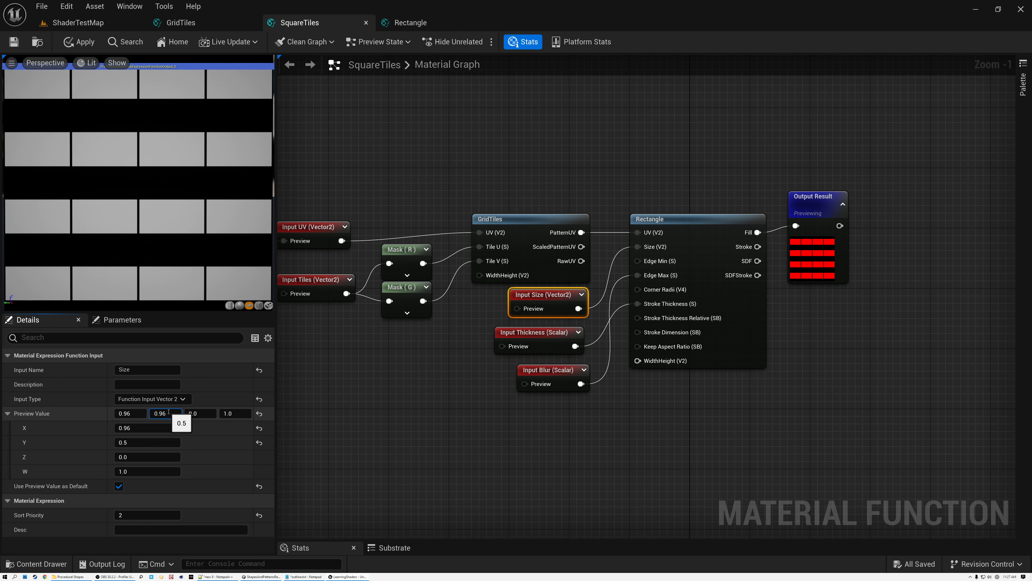
text(.96)
key(Return)
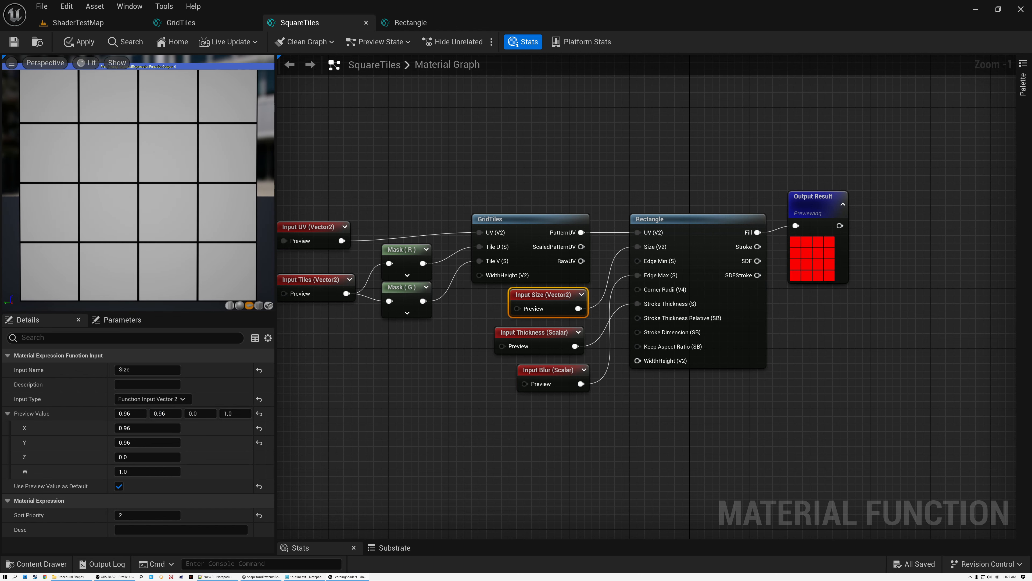
- Rename the Result output as Fill and move it above the level of the Rectangle node
right_drag(813, 230, 659, 321)
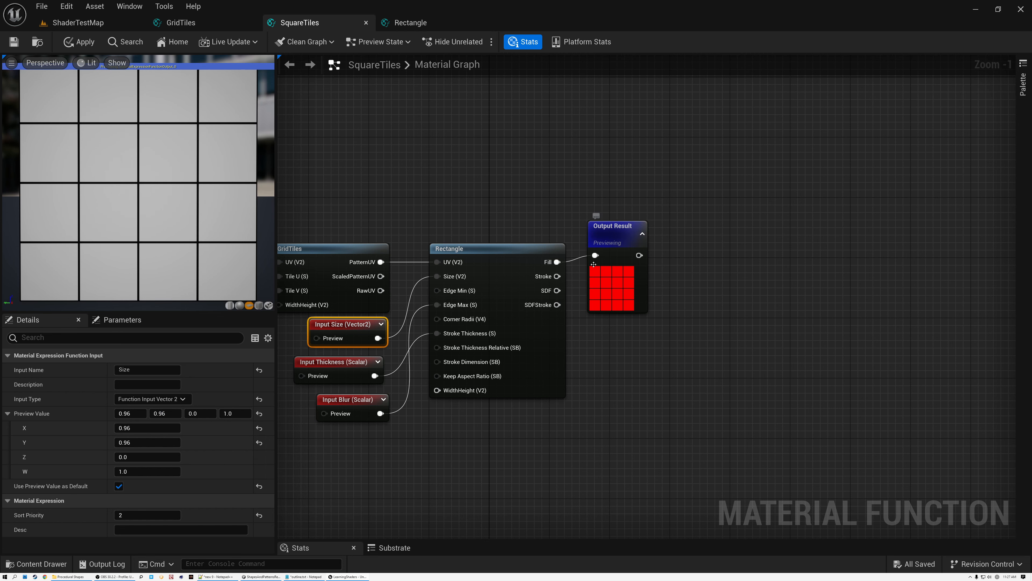
scroll(593, 264, up, 4)
click(652, 210)
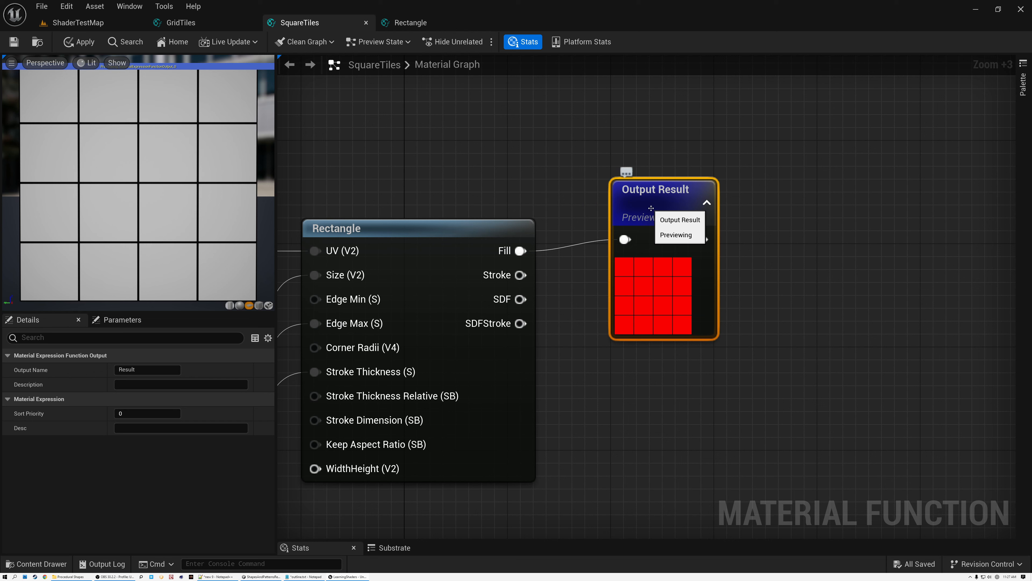
drag(654, 211, 662, 197)
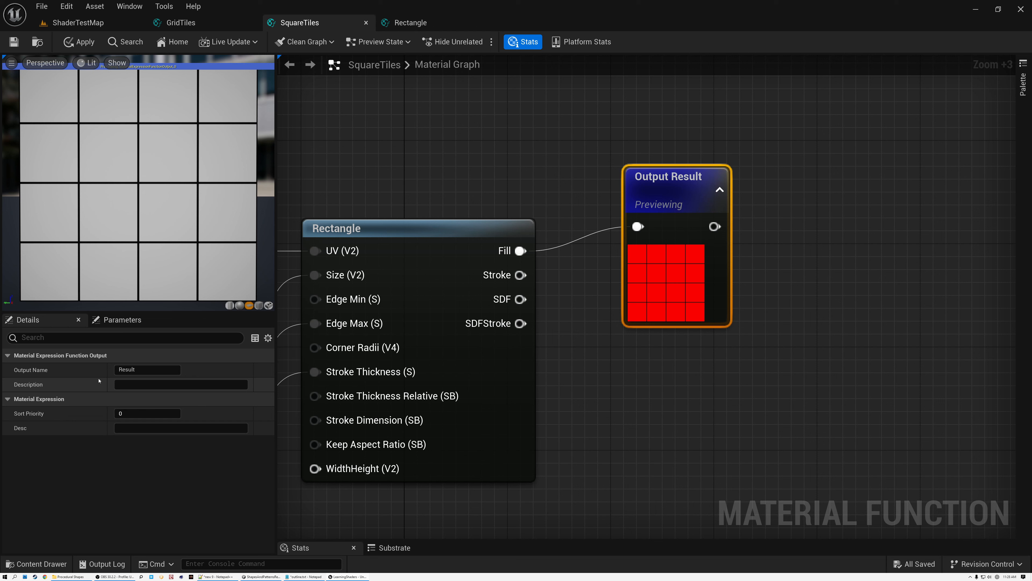
click(147, 370)
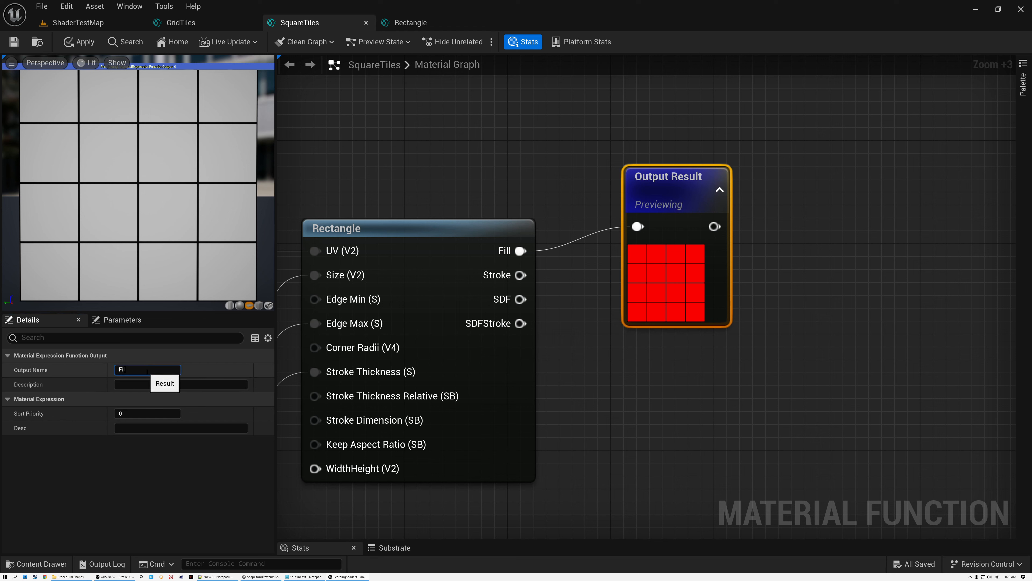
text(Fill)
key(Return)
drag(657, 199, 670, 122)
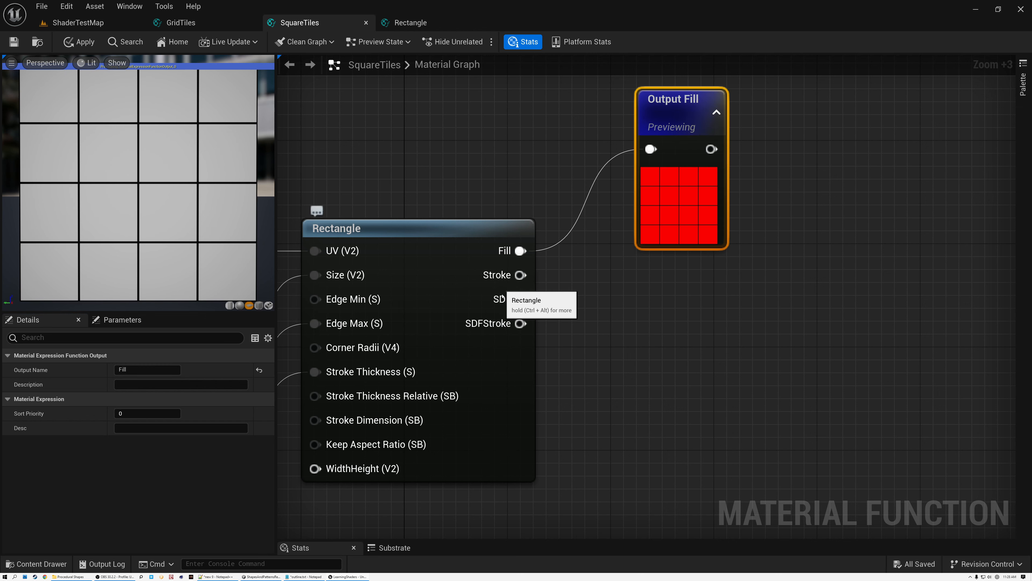
- Duplicate the Fill output, place the copy directly below it and rename it Stroke
key(ctrl+d)
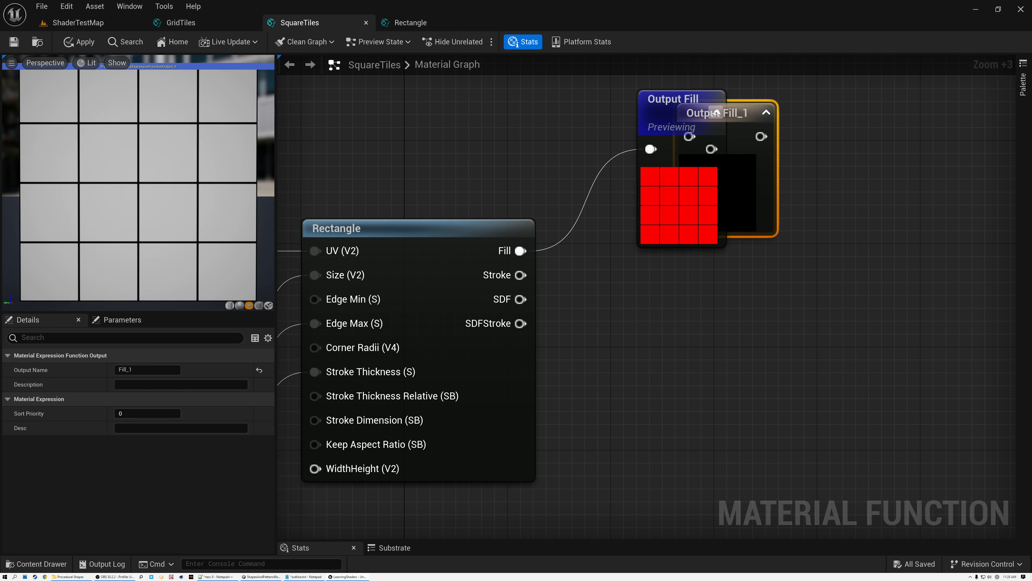
drag(731, 109, 700, 259)
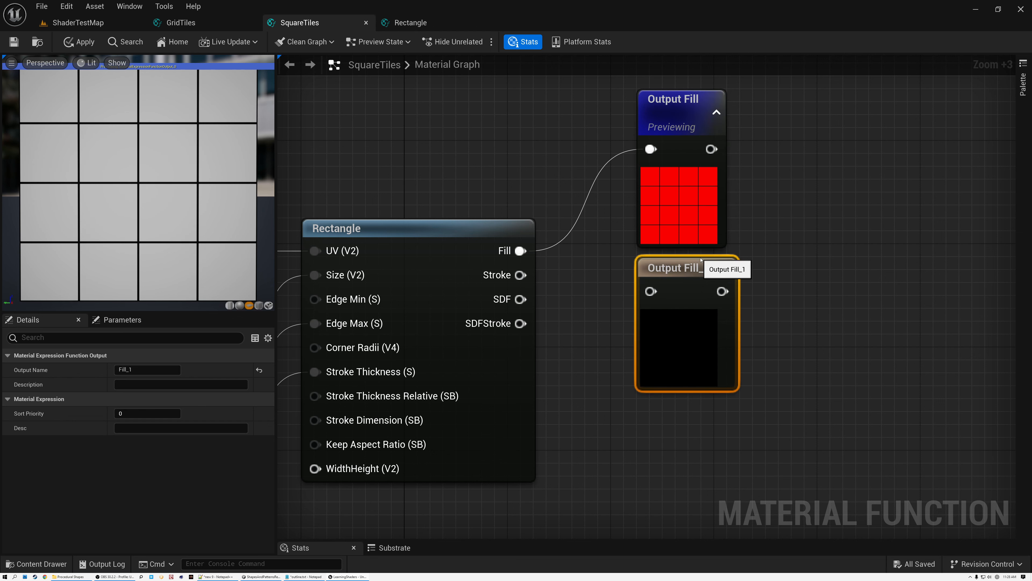
text(Stroke)
key(Return)
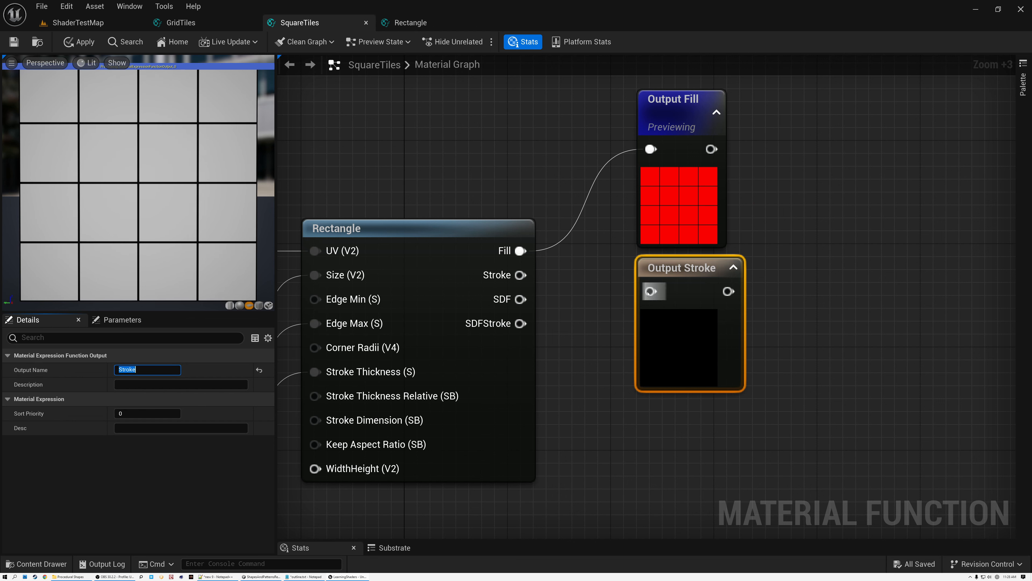
- Duplicate the Stroke output, place the copy directly below it and rename it SDF
key(ctrl+d)
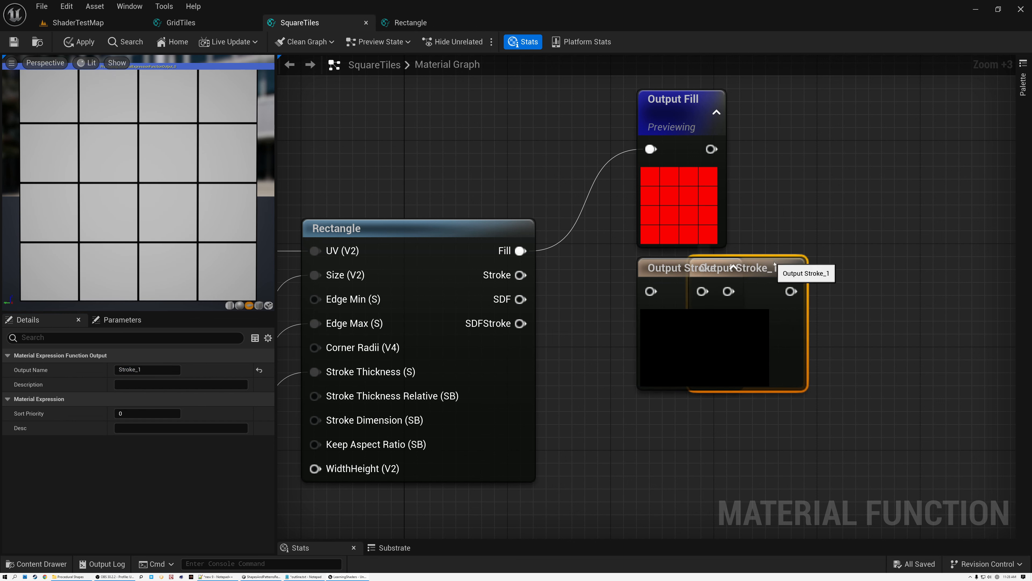
mouse_move(708, 266)
mouse_down()
mouse_move(730, 404)
mouse_move(716, 405)
mouse_up()
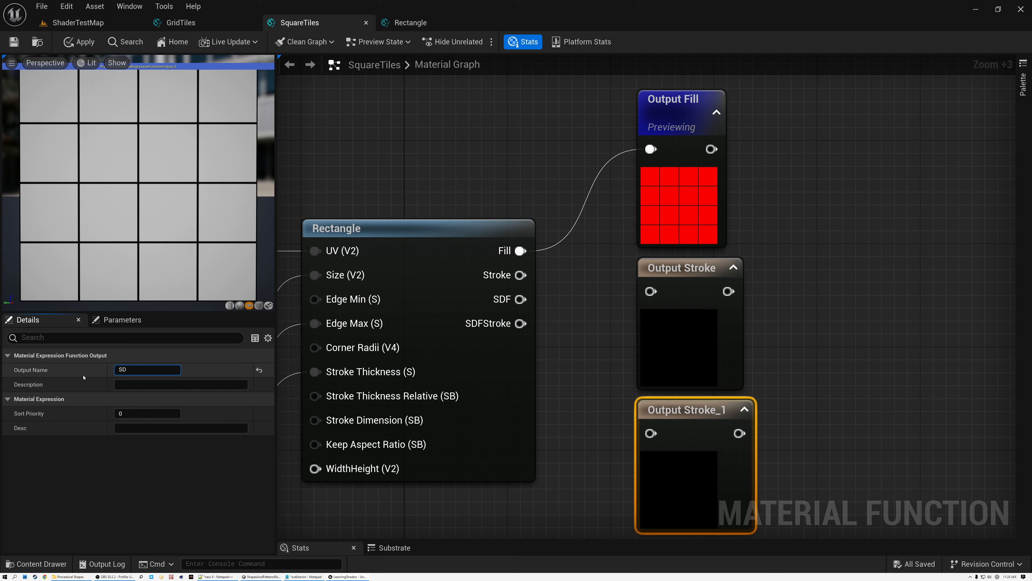
text(SDF)
key(Return)
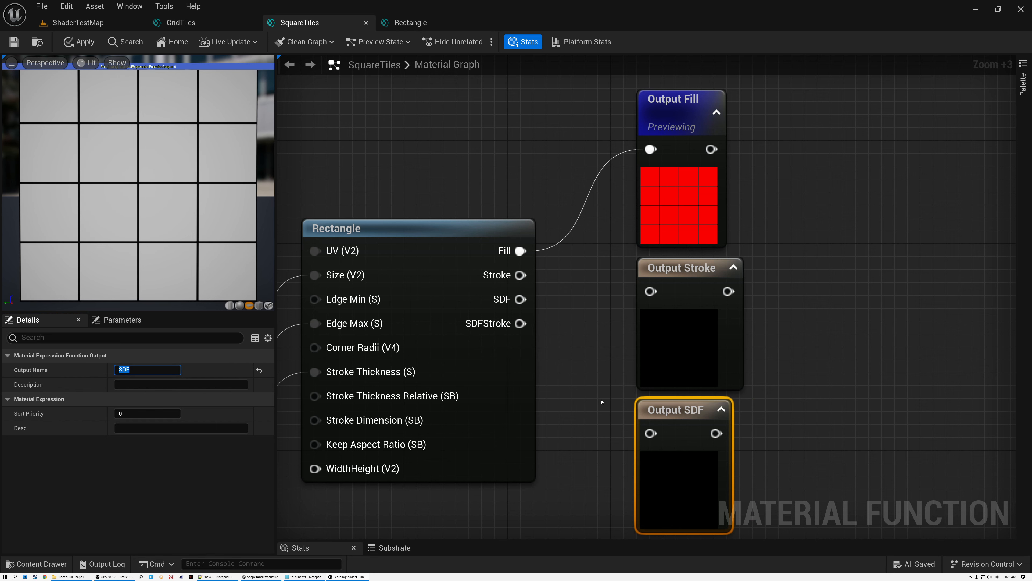
- Duplicate the SDF output, place the copy directly below it and rename it StrokeSDF
right_drag(649, 394, 641, 230)
key(ctrl+d)
drag(666, 243, 706, 390)
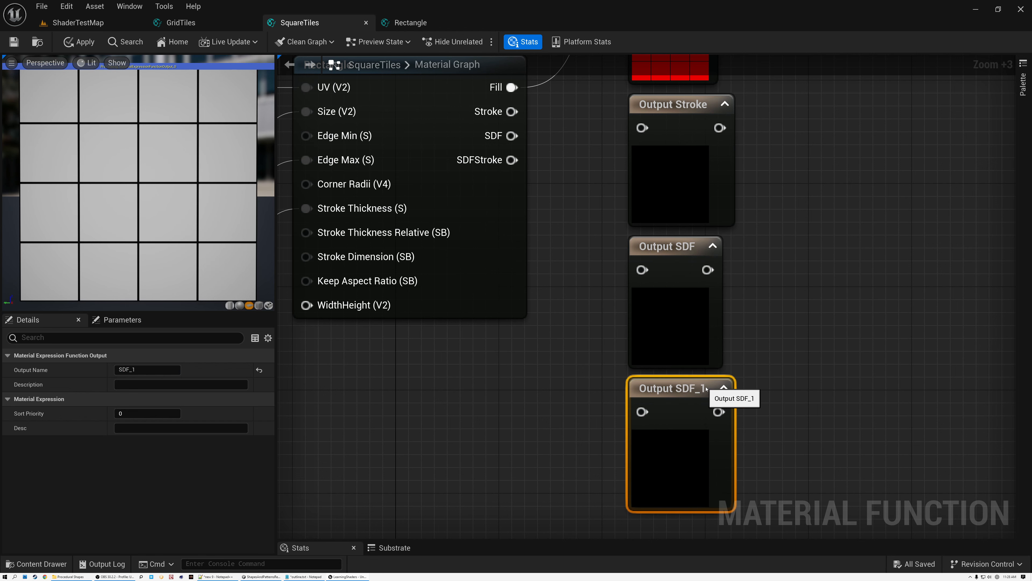
click(148, 370)
text(StrokeSDF)
key(Return)
- Connect Rectangle's Stroke, SDF and SDFStroke pins to the Stroke, SDF and StrokeSDF outputs
scroll(553, 265, down, 2)
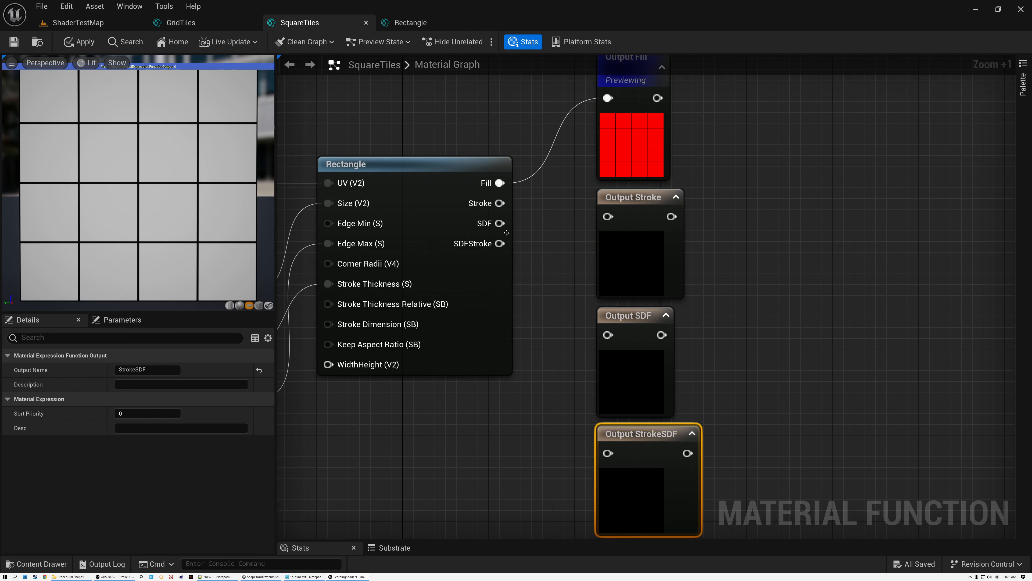
drag(499, 203, 608, 217)
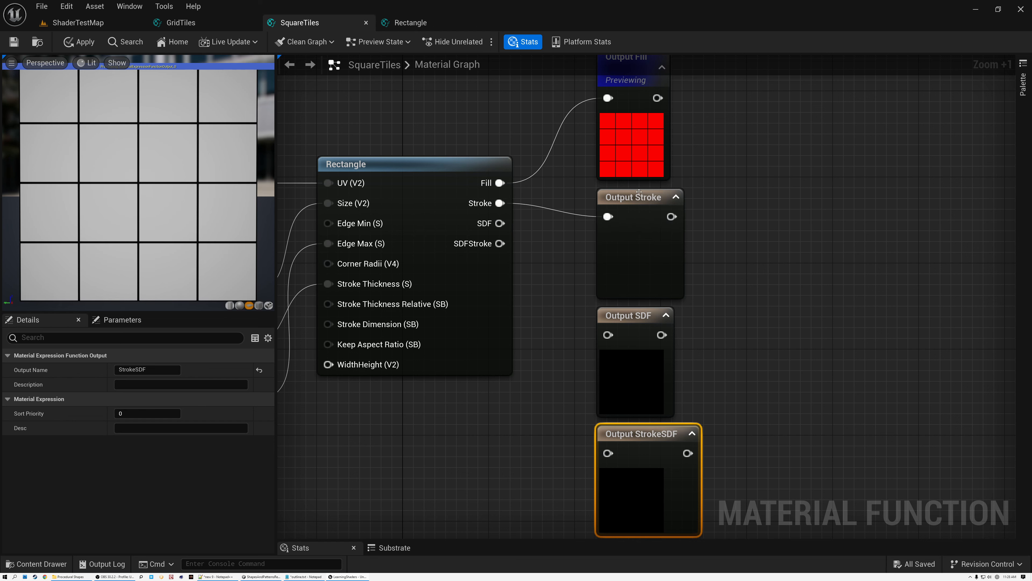
drag(499, 223, 608, 334)
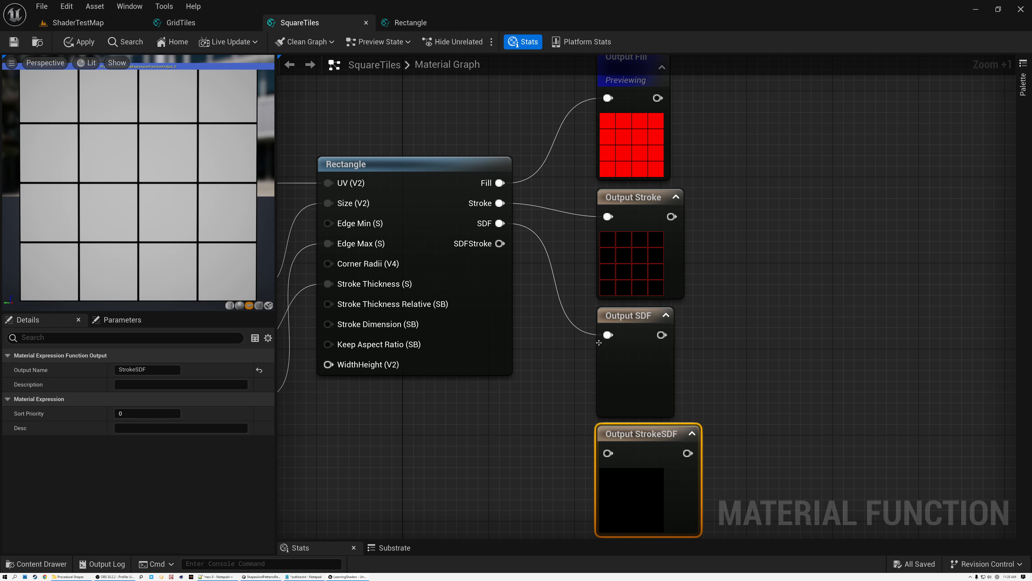
right_drag(571, 382, 595, 324)
drag(527, 186, 632, 394)
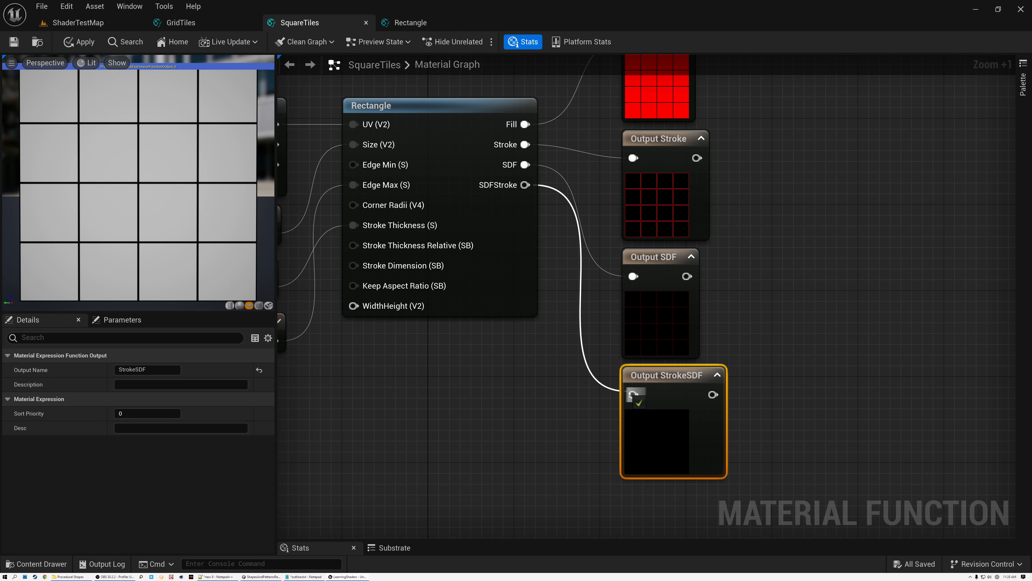
- Duplicate the StrokeSDF output below the original and connect GridTiles' PatternUV to the copy
scroll(574, 379, down, 1)
scroll(574, 379, down, 1)
right_drag(555, 384, 549, 335)
click(549, 341)
click(646, 340)
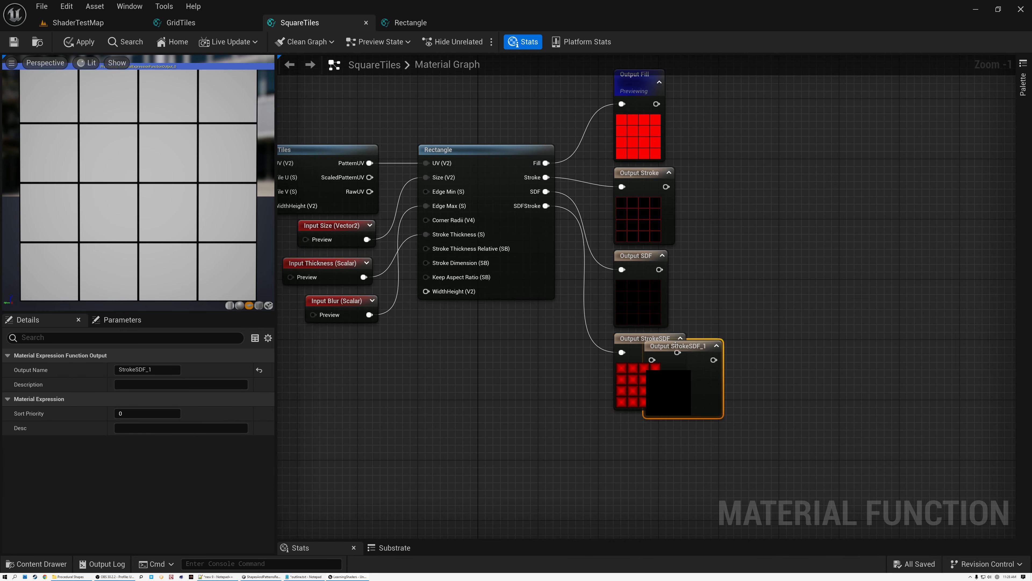
key(ctrl+d)
right_drag(480, 365, 655, 334)
click(499, 156)
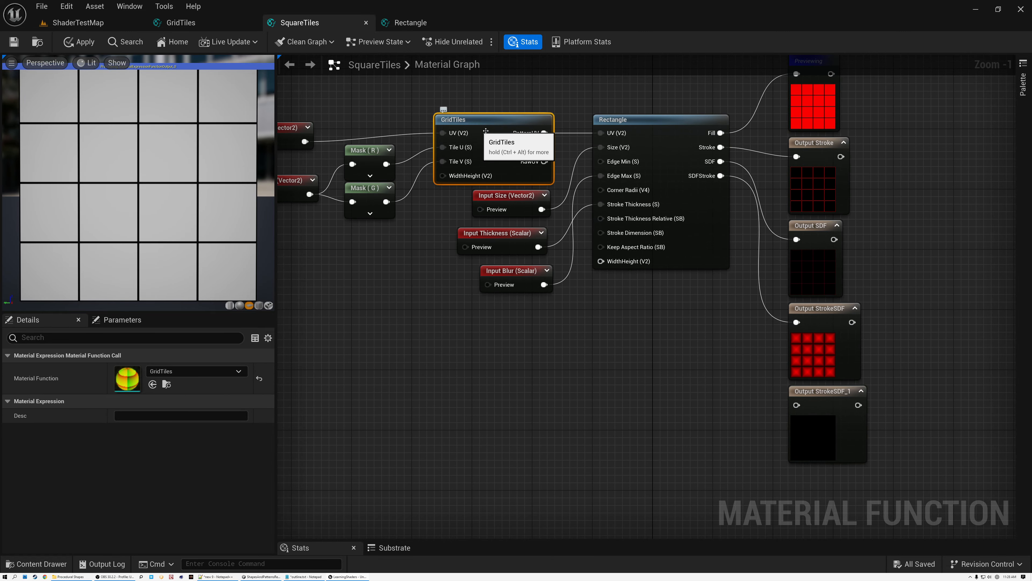
drag(543, 133, 795, 404)
- Examine the previews and connections of the Fill, Stroke, SDF and StrokeSDF outputs
right_drag(795, 404, 598, 305)
ctrl+scroll(598, 305, up, 7)
right_drag(542, 177, 500, 537)
scroll(495, 380, down, 2)
right_drag(475, 311, 486, 489)
scroll(498, 411, down, 2)
right_drag(498, 412, 530, 189)
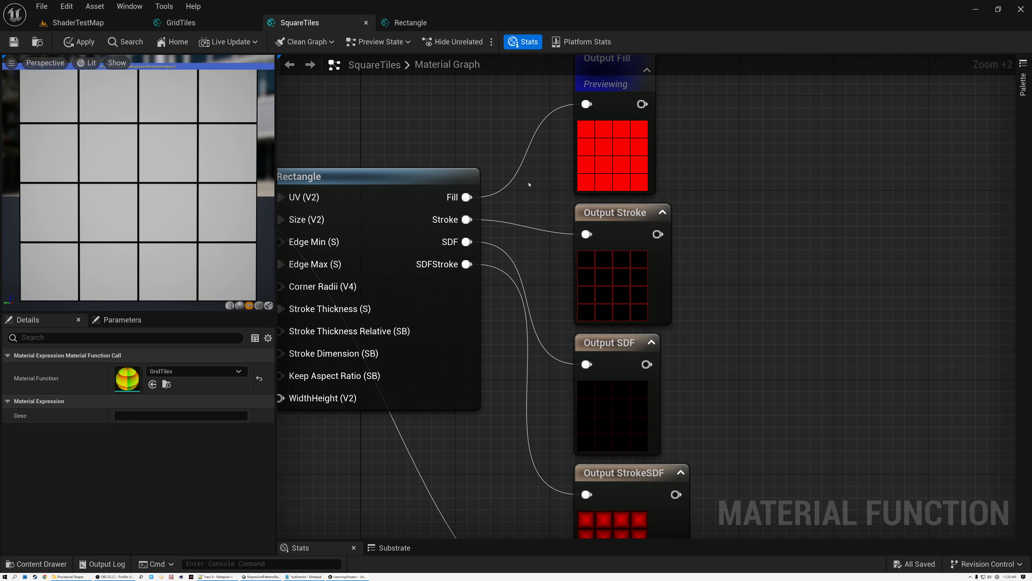
- Assign ascending sort priorities to the Stroke, SDF, StrokeSDF and StrokeSDF_1 outputs, giving StrokeSDF_1 priority 4
click(381, 169)
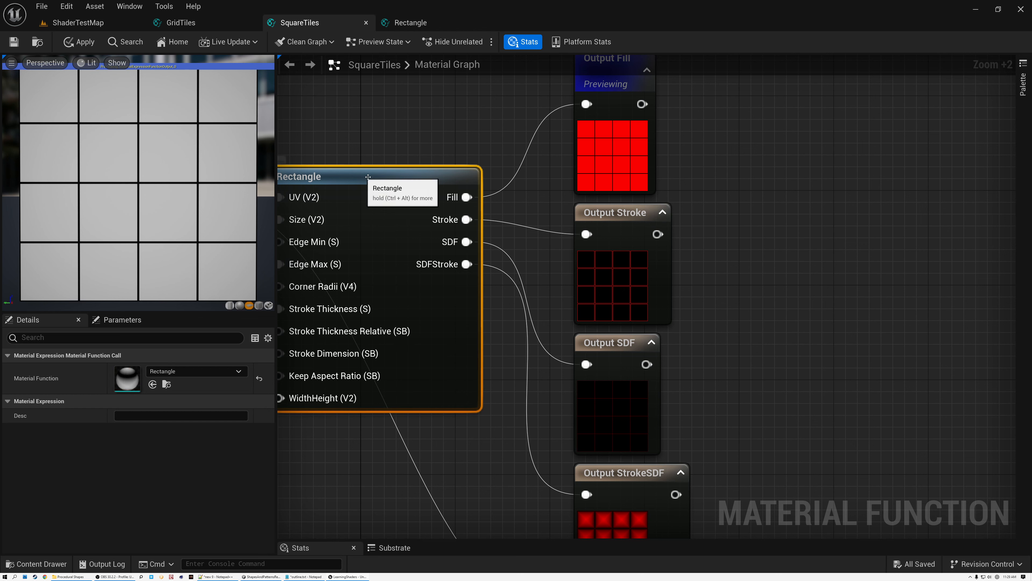
scroll(526, 173, down, 2)
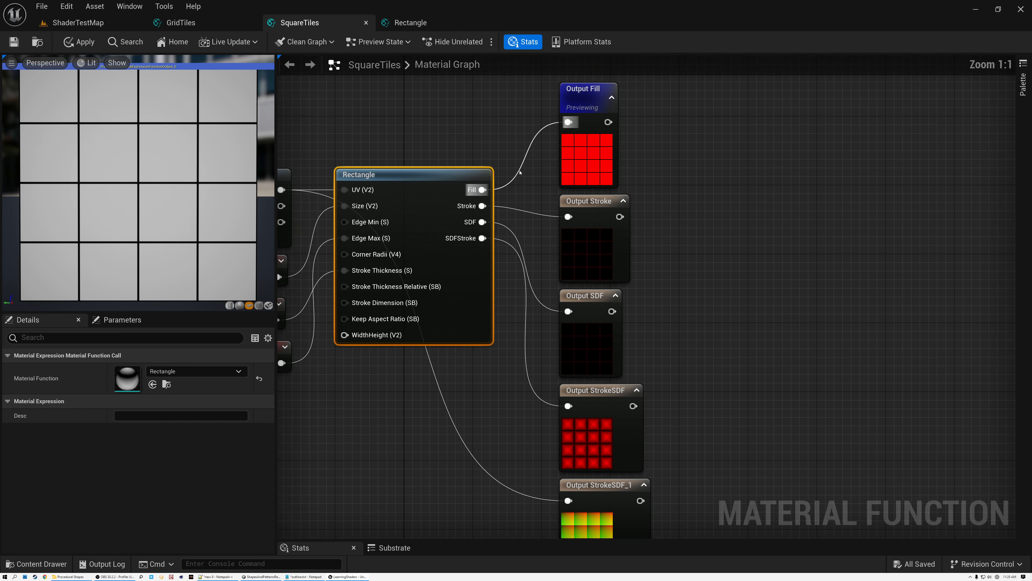
click(587, 100)
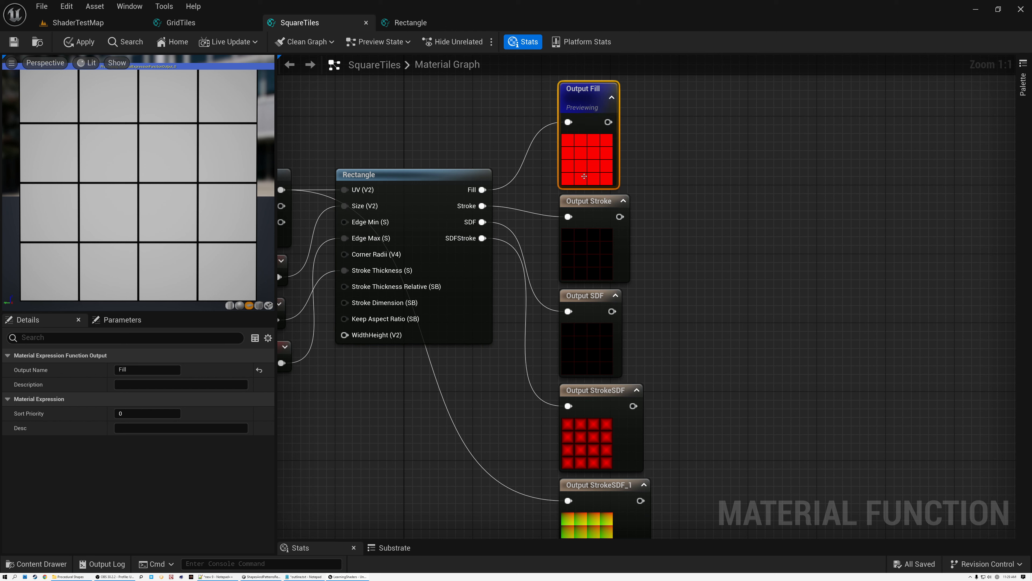
click(585, 209)
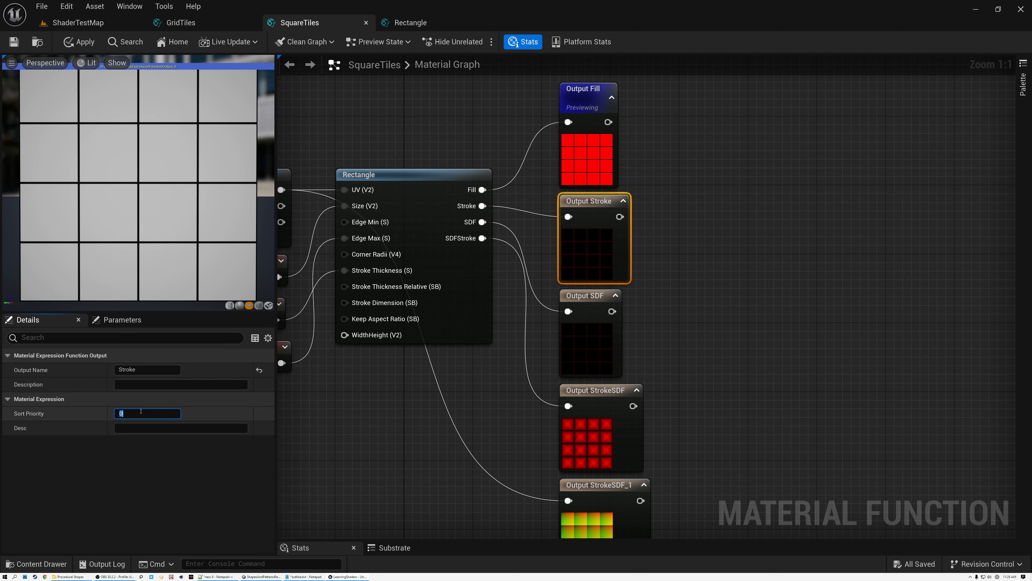
click(569, 337)
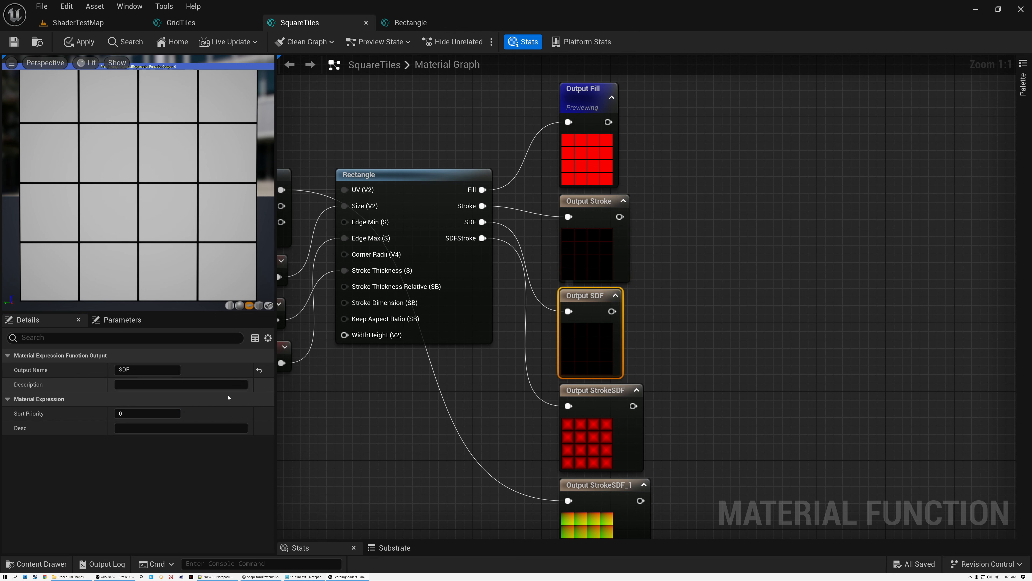
click(622, 397)
click(135, 413)
click(593, 486)
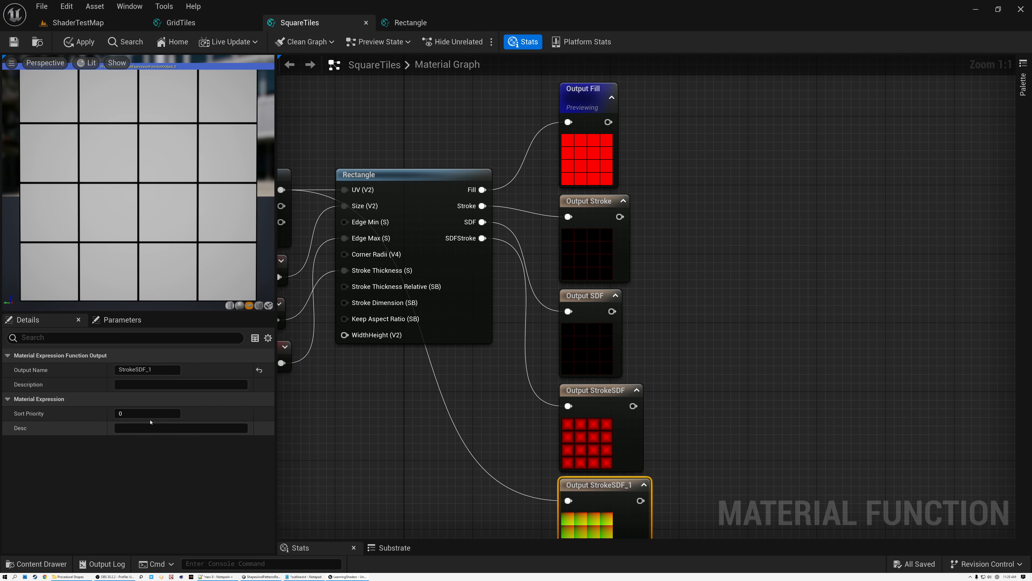
right_click(350, 435)
click(323, 416)
- Examine the graph from the UV and Tiles inputs through GridTiles and Rectangle to the function outputs
right_drag(352, 423, 623, 407)
scroll(565, 388, down, 3)
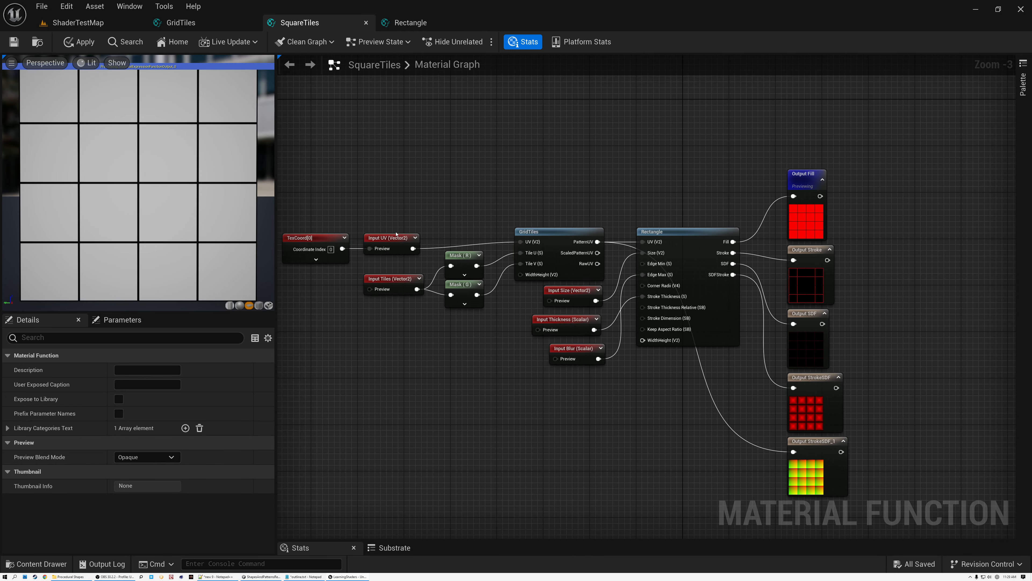
scroll(559, 229, up, 10)
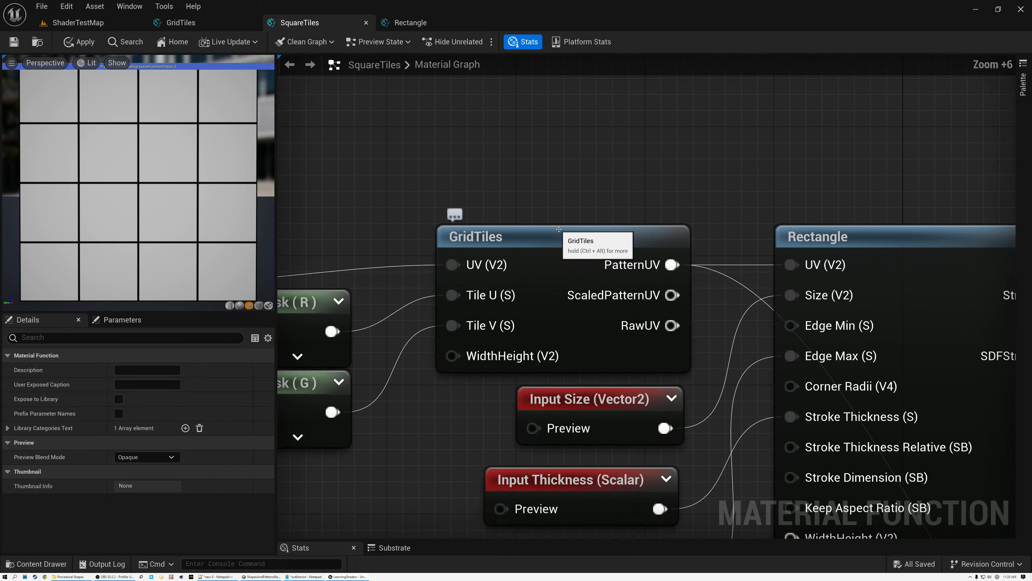
click(532, 235)
scroll(531, 234, down, 5)
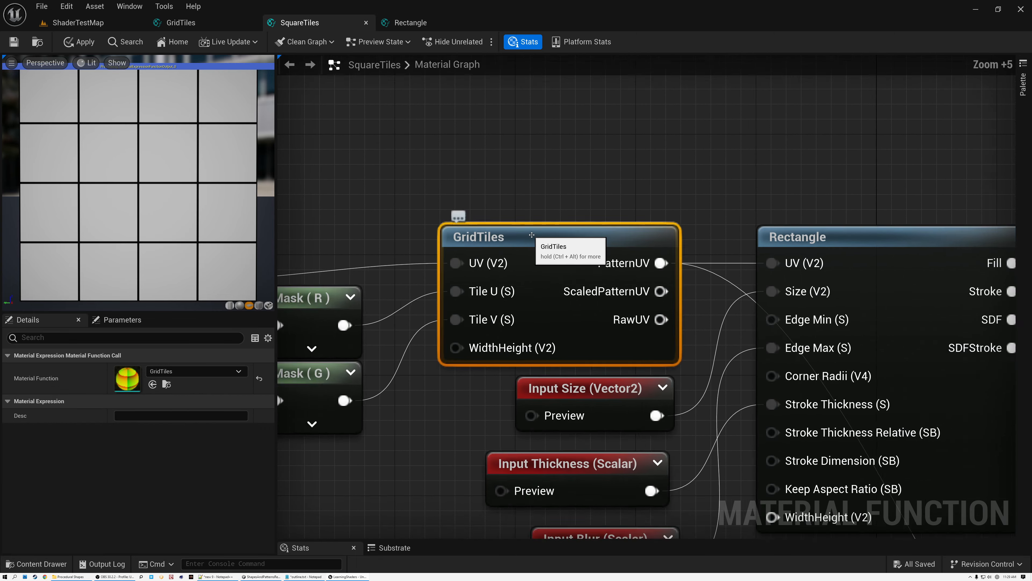
right_drag(575, 236, 407, 234)
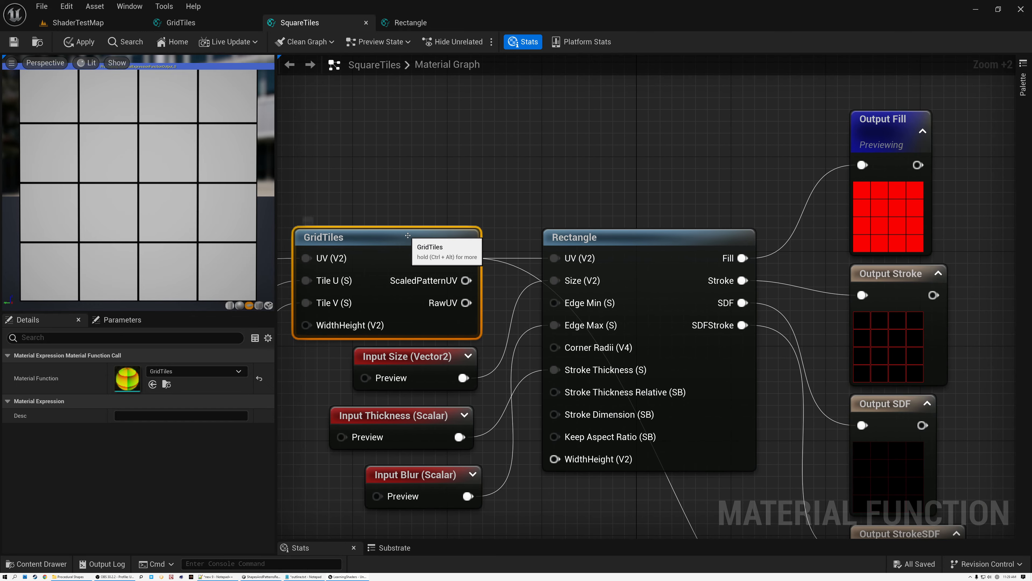
click(604, 239)
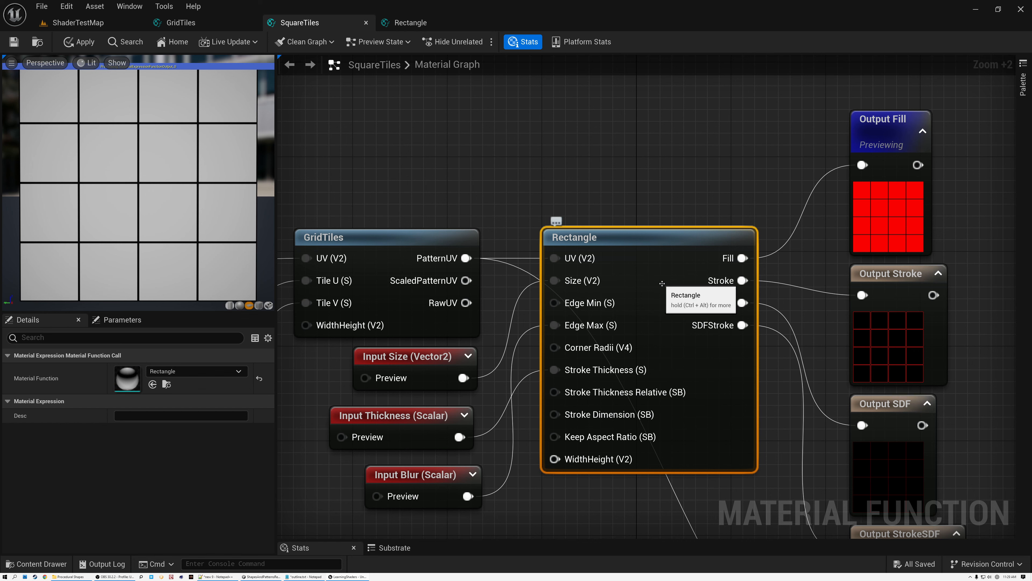
right_drag(661, 283, 460, 243)
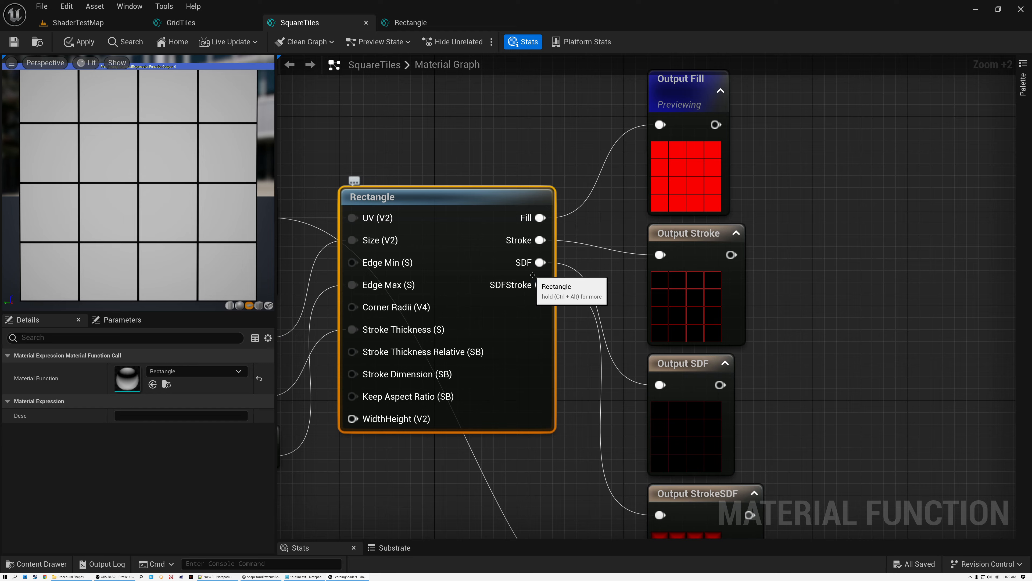
scroll(525, 277, down, 4)
scroll(628, 228, up, 3)
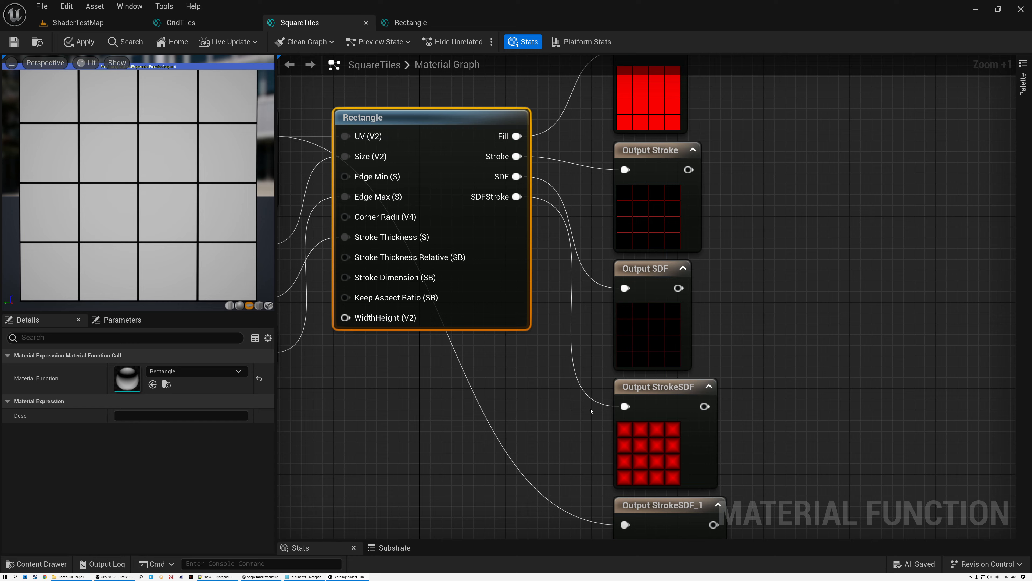
scroll(537, 358, down, 4)
right_drag(495, 385, 669, 393)
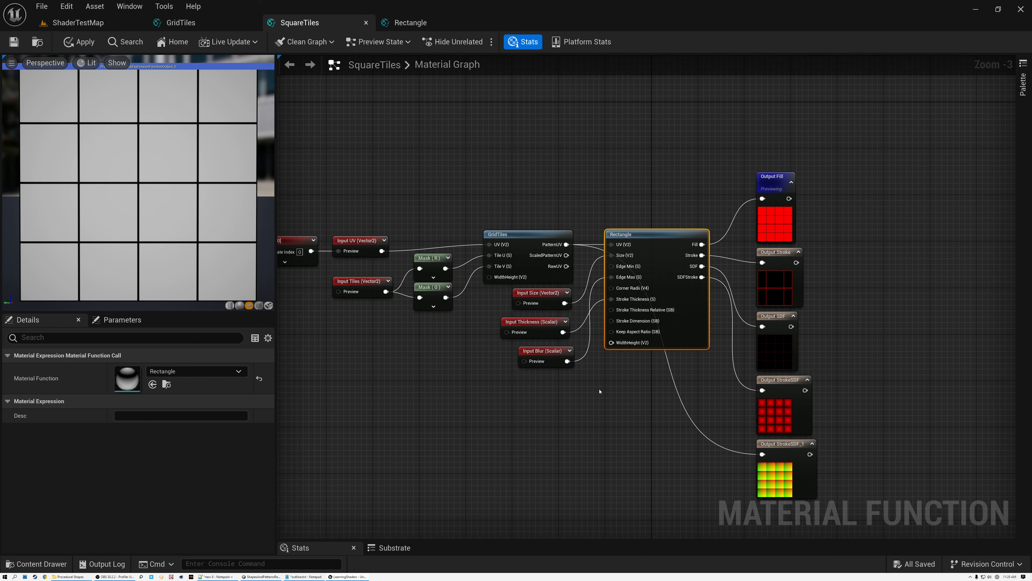
right_drag(558, 402, 630, 344)
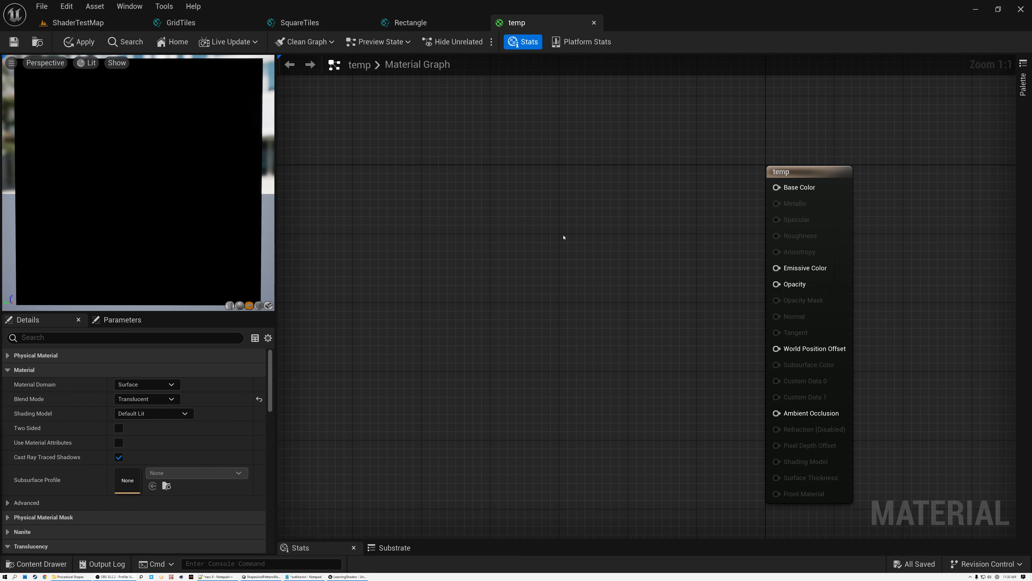
- Add the SquareTiles function from the Shaders/Procedural/Patterns folder to the temp material graph
click(59, 561)
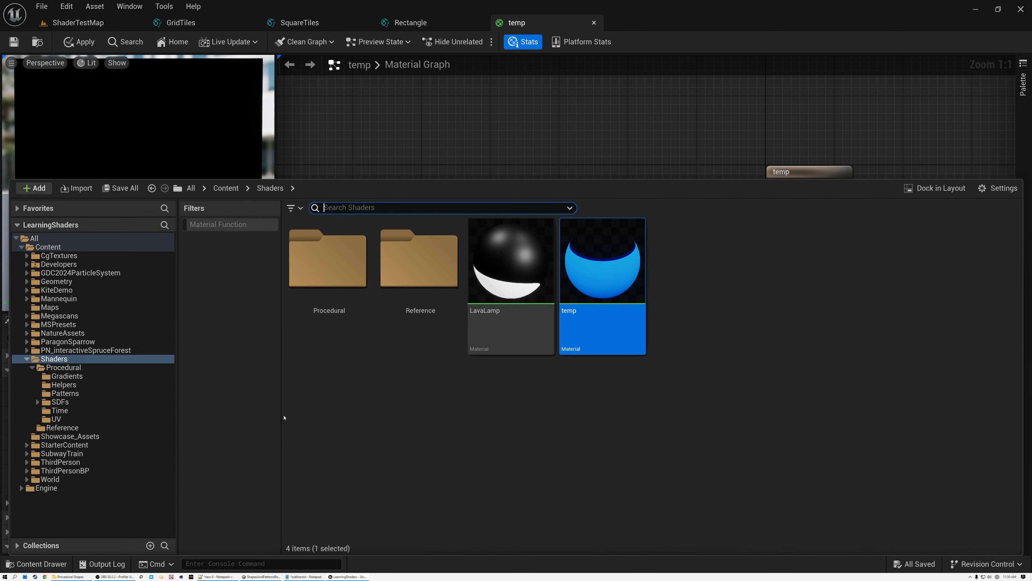
click(67, 394)
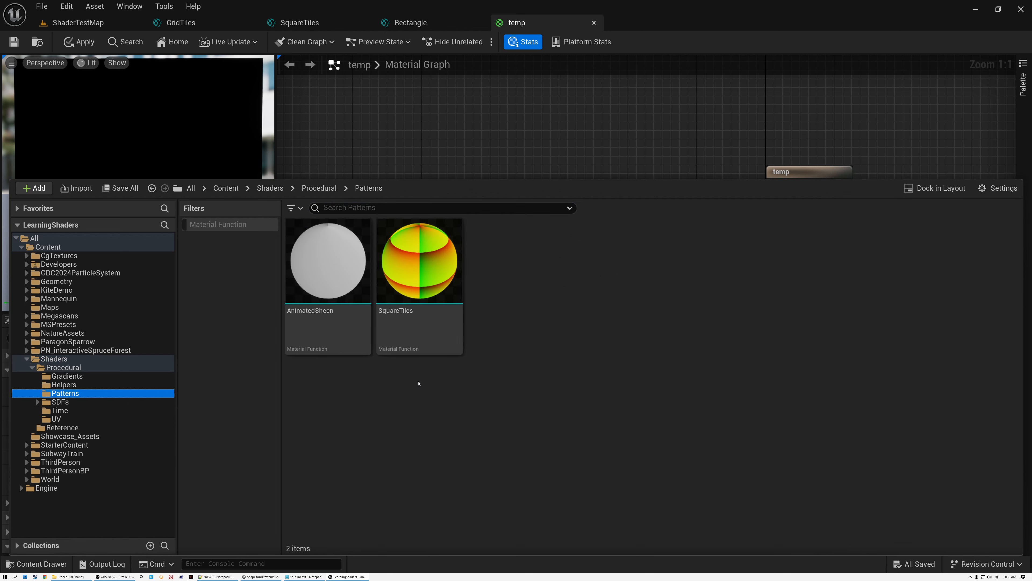
drag(420, 277, 627, 236)
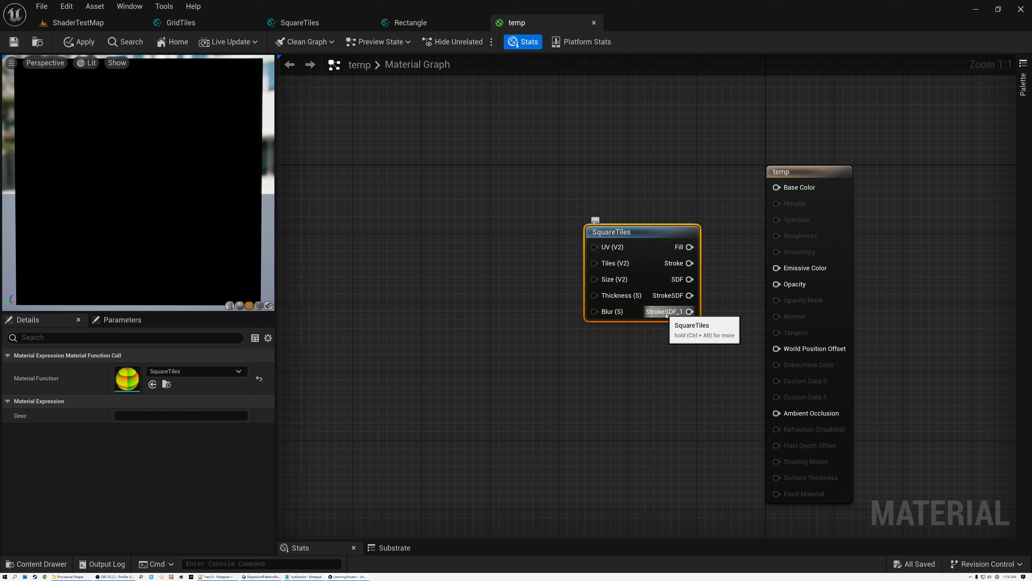
- Open the SquareTiles function and rename its StrokeSDF_1 output to UV
double_click(634, 232)
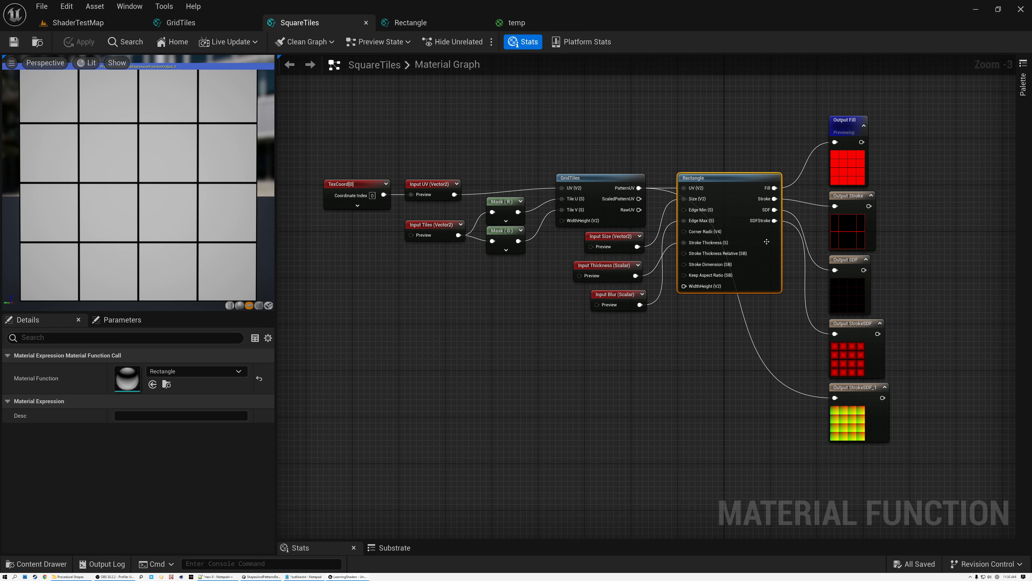
scroll(675, 340, up, 4)
scroll(676, 340, up, 3)
click(720, 328)
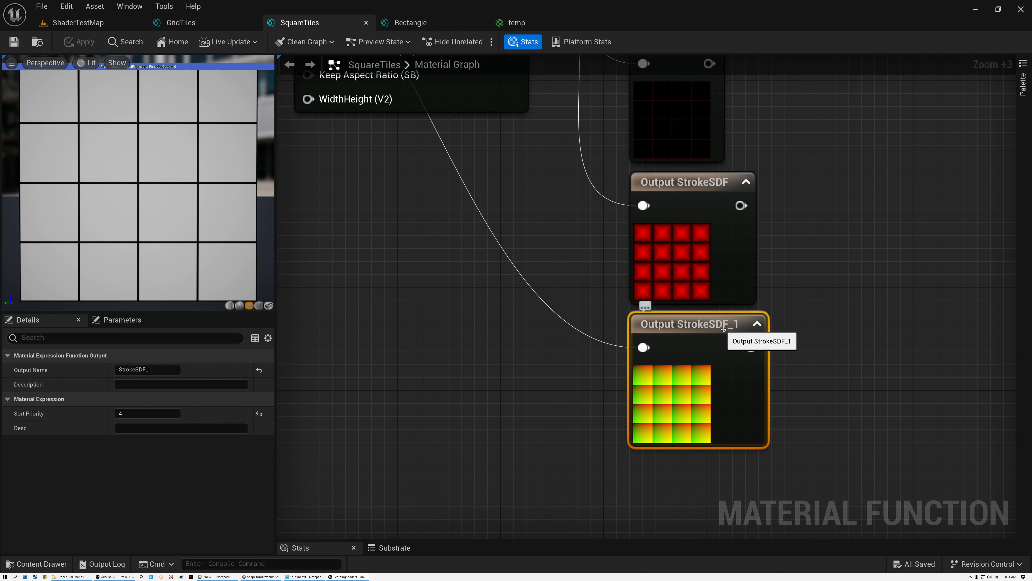
click(115, 370)
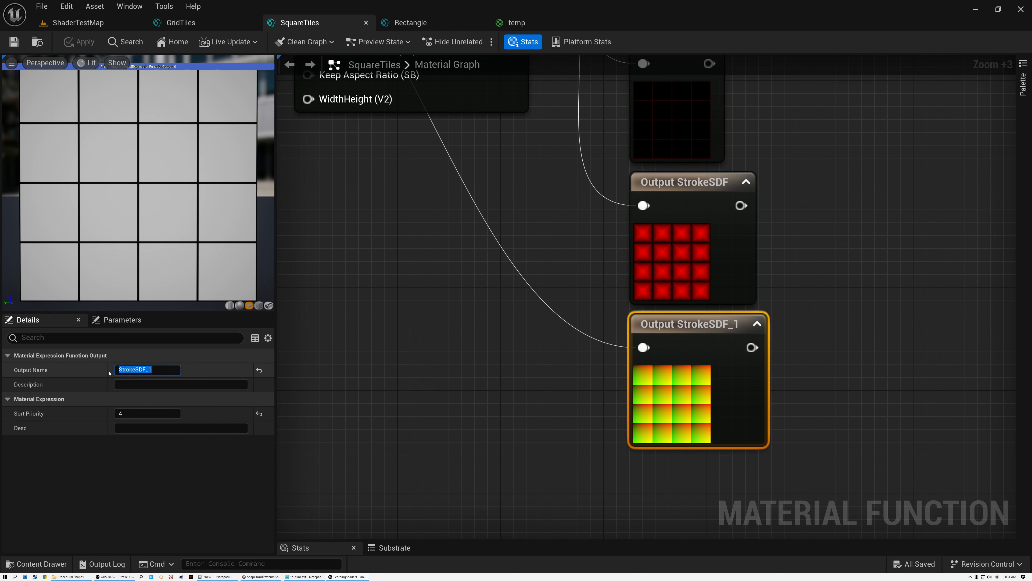
text(UV)
key(Return)
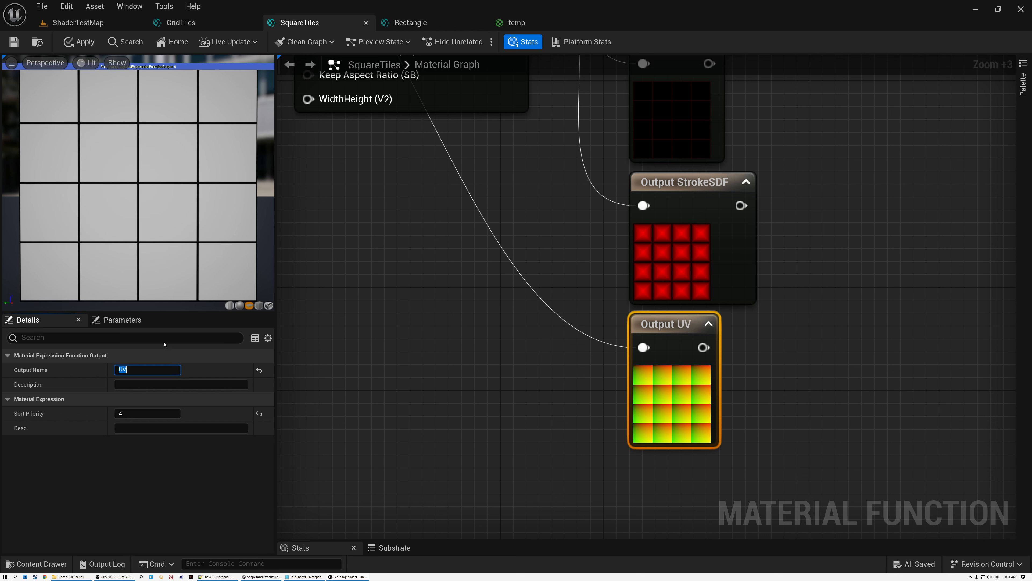
- Return to the temp material and connect SquareTiles' Fill output to Base Color
click(517, 23)
right_drag(464, 196, 359, 205)
drag(527, 256, 519, 285)
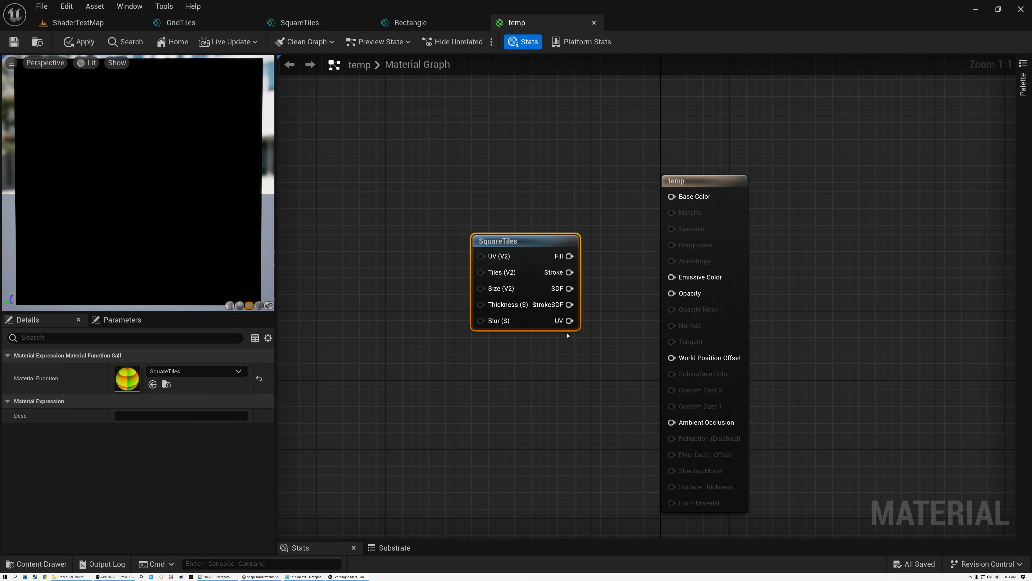
scroll(565, 337, up, 6)
scroll(604, 292, down, 3)
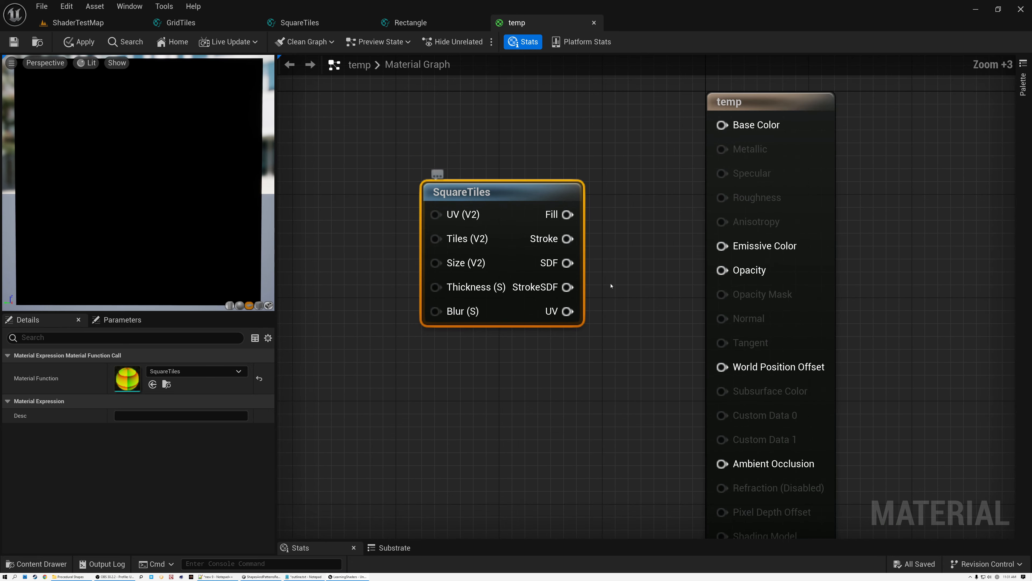
drag(548, 260, 702, 170)
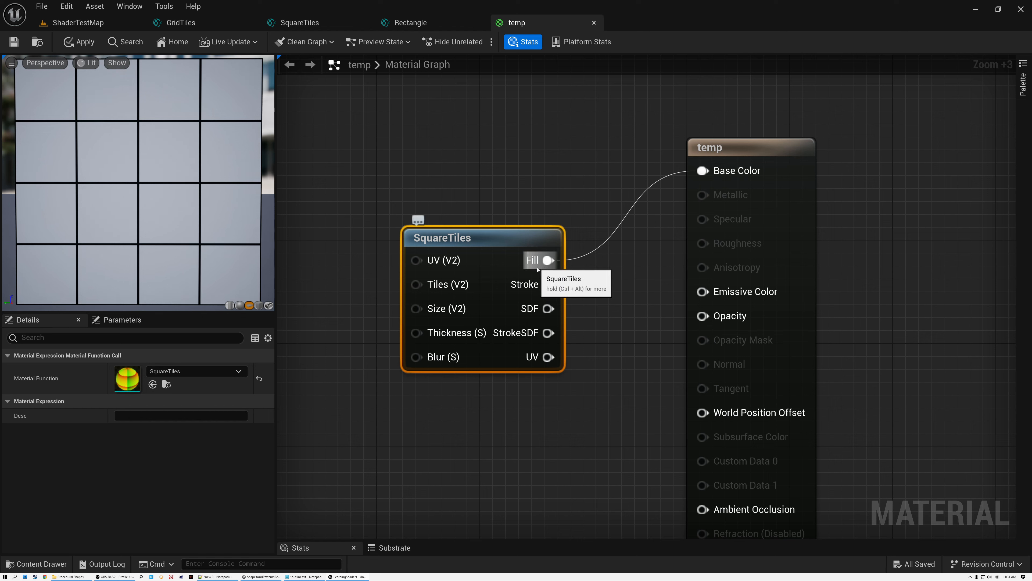
scroll(206, 196, down, 2)
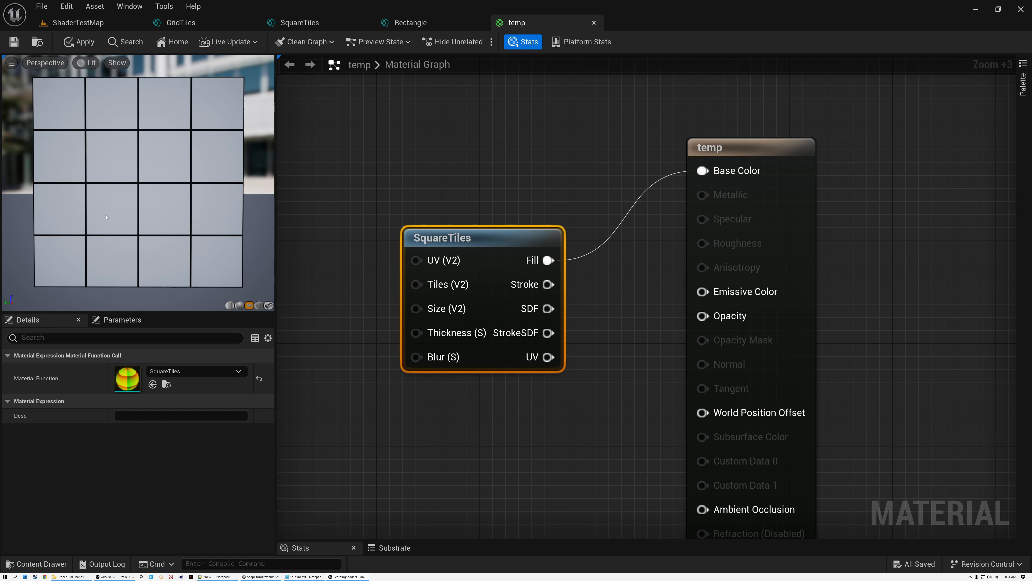
- Add a two-component constant of 6, 6, connect it to SquareTiles' Tiles input and align it beside the node
right_drag(368, 190, 544, 141)
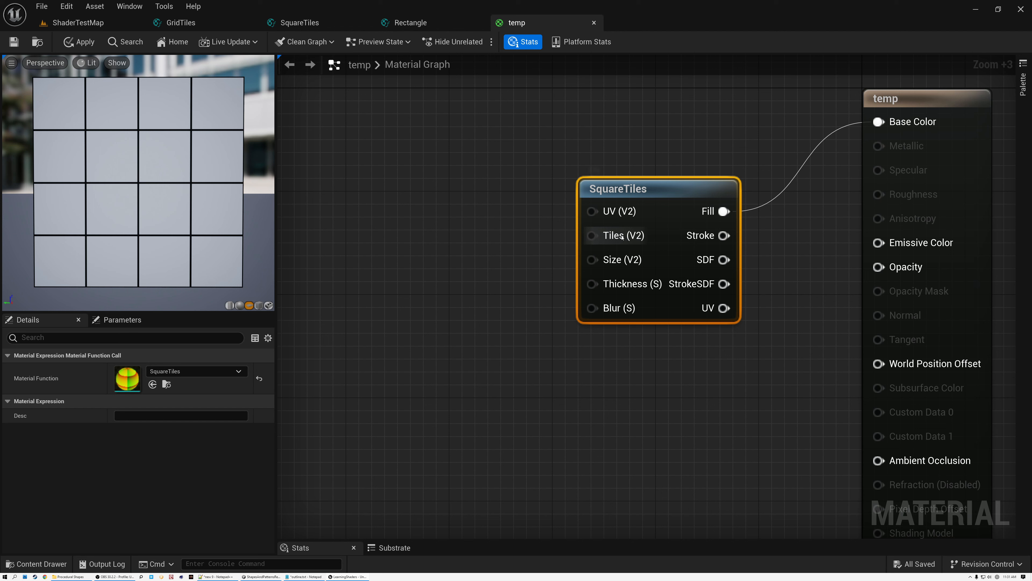
mouse_move(612, 241)
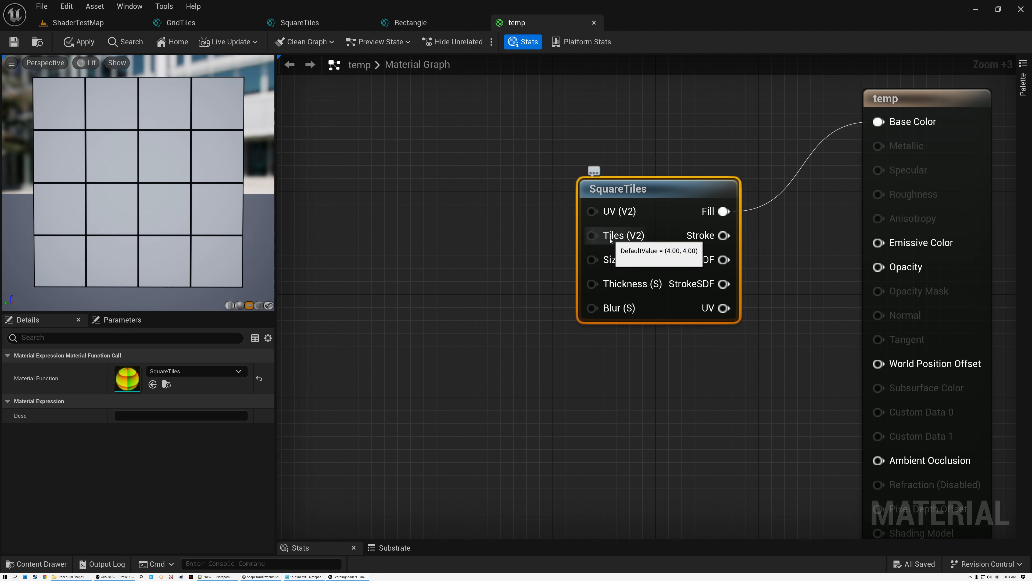
click(436, 244)
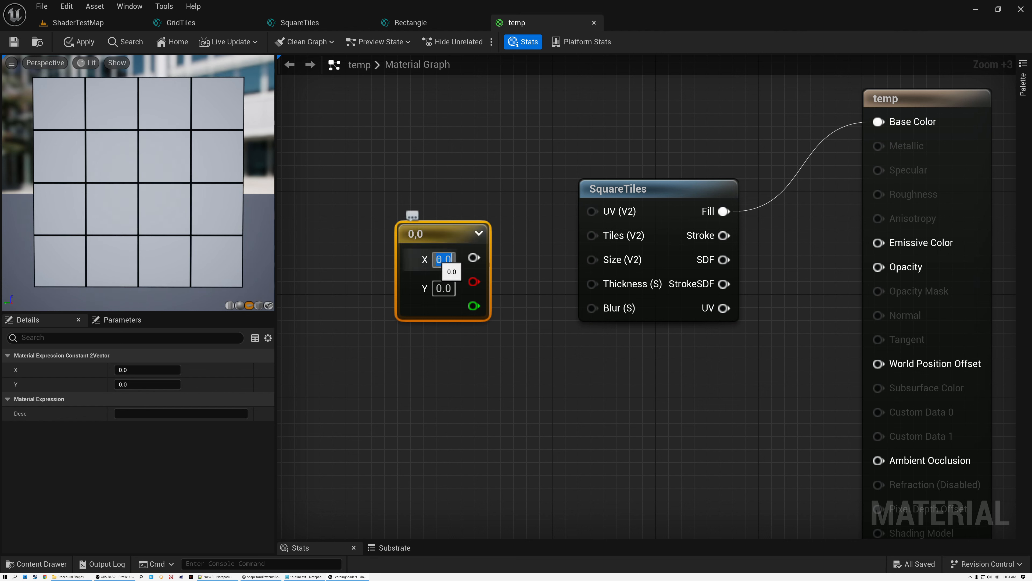
text(6)
click(448, 287)
text(6)
drag(473, 258, 593, 236)
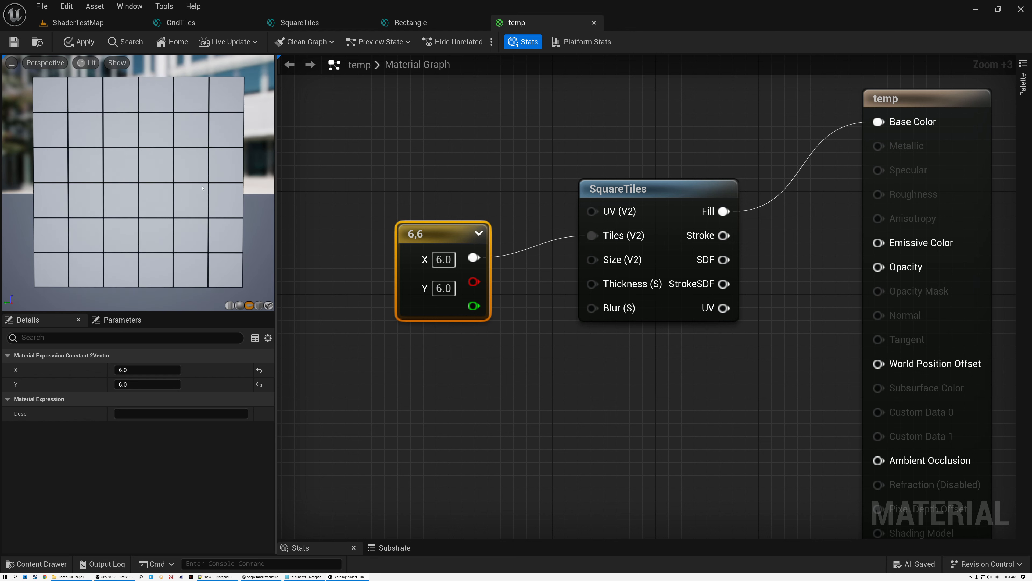
drag(446, 227, 434, 182)
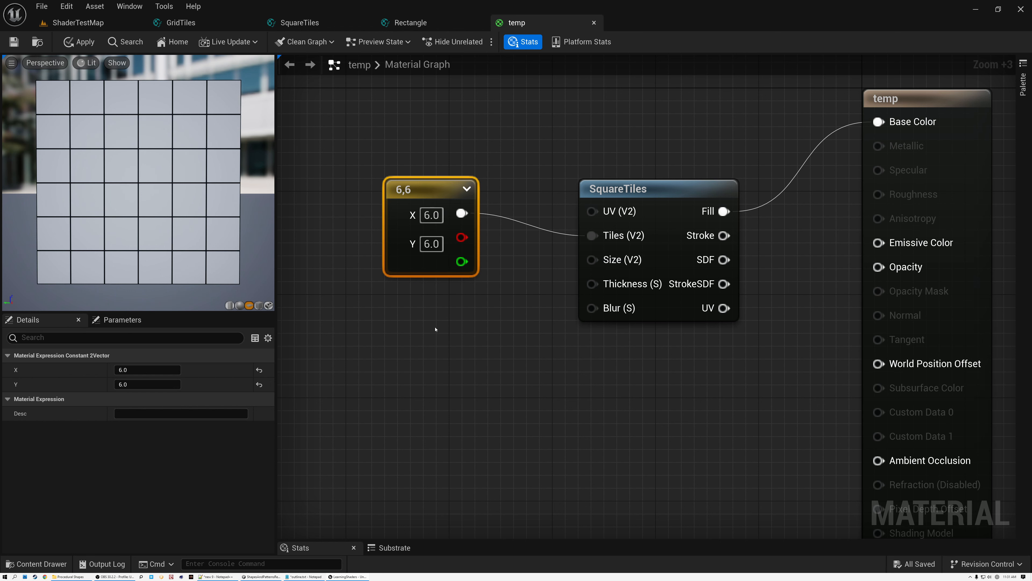
- Add a second two-component constant of 0.7, 0.7 below the first and connect it to SquareTiles' Size input
click(419, 322)
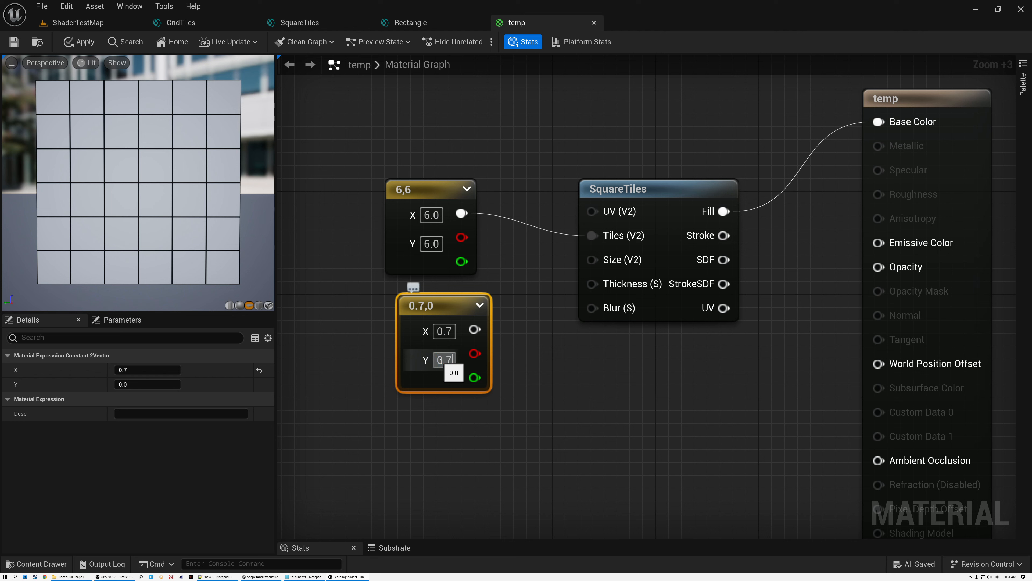
click(445, 360)
text(0.7)
key(Return)
drag(475, 329, 593, 261)
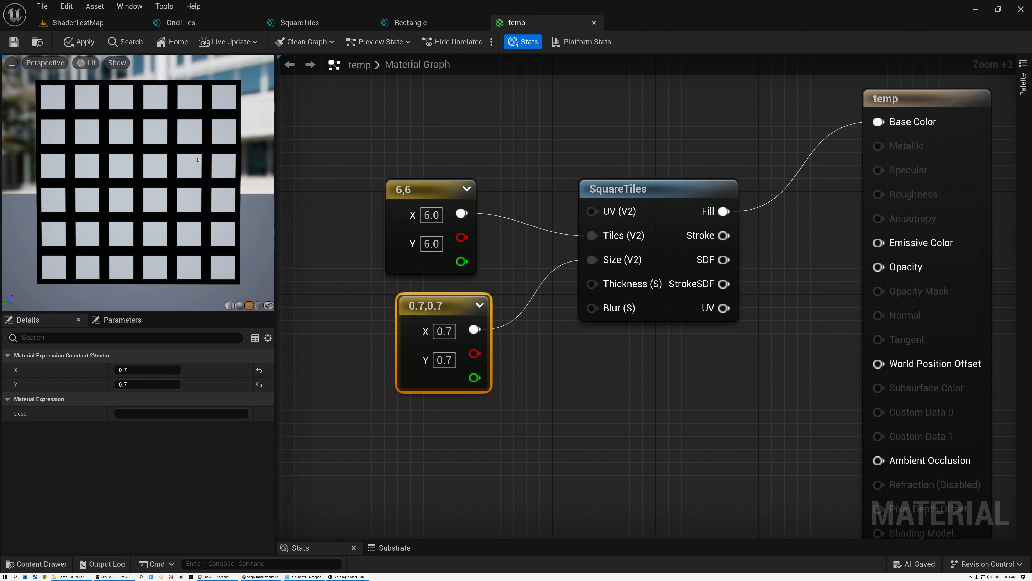
scroll(138, 183, up, 5)
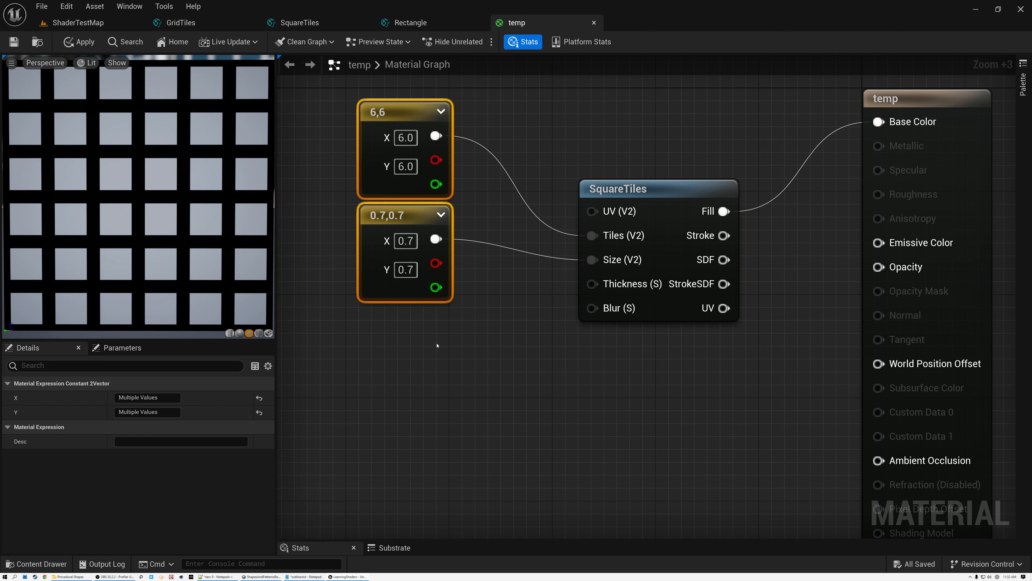
- Add a scalar constant below the two vector constants and connect it to SquareTiles' Blur input
click(428, 349)
drag(429, 349, 414, 342)
drag(479, 368, 591, 308)
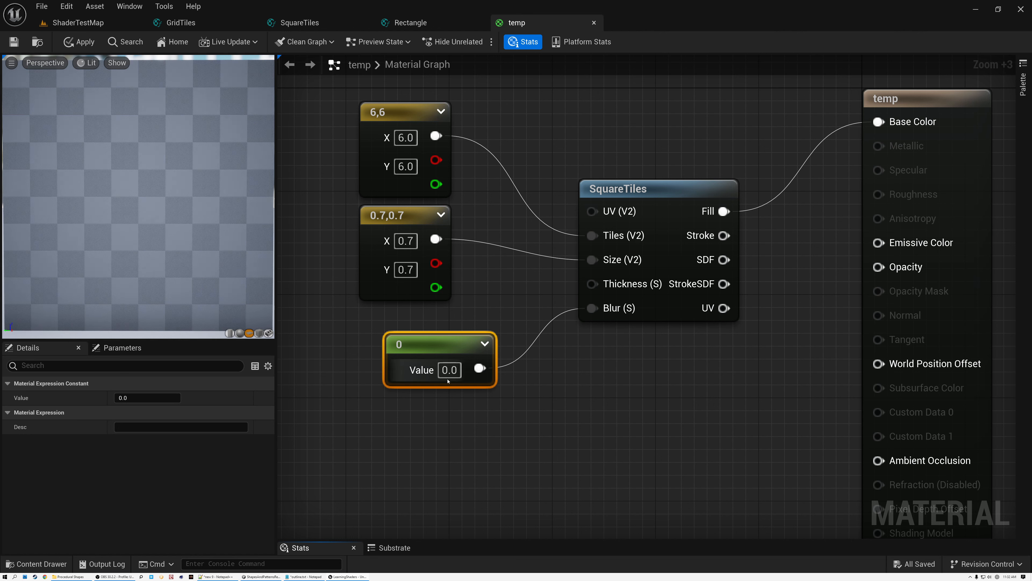
- Set the constant feeding Blur to 0.1 and move the SquareTiles node closer to the constants
double_click(454, 370)
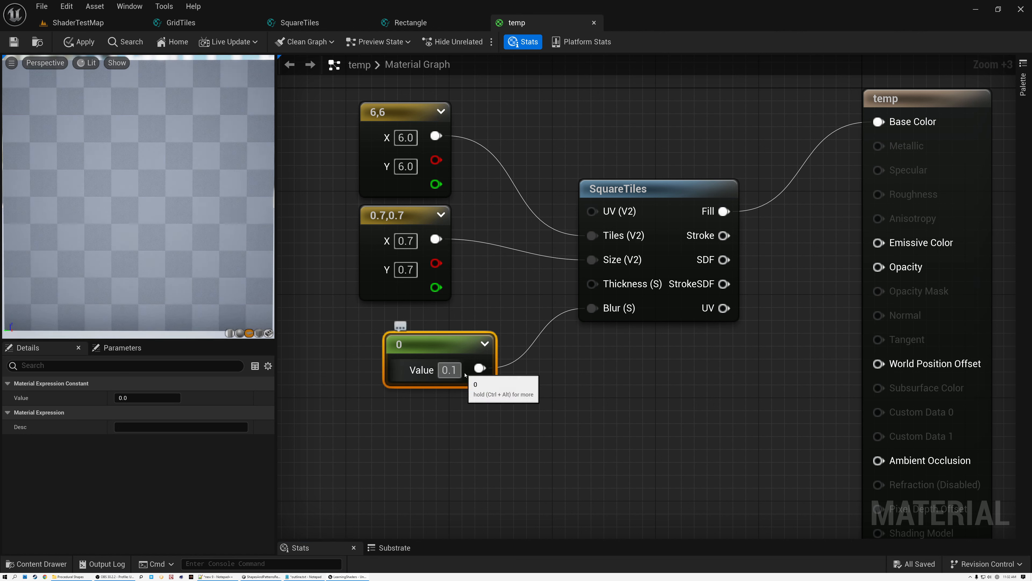
text(1)
key(Return)
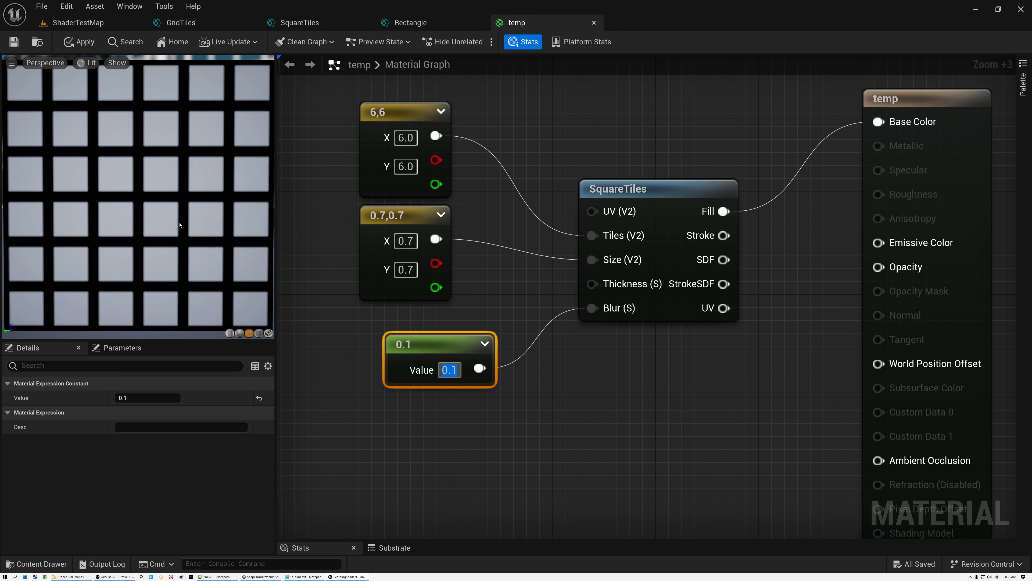
drag(606, 189, 528, 163)
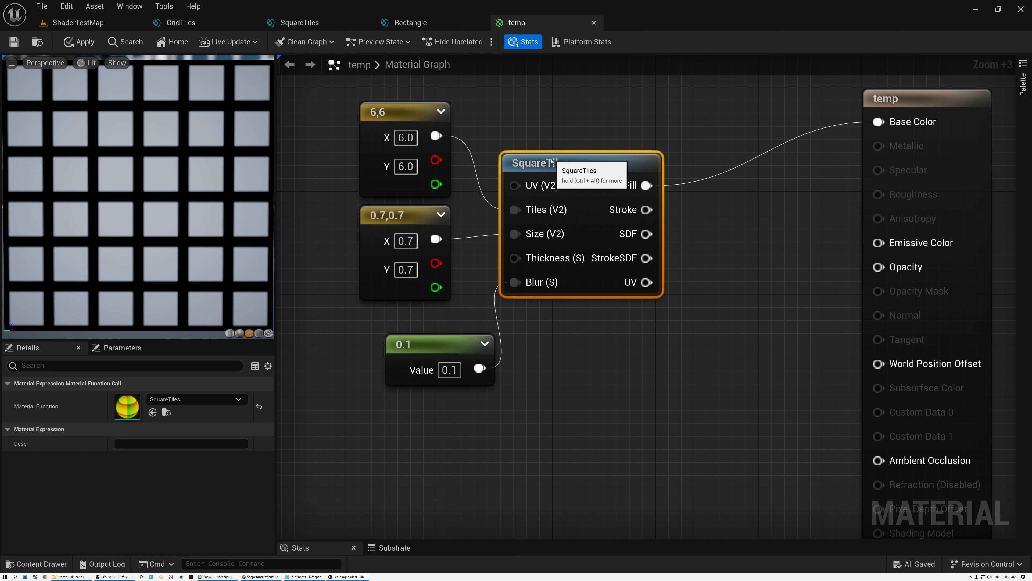
- Preview SquareTiles' Stroke output and its SDF output by connecting each in turn to Base Color
right_drag(692, 220, 682, 281)
mouse_move(636, 271)
mouse_down()
mouse_move(708, 264)
mouse_move(868, 184)
mouse_up()
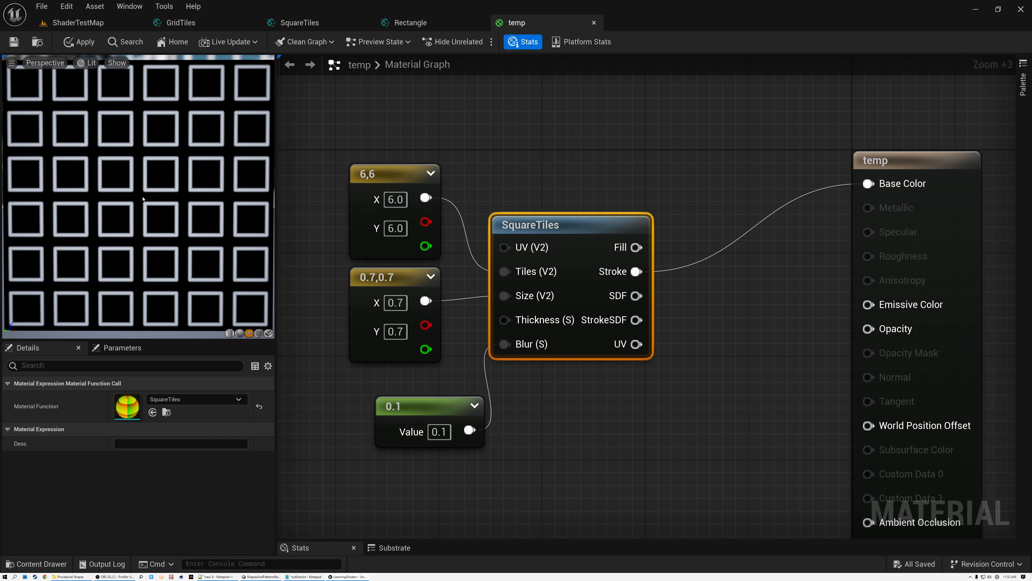
right_drag(157, 210, 157, 252)
mouse_move(636, 296)
mouse_down()
mouse_move(849, 203)
mouse_move(868, 184)
mouse_up()
right_drag(179, 245, 179, 193)
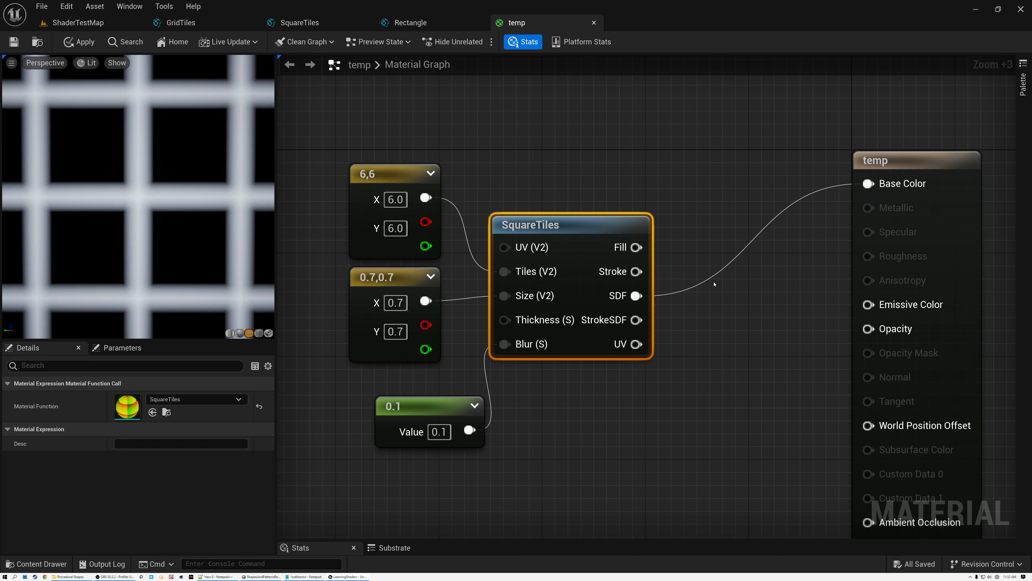
- Preview SquareTiles' StrokeSDF output and its UV output by connecting each in turn to Base Color
drag(636, 320, 868, 183)
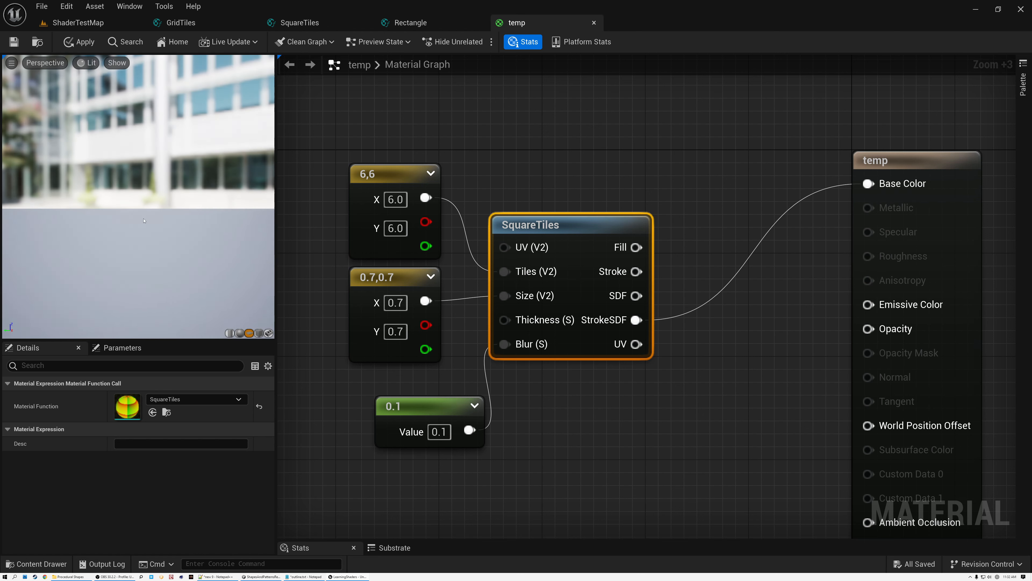
right_drag(157, 247, 156, 299)
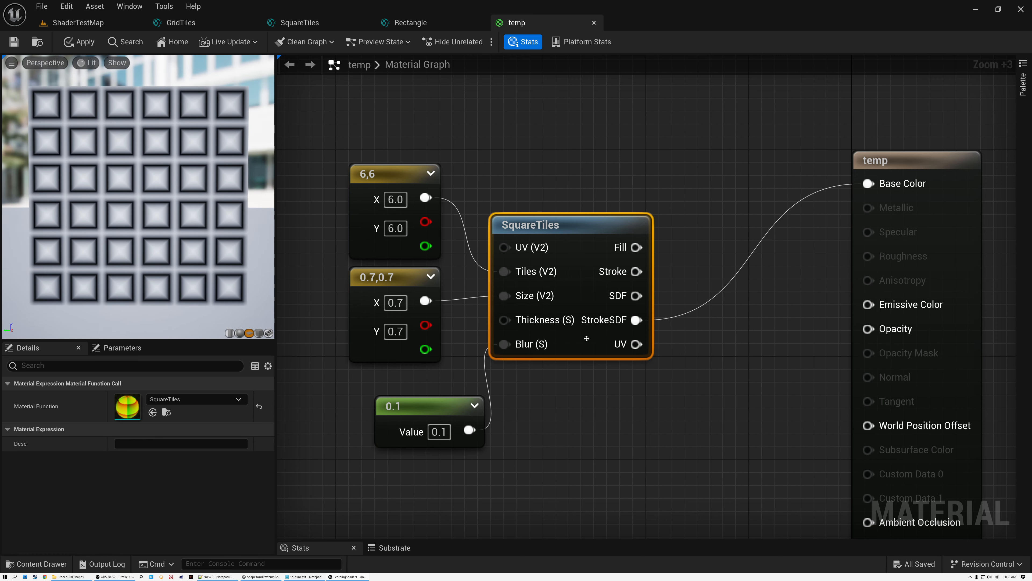
drag(636, 344, 869, 184)
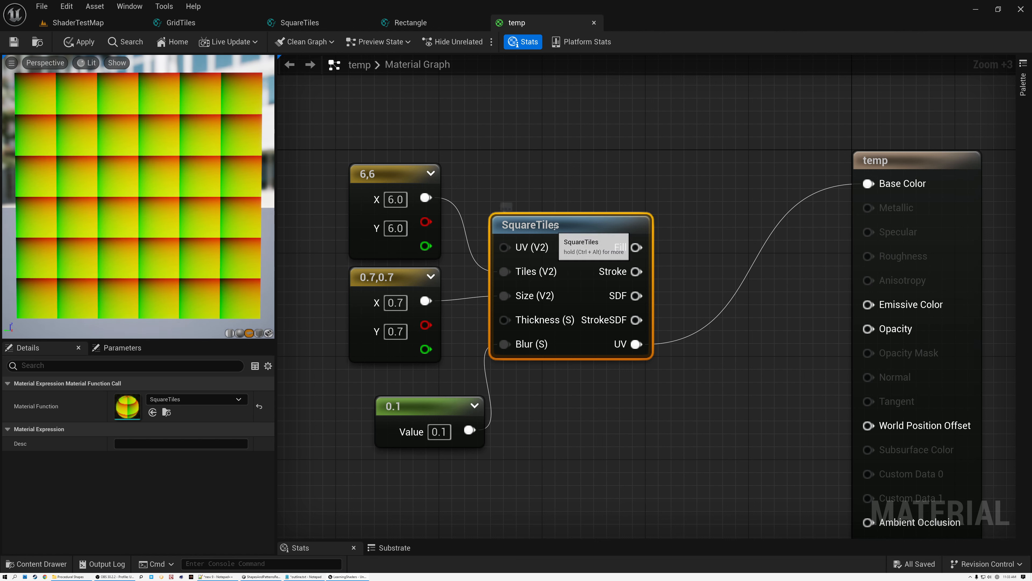
- Reconnect SquareTiles' Fill output to Base Color, reposition the node between the constants and the material node, and inspect the tile preview
drag(569, 225, 582, 212)
drag(647, 234, 868, 184)
drag(563, 209, 602, 183)
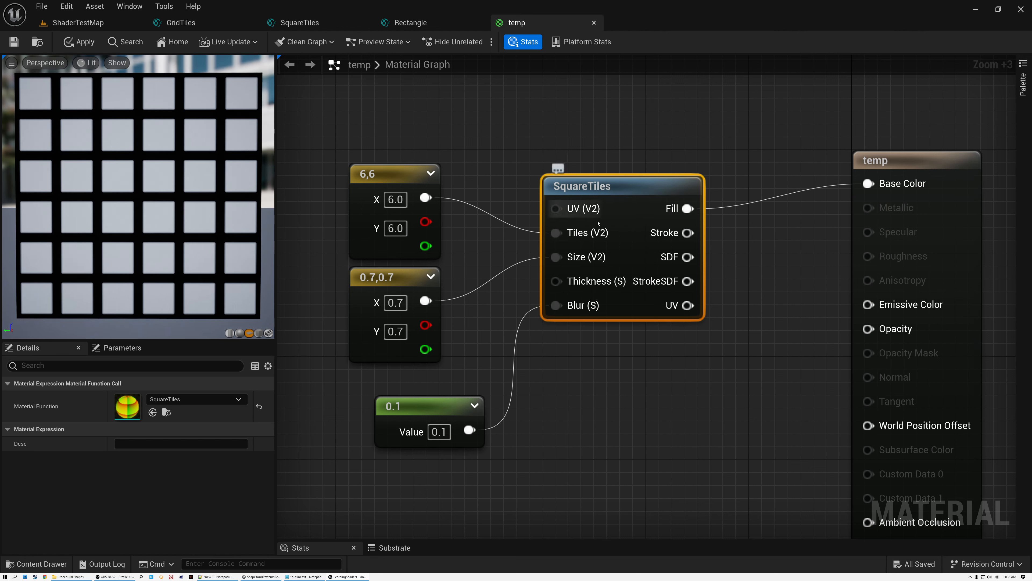
scroll(138, 195, up, 1)
scroll(167, 223, up, 4)
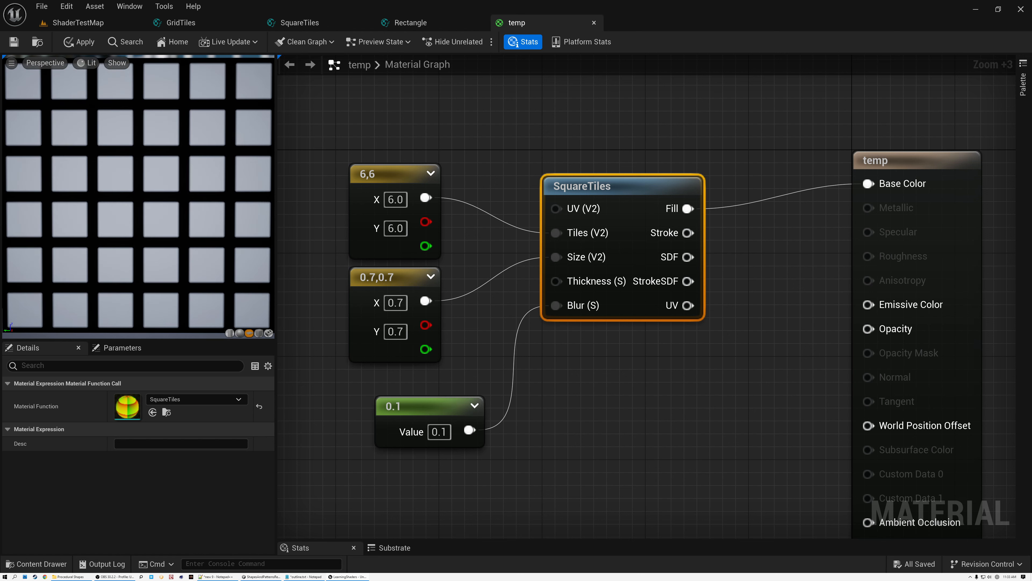
scroll(202, 220, down, 4)
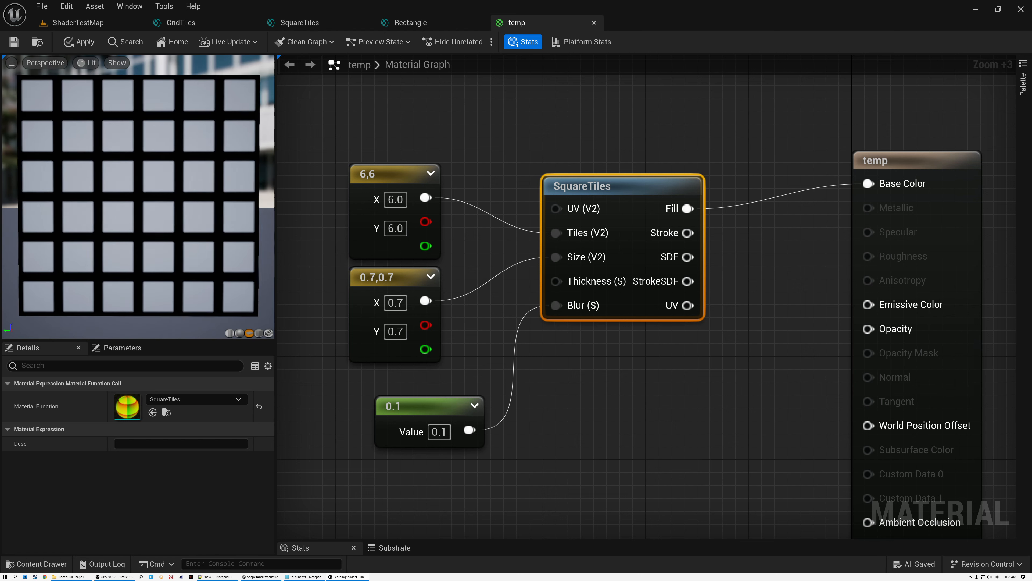